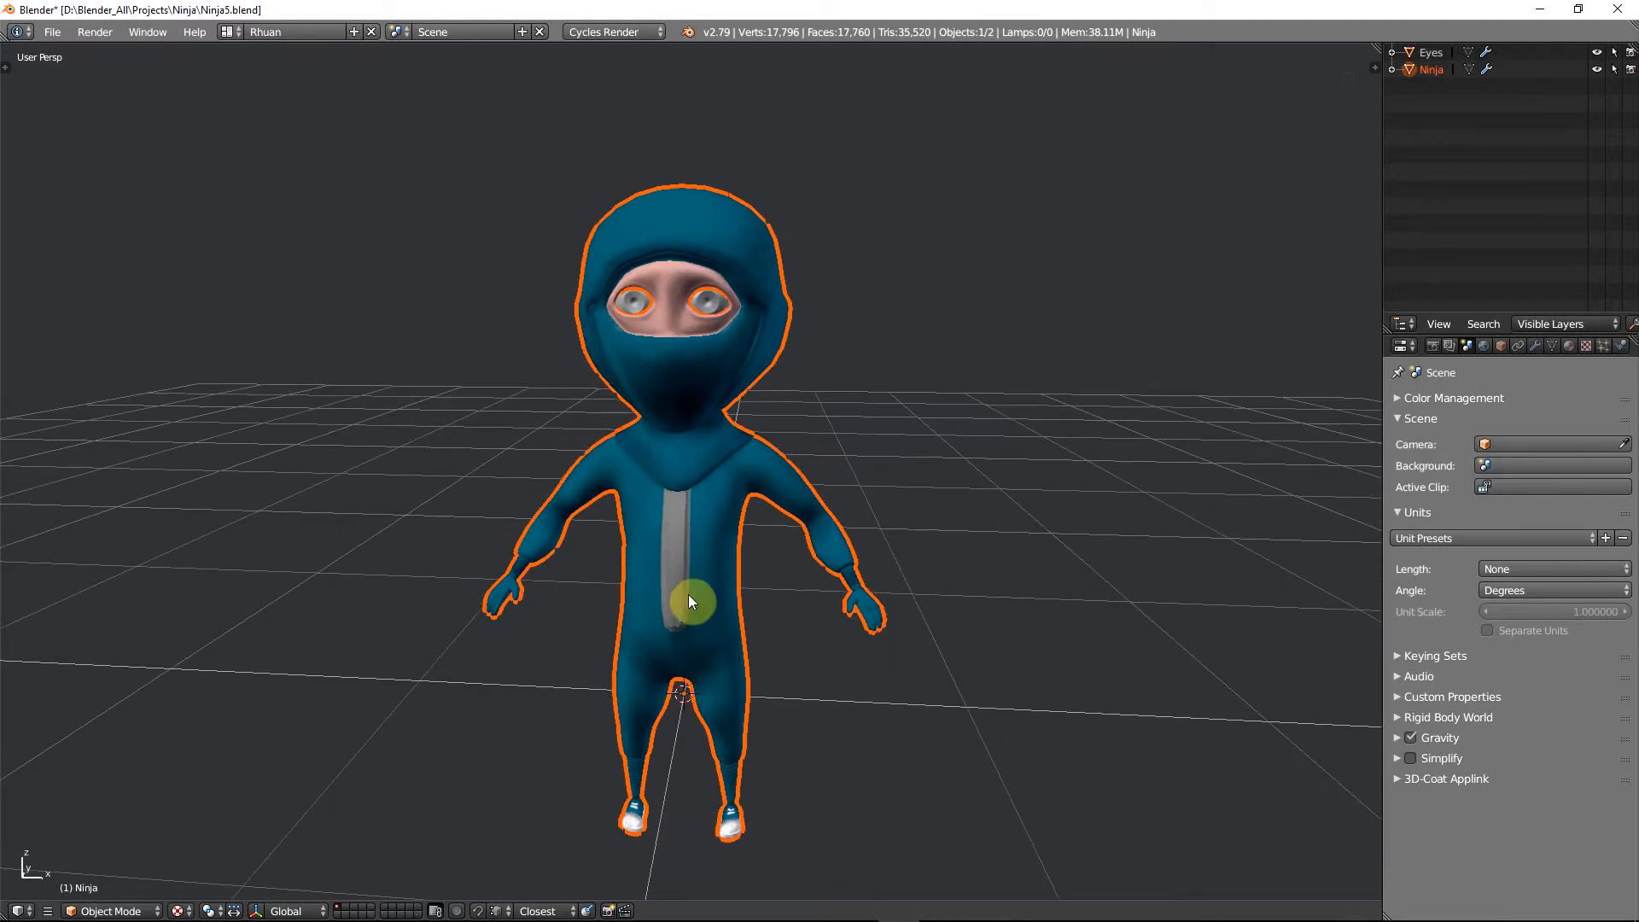
In Edit Mode, select all connected faces of the ninja's hand beyond the ribbed wrist, including the palm and fingers
key("KP_1")
scroll(710, 498, "up", 4)
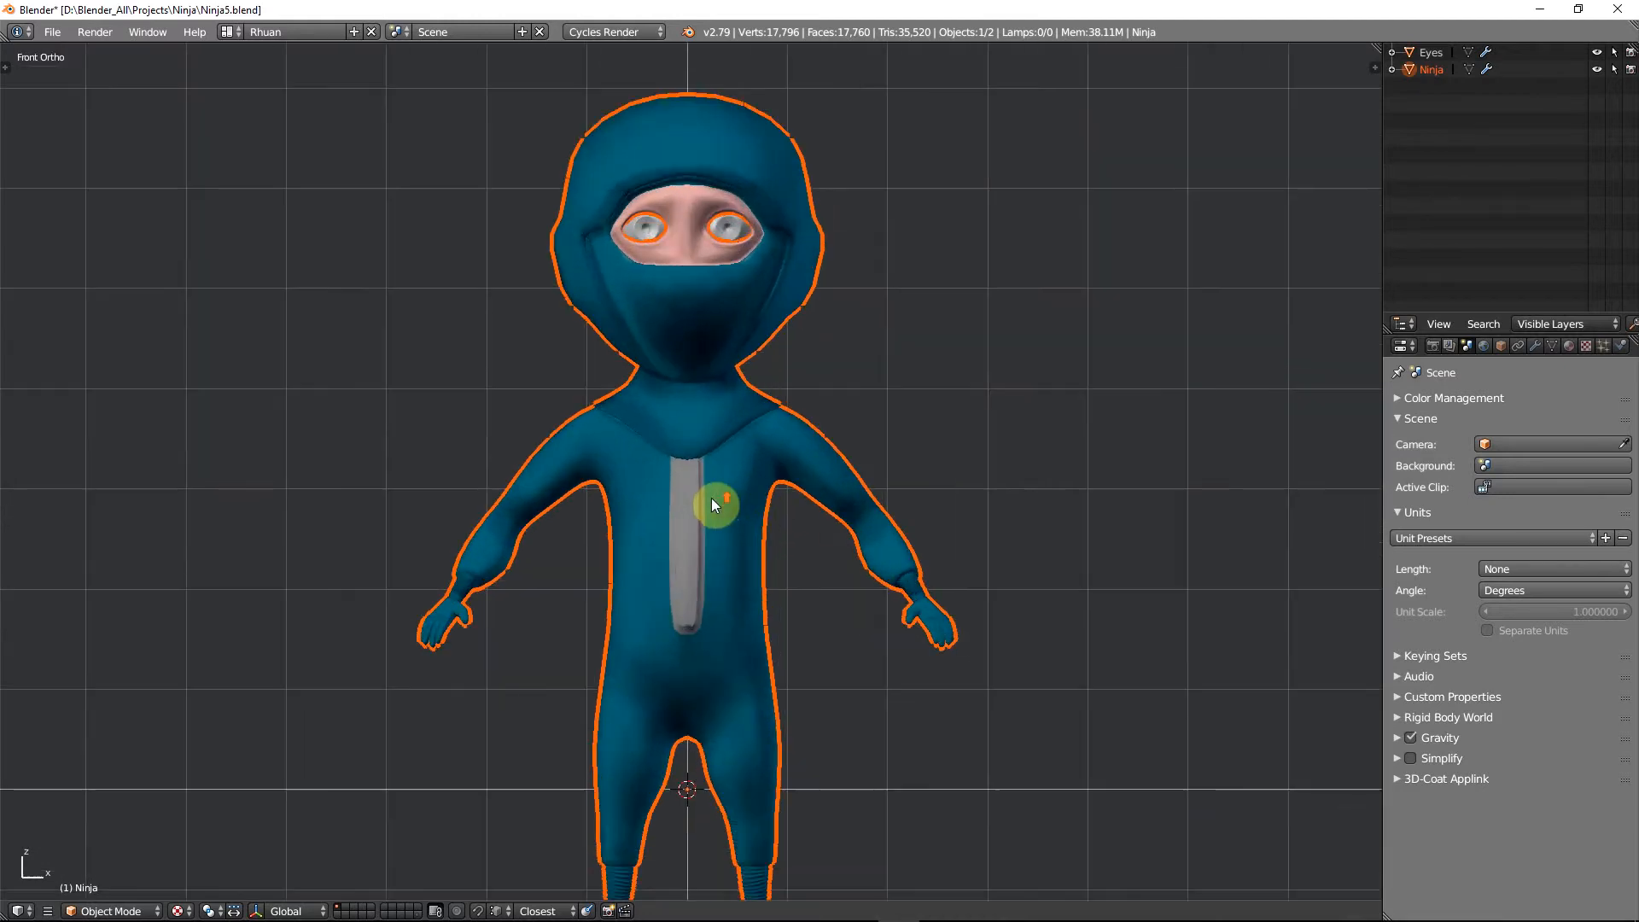
scroll(800, 272, "up", 1)
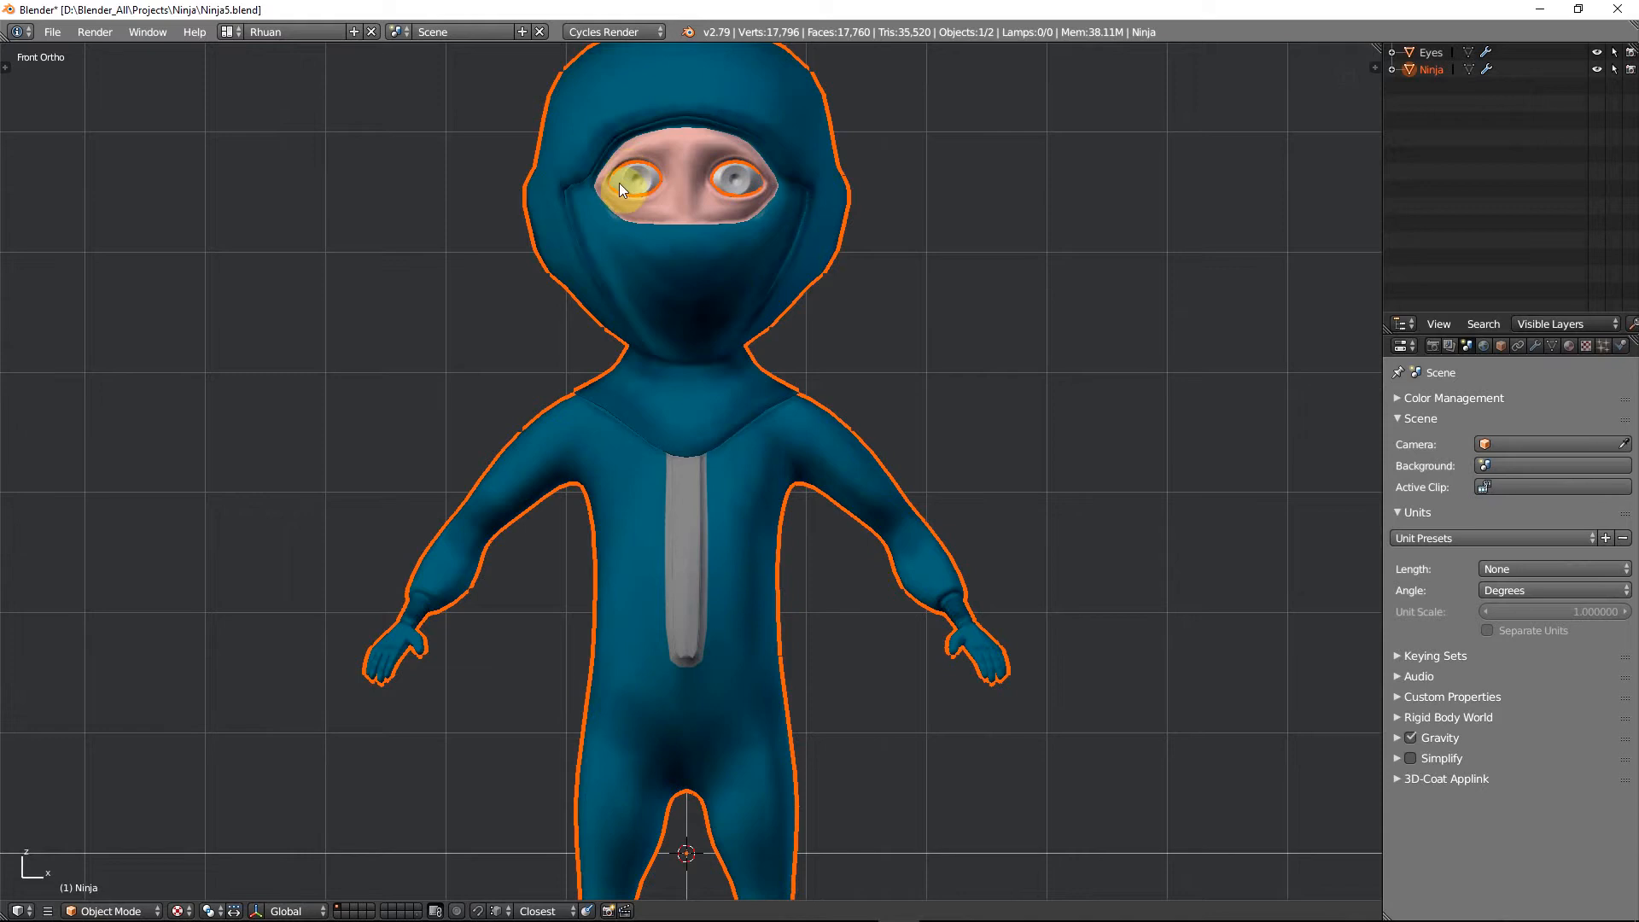
scroll(699, 668, "up", 1)
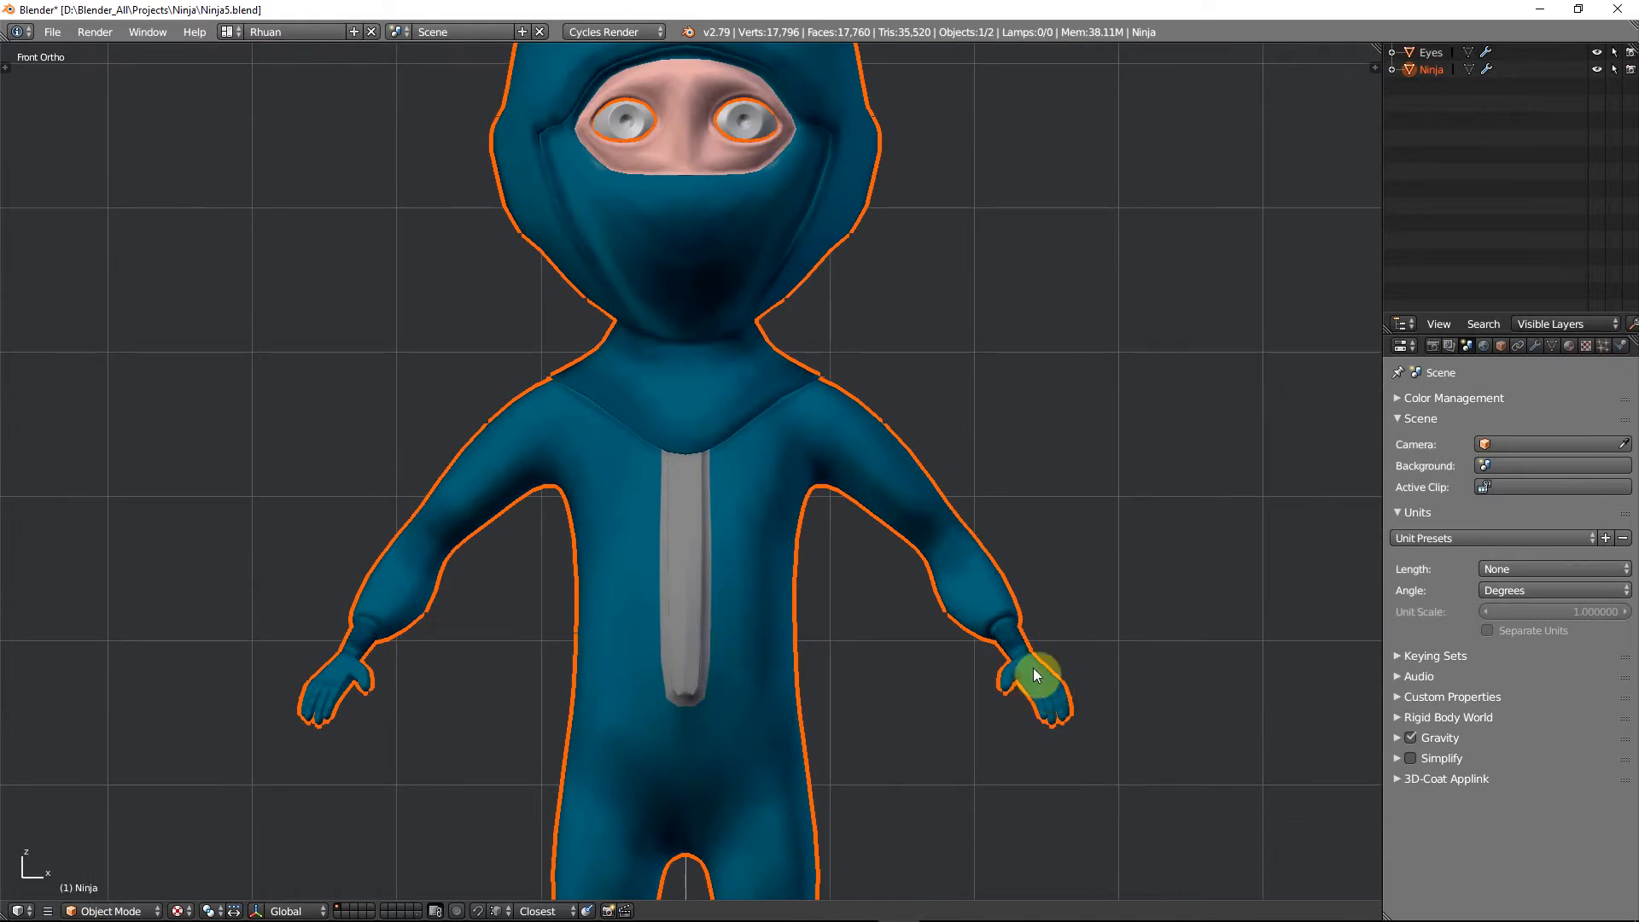
scroll(1032, 712, "up", 1)
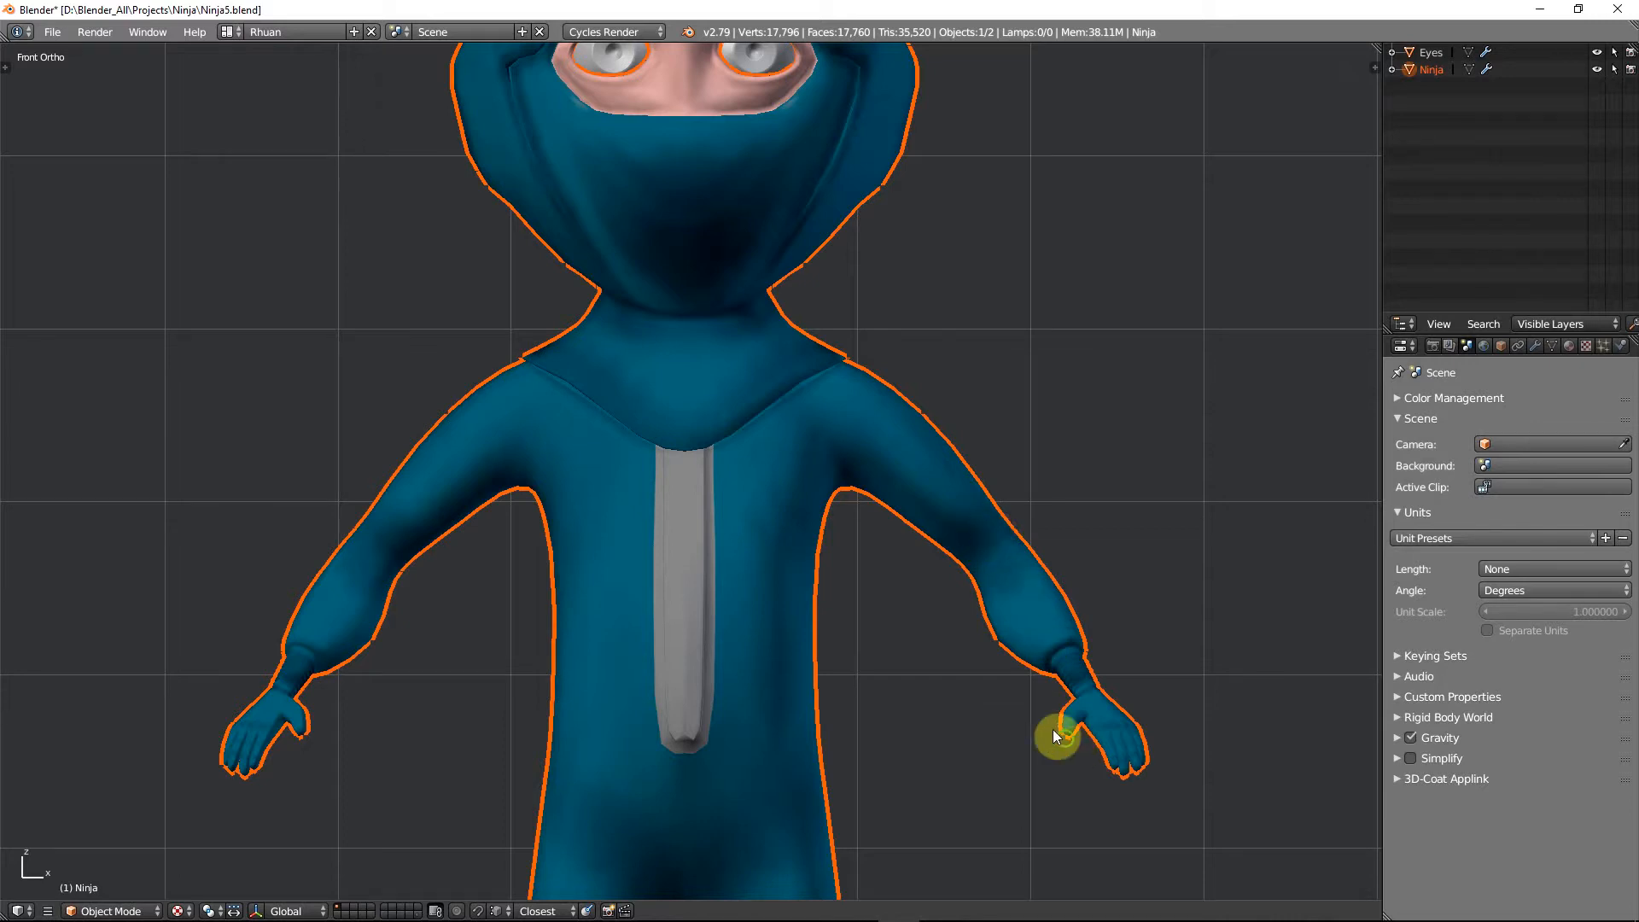
middle_click_drag(1055, 732, 921, 599, "shift")
scroll(994, 654, "up", 2)
key("Tab")
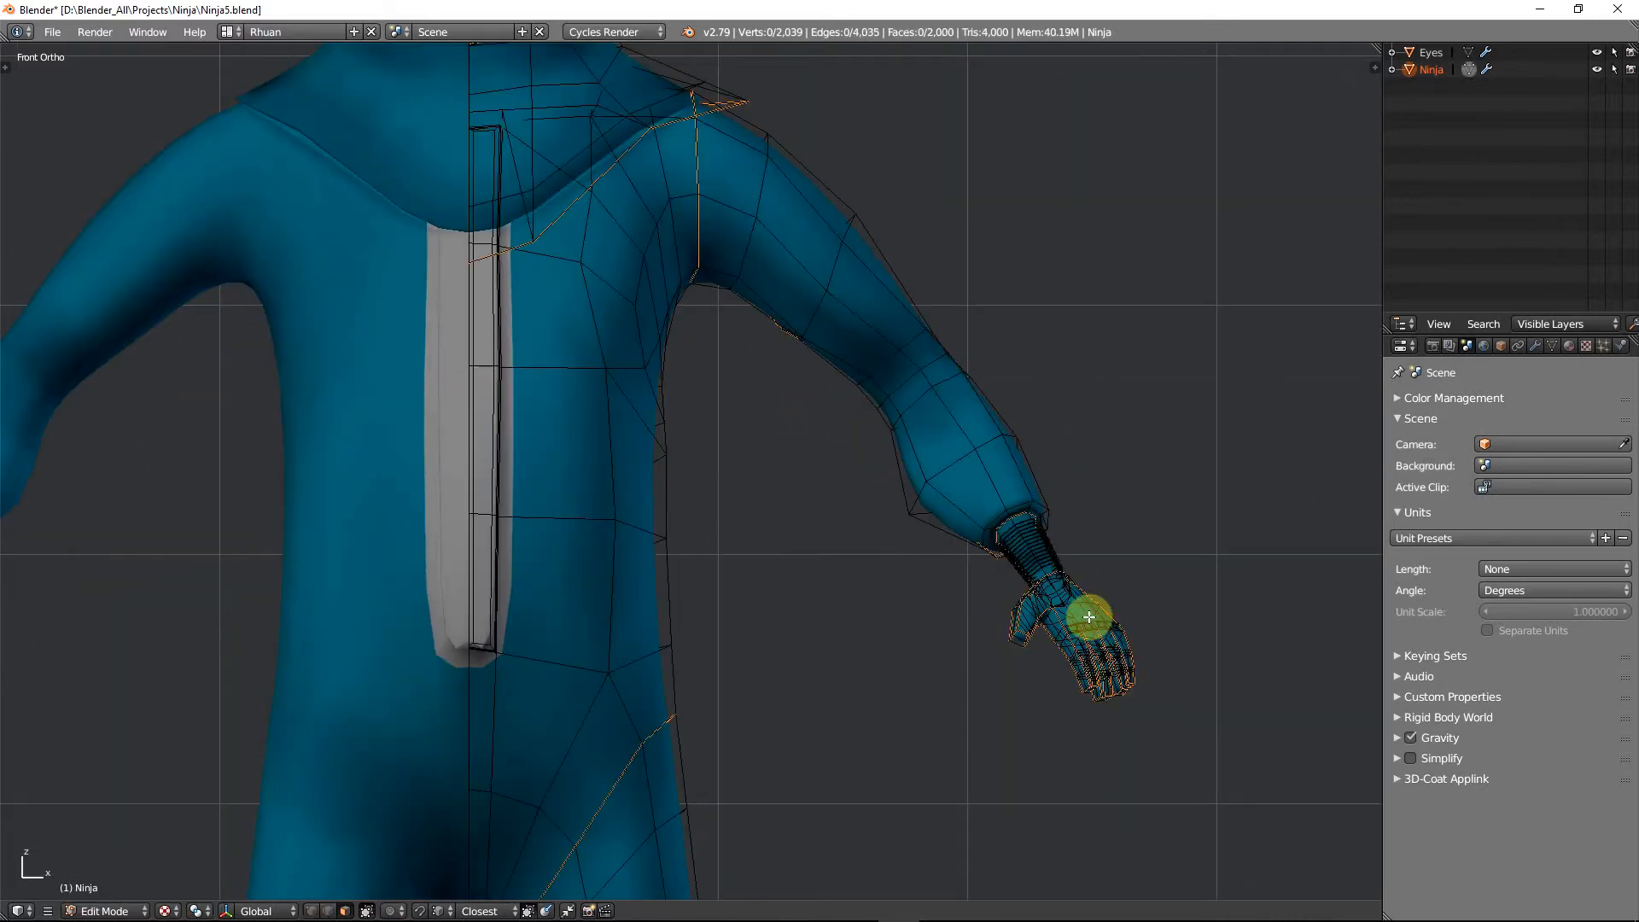
key("a")
key("a")
key("l")
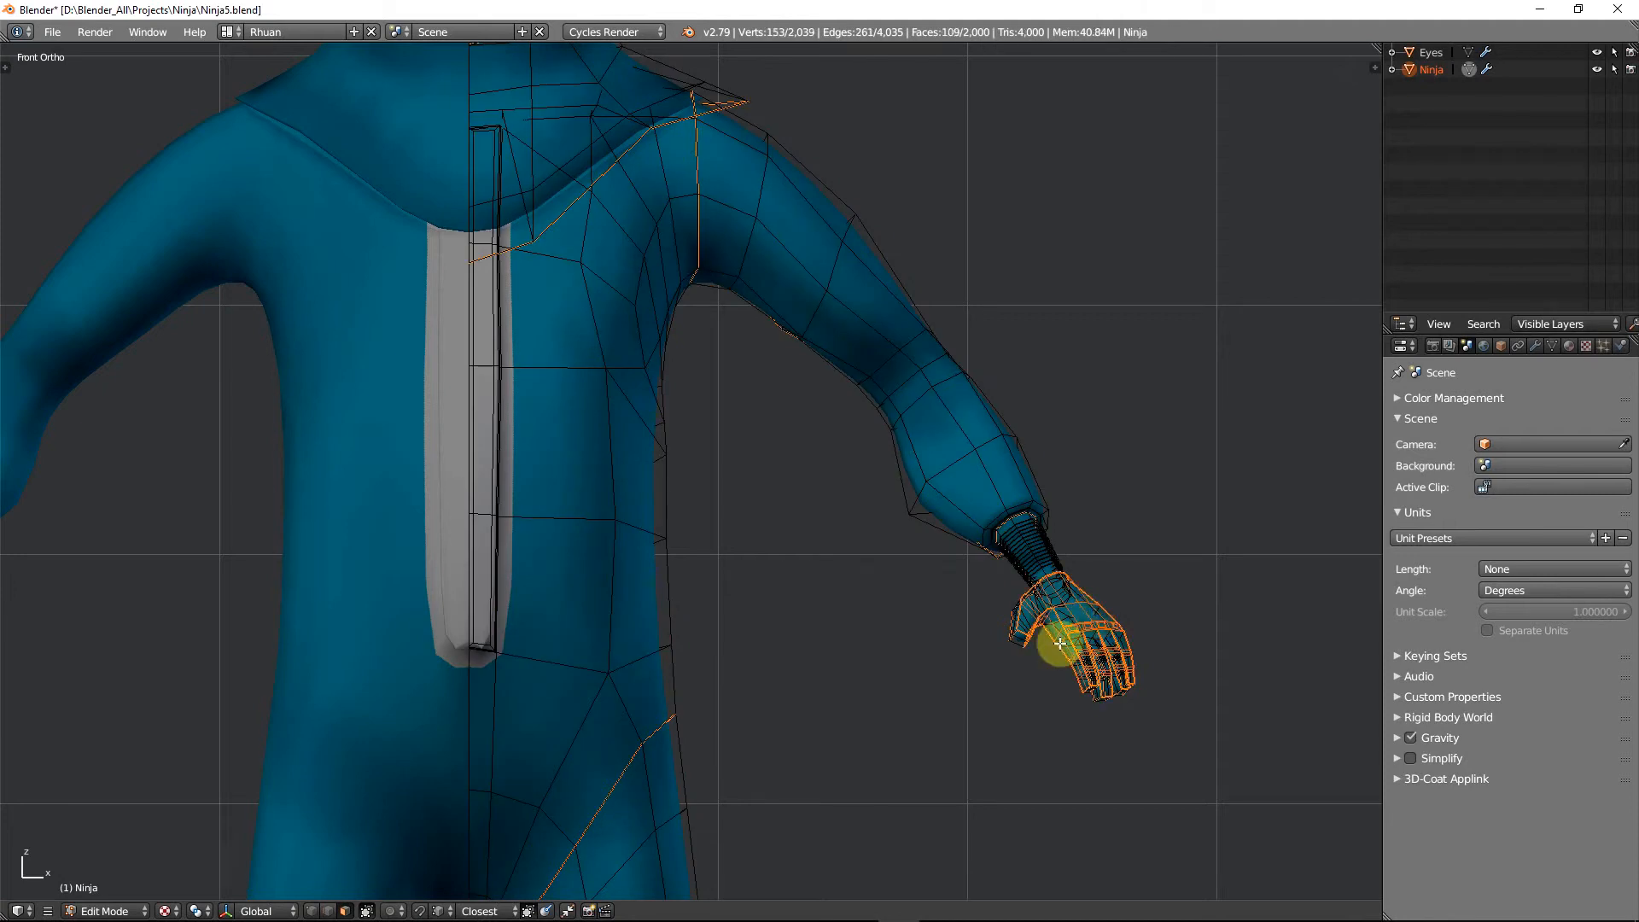
middle_click_drag(1096, 637, 1064, 592)
key("l")
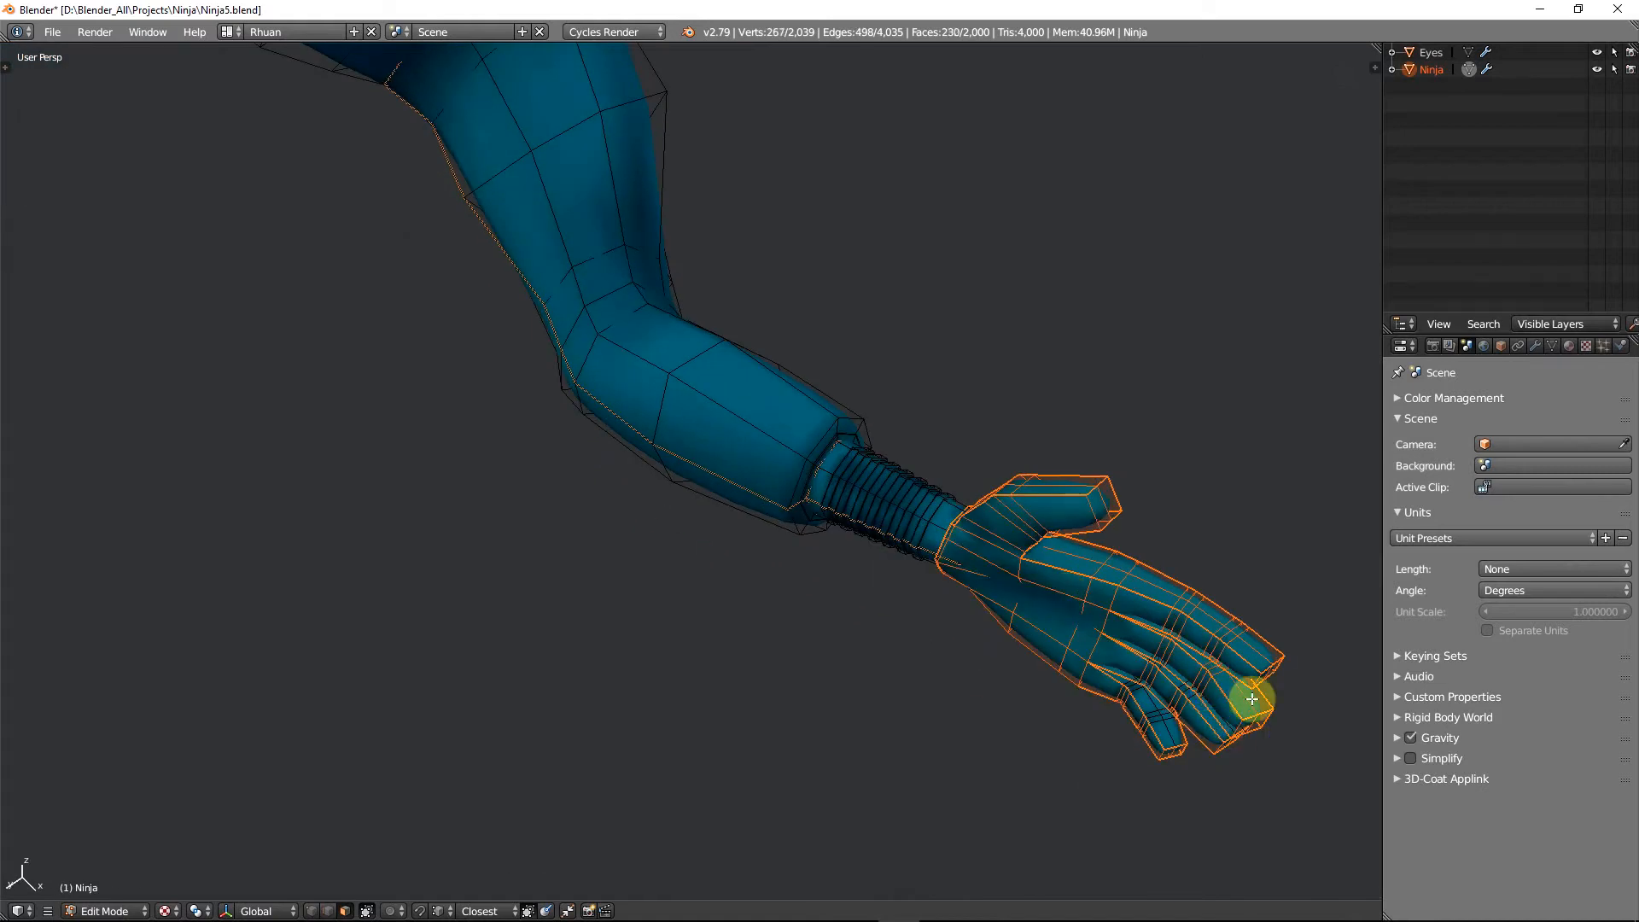
middle_click_drag(1251, 698, 991, 696)
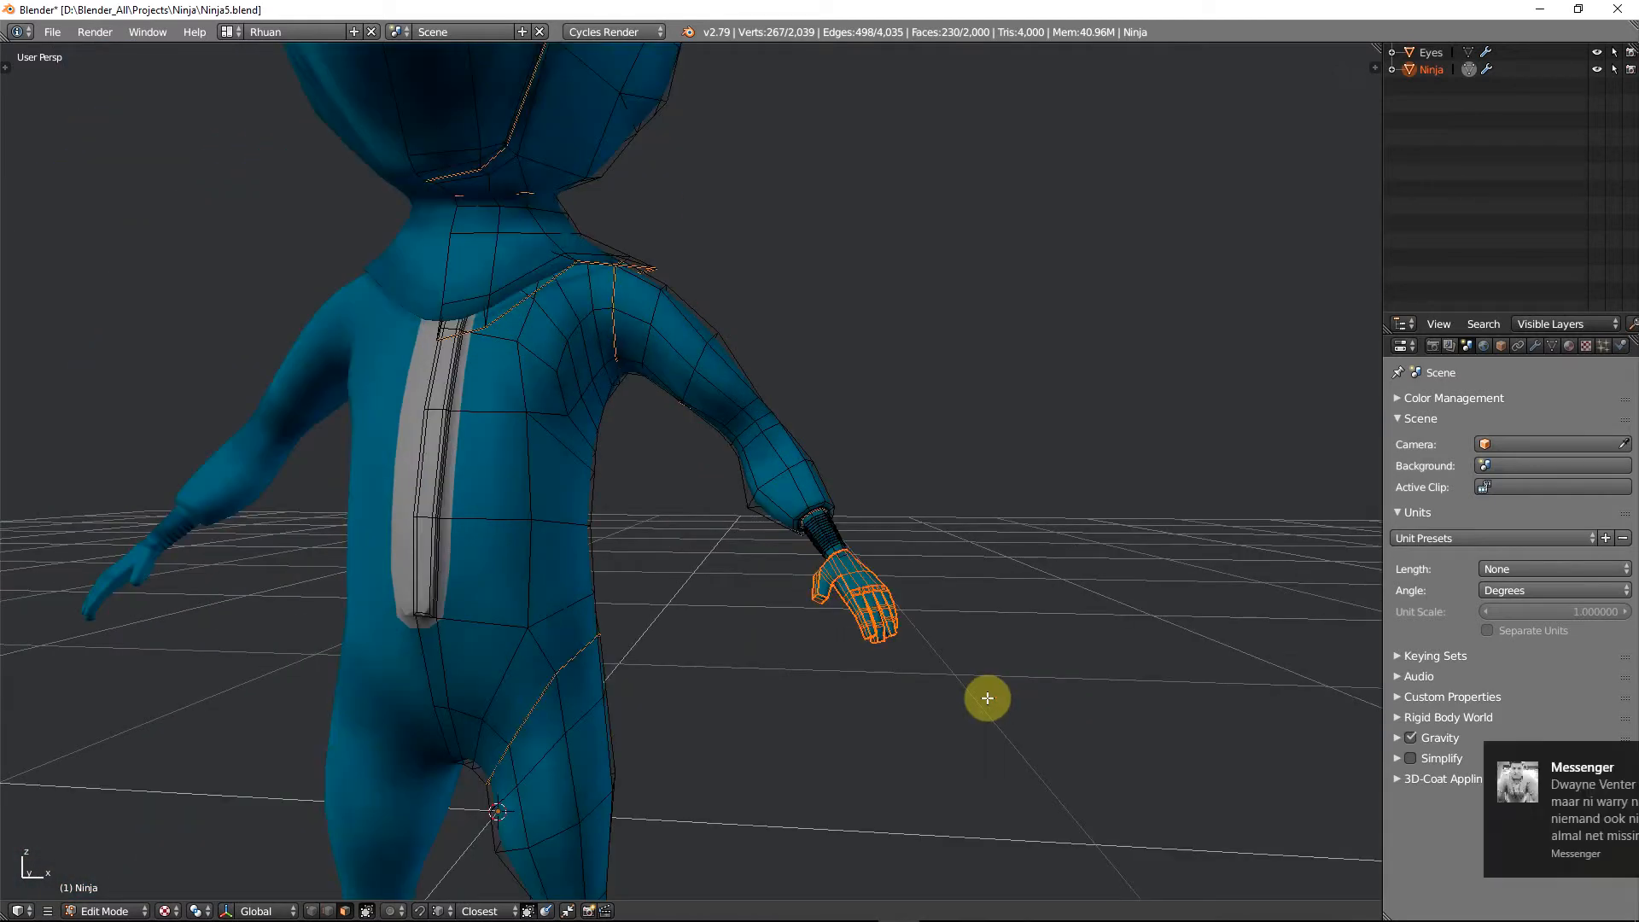
Set the transform orientation to Normal and enable the rotation manipulator for the selected hand
left_click(1615, 758)
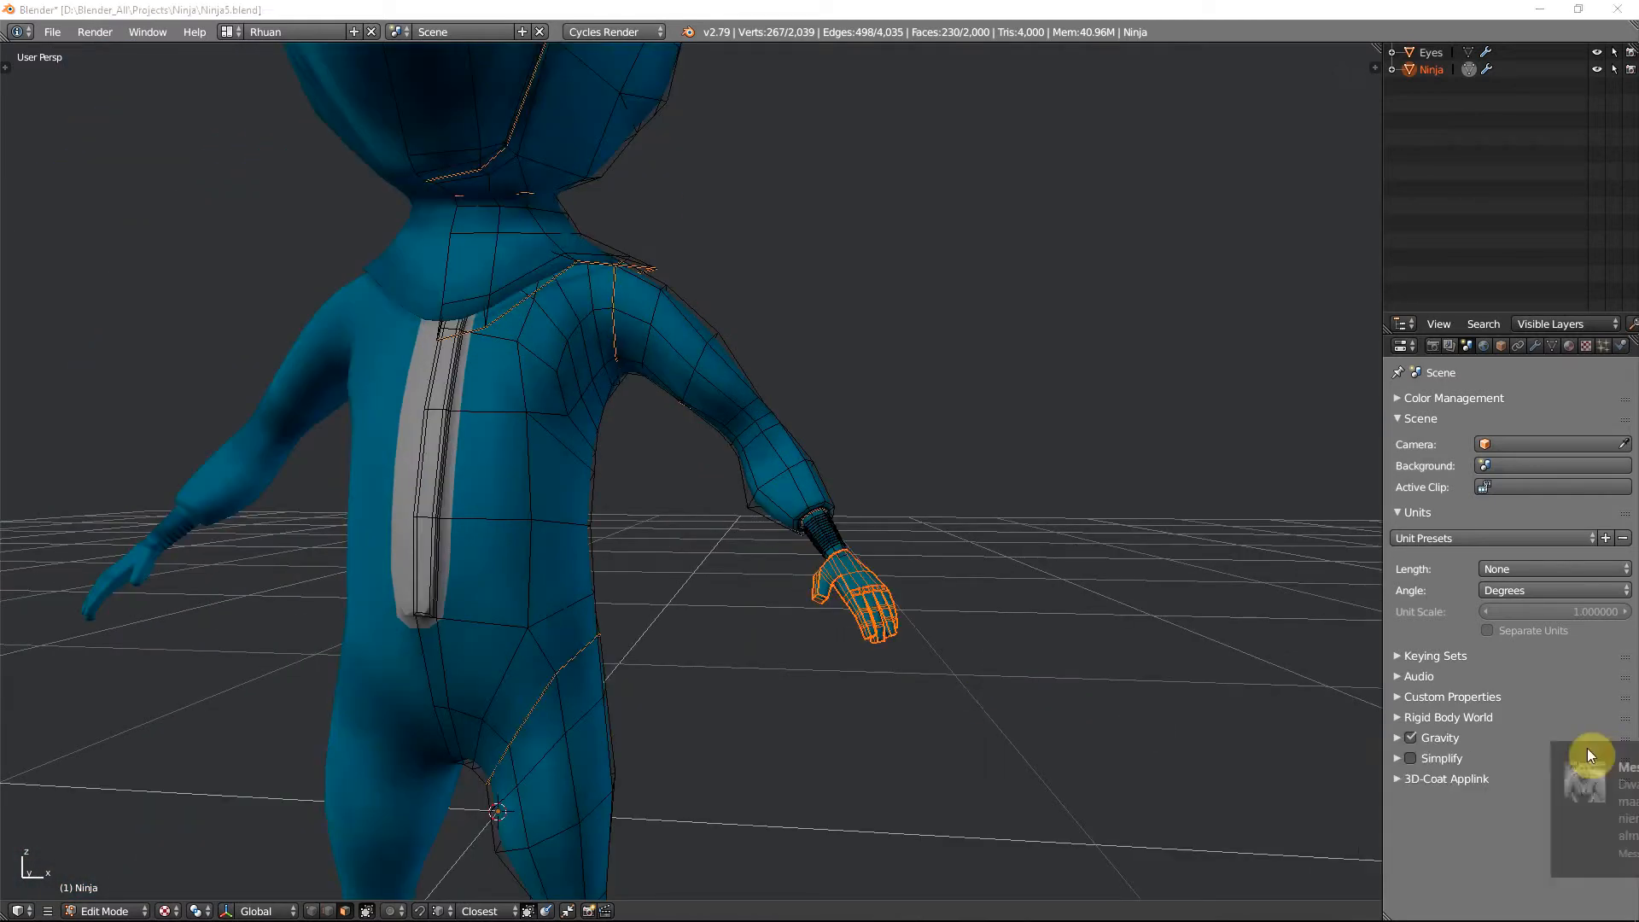
left_click(287, 912)
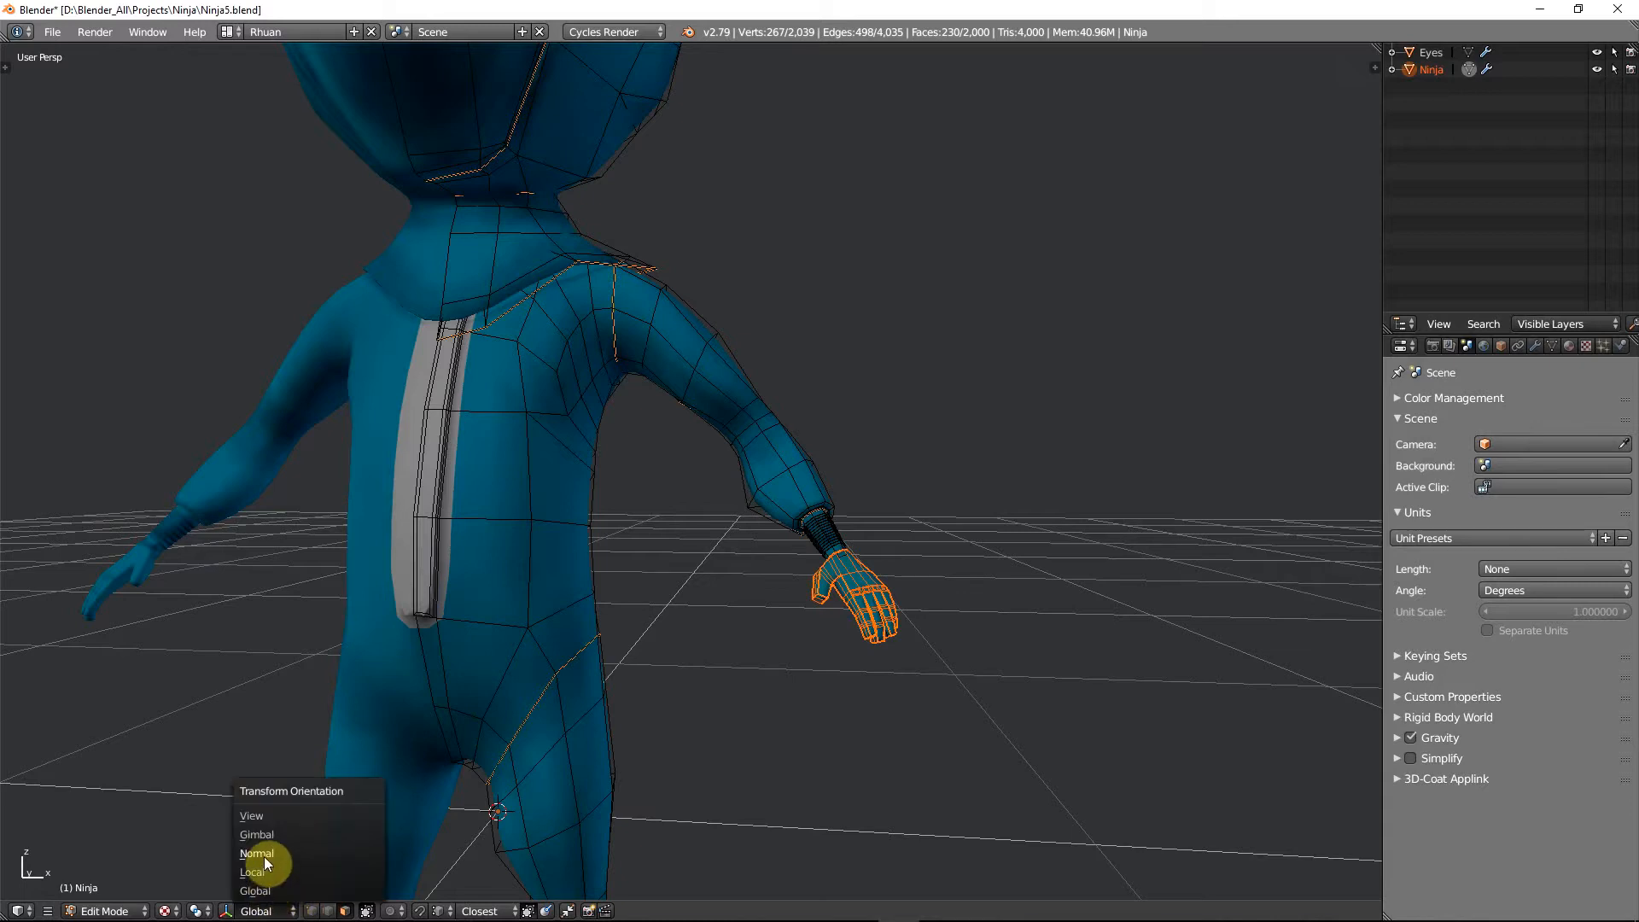
left_click(264, 855)
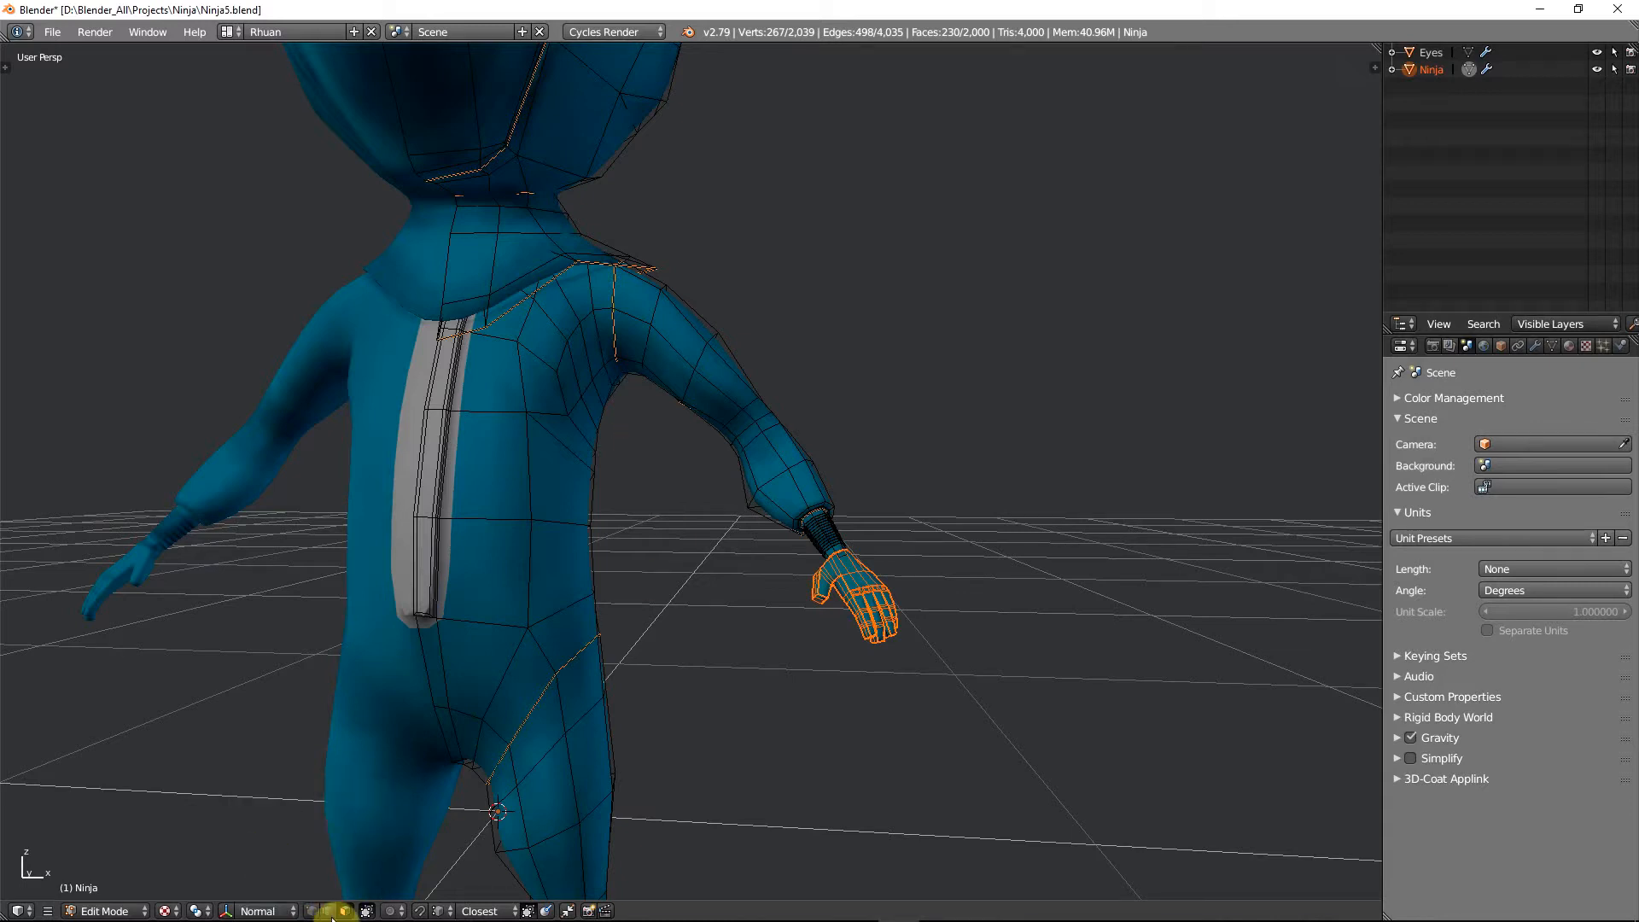
left_click(227, 911)
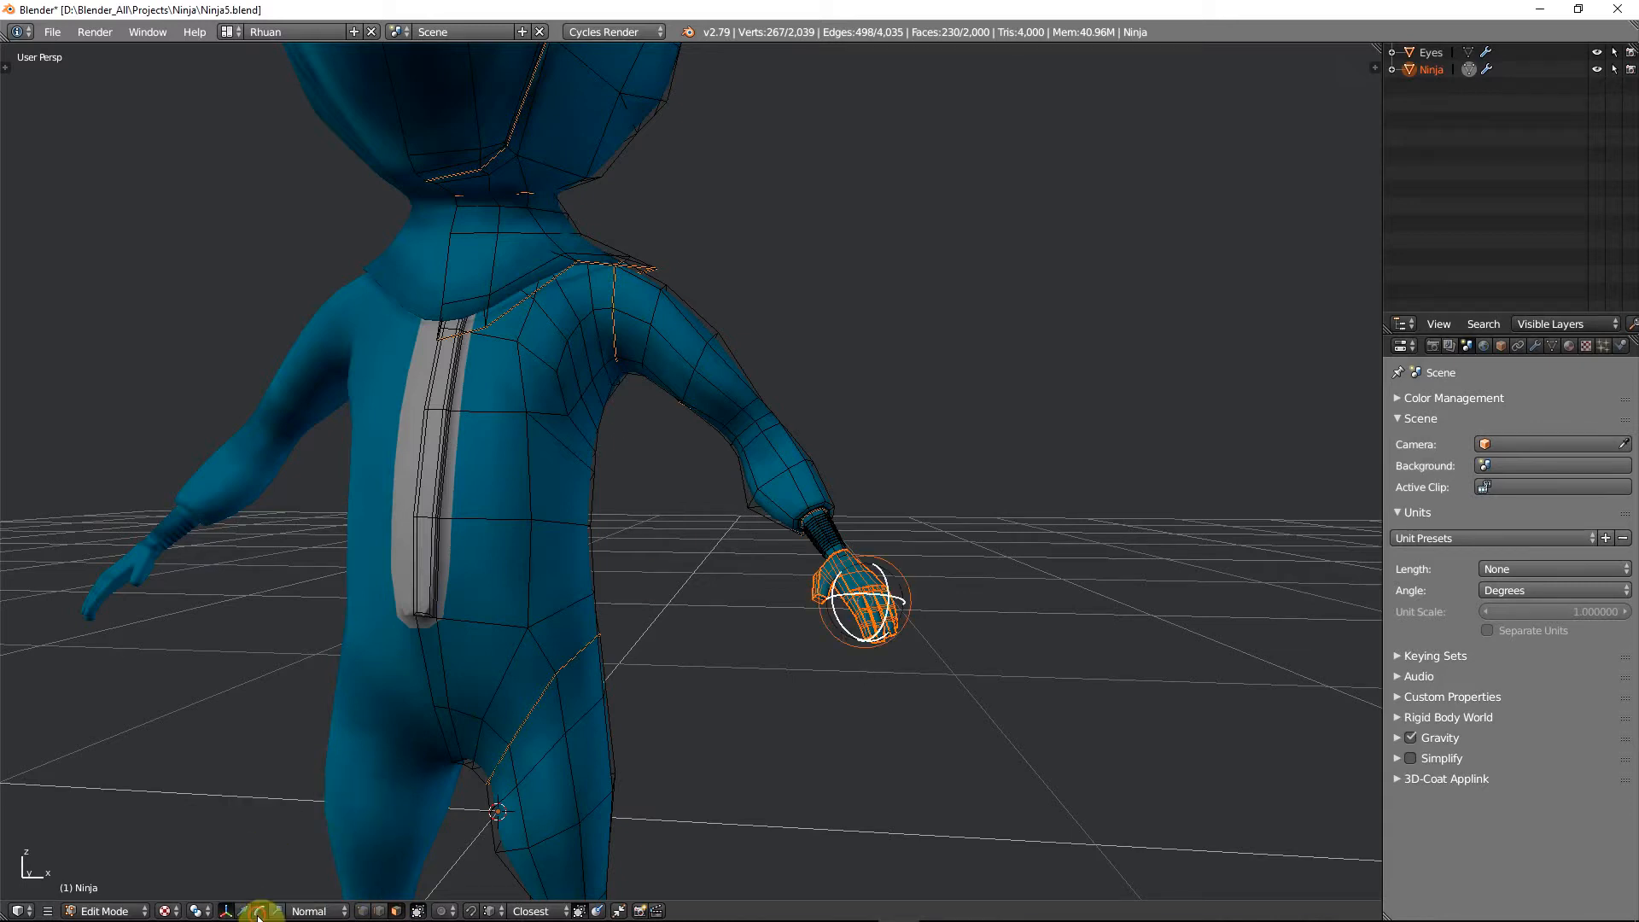
scroll(831, 662, "up", 3)
middle_click_drag(997, 759, 911, 764)
Set the transform orientation to Local and view the selected hand end-on along the arm
left_click(308, 911)
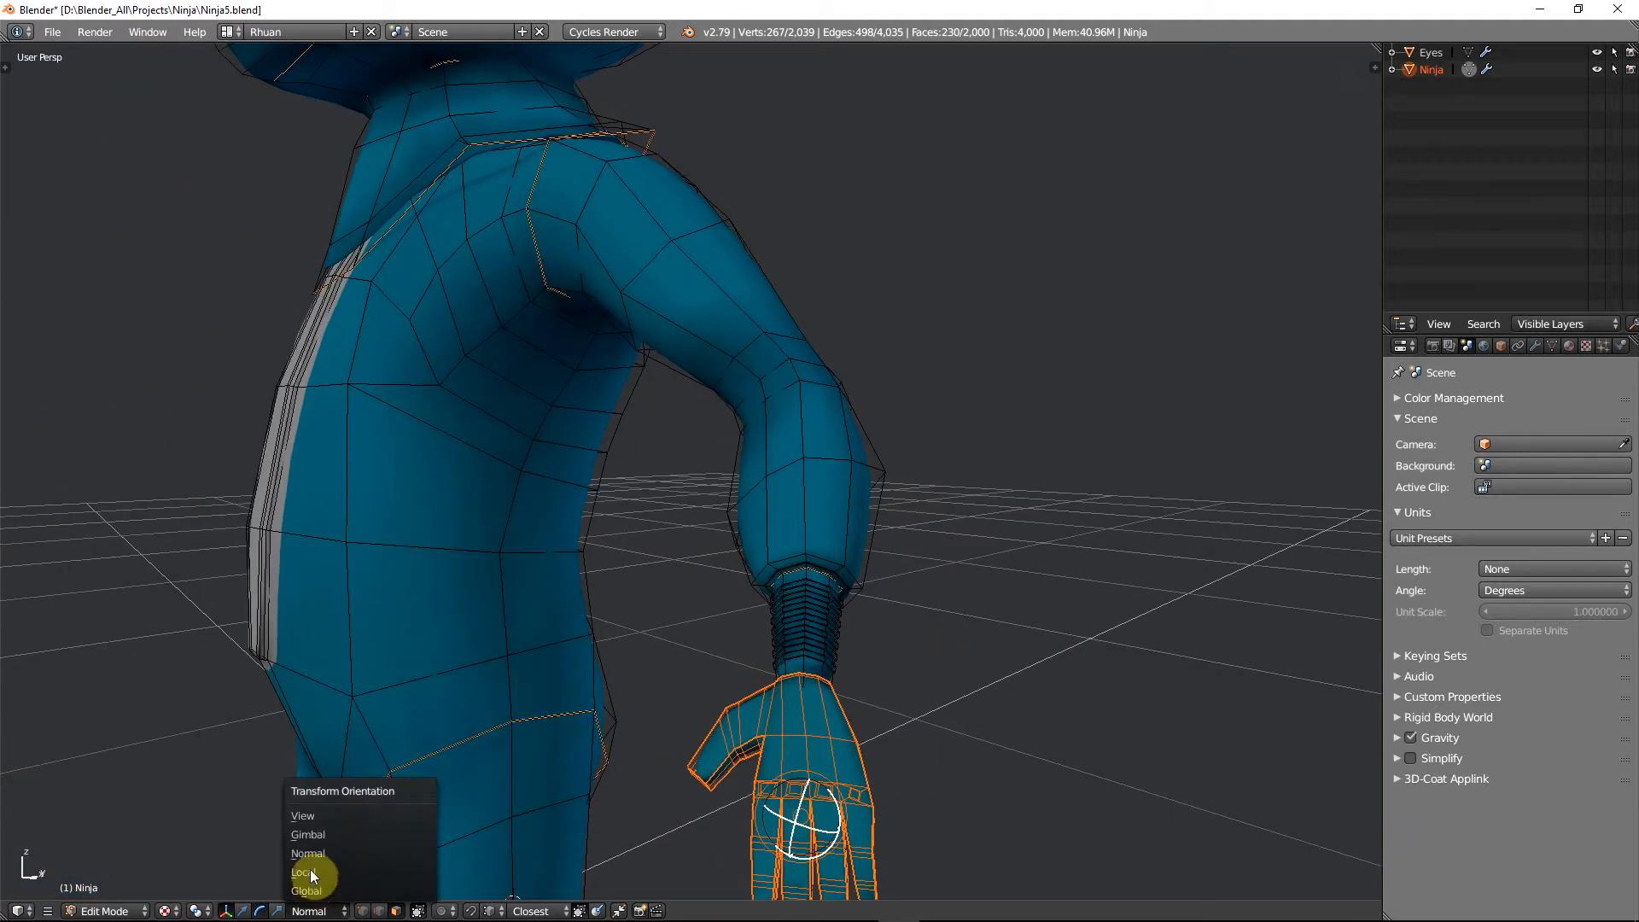
left_click(307, 872)
middle_click_drag(751, 833, 830, 730)
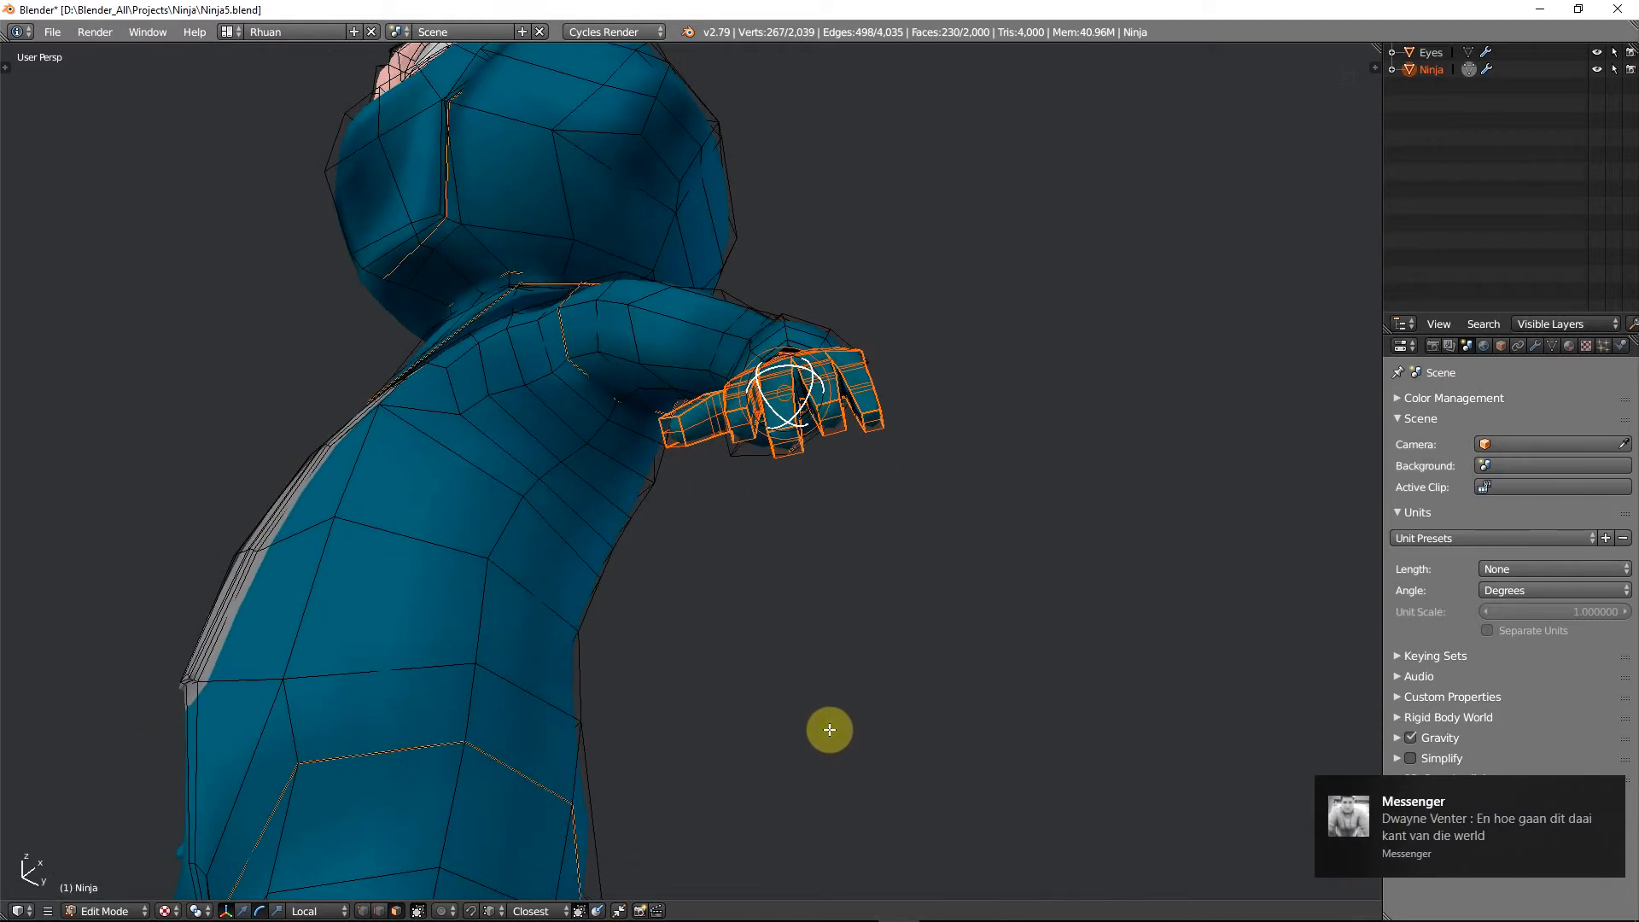
left_click(1600, 792)
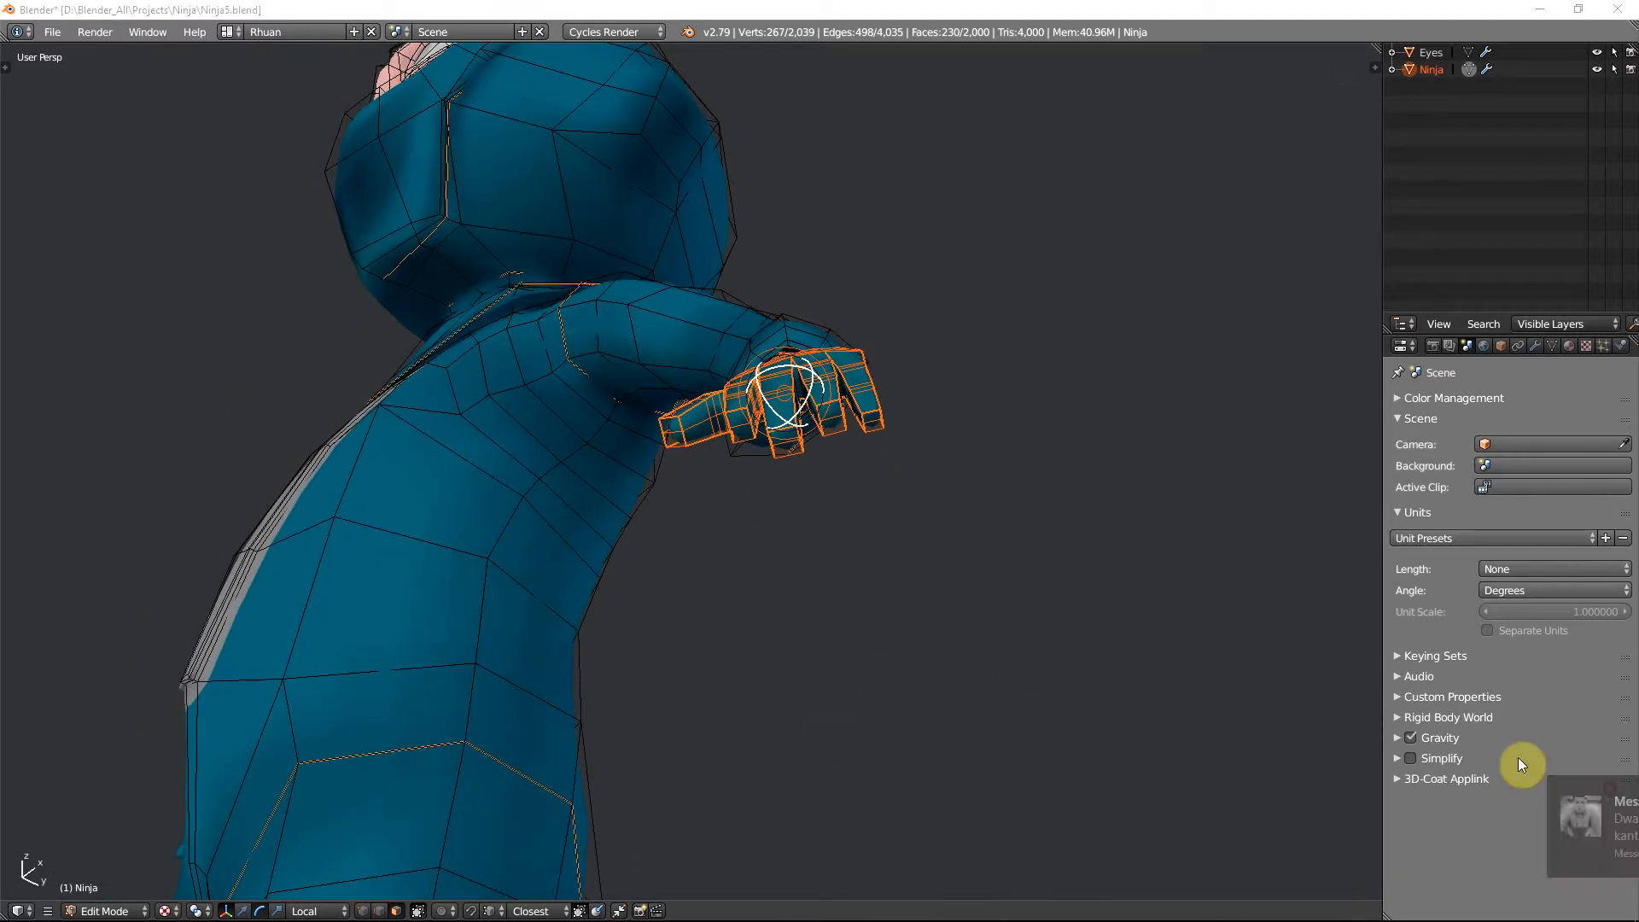
key("r")
key("r")
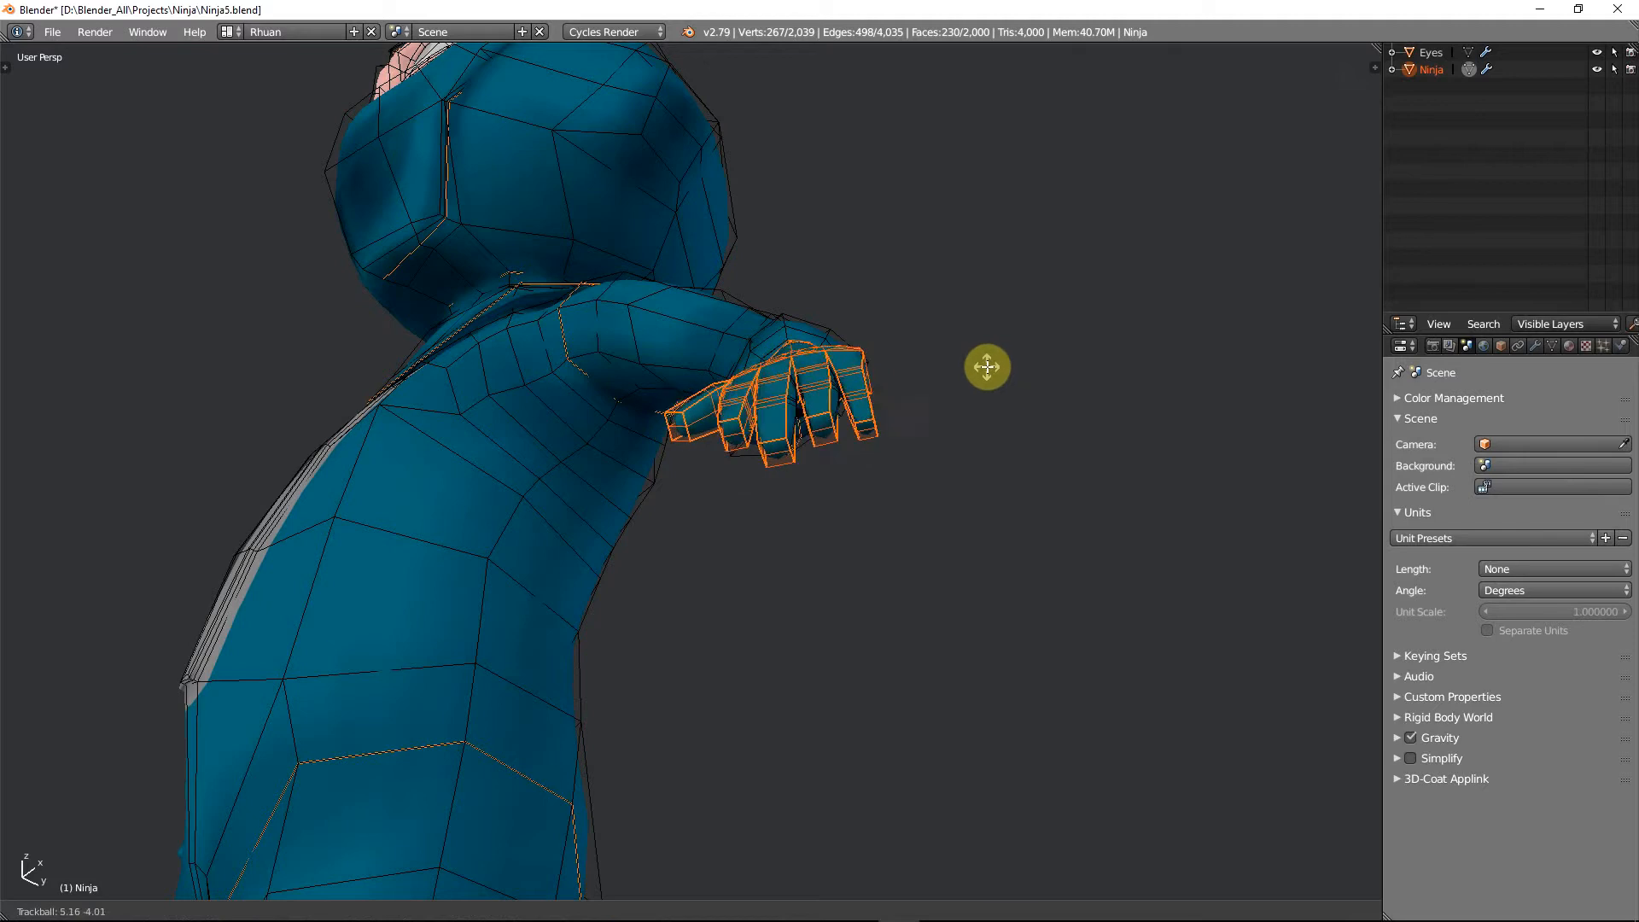
left_click(989, 359)
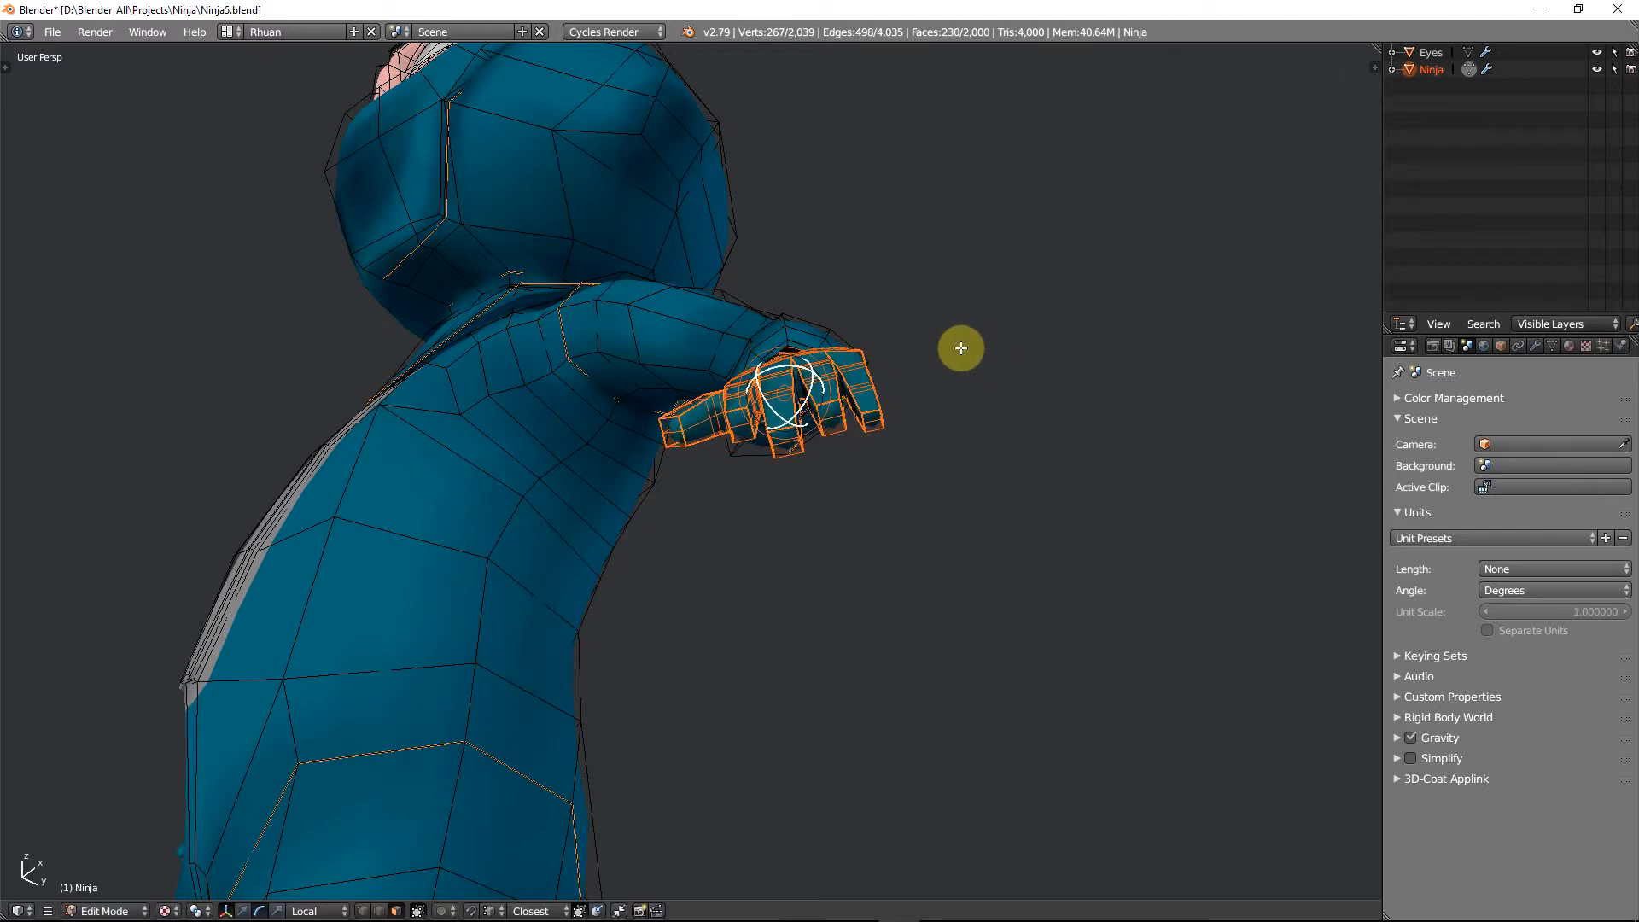
Rotate the selected hand by about 33° in the view along the arm, turning the thumb side upward
middle_click_drag(960, 348, 960, 342)
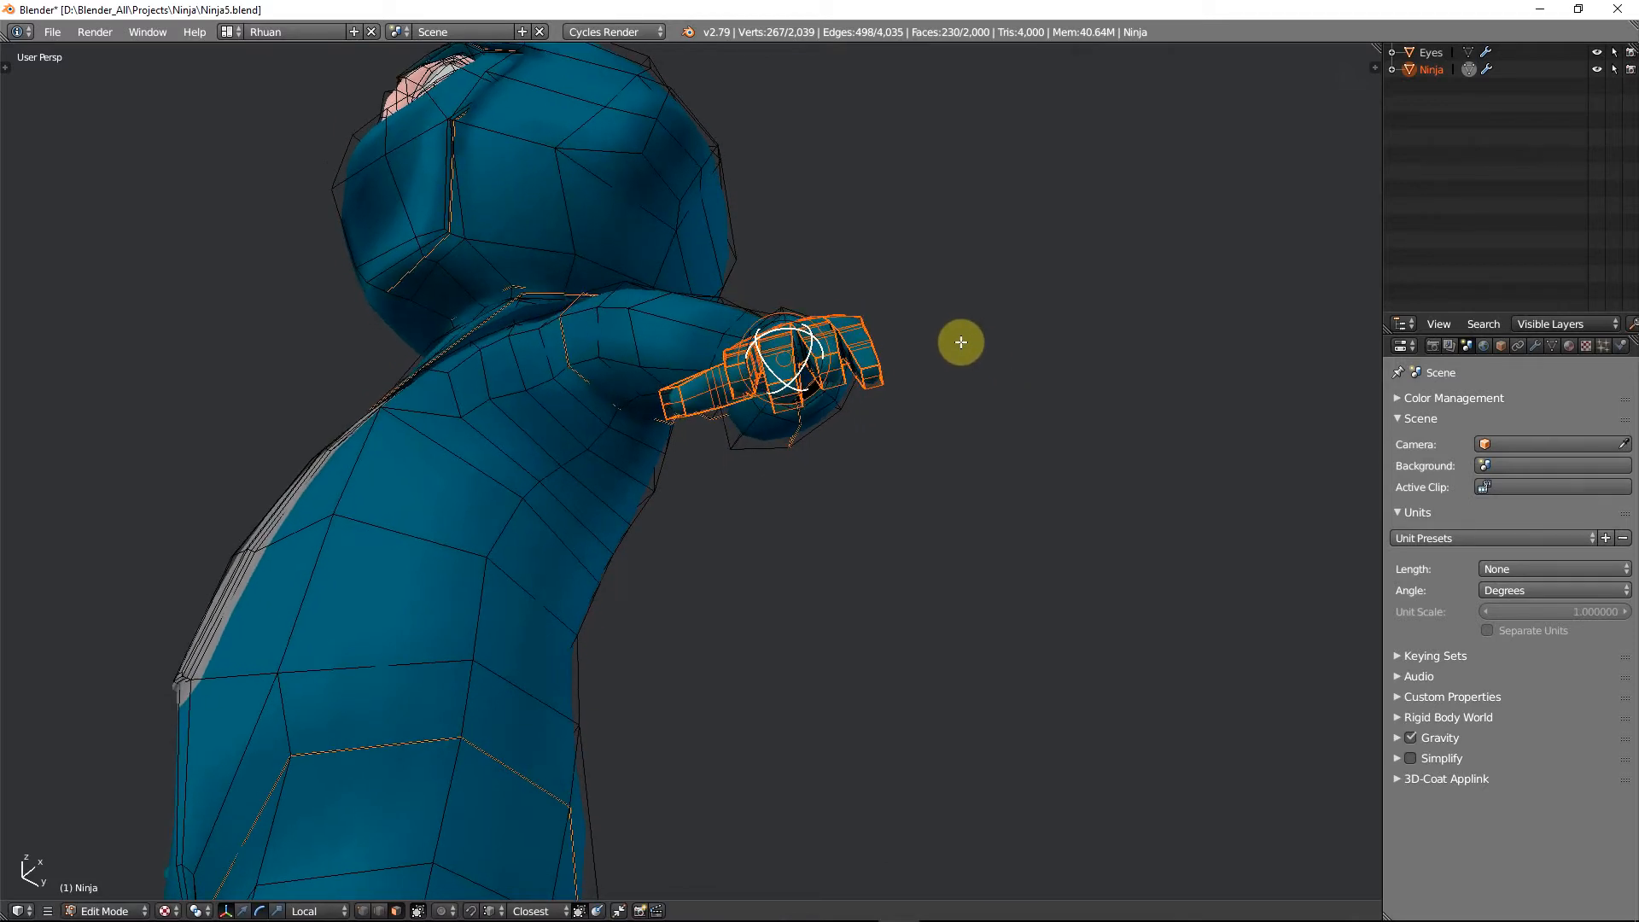
key("r")
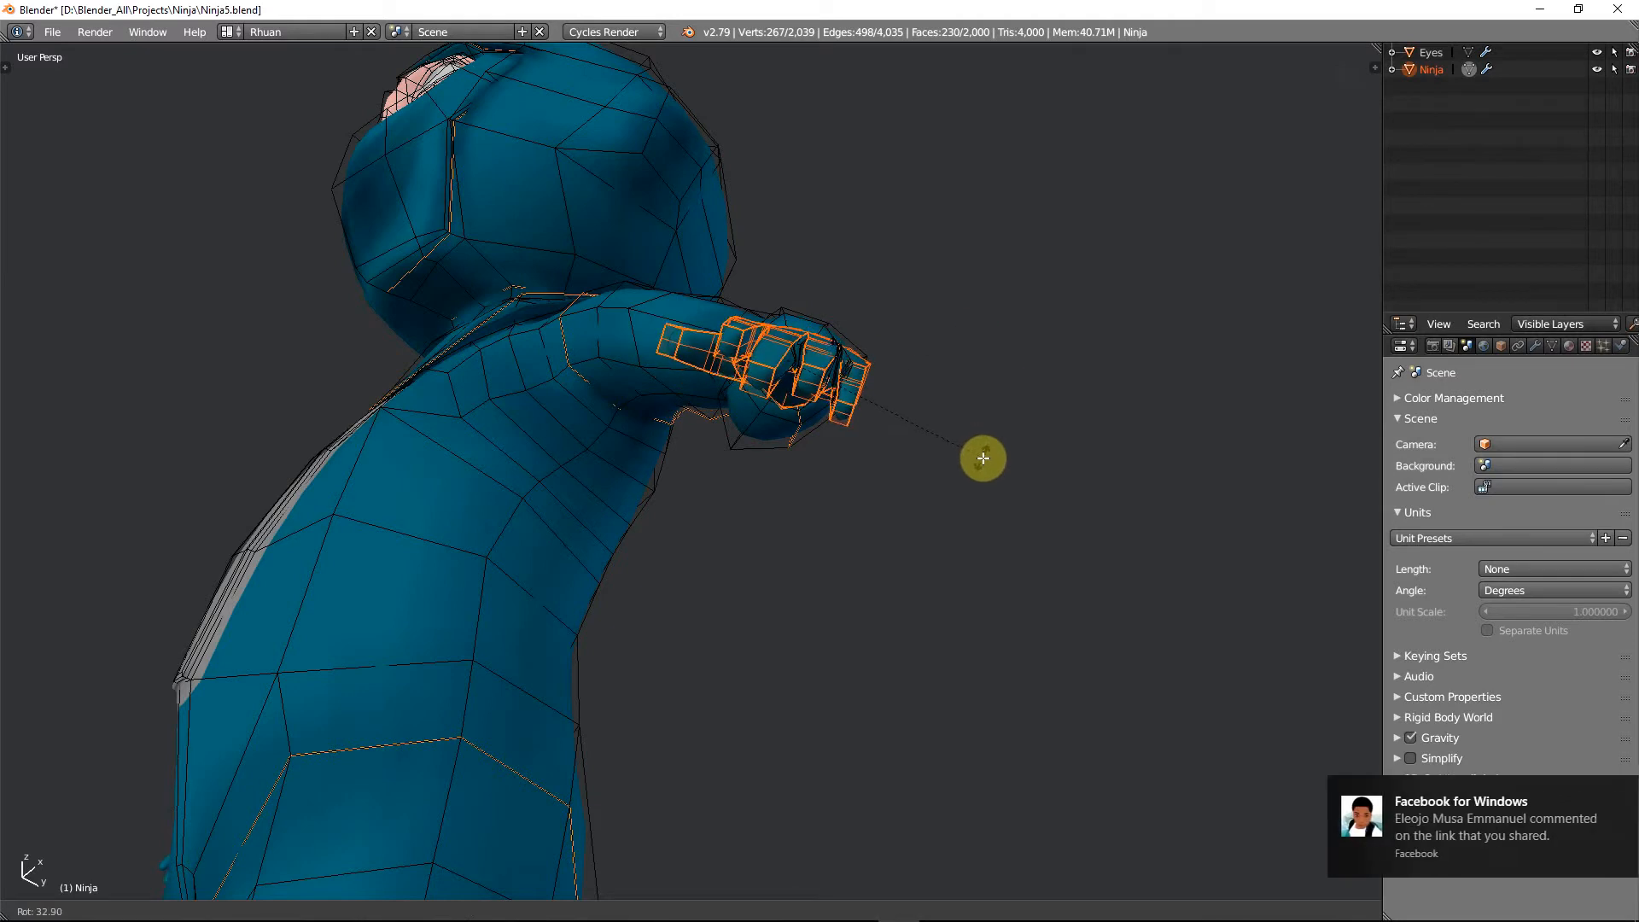
left_click(982, 462)
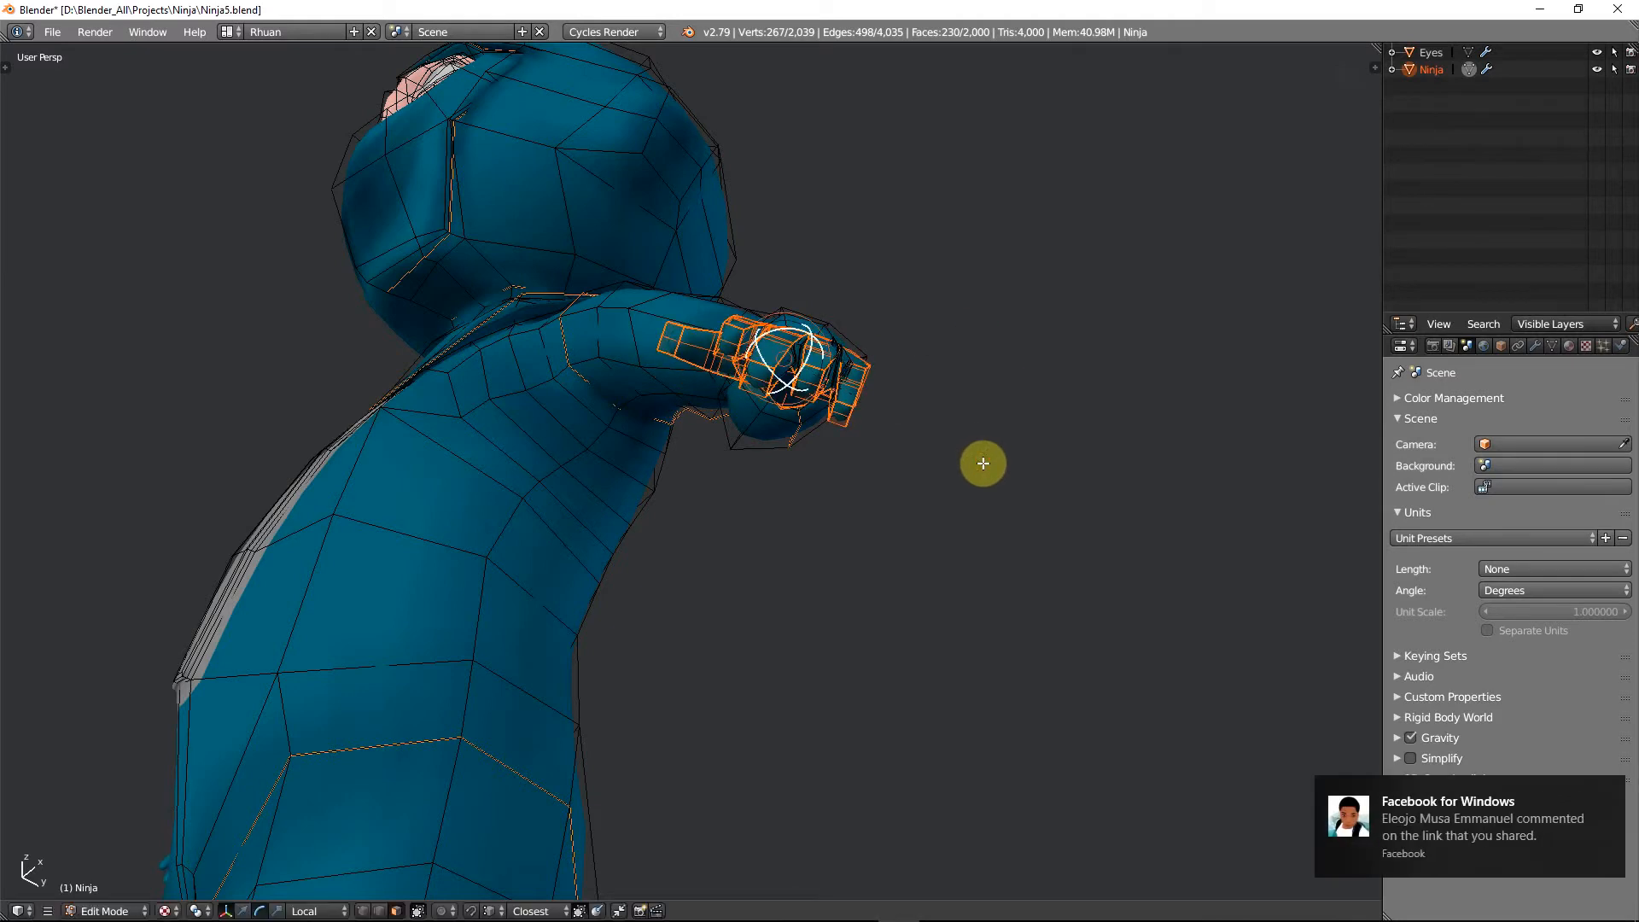
Set the transform orientation to Normal for the rotated hand
middle_click_drag(981, 461, 1038, 501)
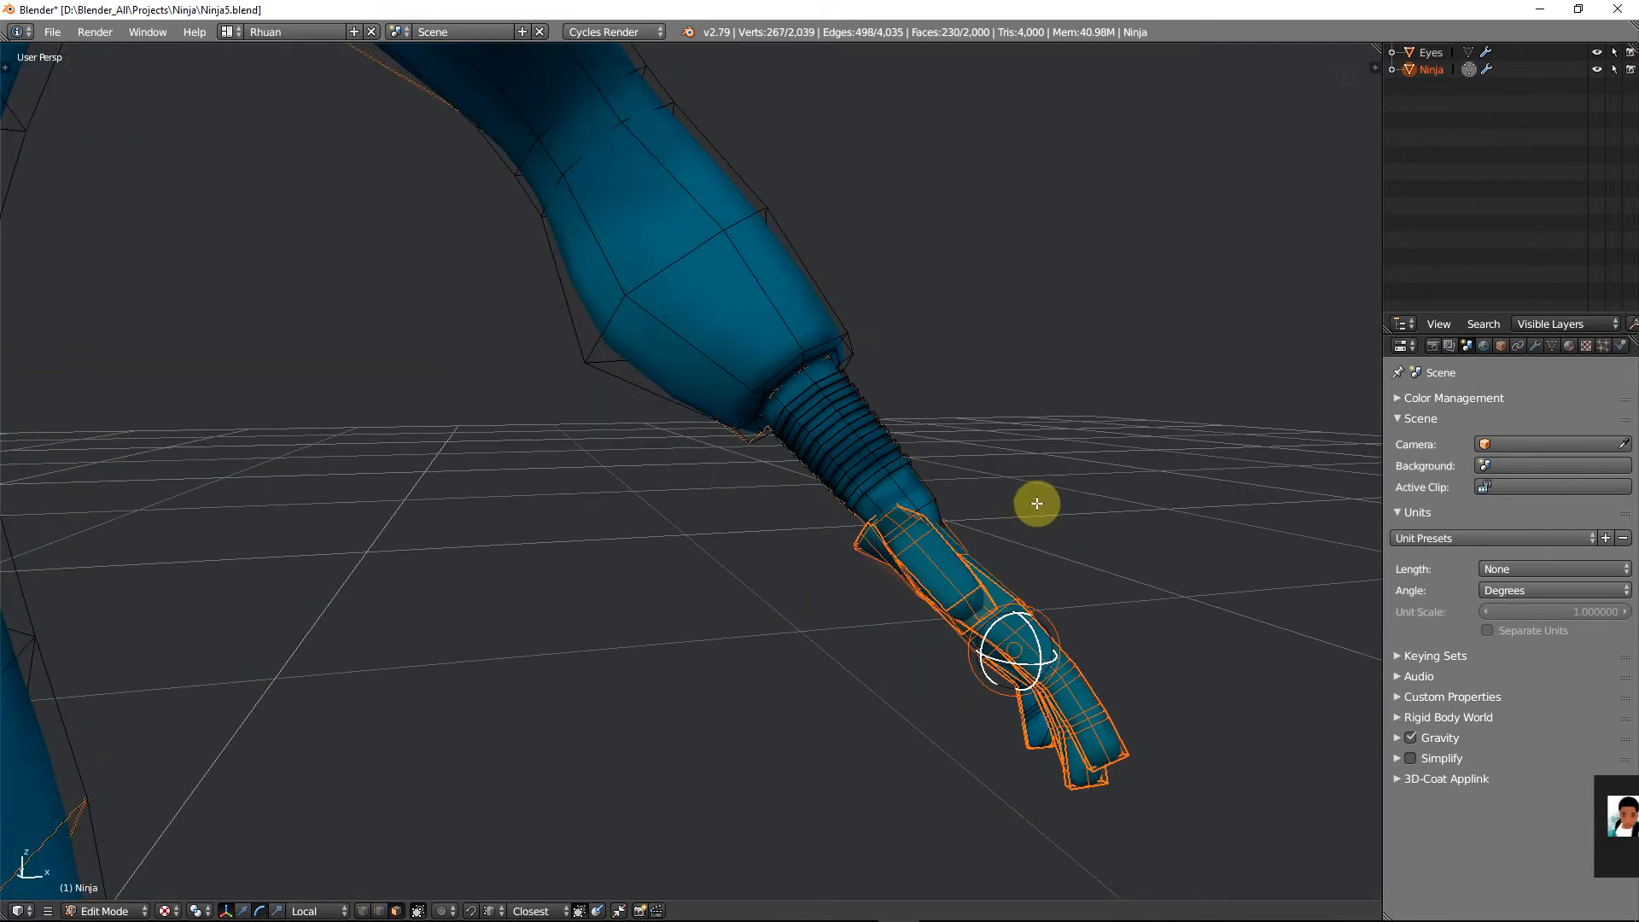
middle_click_drag(1066, 595, 752, 623)
left_click(325, 911)
left_click(328, 856)
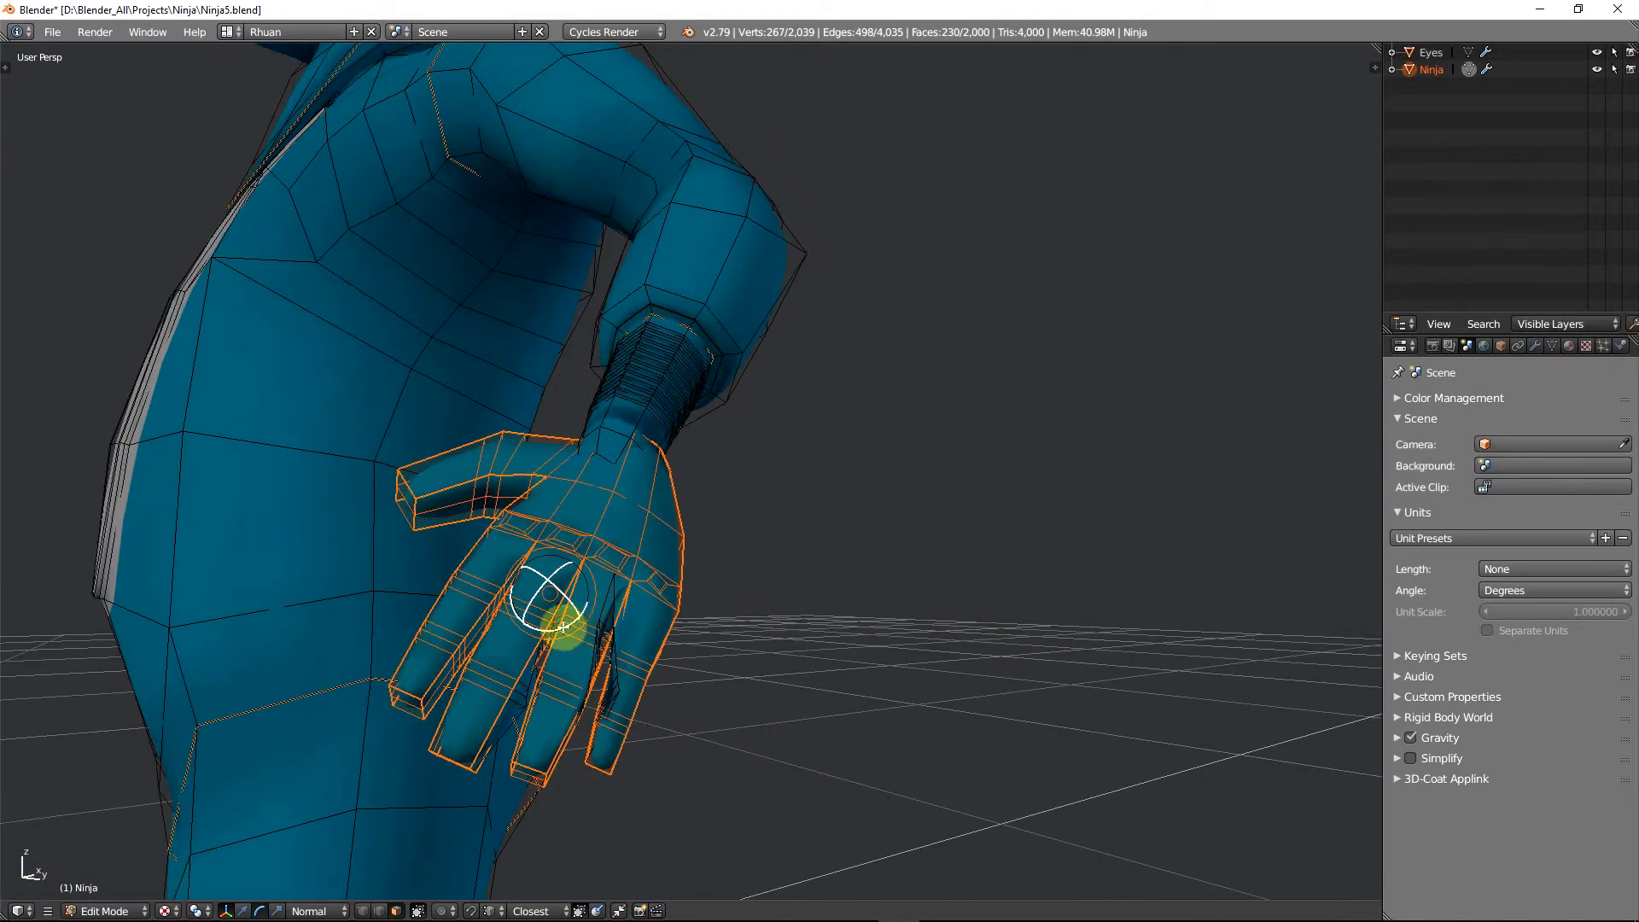
Try a small extra rotation of the hand with the manipulator, check it from the front, and undo it
left_click_drag(563, 626, 550, 624)
middle_click_drag(551, 623, 924, 604)
scroll(893, 581, "down", 5)
key("KP_1")
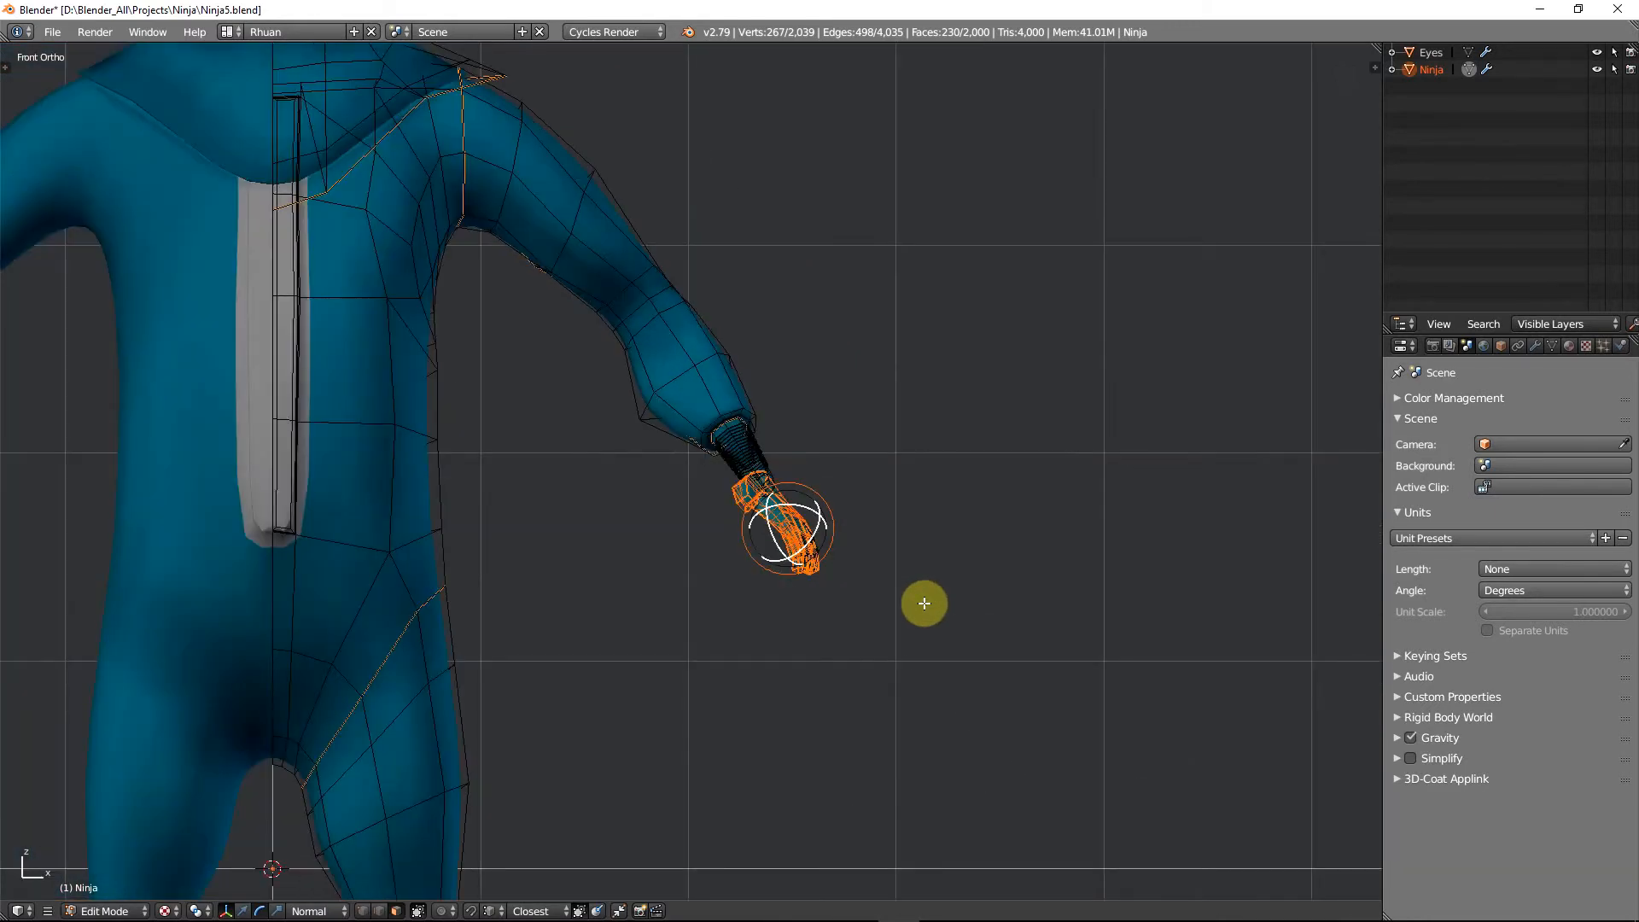
scroll(907, 587, "up", 1)
key("ctrl+z")
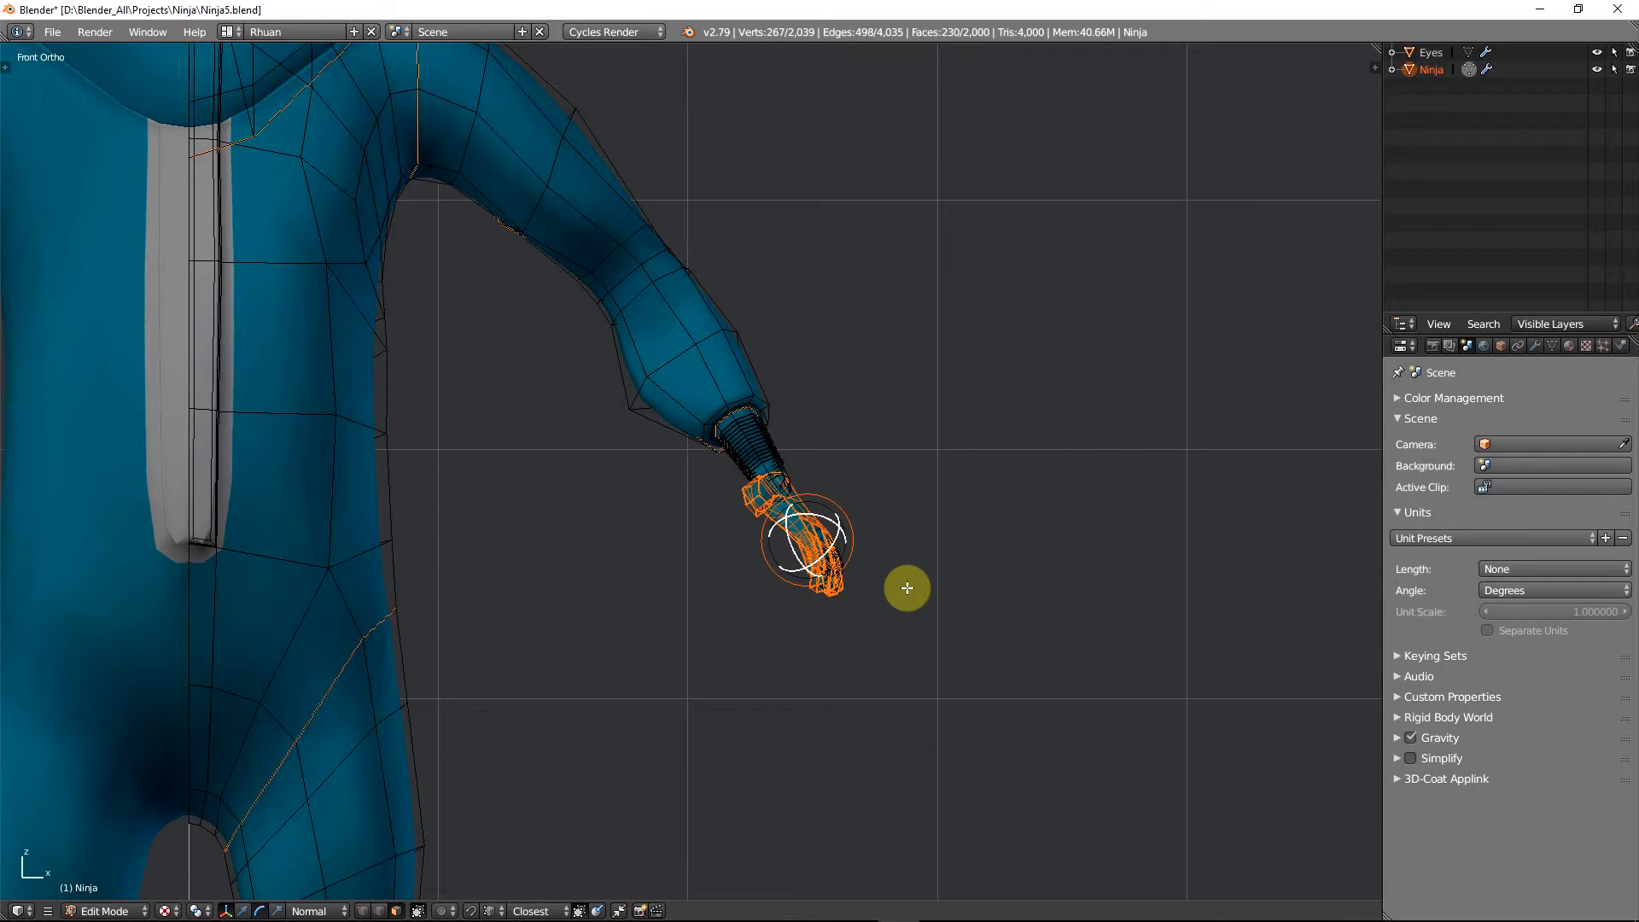
Switch to the move manipulator and shift the hand onto the wrist from two angles, the second move about 0.0076 units
middle_click_drag(762, 512, 925, 549)
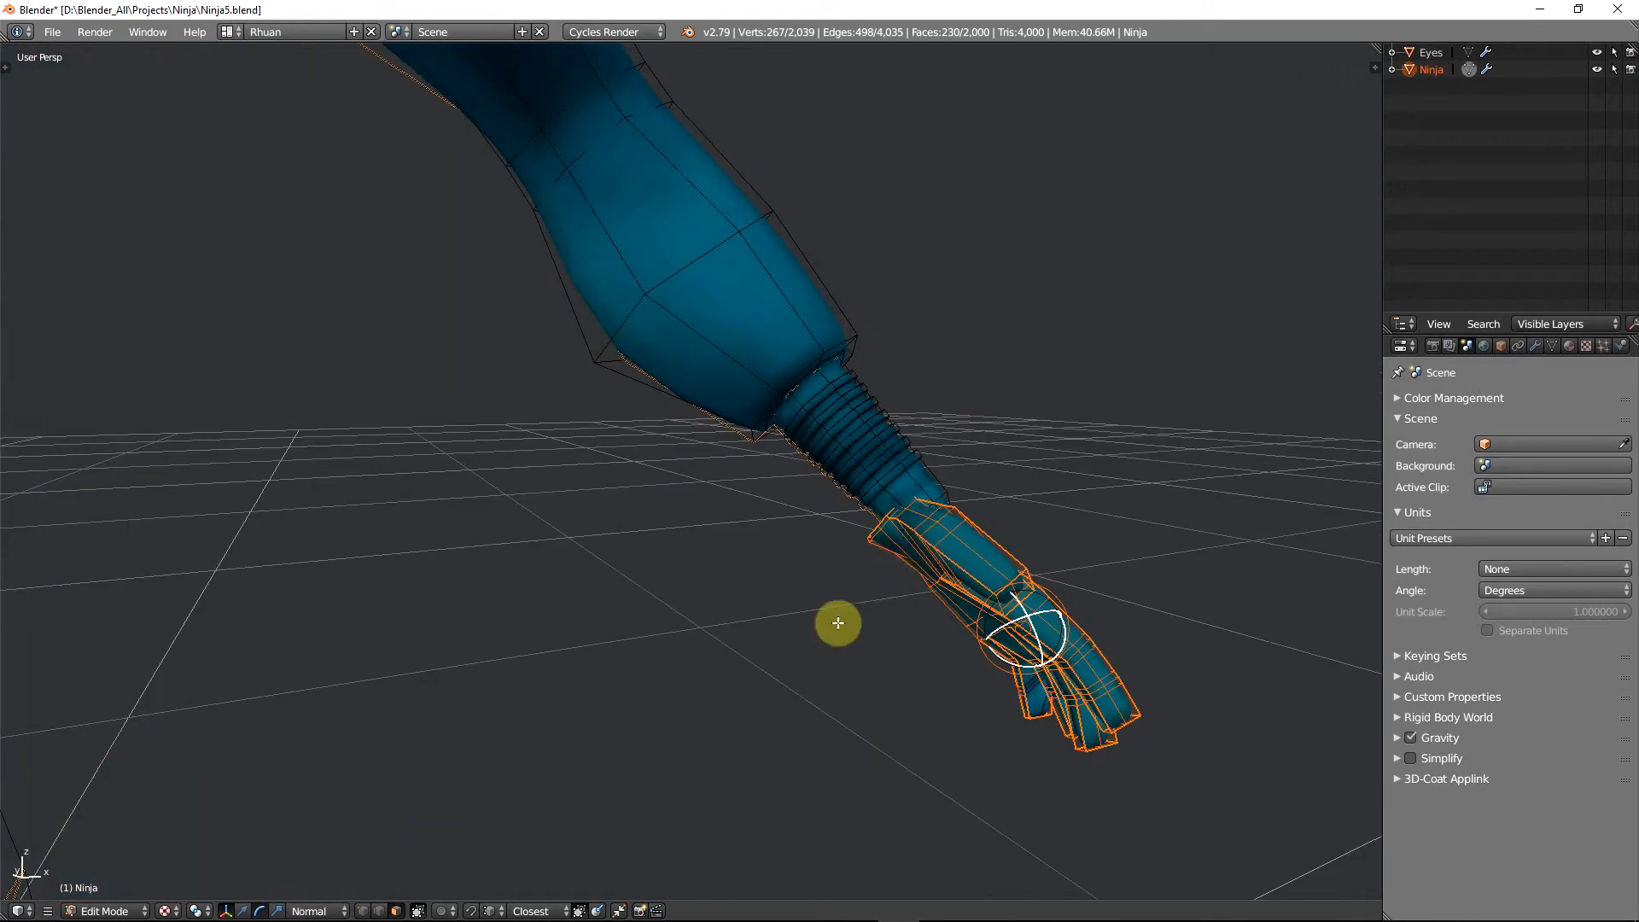
left_click(243, 910)
mouse_move(1033, 623)
middle_mouse_down()
mouse_move(1011, 628)
mouse_move(1032, 593)
middle_mouse_up()
key("g")
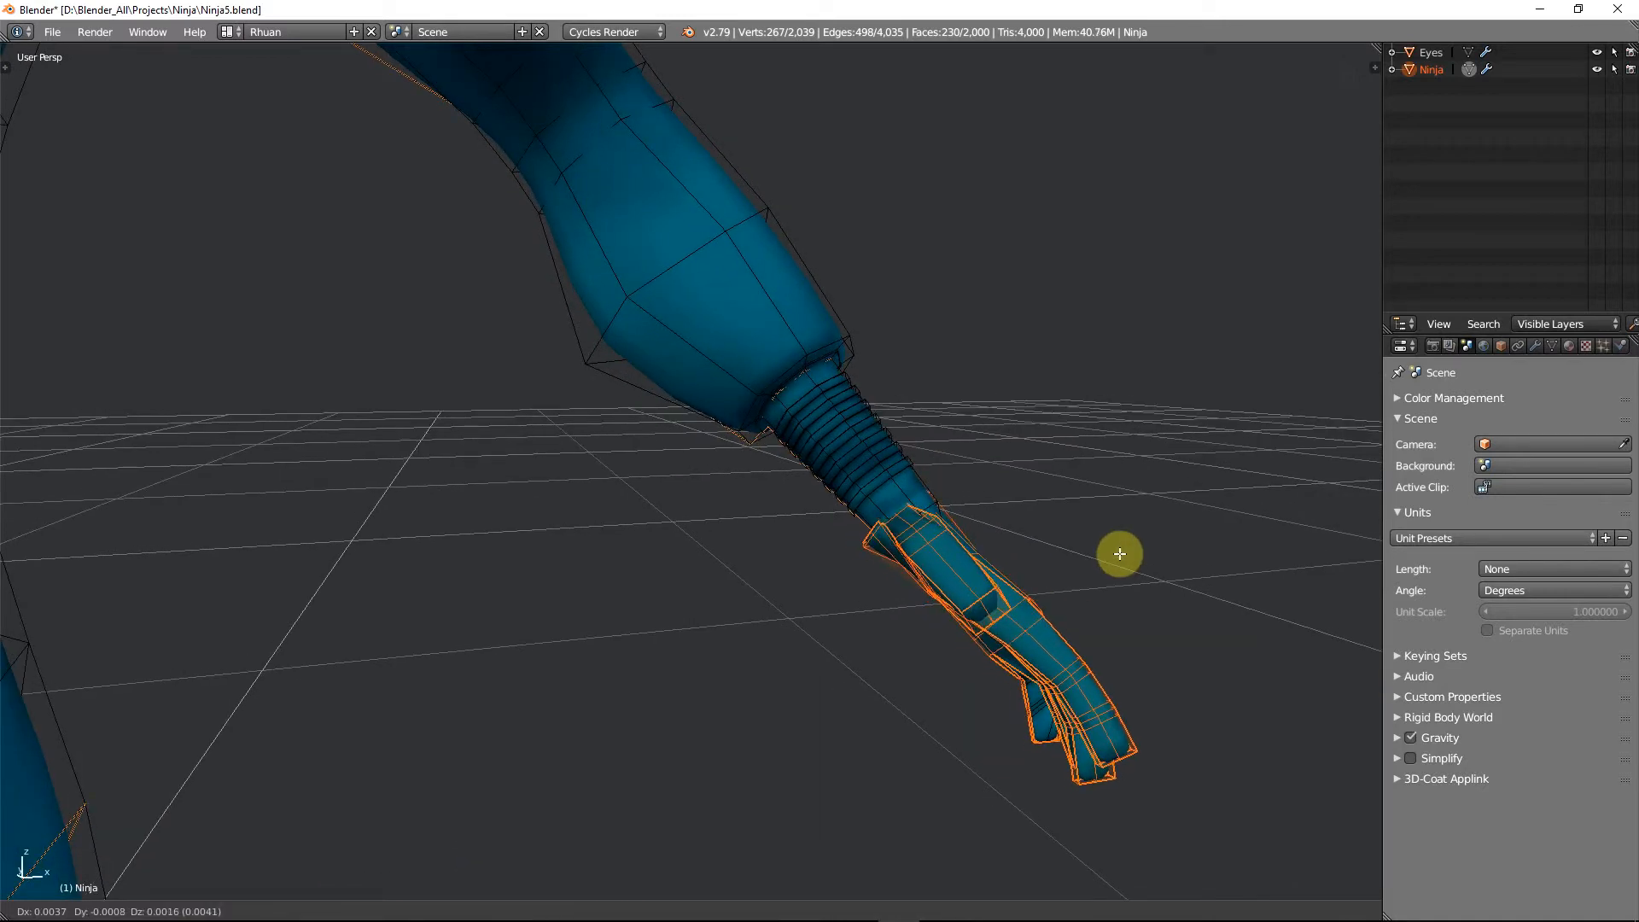
left_click(1170, 526)
middle_click_drag(1149, 530, 998, 545)
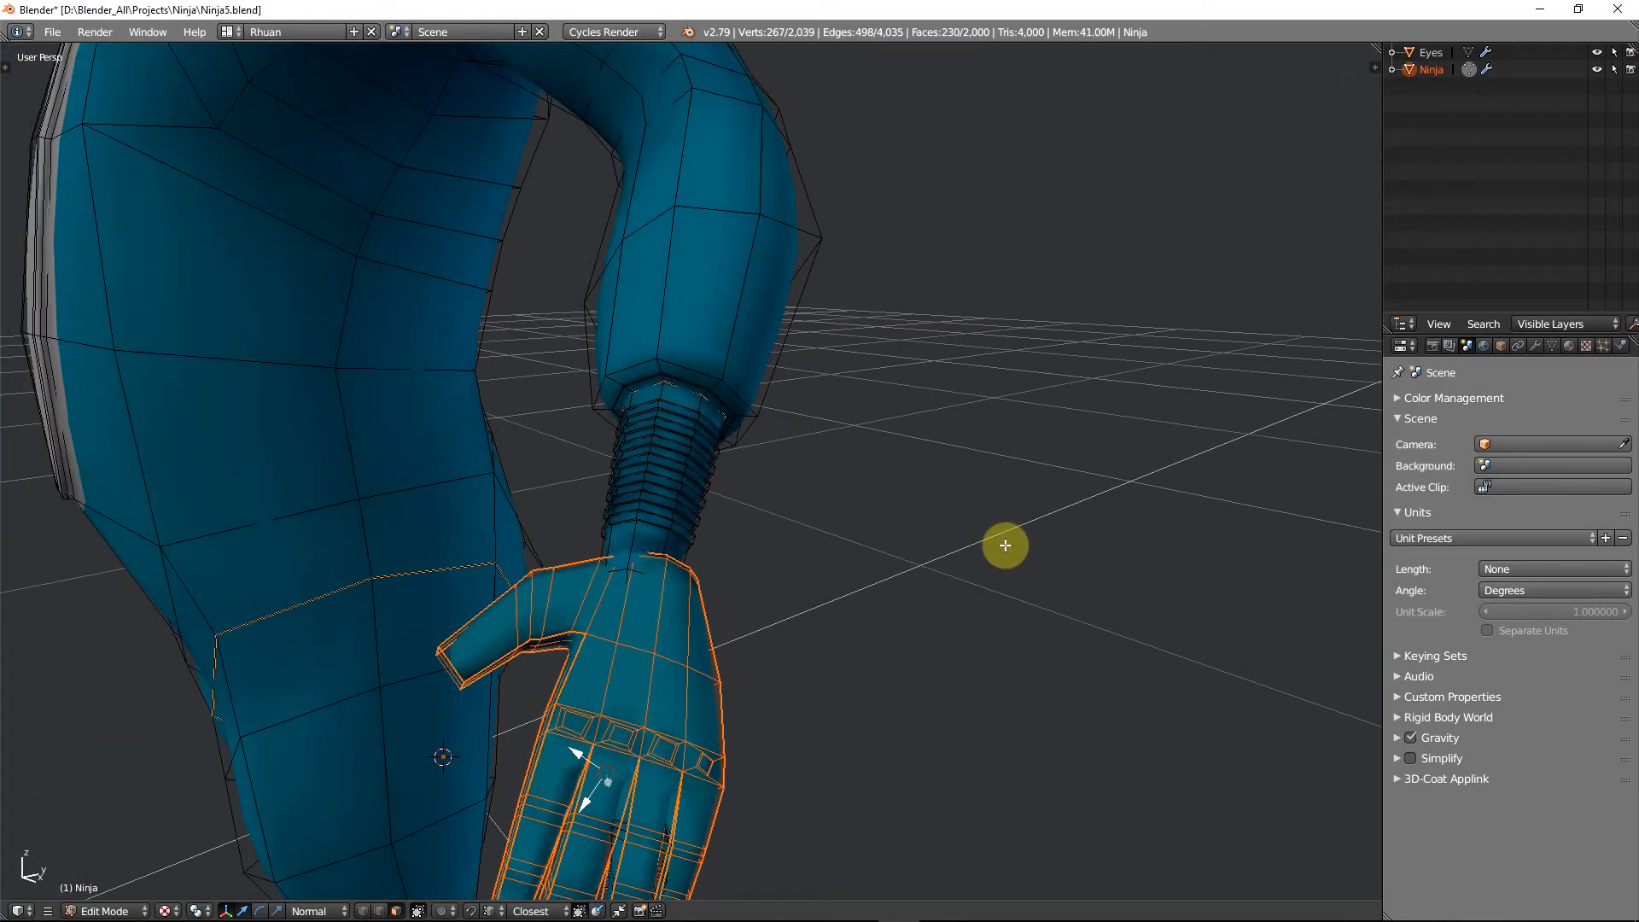
key("g")
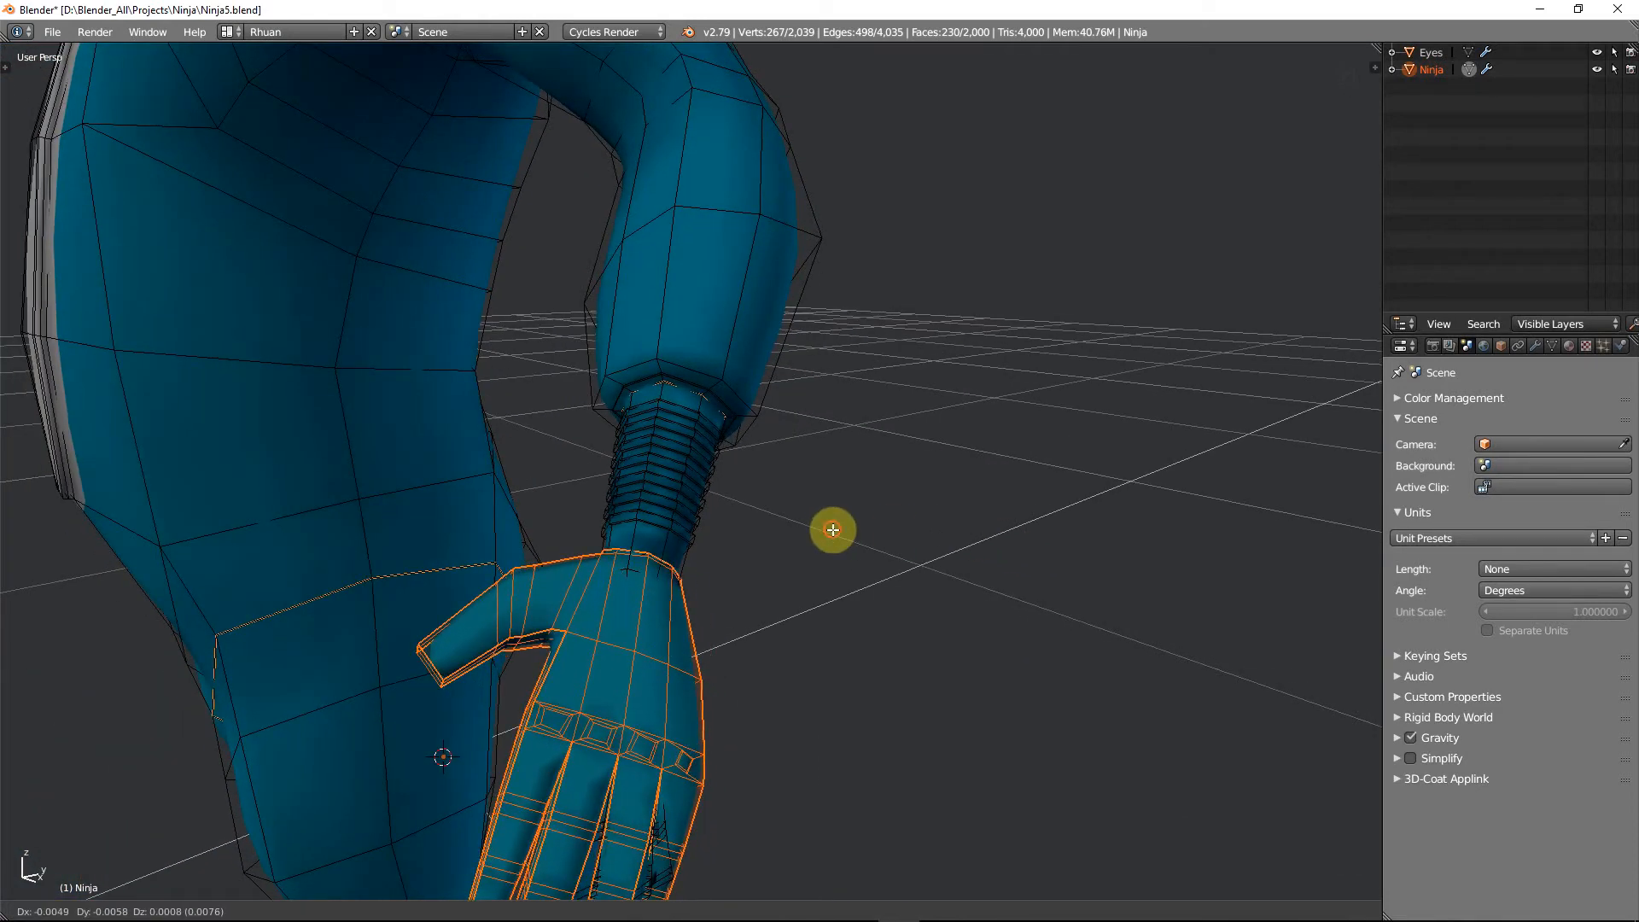
left_click(832, 530)
Nudge the hand about 0.0015 units to centre its cuff around the ribbed wrist, working from behind the arm
middle_click_drag(832, 530, 583, 482)
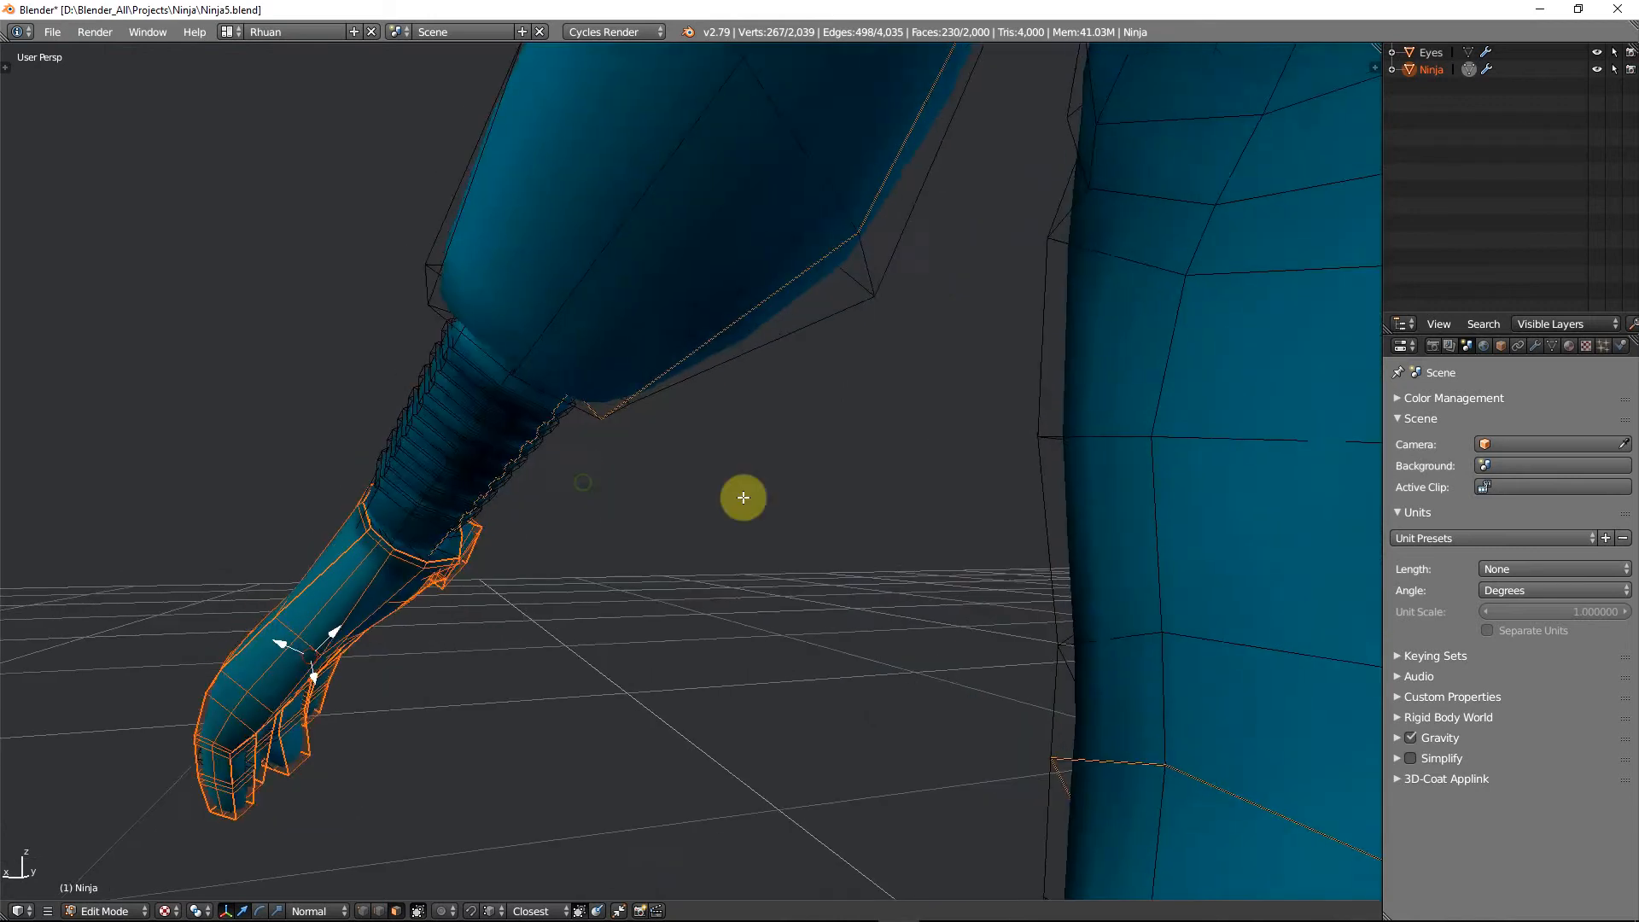
scroll(834, 526, "up", 2)
middle_click_drag(743, 497, 860, 527, "shift")
scroll(860, 527, "up", 1)
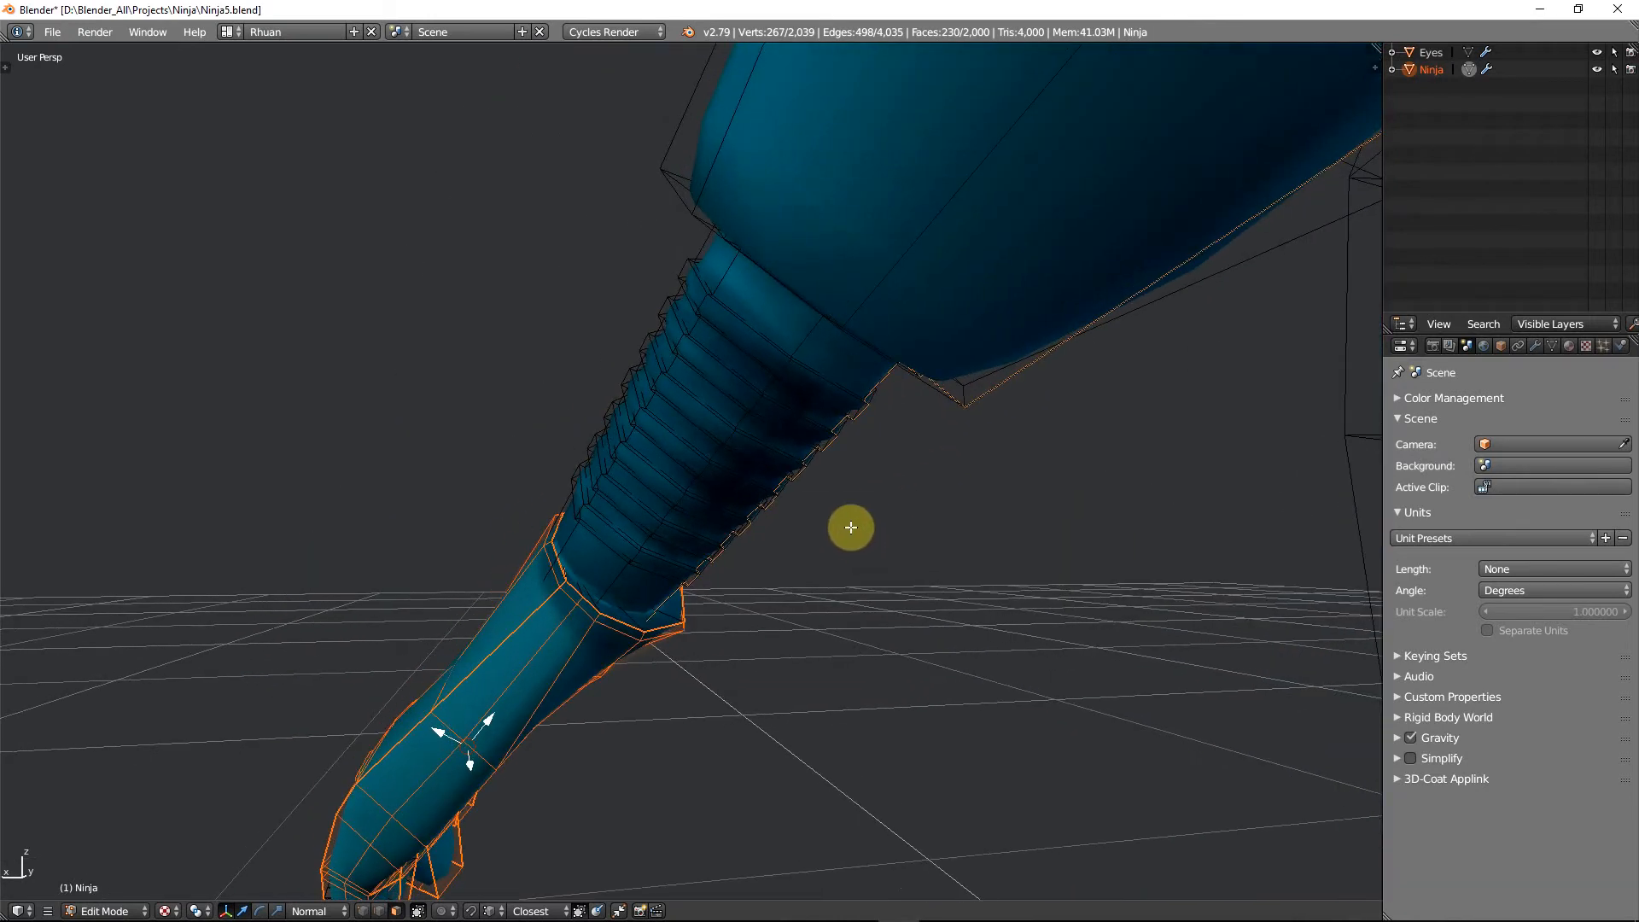
key("g")
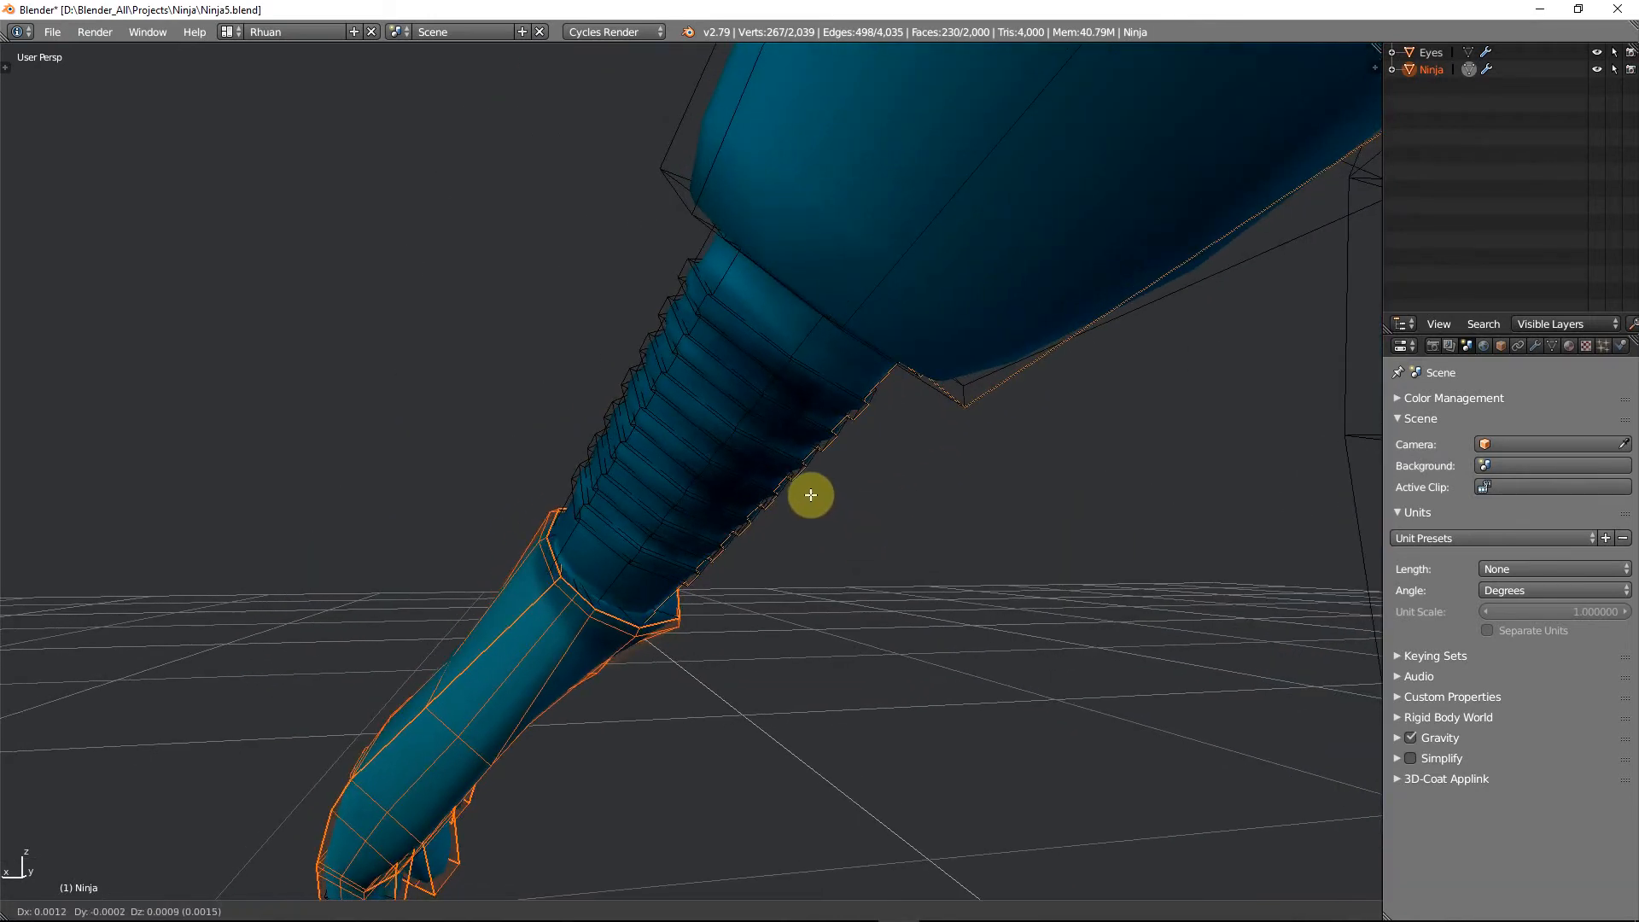
left_click(803, 493)
Fine-tune the hand's fit around the wrist from raised views, starting with a move of about 0.0013 units
mouse_move(806, 503)
middle_mouse_down()
mouse_move(893, 585)
mouse_move(914, 373)
mouse_move(801, 321)
mouse_move(872, 333)
middle_mouse_up()
key("KP_Decimal")
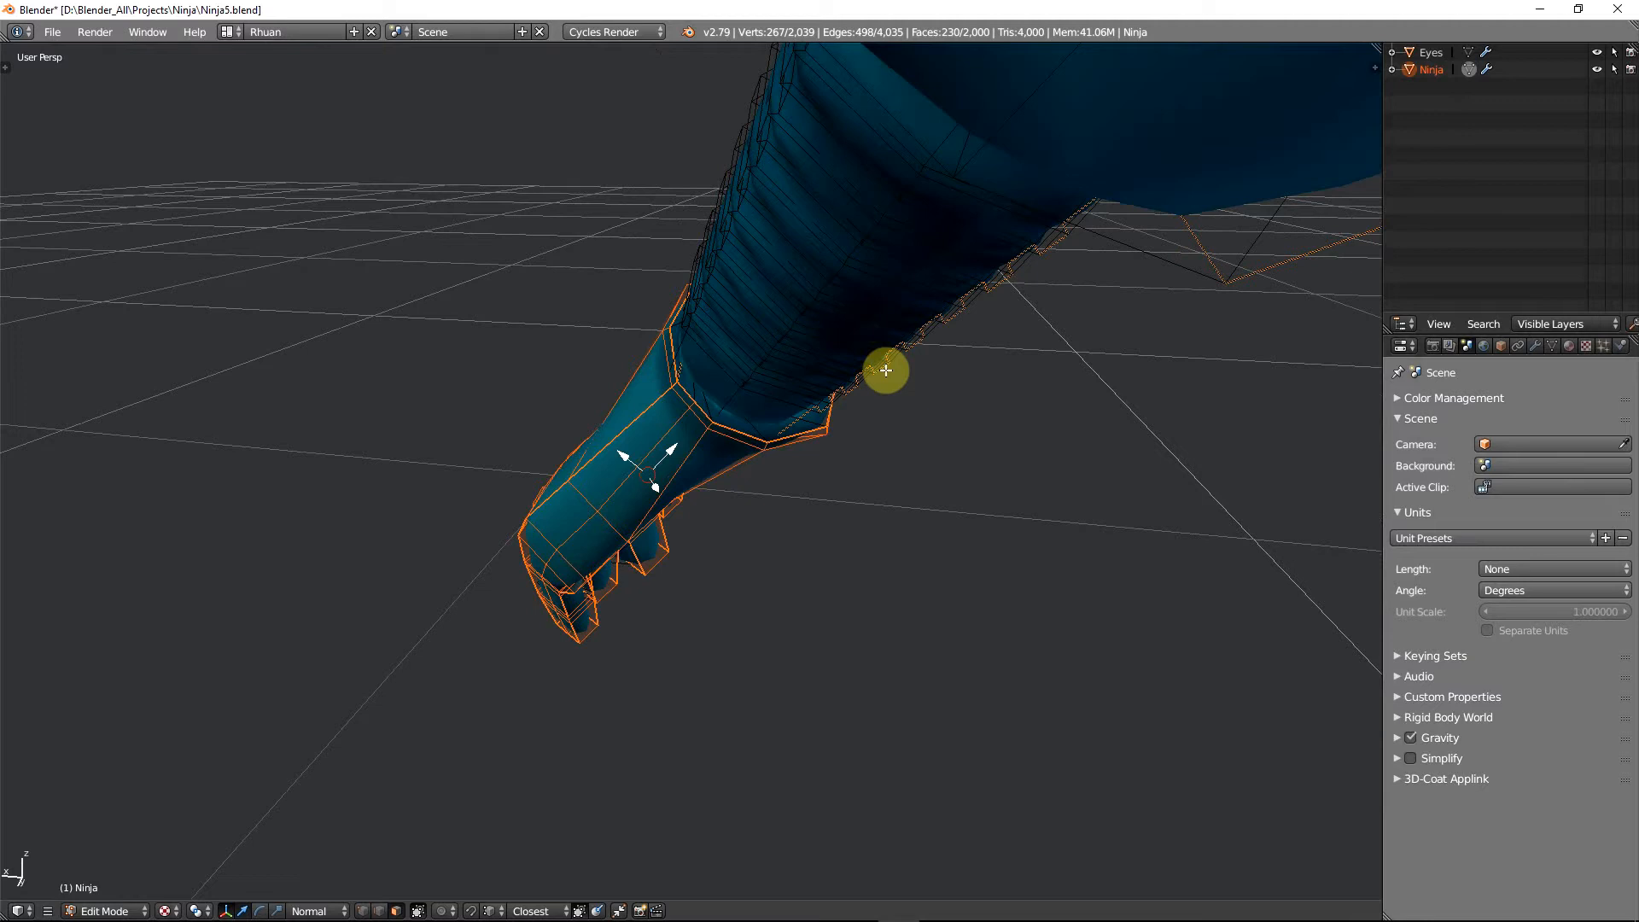
key("g")
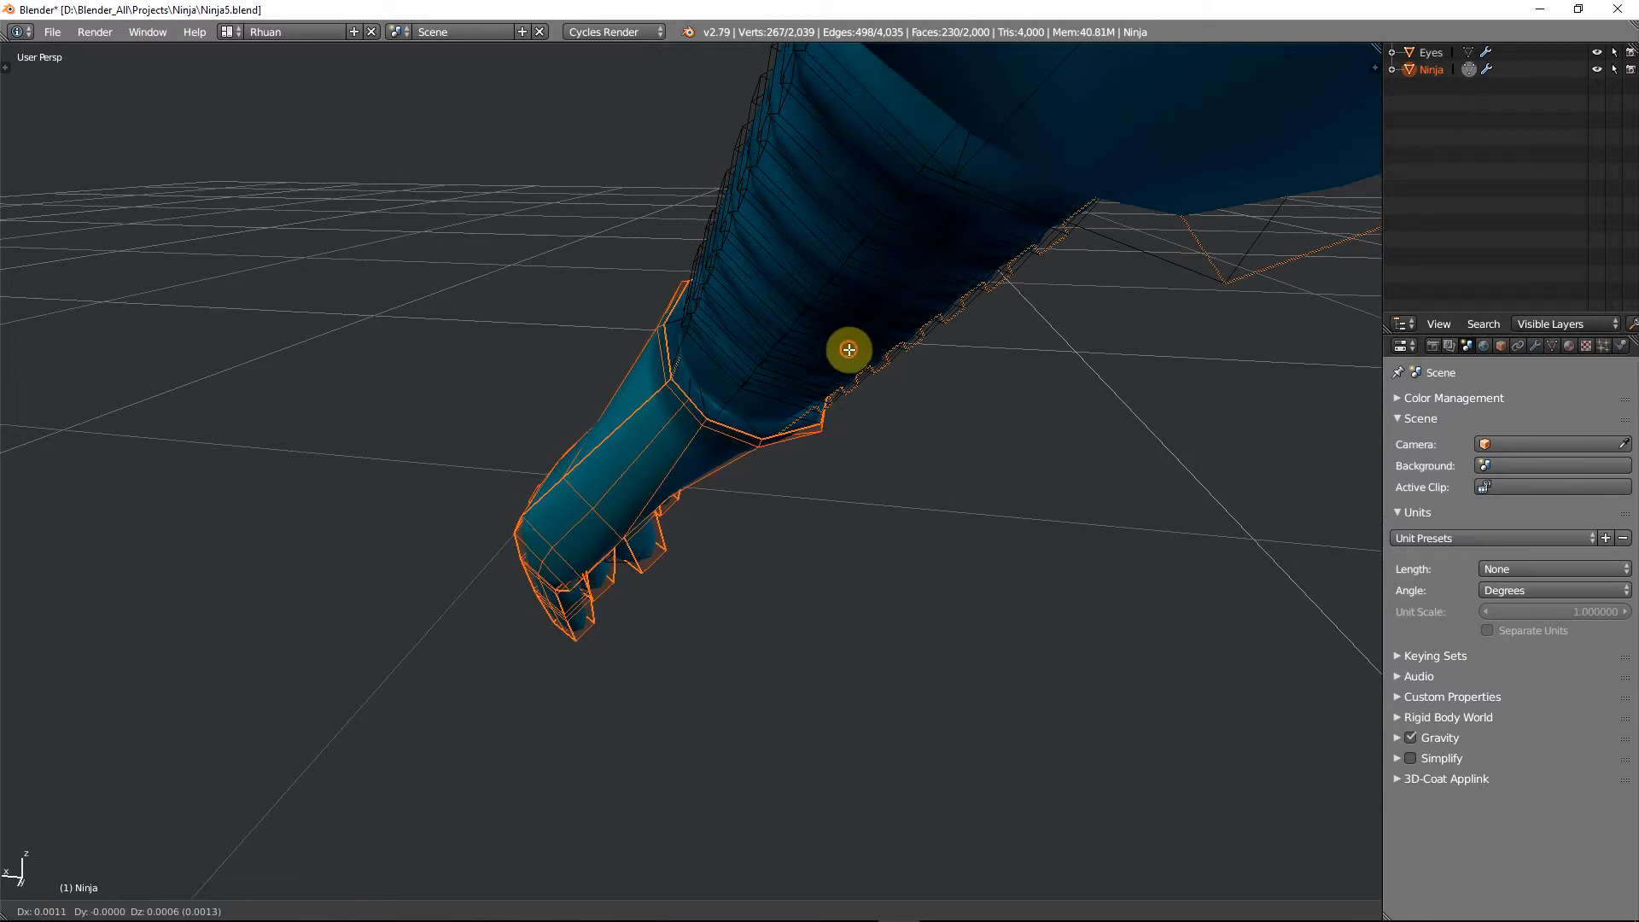
left_click(848, 350)
mouse_move(891, 360)
middle_mouse_down()
mouse_move(838, 341)
mouse_move(751, 355)
mouse_move(779, 396)
mouse_move(925, 384)
mouse_move(832, 363)
middle_mouse_up()
key("g")
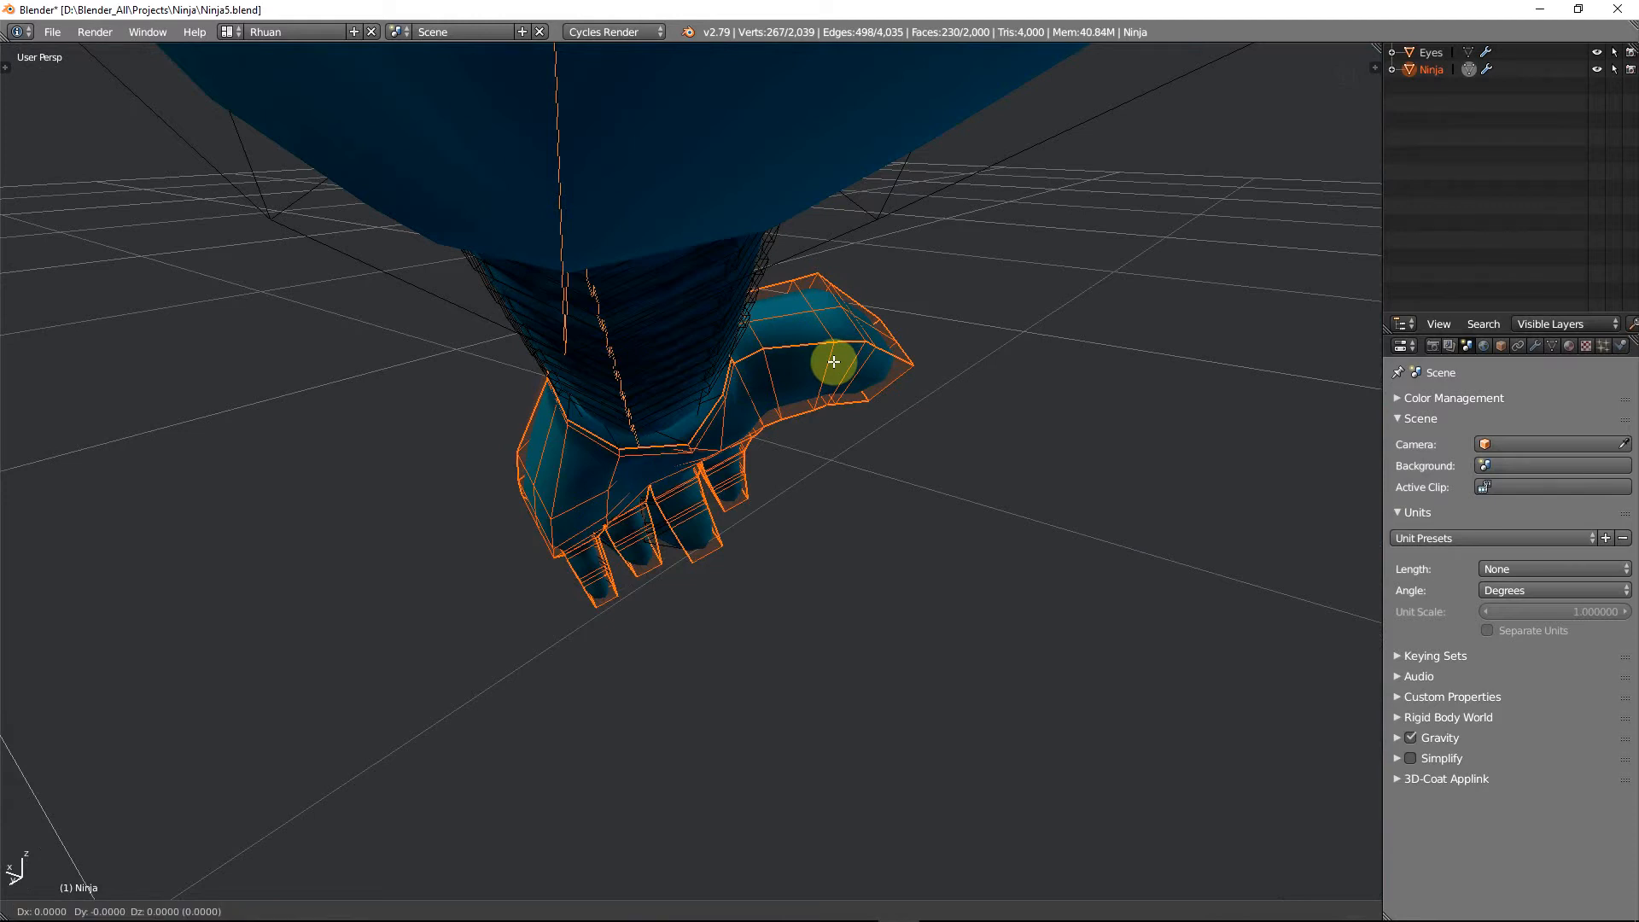
left_click(843, 353)
Return to Object Mode, deselect all objects and check the repositioned hands on the whole ninja
middle_click_drag(843, 354, 860, 489)
key("Tab")
scroll(849, 454, "up", 7)
scroll(858, 491, "down", 3)
scroll(858, 491, "down", 4)
middle_click_drag(765, 447, 768, 530)
scroll(772, 468, "up", 2)
scroll(777, 412, "up", 2)
scroll(812, 409, "down", 4)
key("a")
scroll(781, 521, "up", 4)
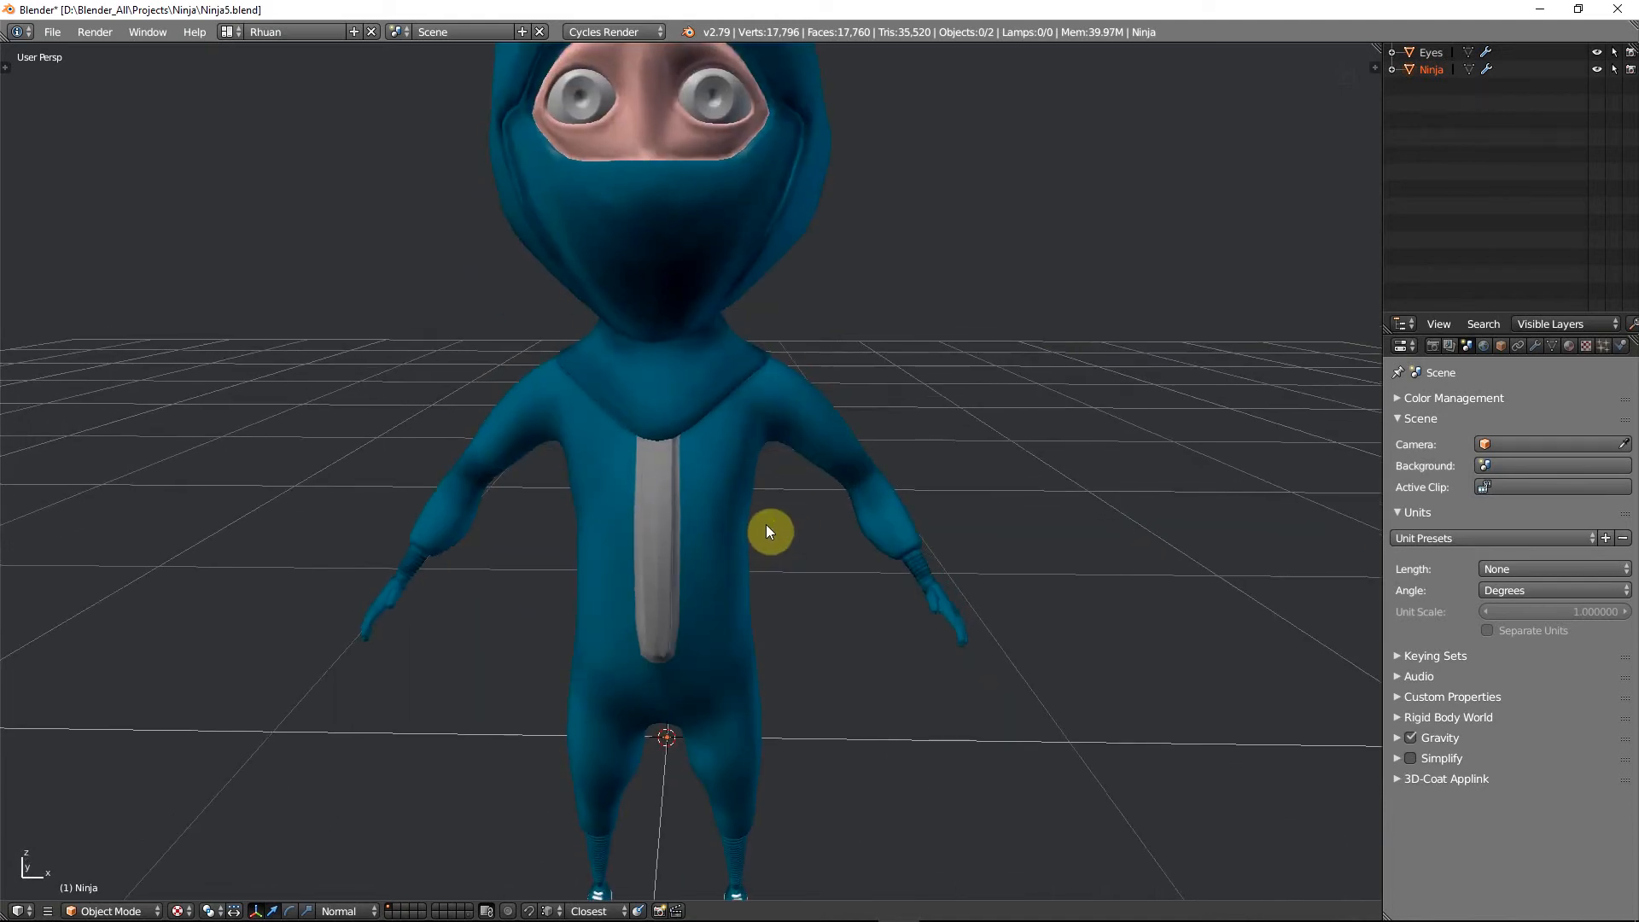
Split the 3D view horizontally, turn the upper area into a UV/Image Editor and make it slightly shorter
left_click(227, 31)
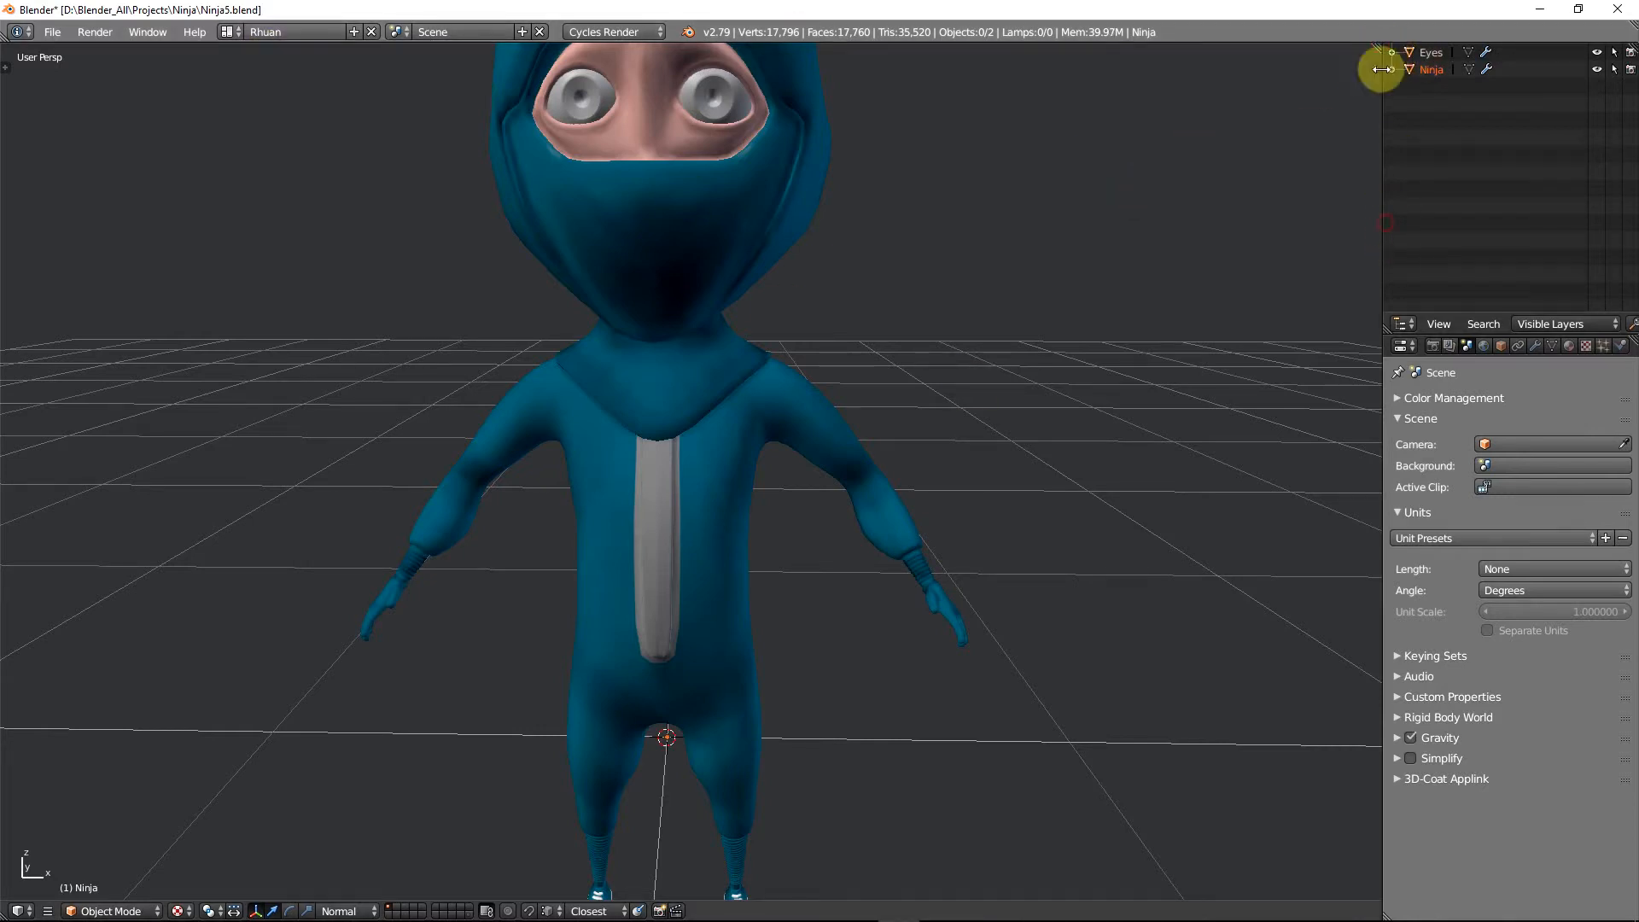
left_click_drag(1374, 49, 1342, 326)
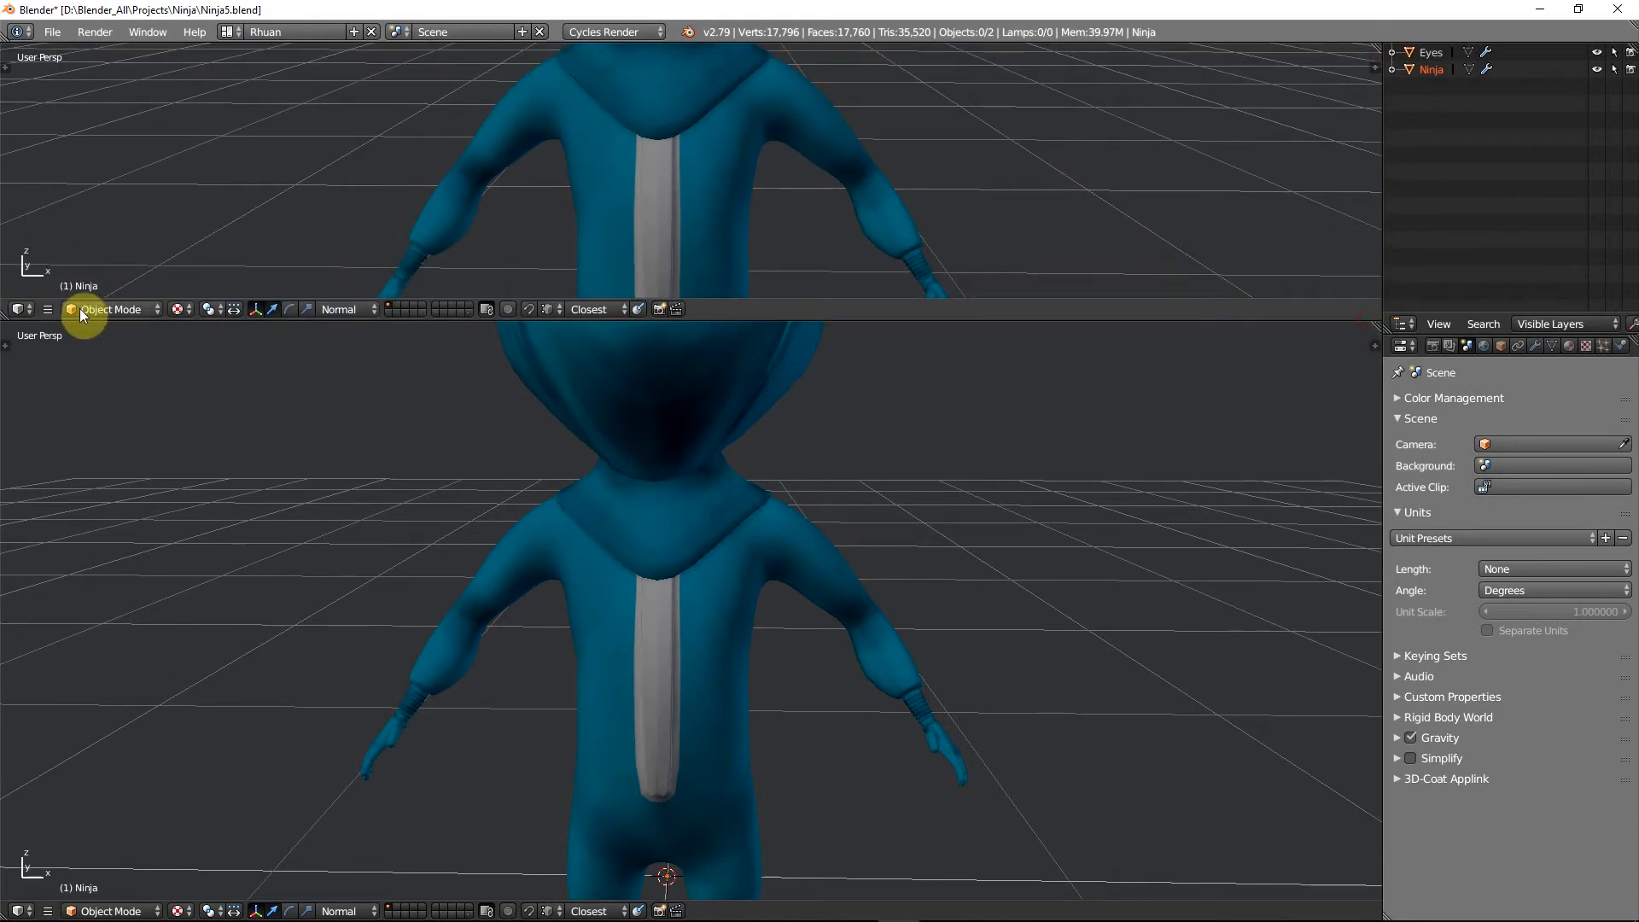
left_click(18, 309)
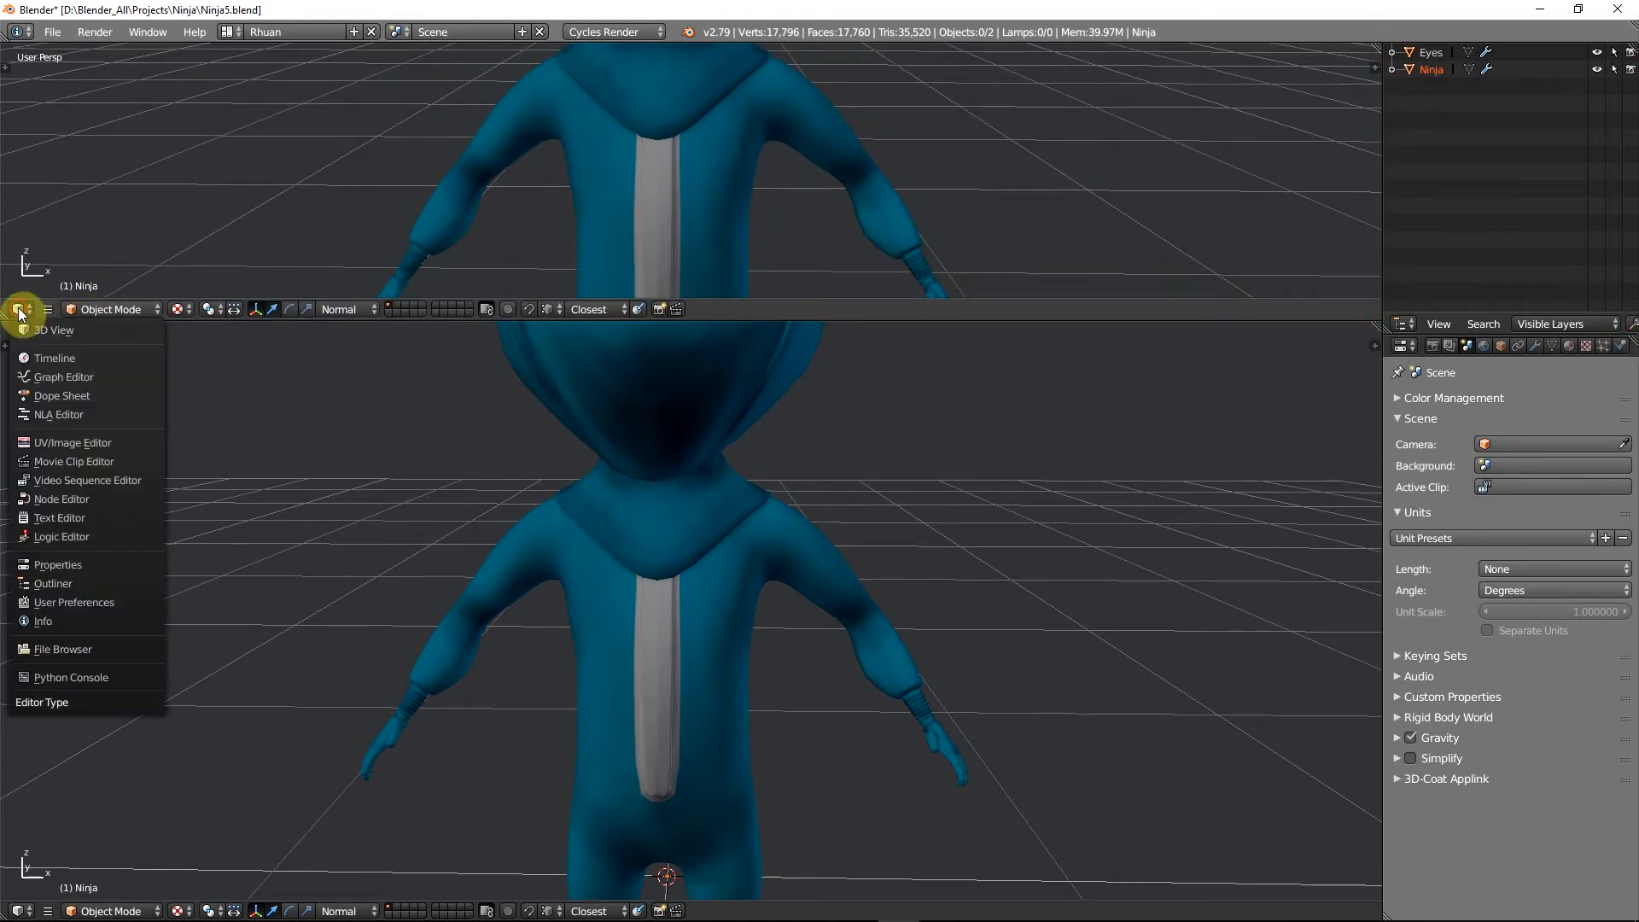
left_click(85, 447)
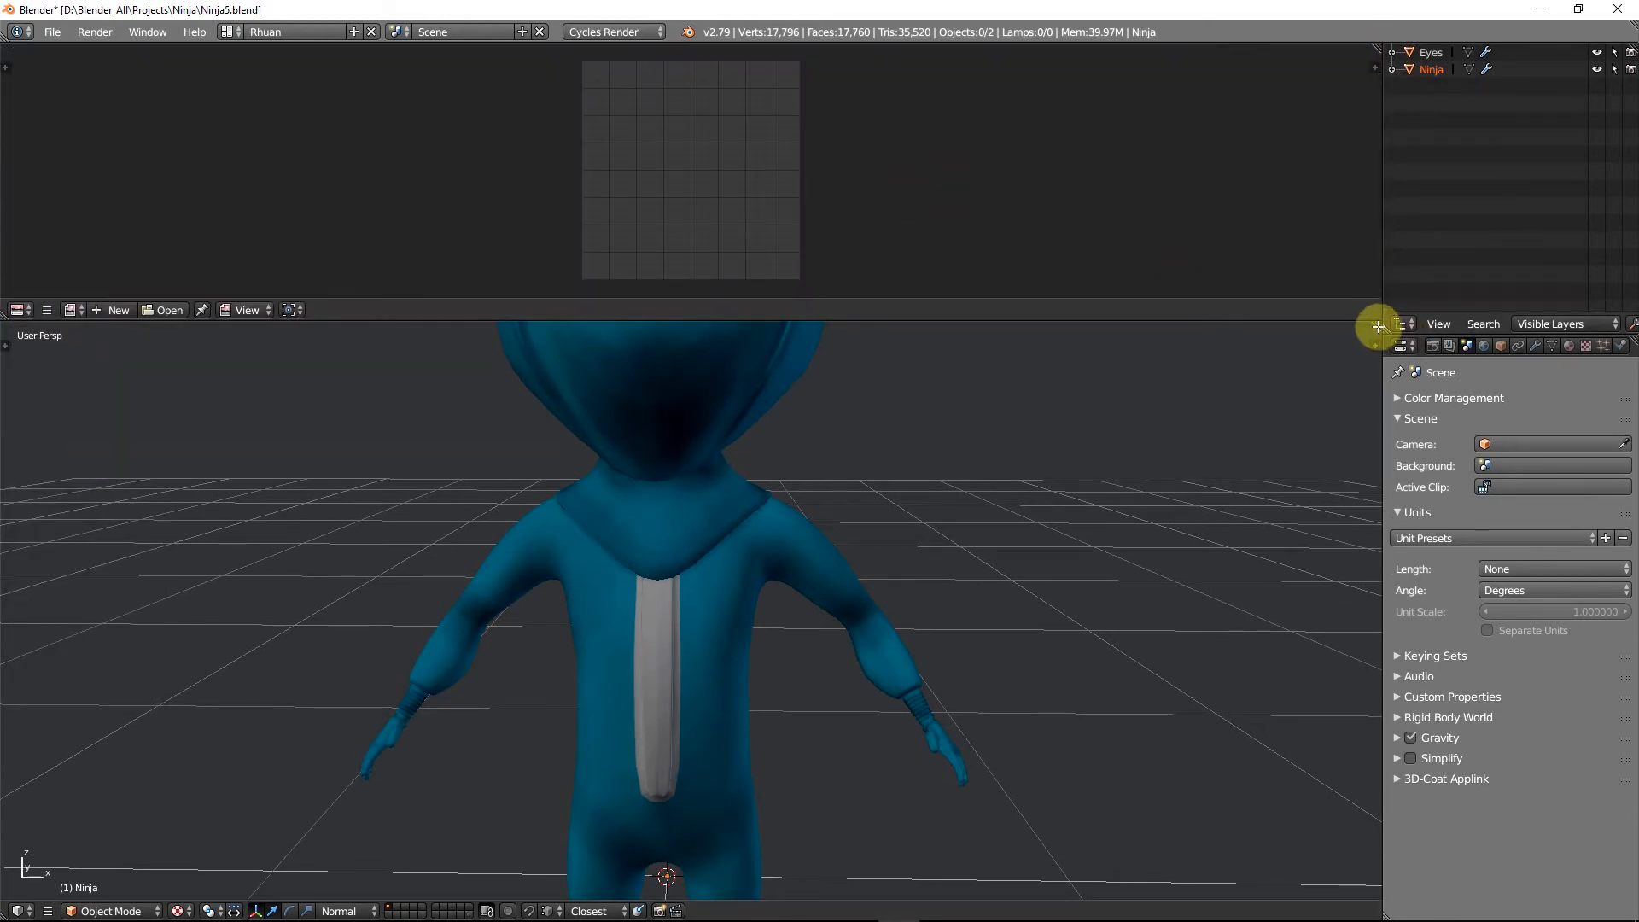
left_click_drag(1334, 321, 1331, 267)
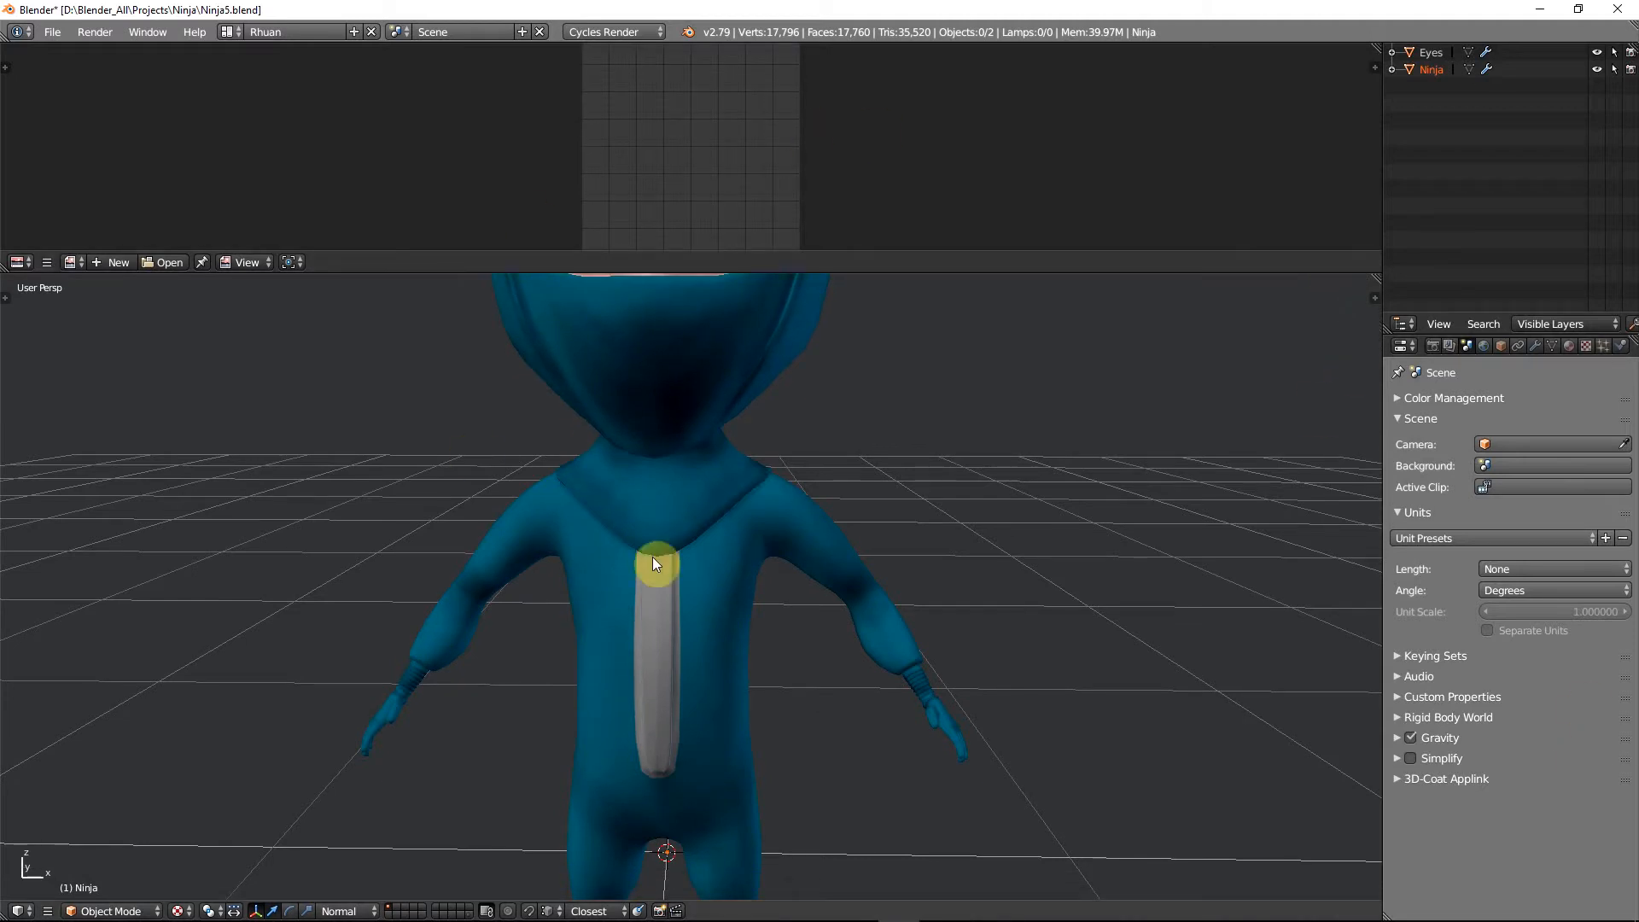
Select the ninja body and switch it to Texture Paint mode
scroll(679, 556, "down", 2)
right_click(680, 551)
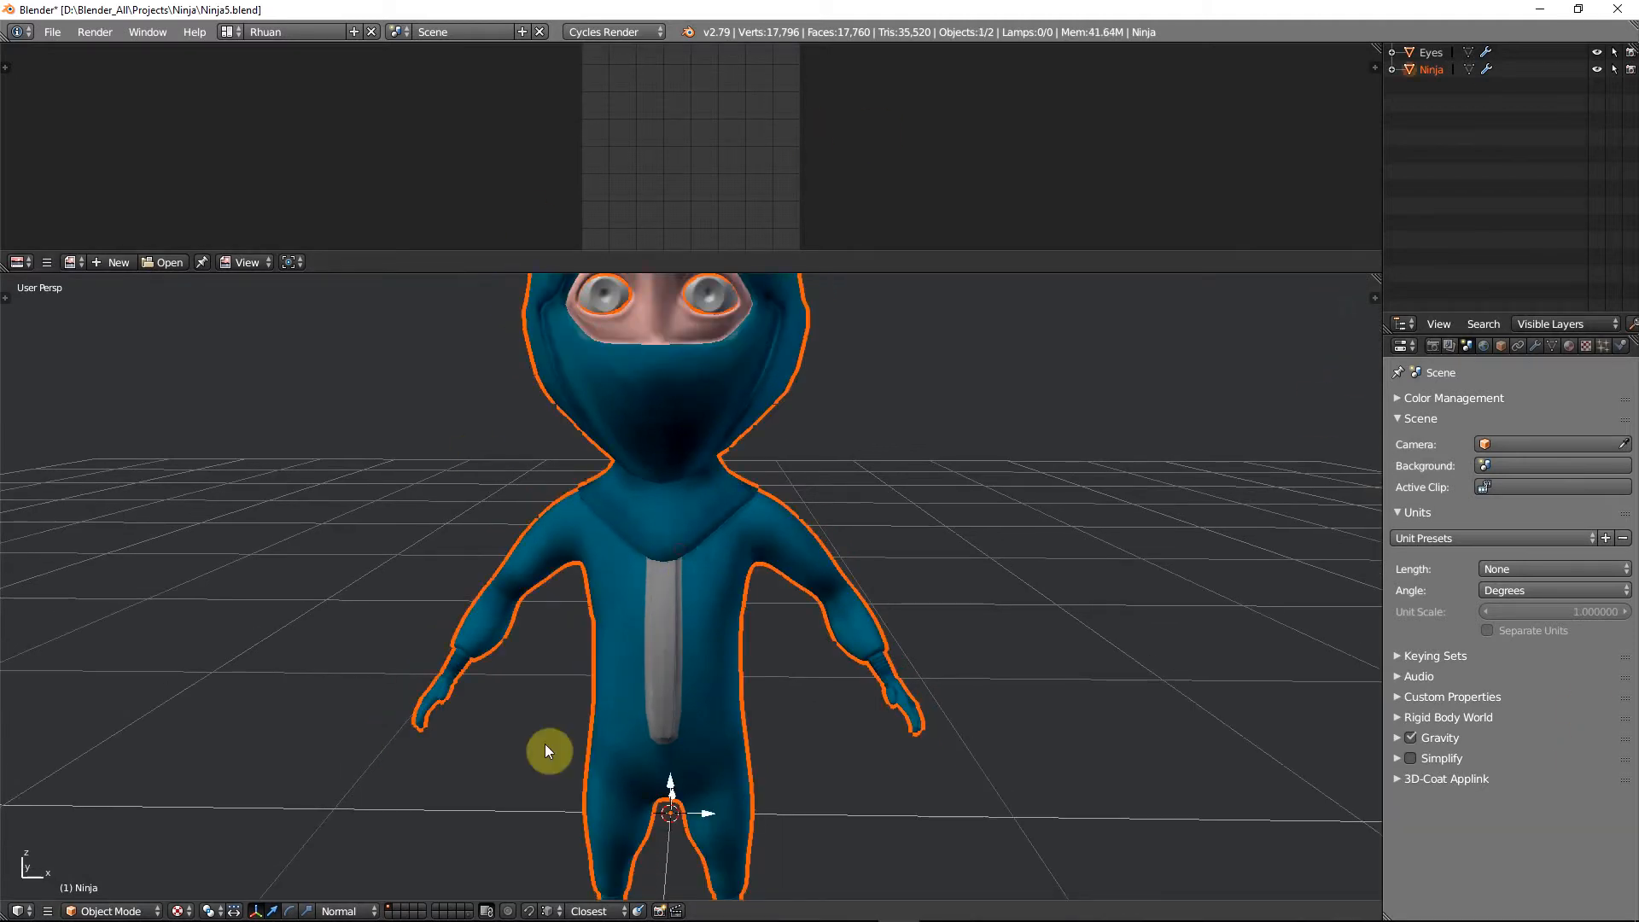
left_click(177, 911)
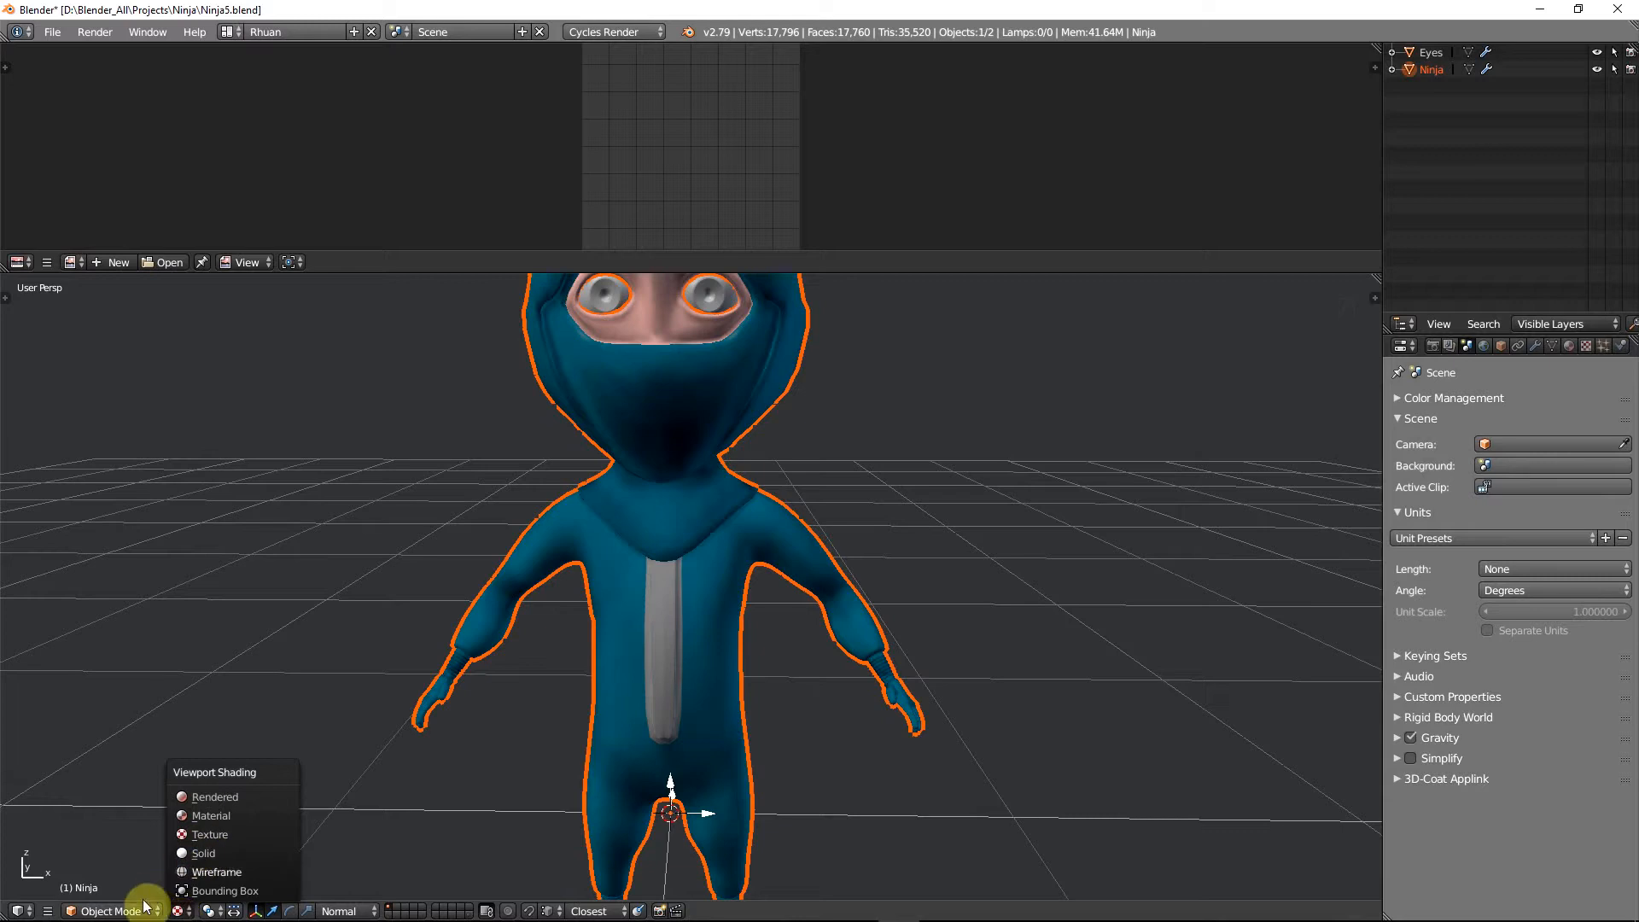
left_click(111, 911)
left_click(115, 797)
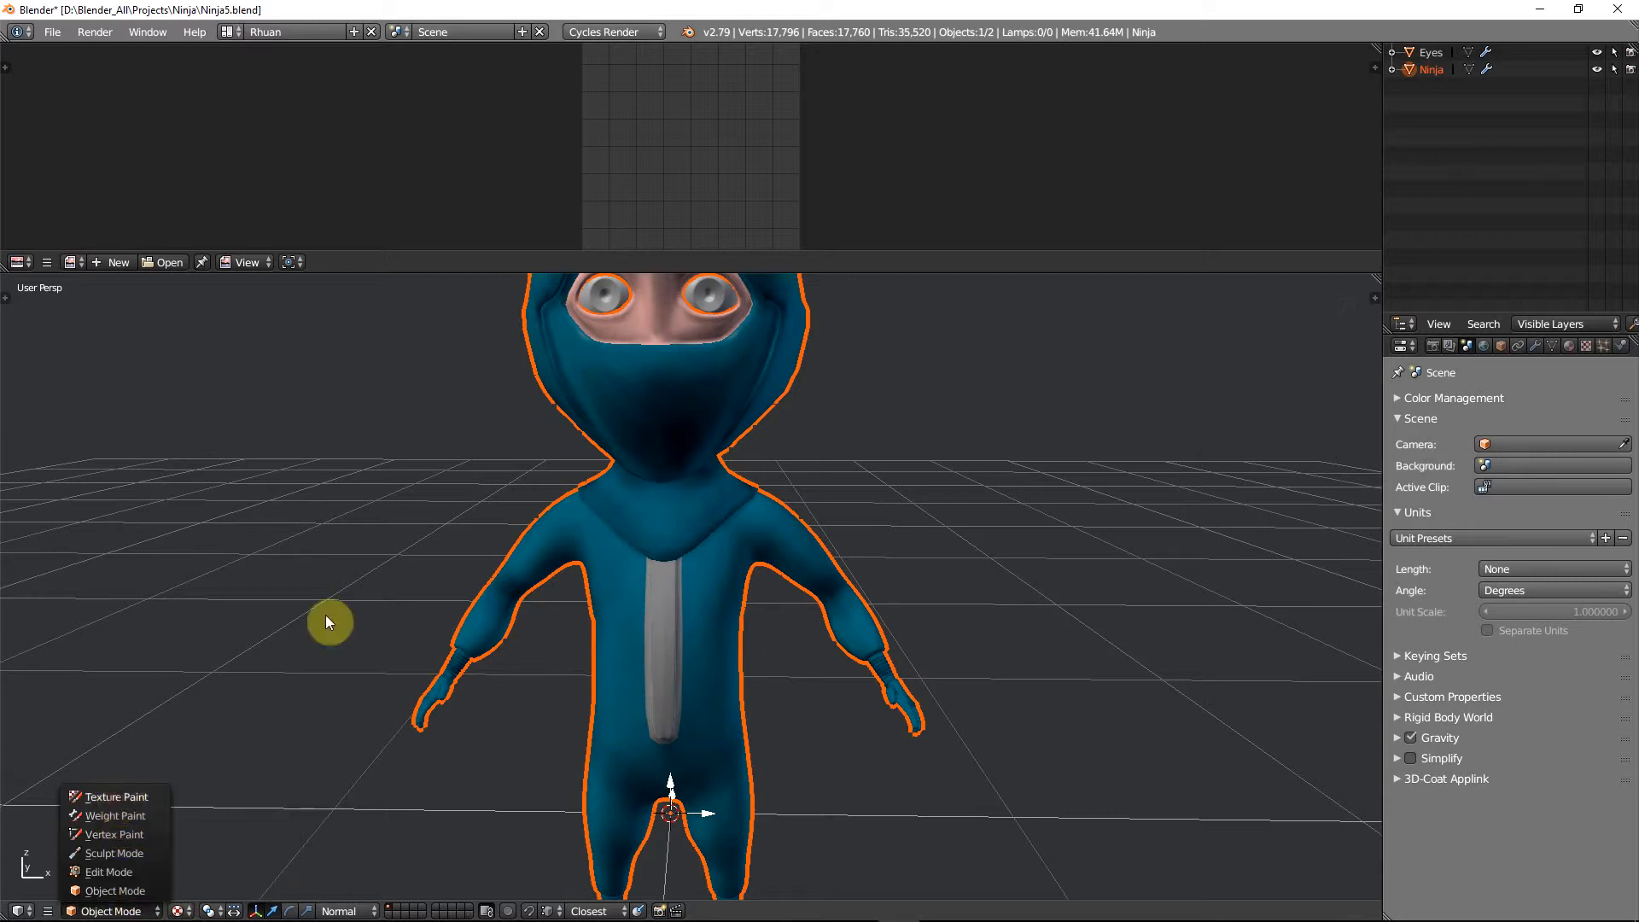
scroll(669, 159, "down", 3)
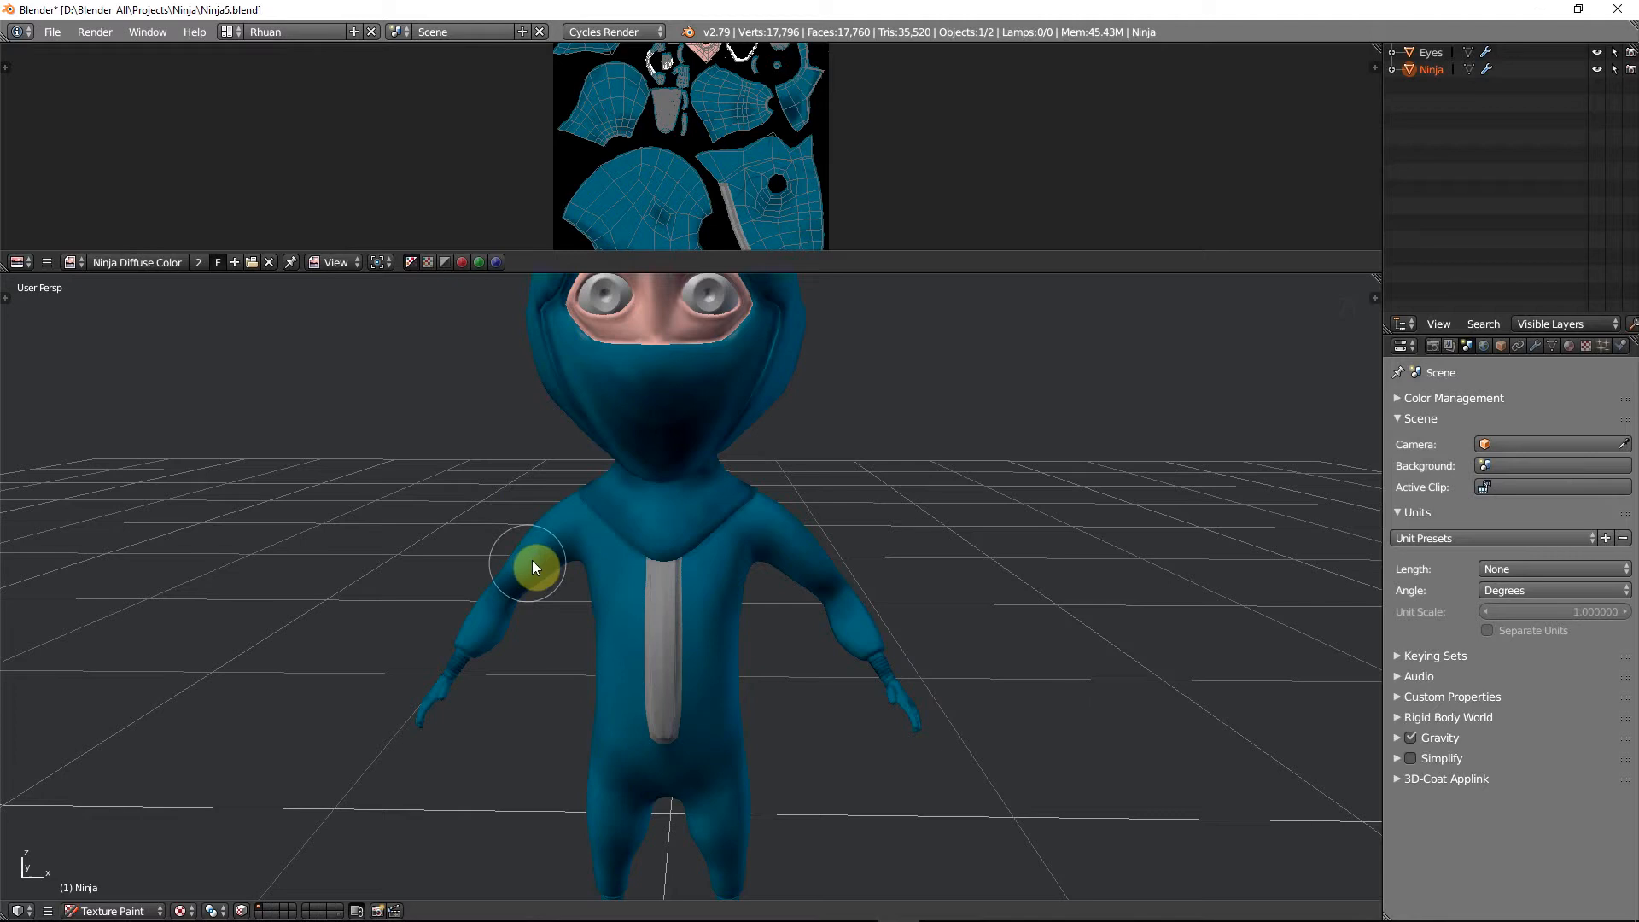
Adjust the brush radius and touch up the texture along the seam between the face skin and the mask
scroll(665, 350, "up", 5)
scroll(682, 512, "up", 3)
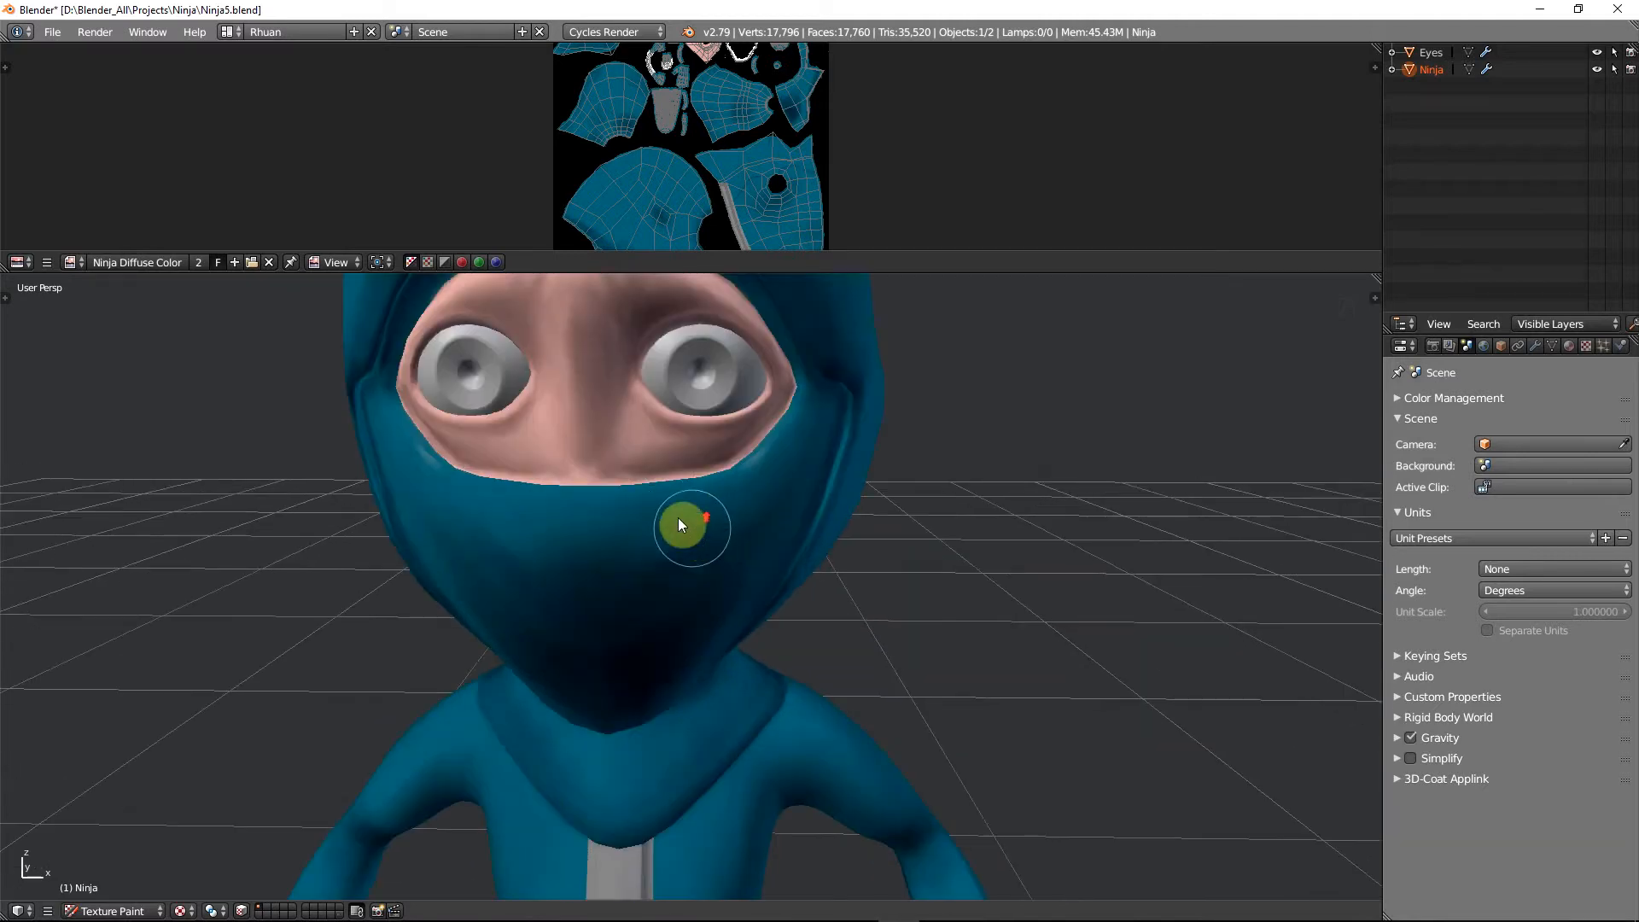
key("f")
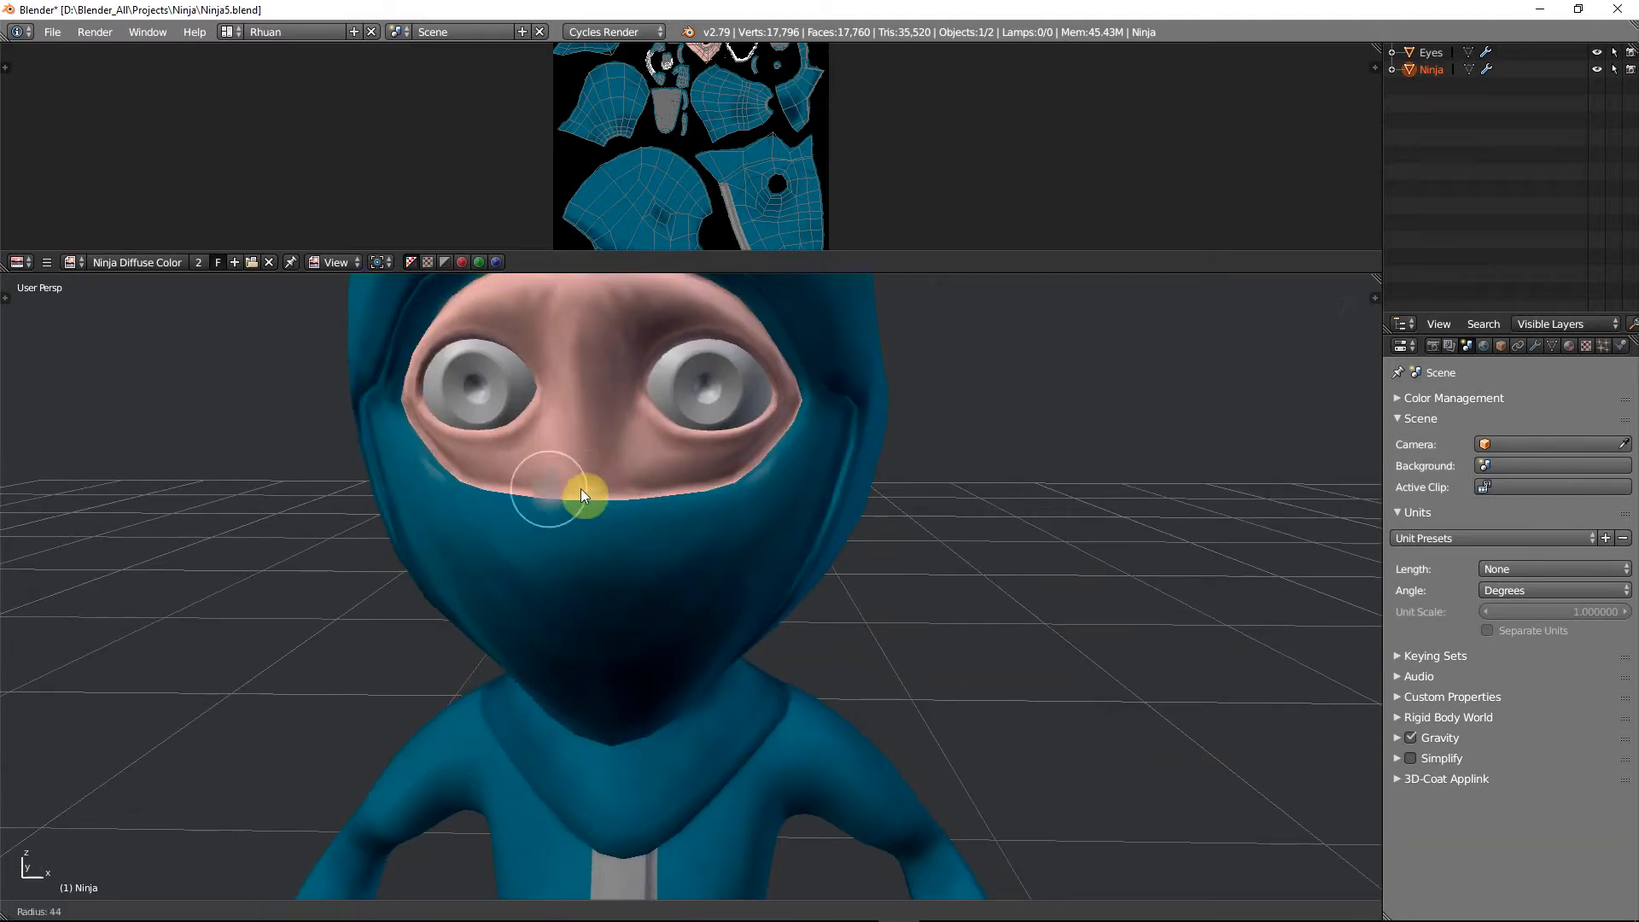
left_click(564, 487)
mouse_move(563, 487)
middle_mouse_down()
mouse_move(596, 500)
mouse_move(566, 531)
middle_mouse_up()
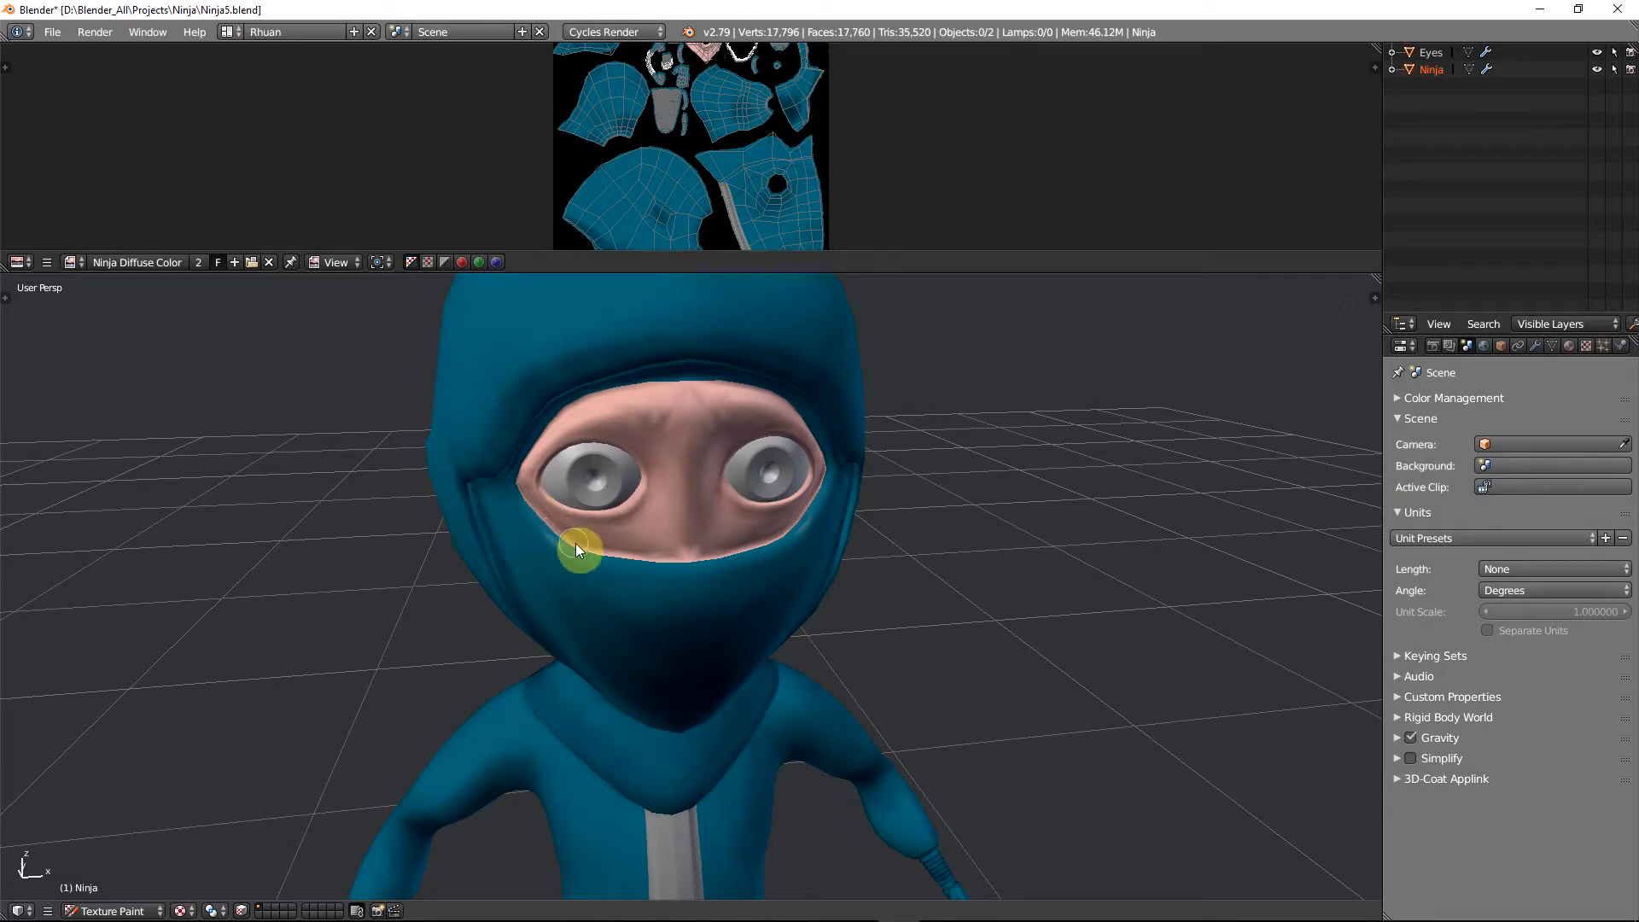
right_click(601, 557)
middle_click_drag(642, 561, 606, 552)
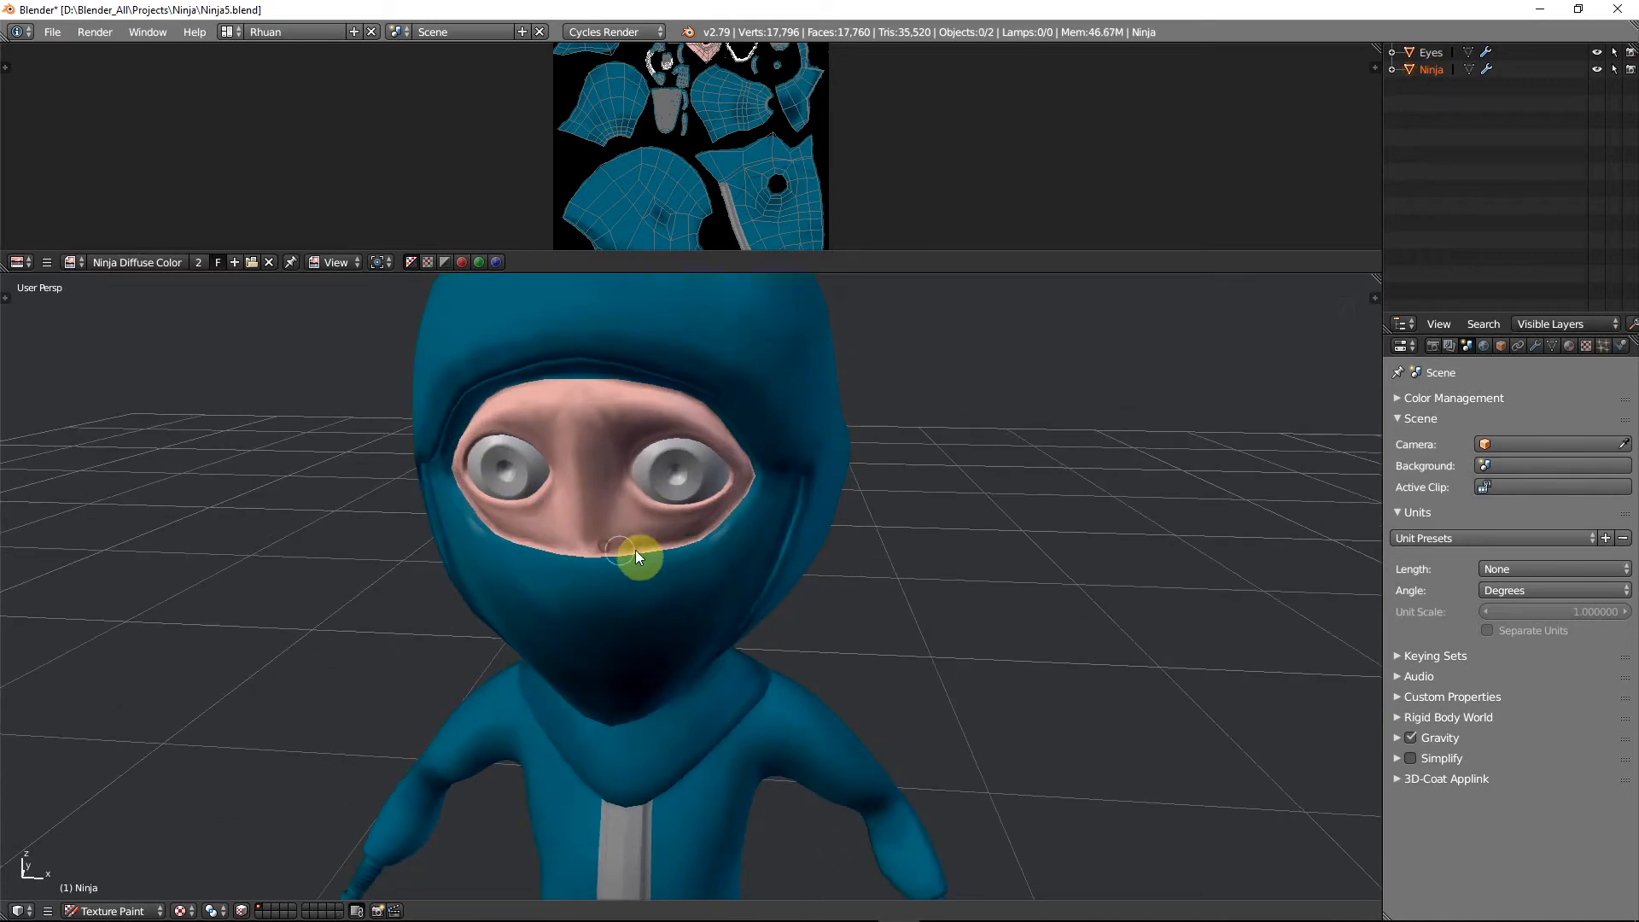
right_click(739, 510)
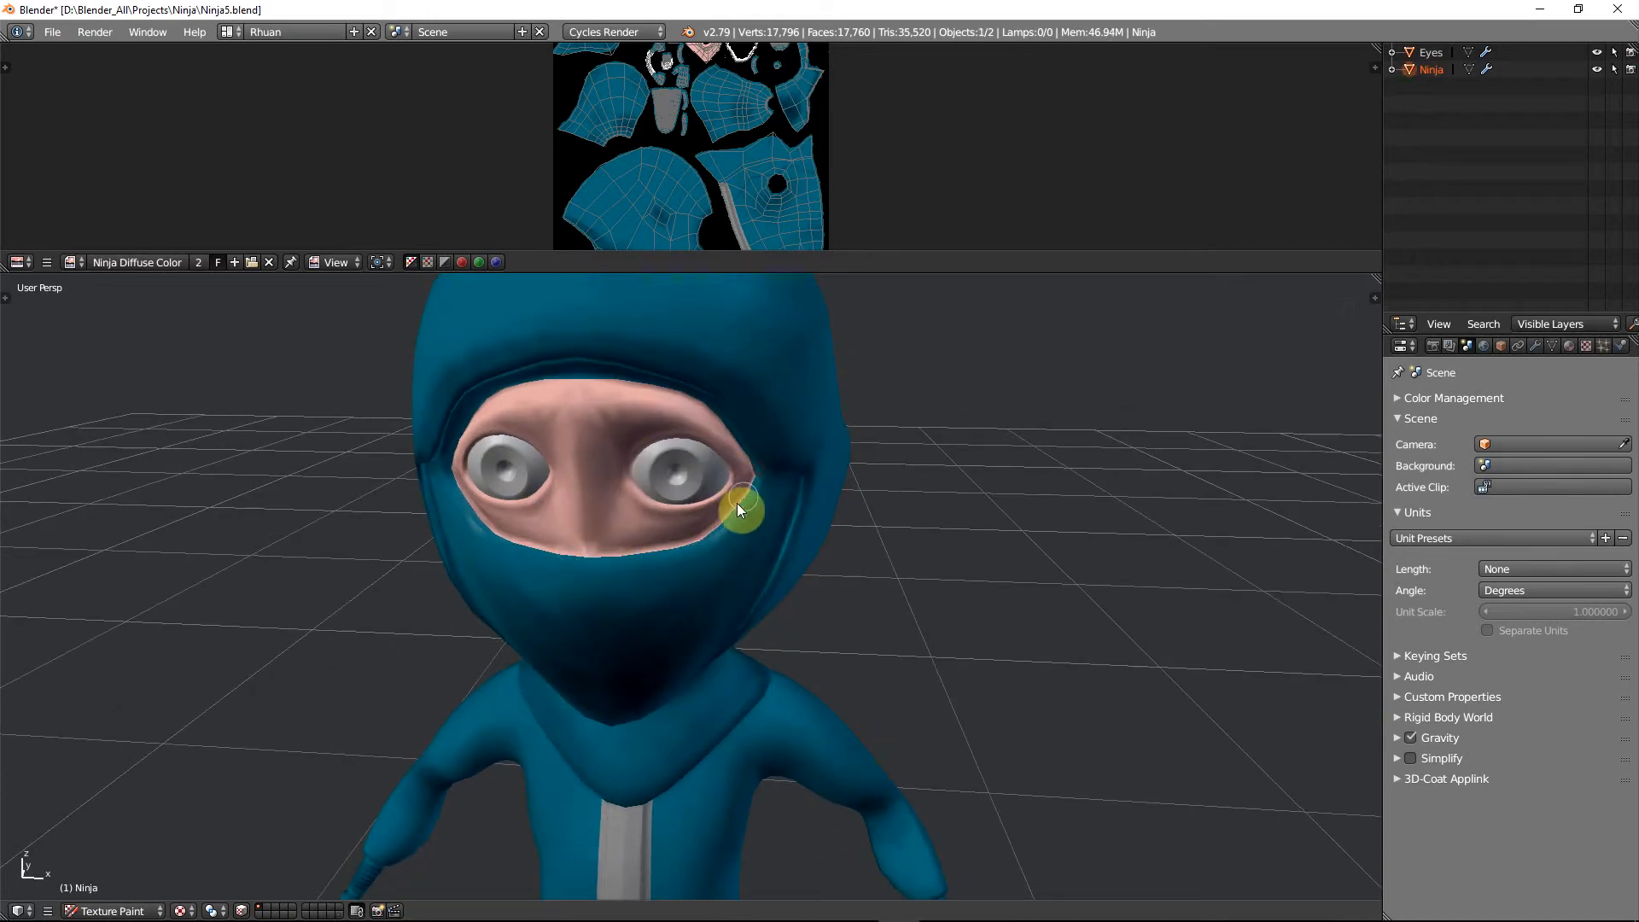
Resize the brush again and retouch the lower edge of the eye opening towards its outer corner from another angle
key("f")
left_click(599, 549)
middle_click_drag(627, 548, 704, 555)
right_click(726, 532)
right_click(768, 529)
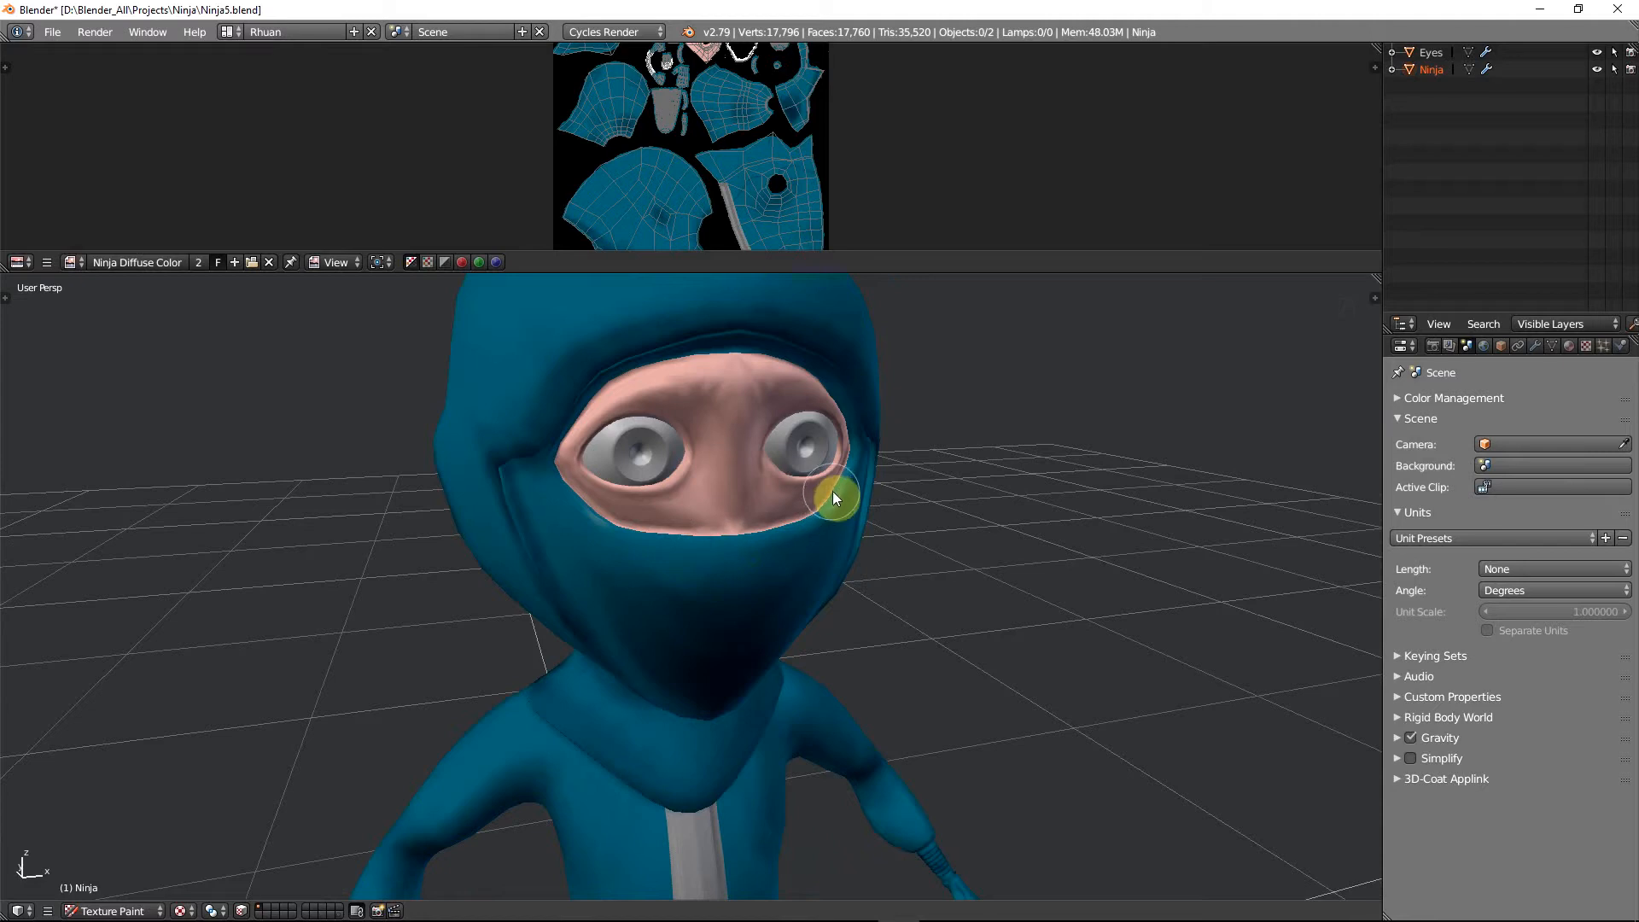
mouse_move(832, 490)
middle_mouse_down()
mouse_move(833, 505)
mouse_move(762, 505)
middle_mouse_up()
Leave texture painting and return the ninja to Object Mode
scroll(833, 506, "down", 3)
key("Tab")
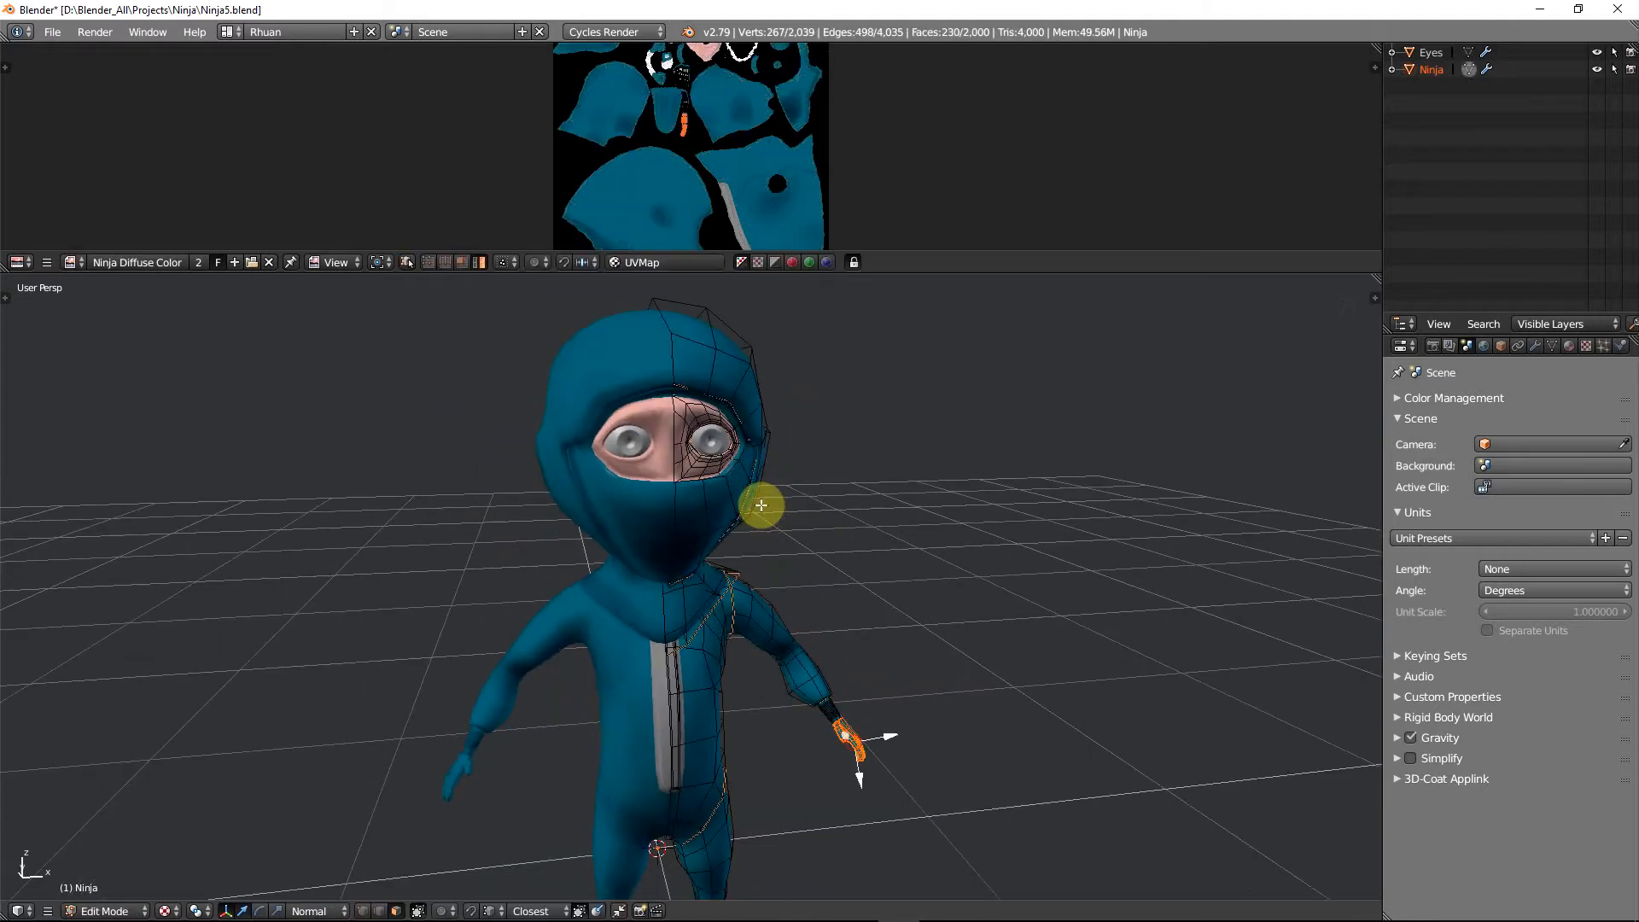
key("Tab")
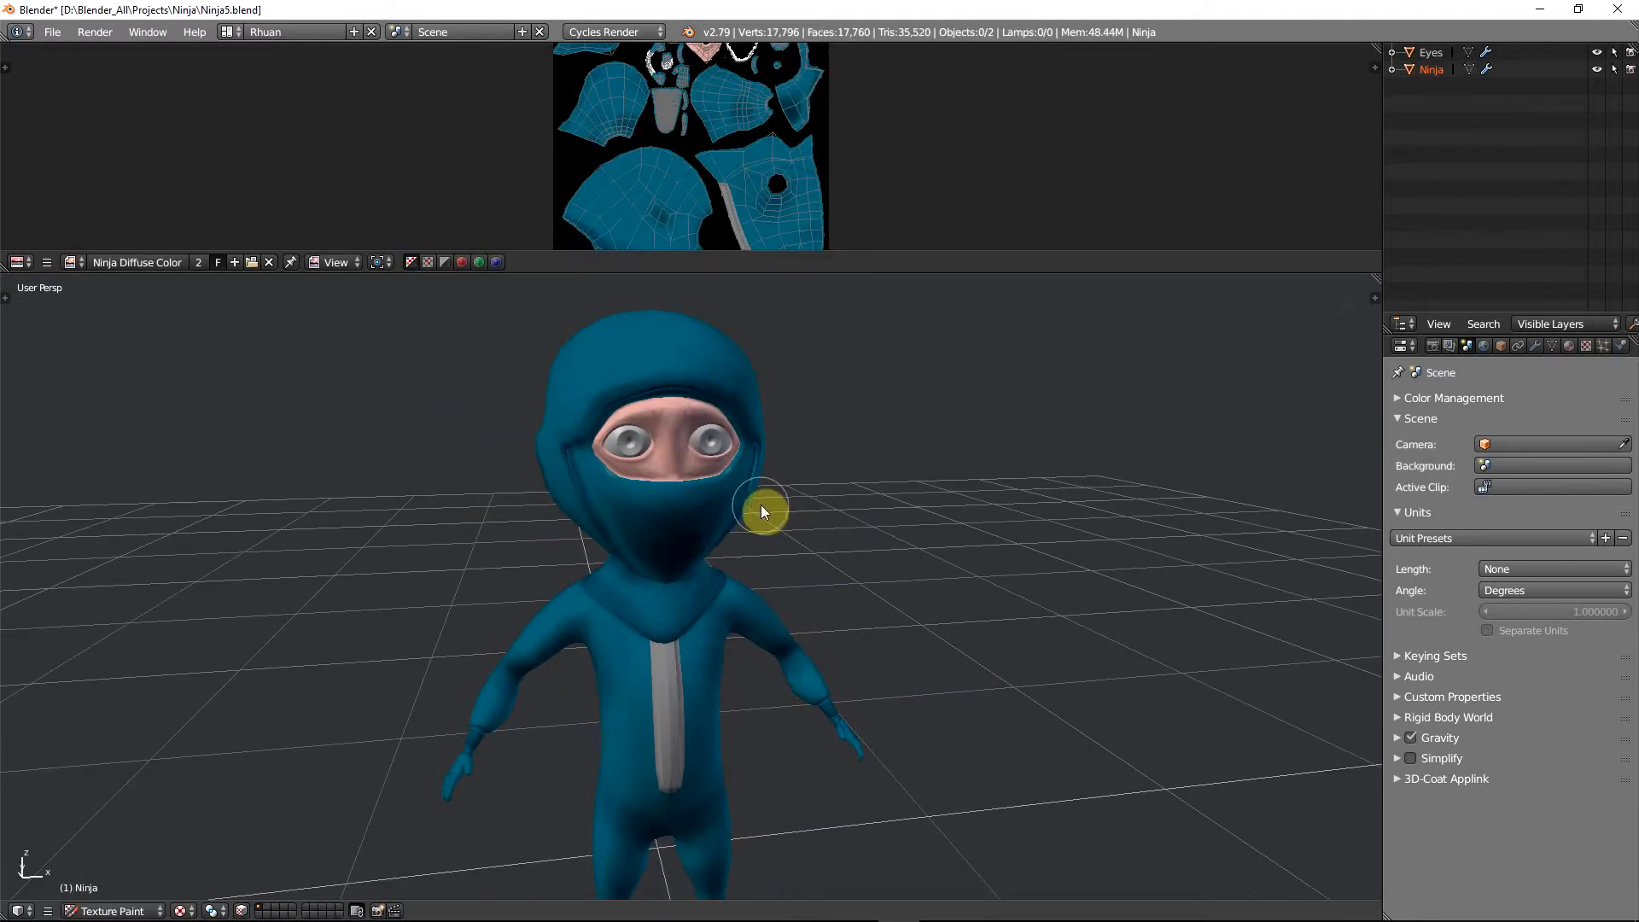
left_click(132, 910)
left_click(128, 890)
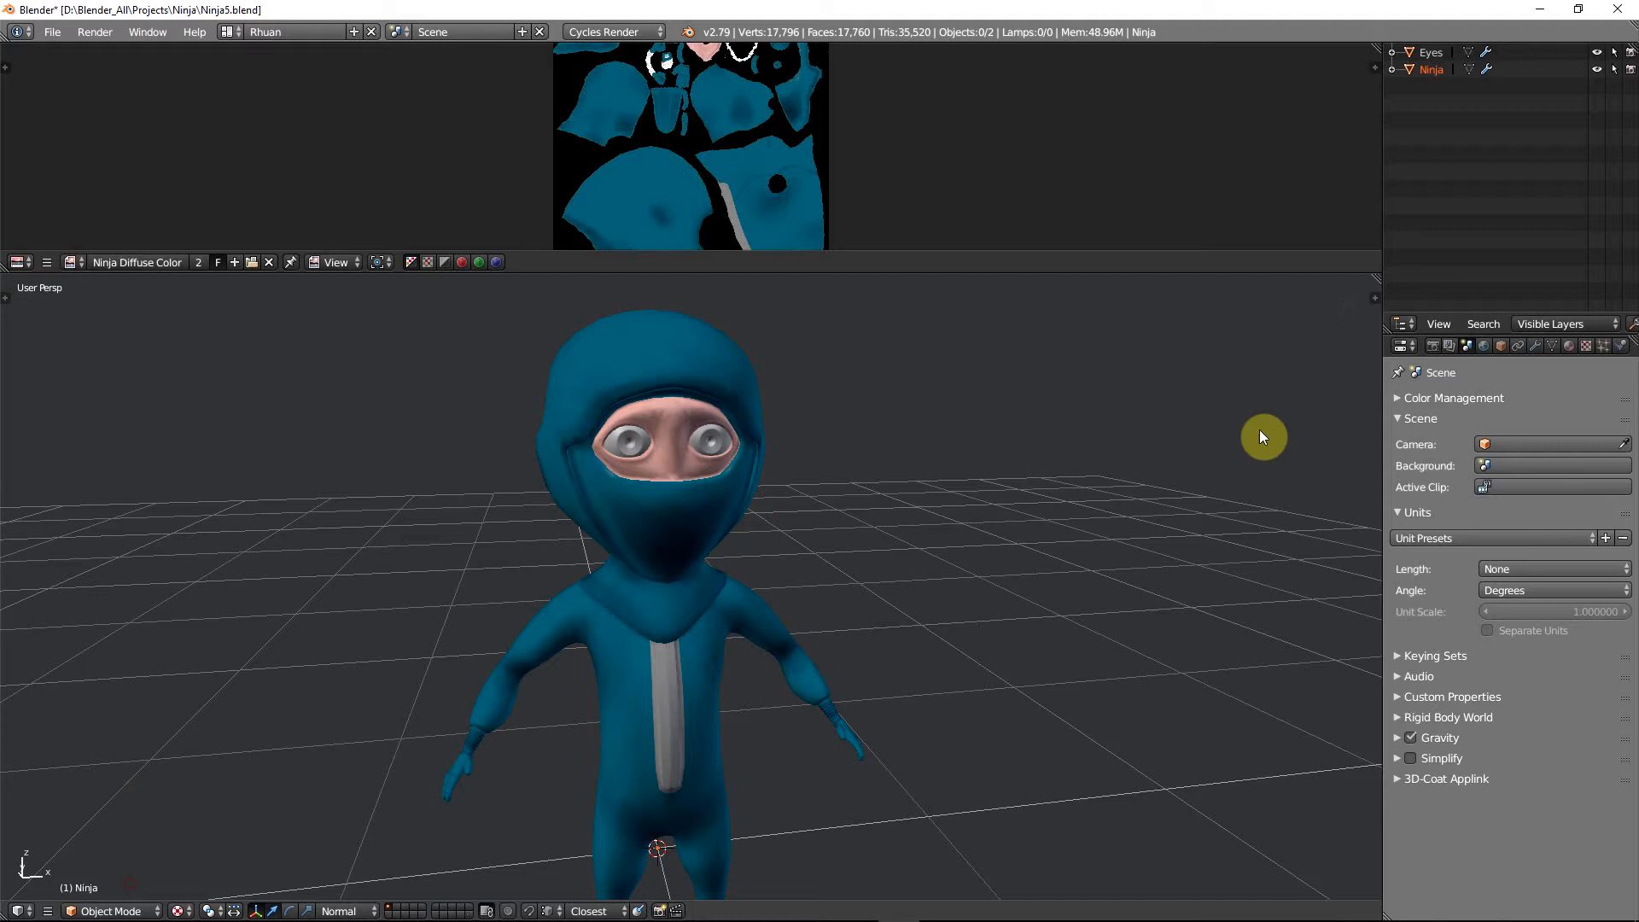
Set the ninja's Subdivision Surface view level to 2 and inspect the smoothing on the head, mask and arms
left_click(1533, 345)
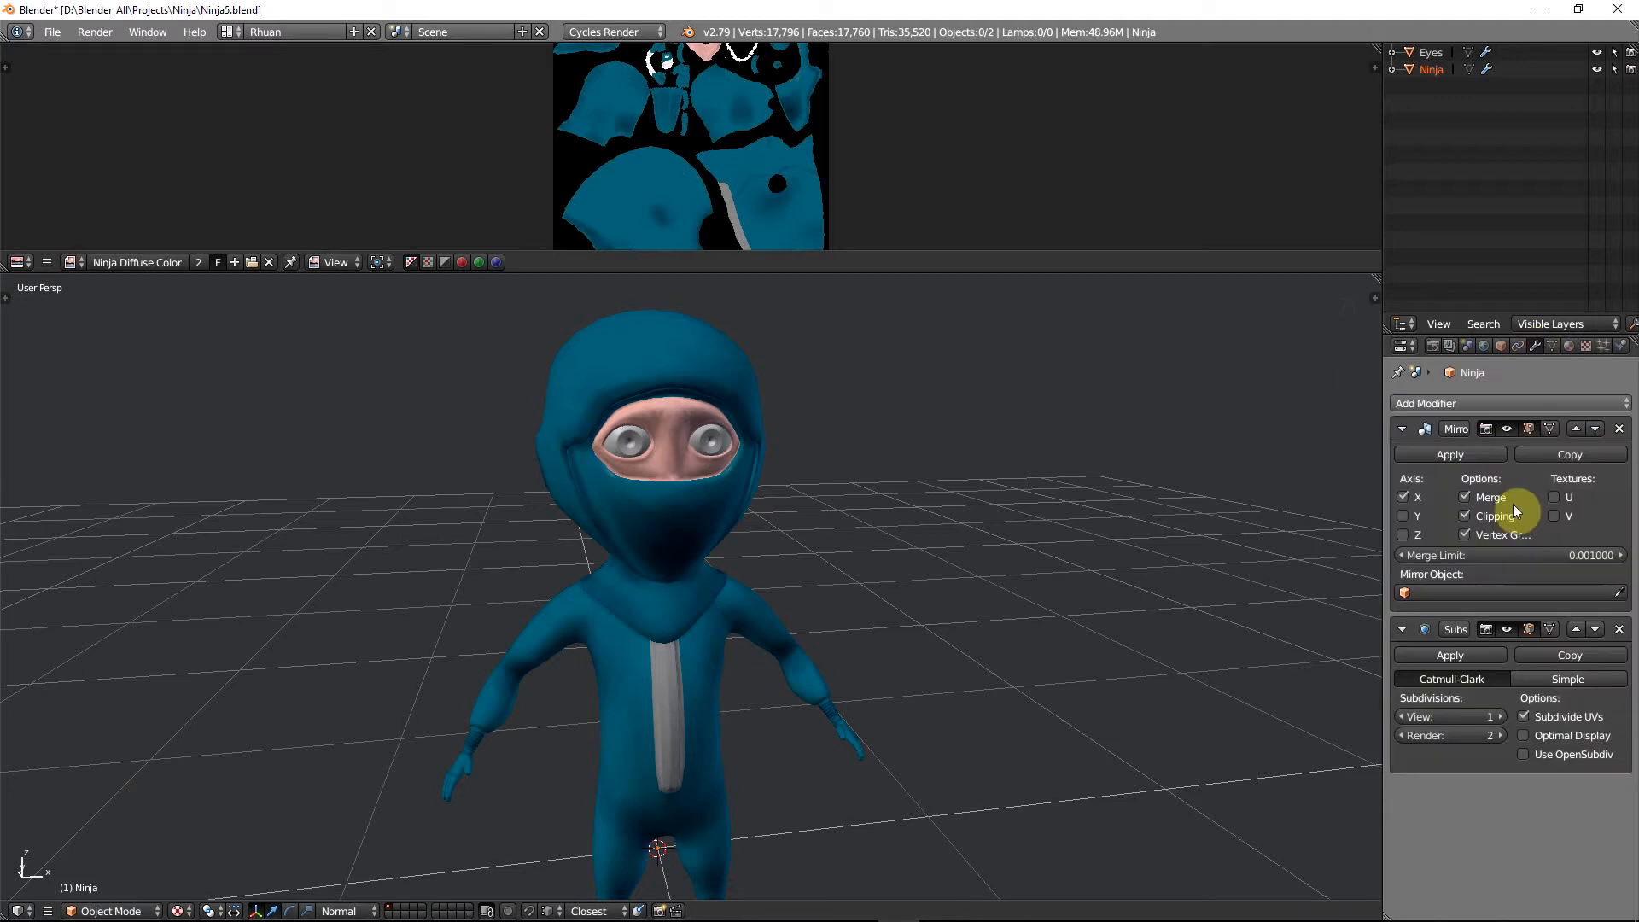
left_click(1500, 716)
scroll(852, 531, "up", 6)
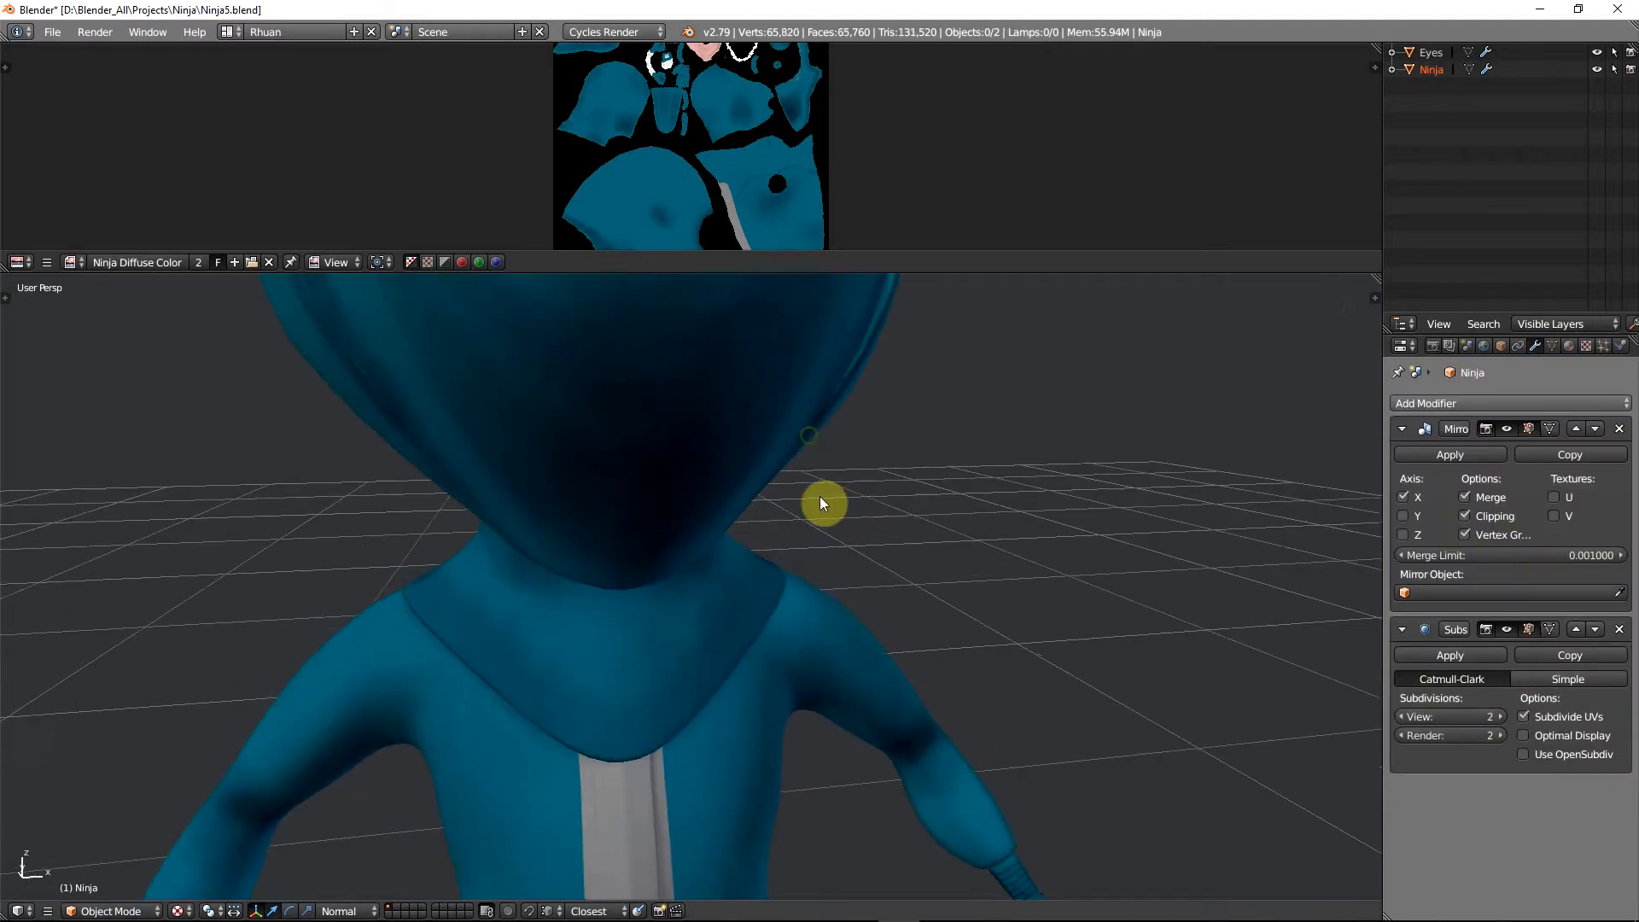
middle_click_drag(817, 595, 772, 550)
scroll(713, 546, "down", 5)
scroll(646, 539, "up", 2)
scroll(658, 539, "down", 5)
scroll(772, 550, "up", 3)
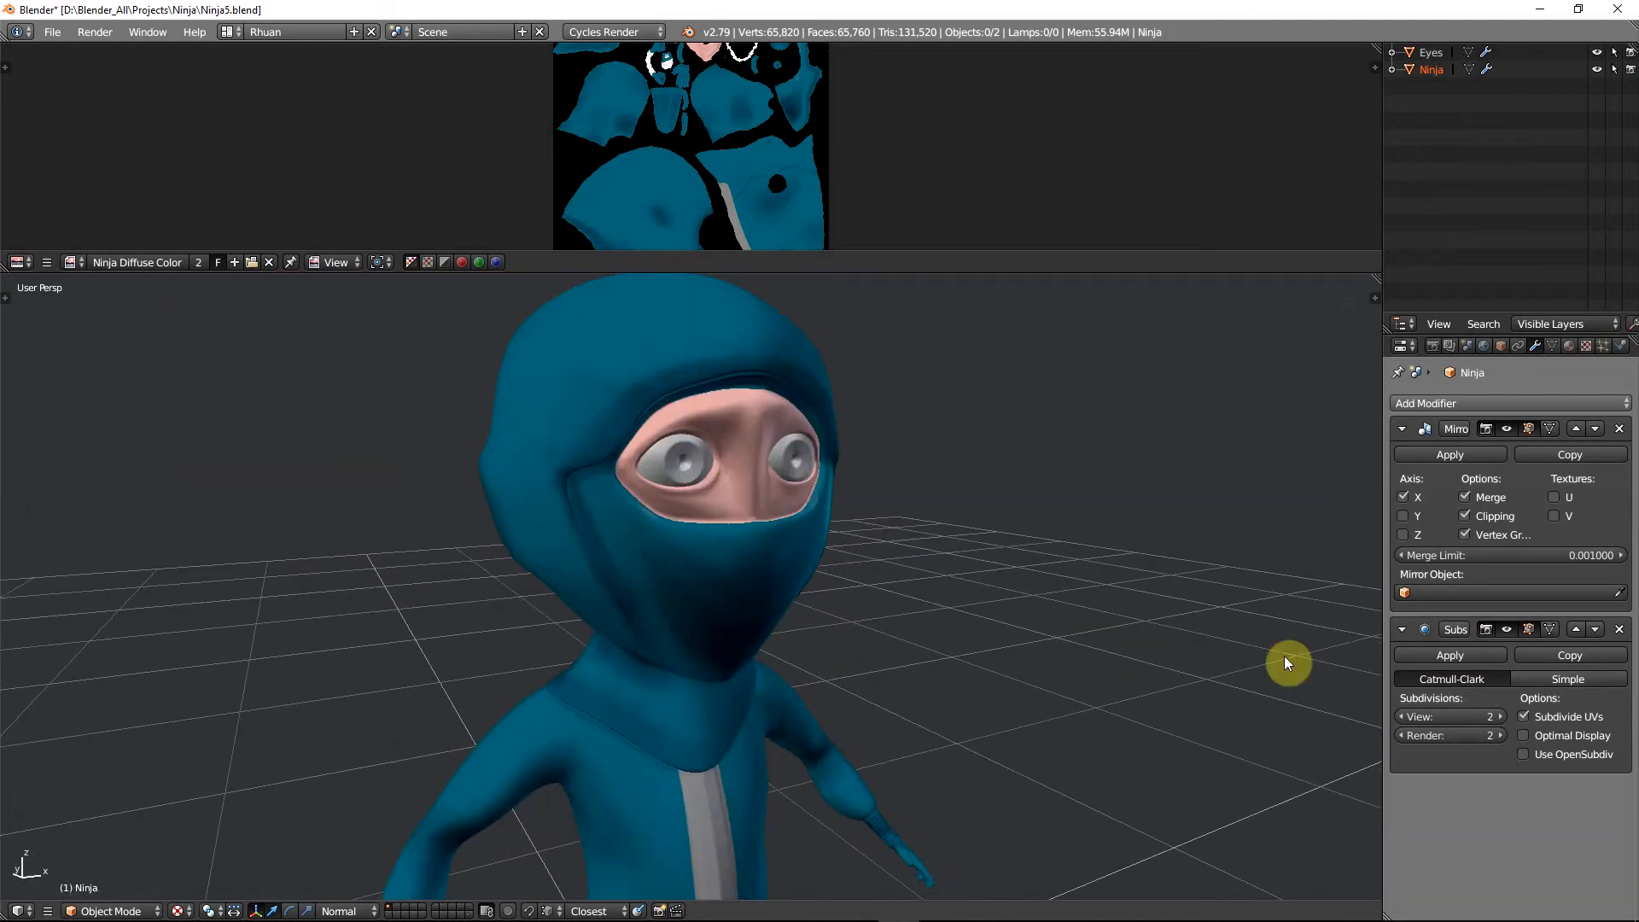
Set the ninja's Subdivision Surface view level back to 1
left_click(1400, 716)
scroll(783, 572, "down", 5)
scroll(748, 565, "up", 3)
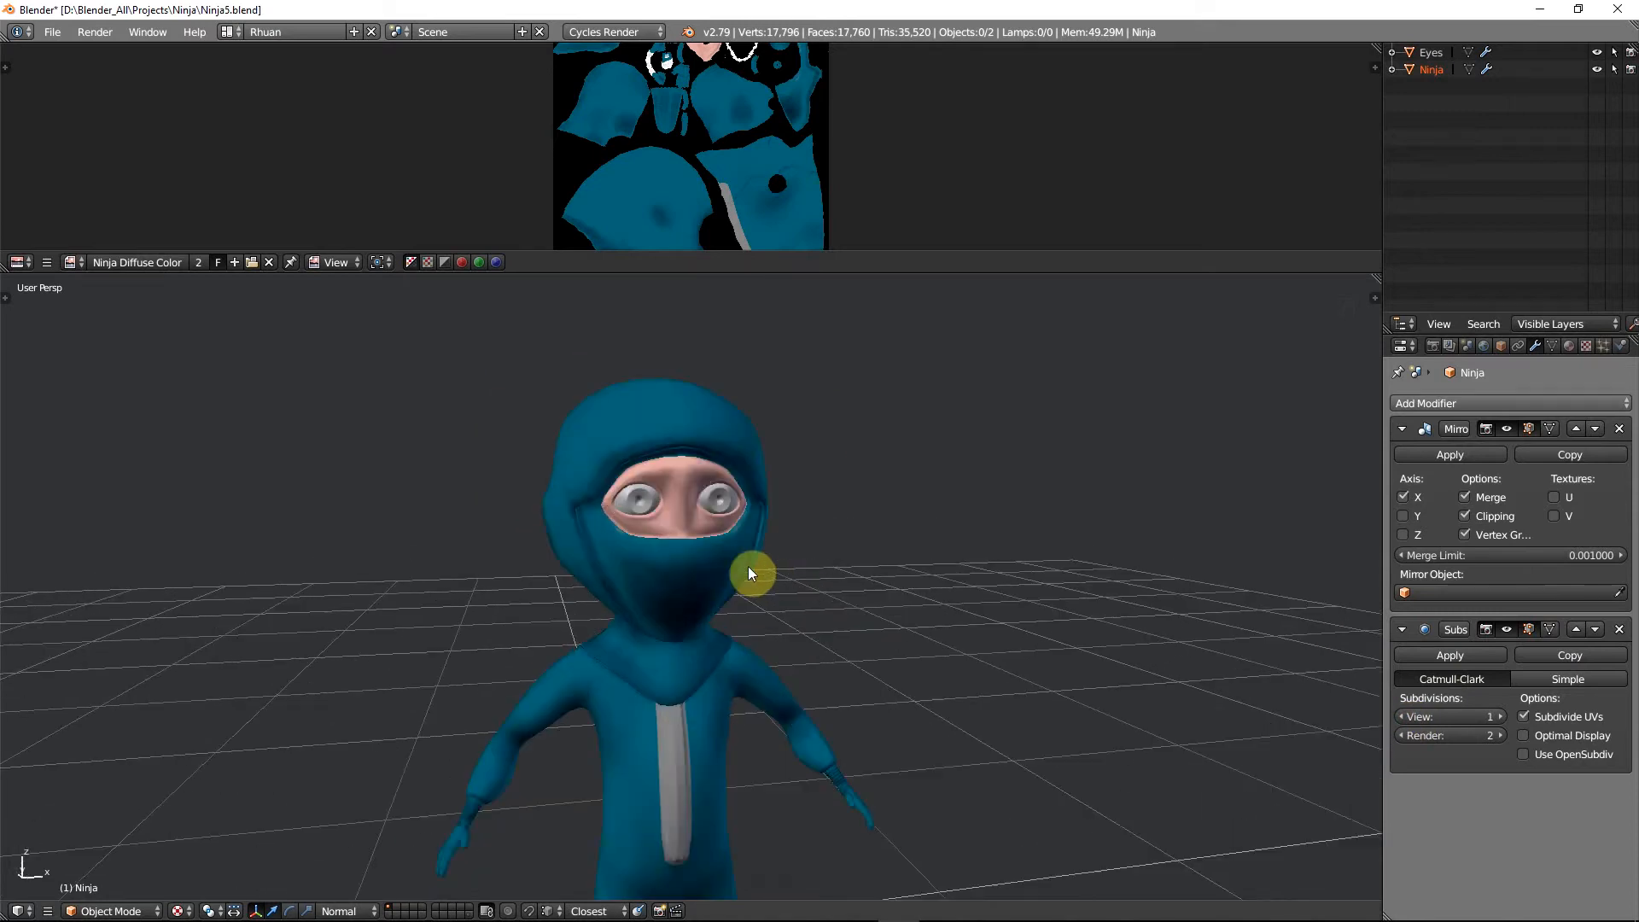
Select the Eyes object from the front view and switch it to Texture Paint mode
key("KP_1")
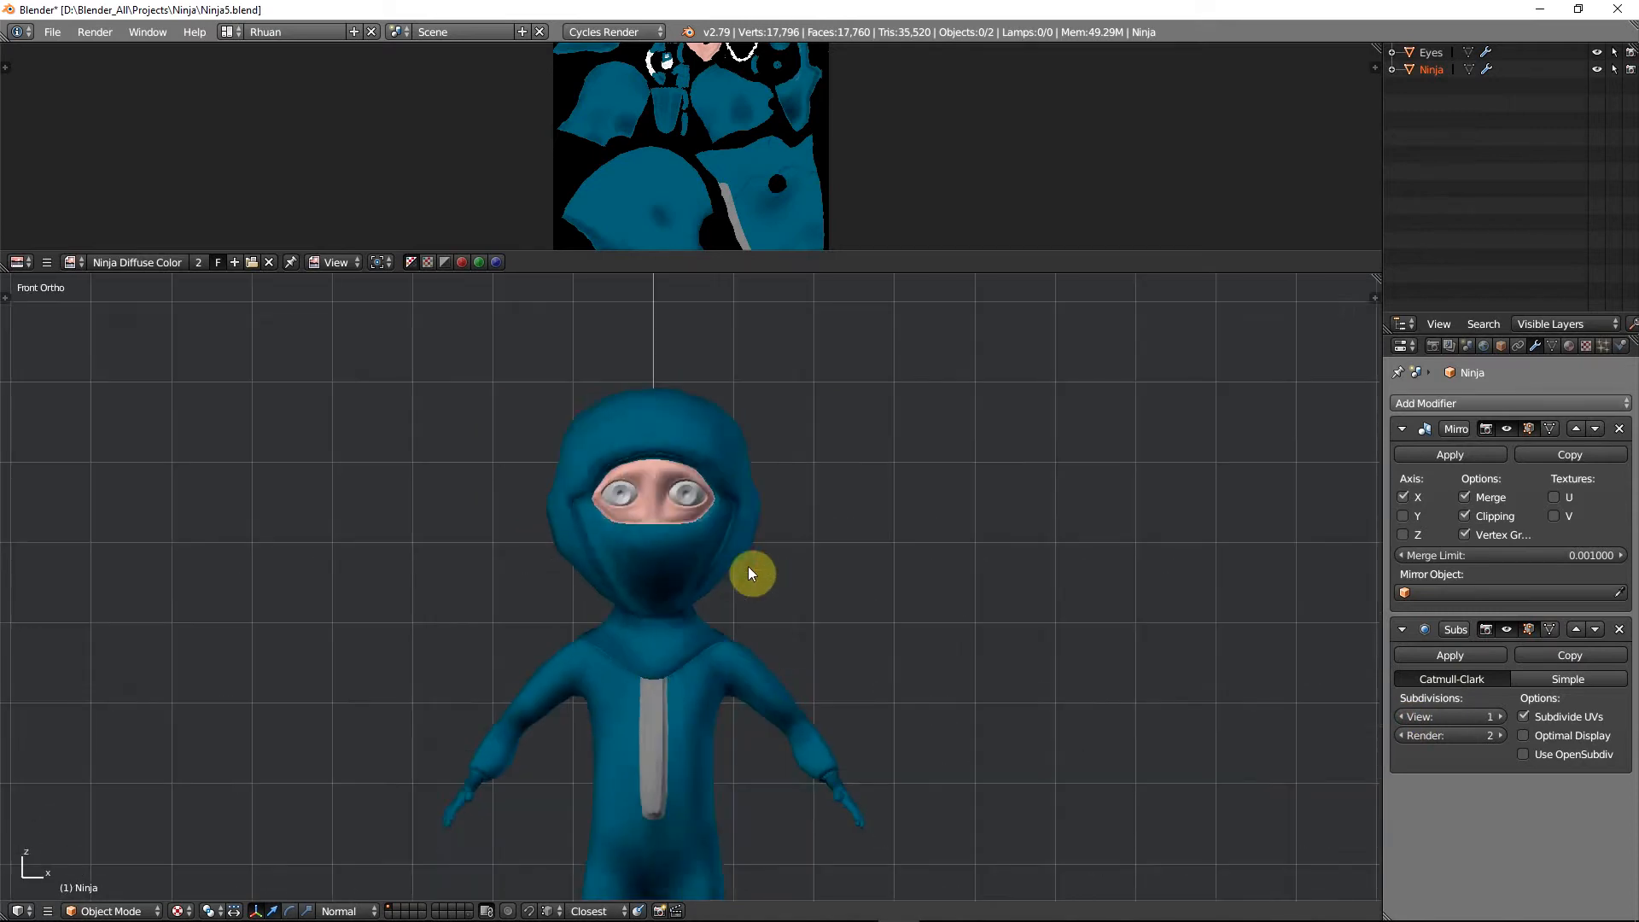
scroll(748, 559, "up", 2)
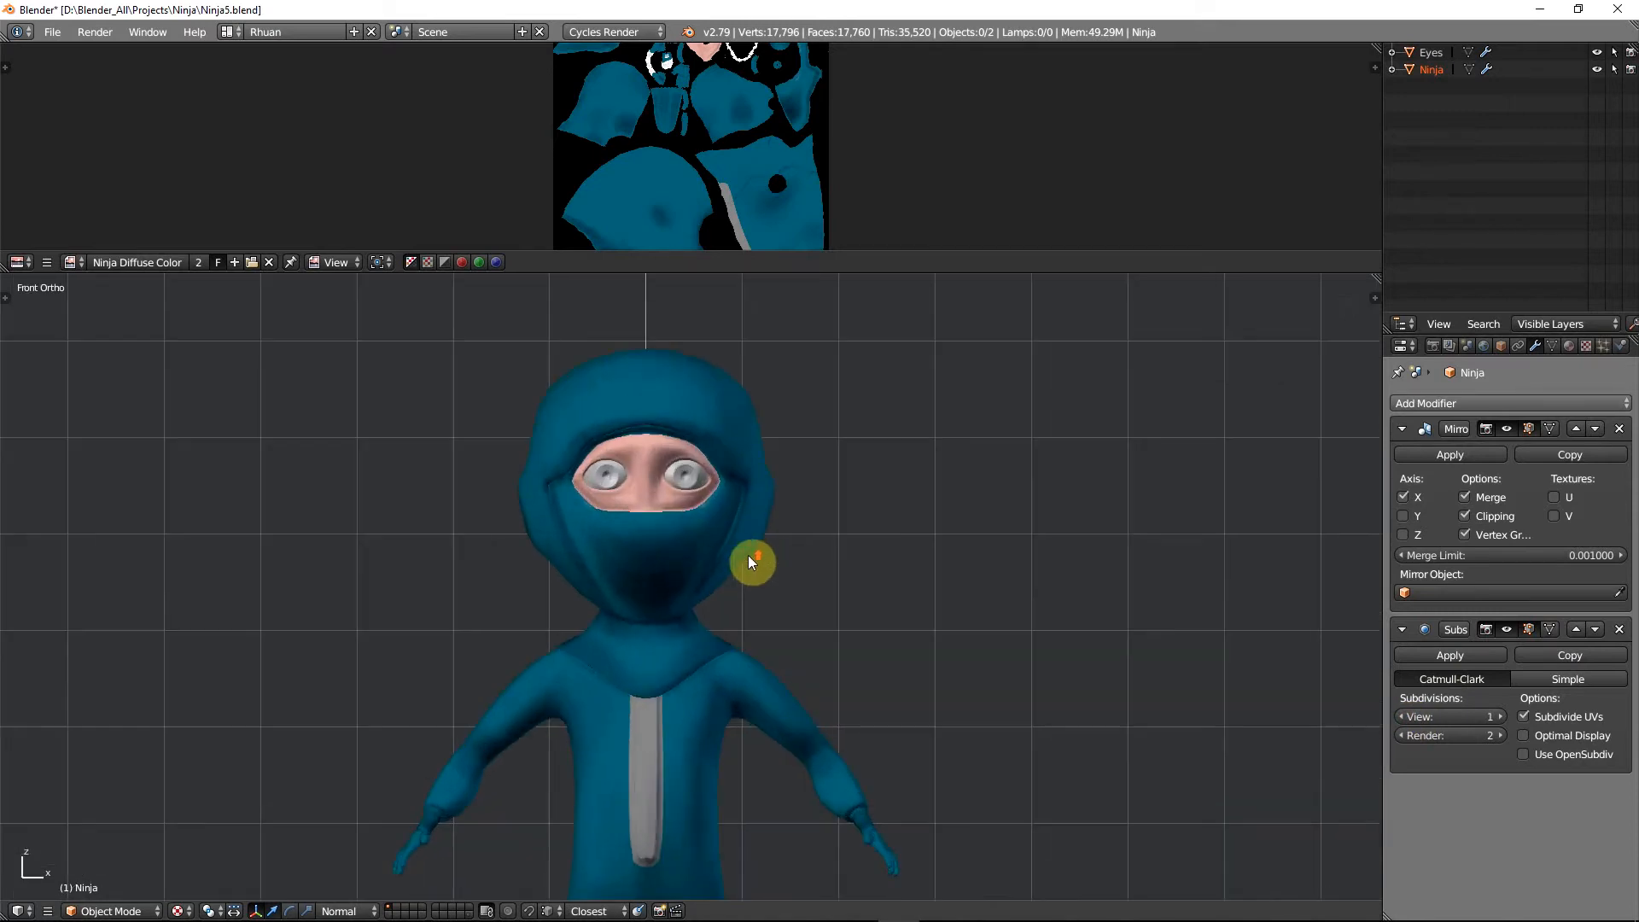
right_click(685, 478)
scroll(688, 479, "up", 3)
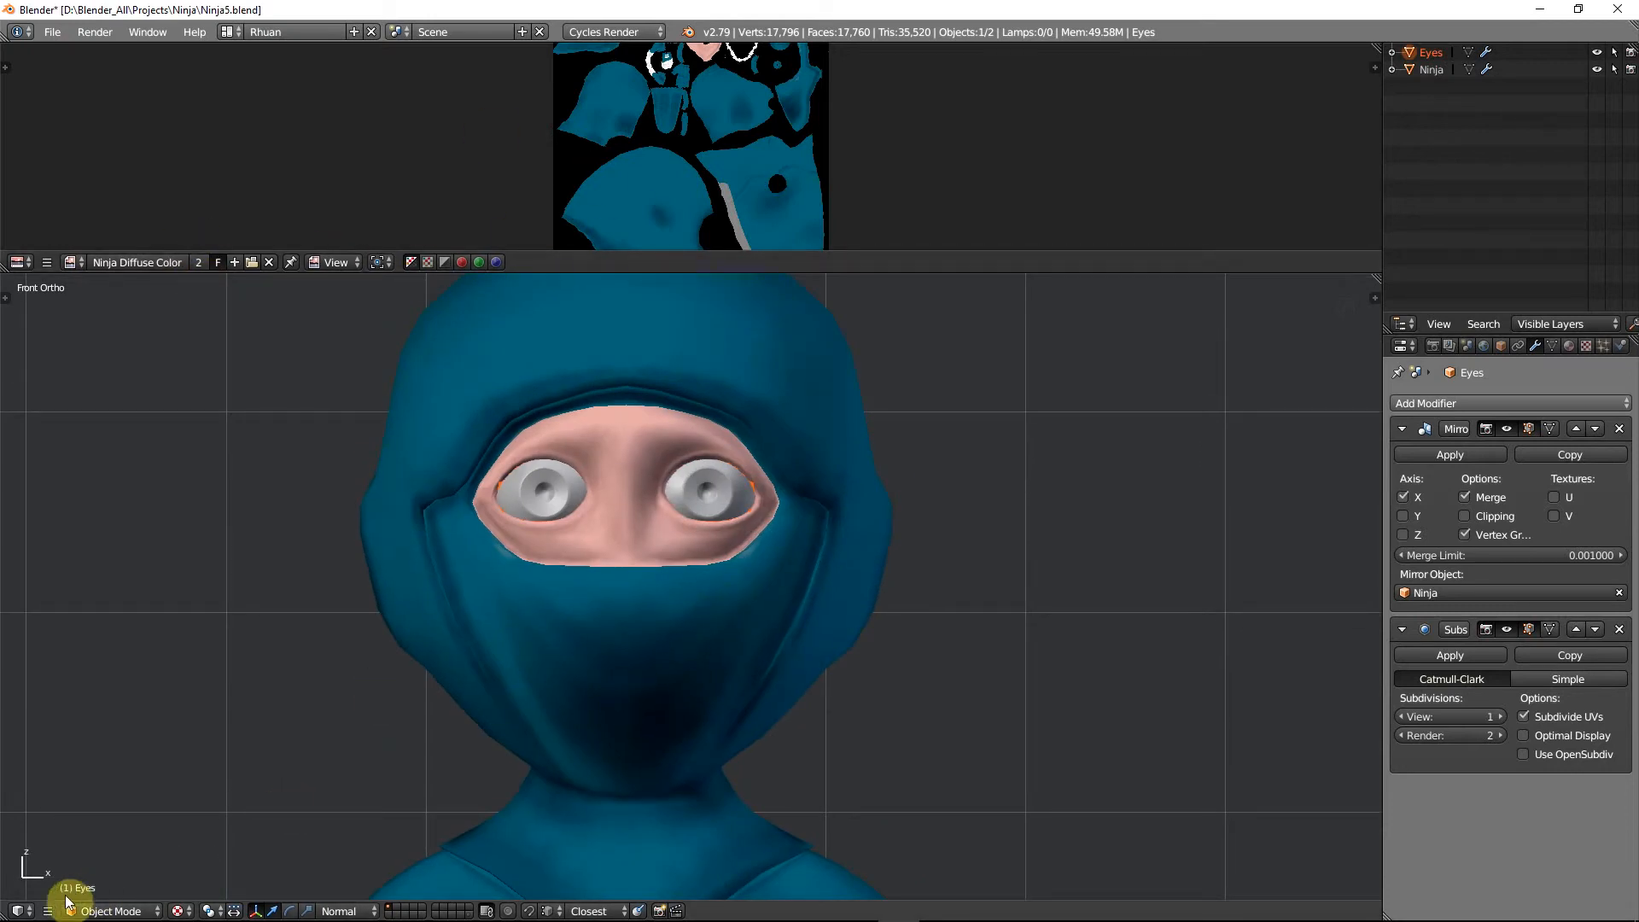
left_click(109, 910)
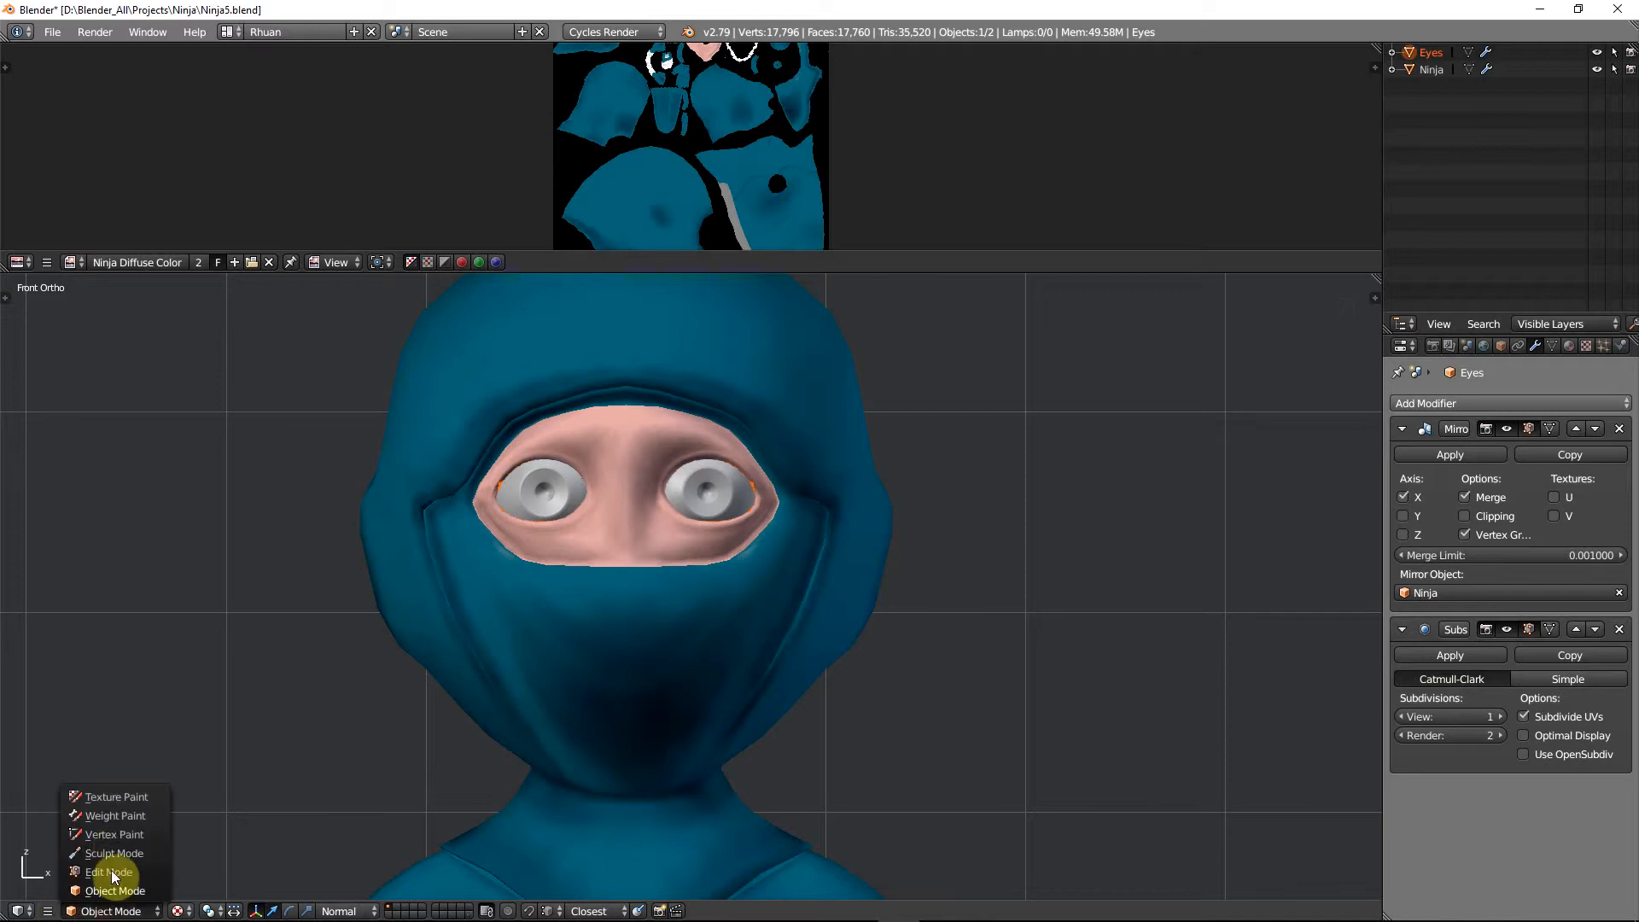
left_click(115, 796)
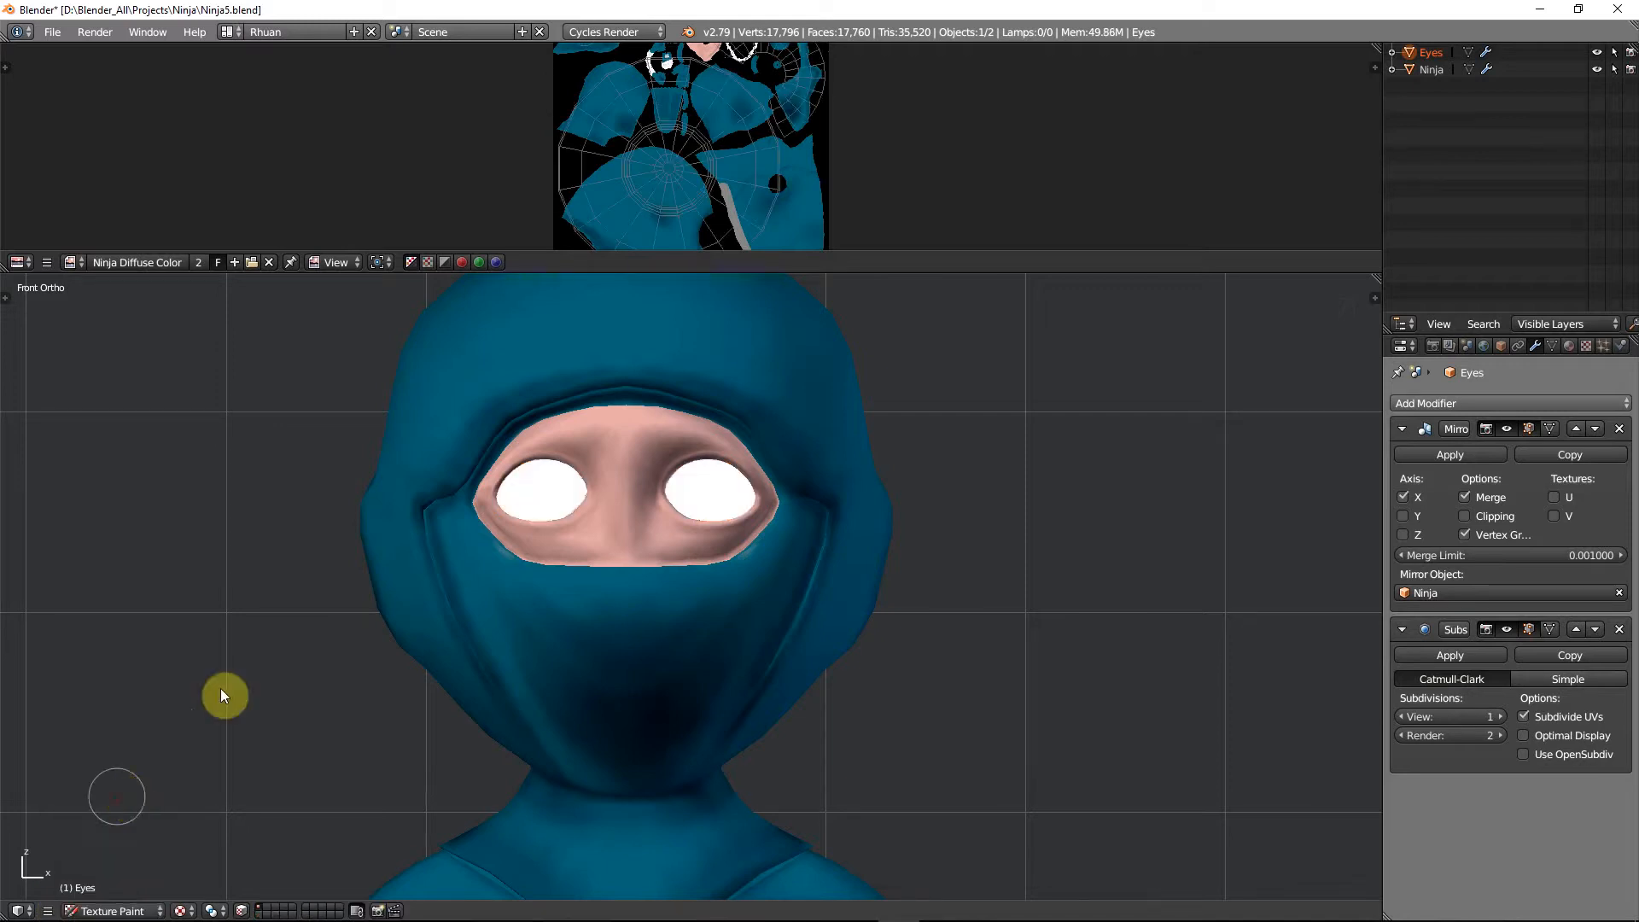
Show the paint tools and start adding a Diffuse Color paint slot for the eyes' missing material
key("t")
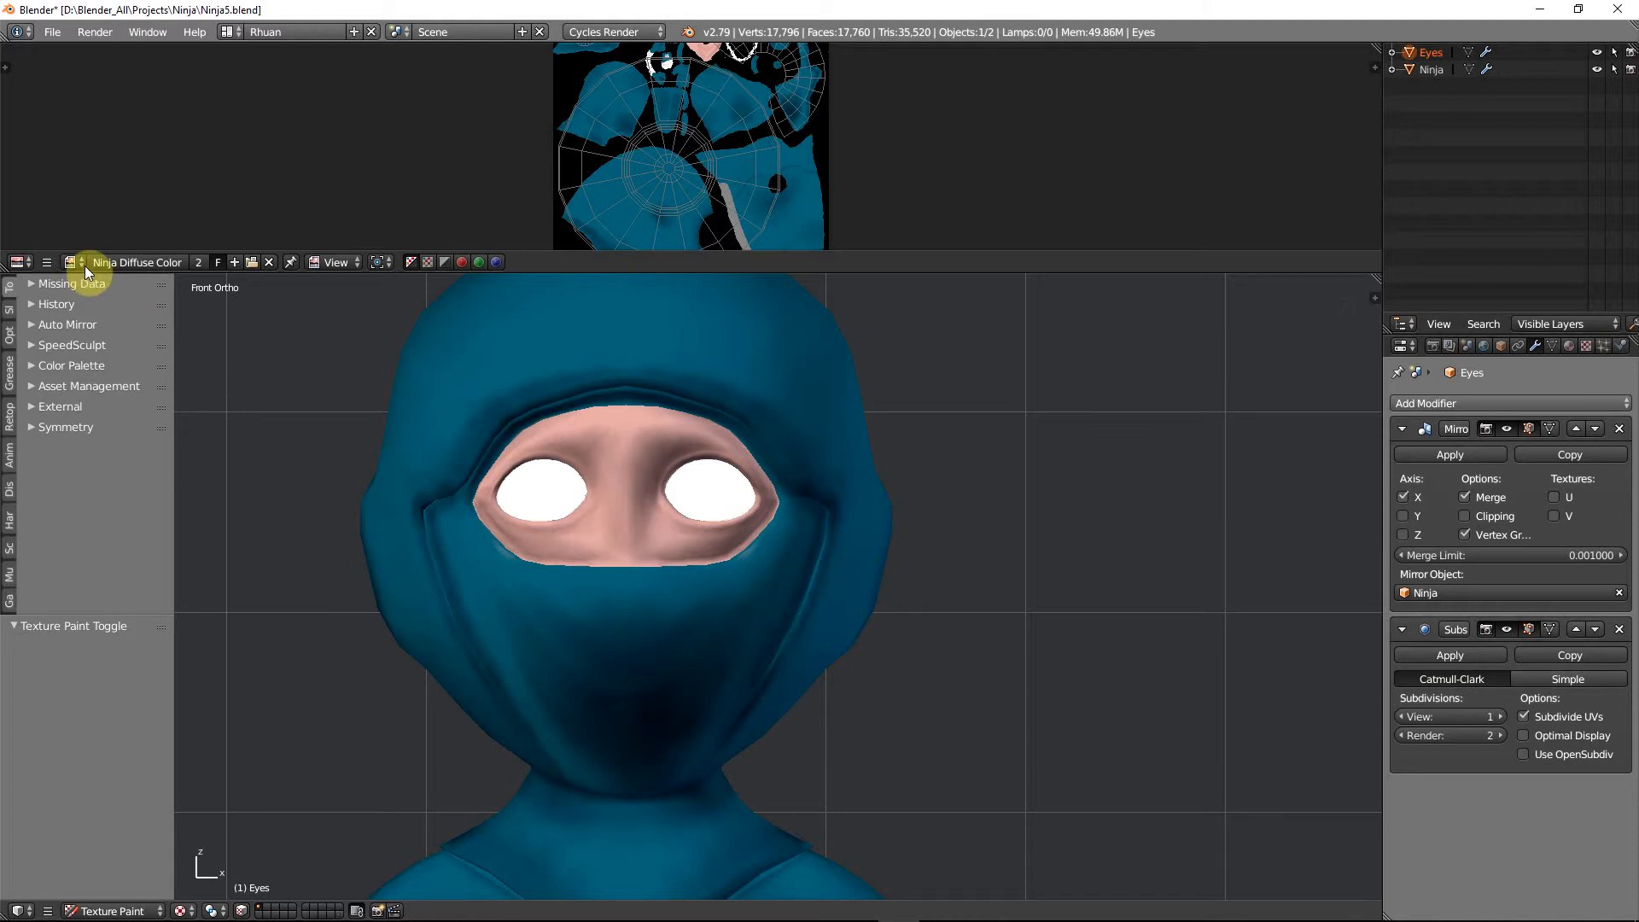
left_click(234, 262)
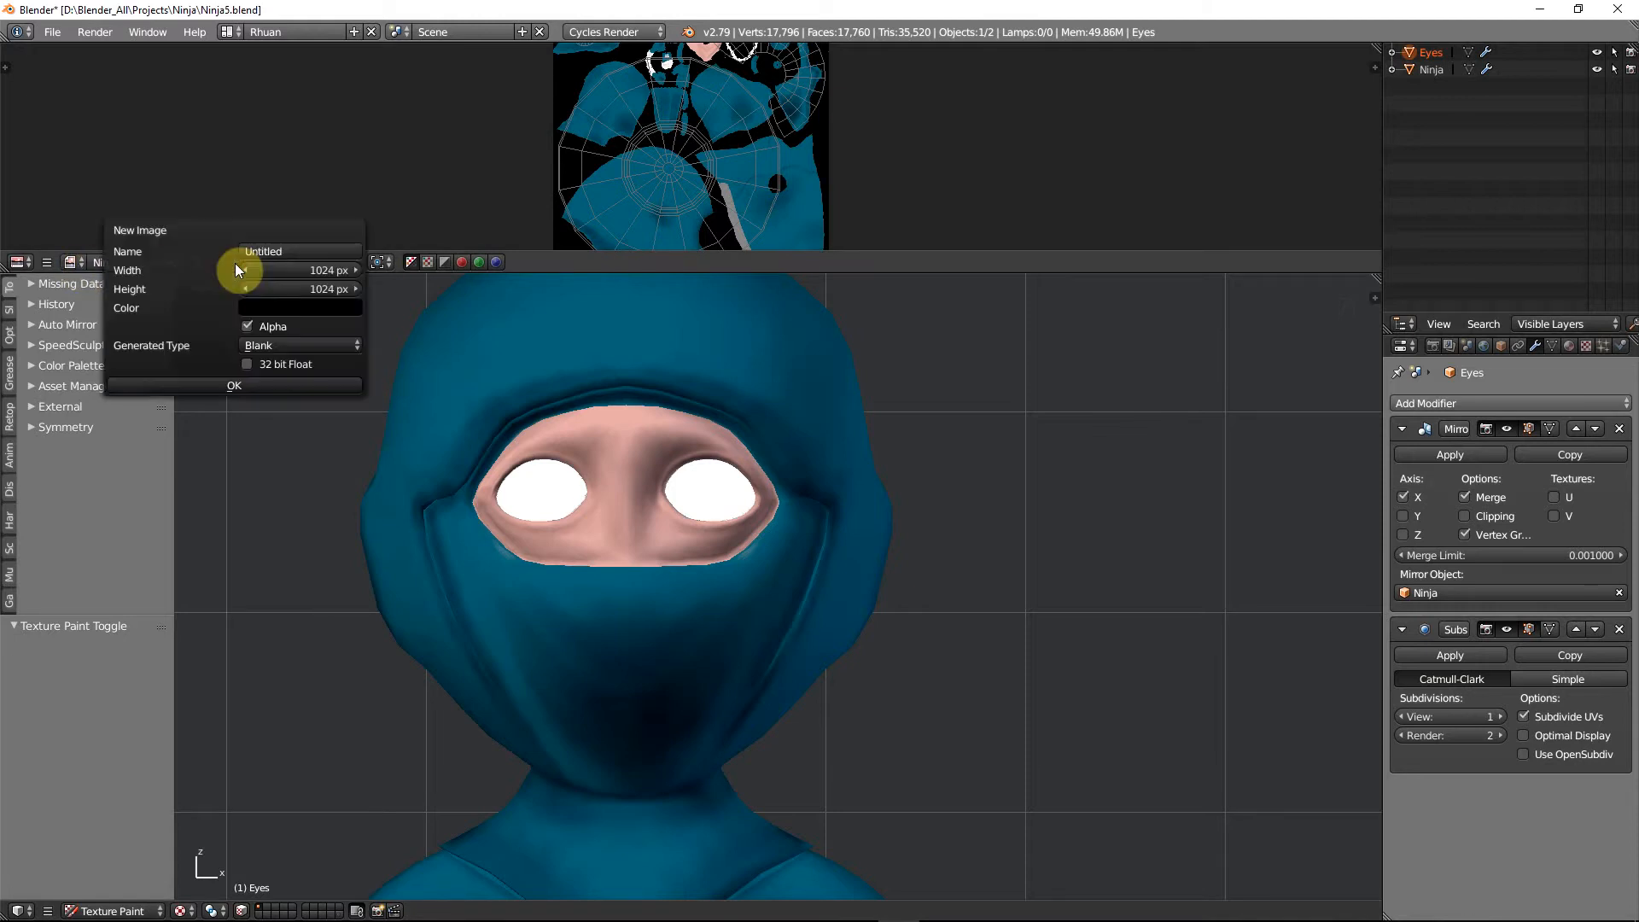
left_click(43, 283)
left_click(75, 367)
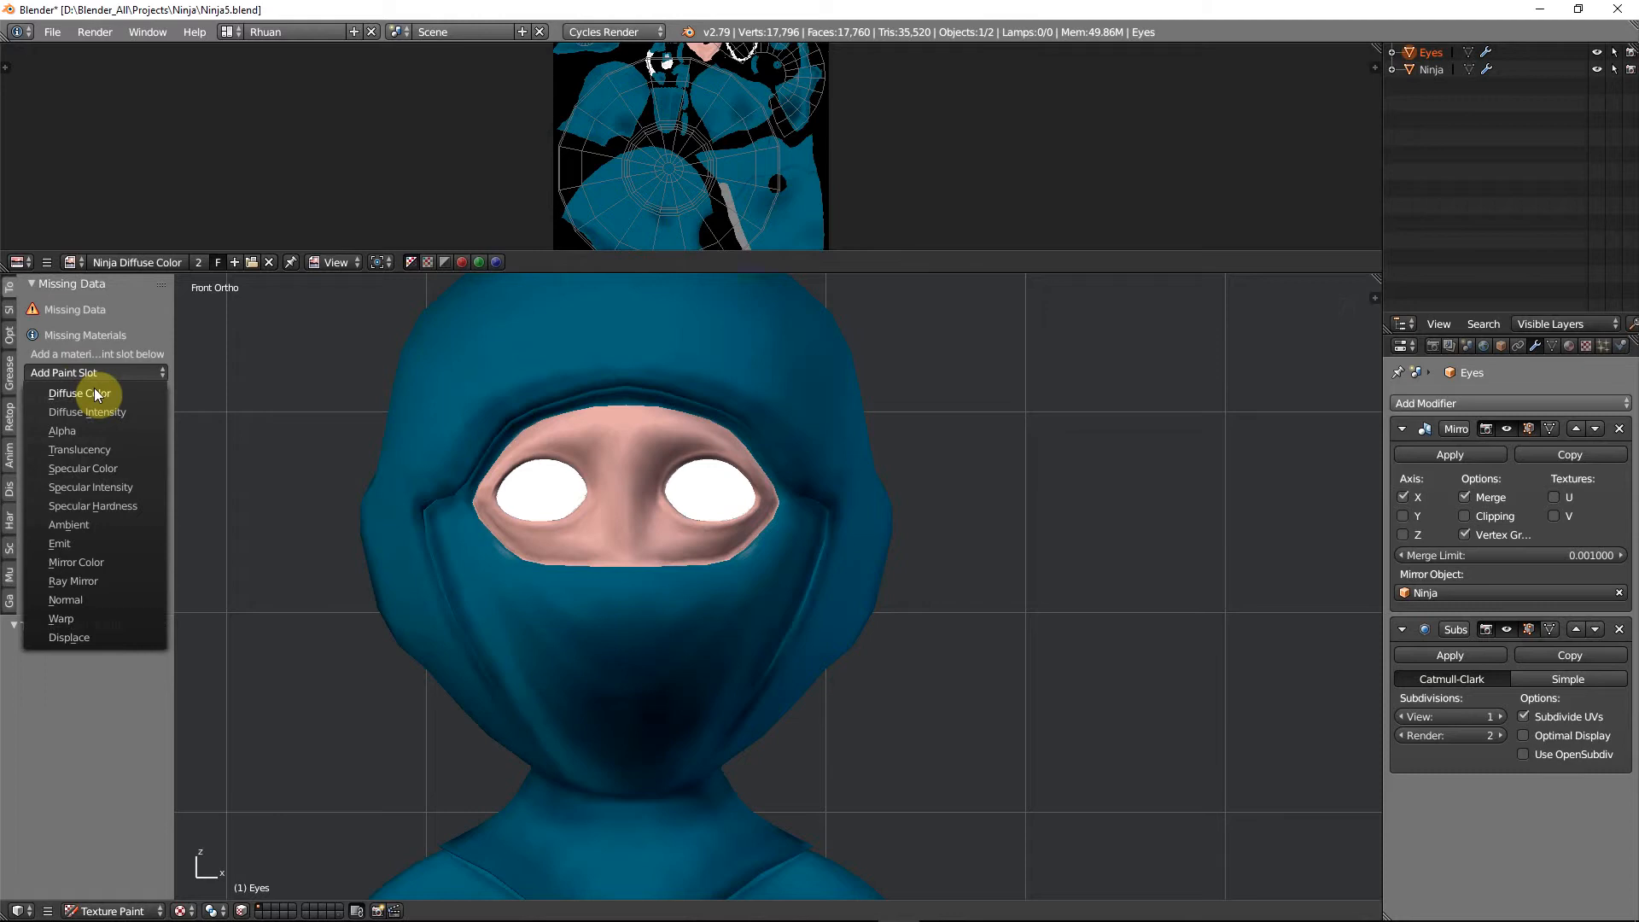
left_click(94, 388)
Set the new paint slot's texture size to 2048 px wide and 2048 px high
left_click(226, 398)
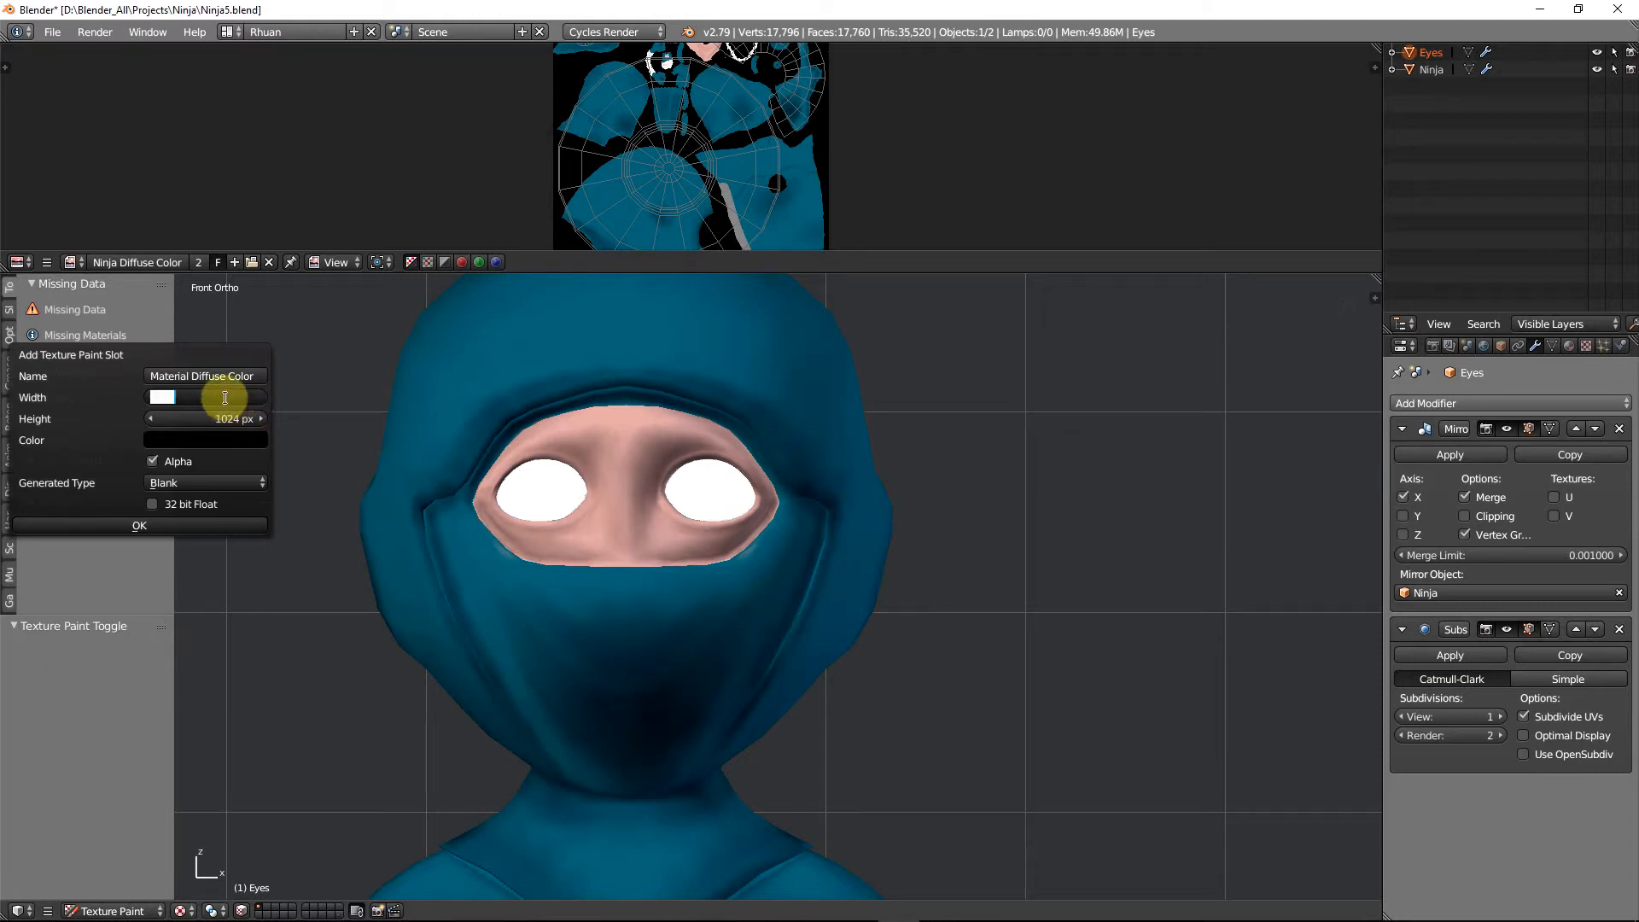
type("2048")
key("Return")
left_click(222, 416)
type("2048")
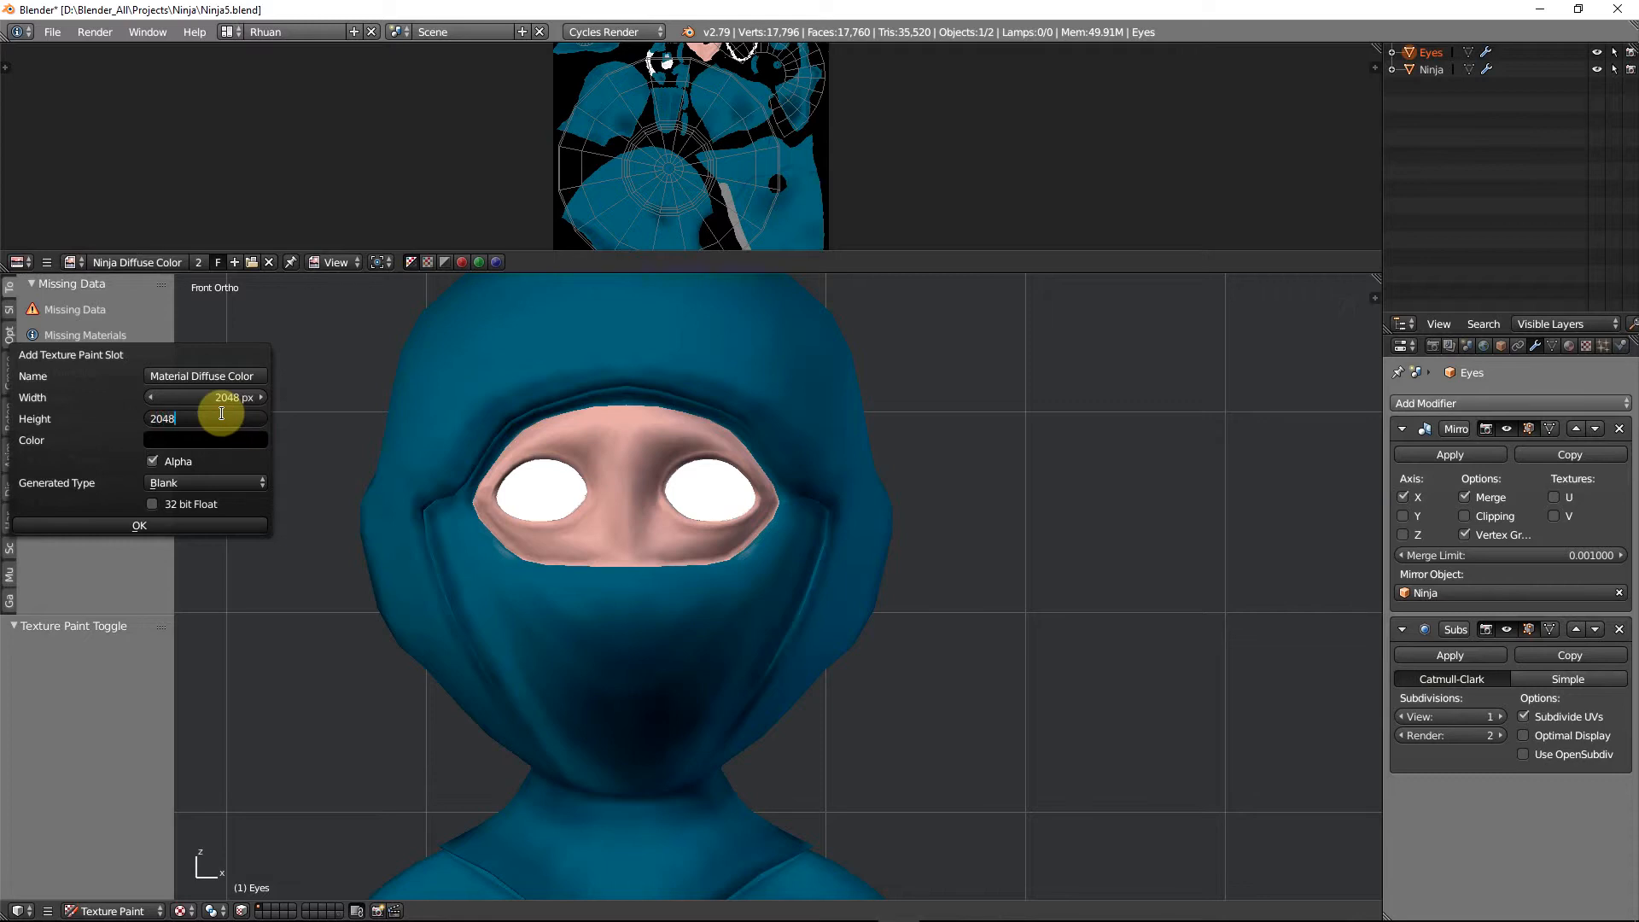
key("Return")
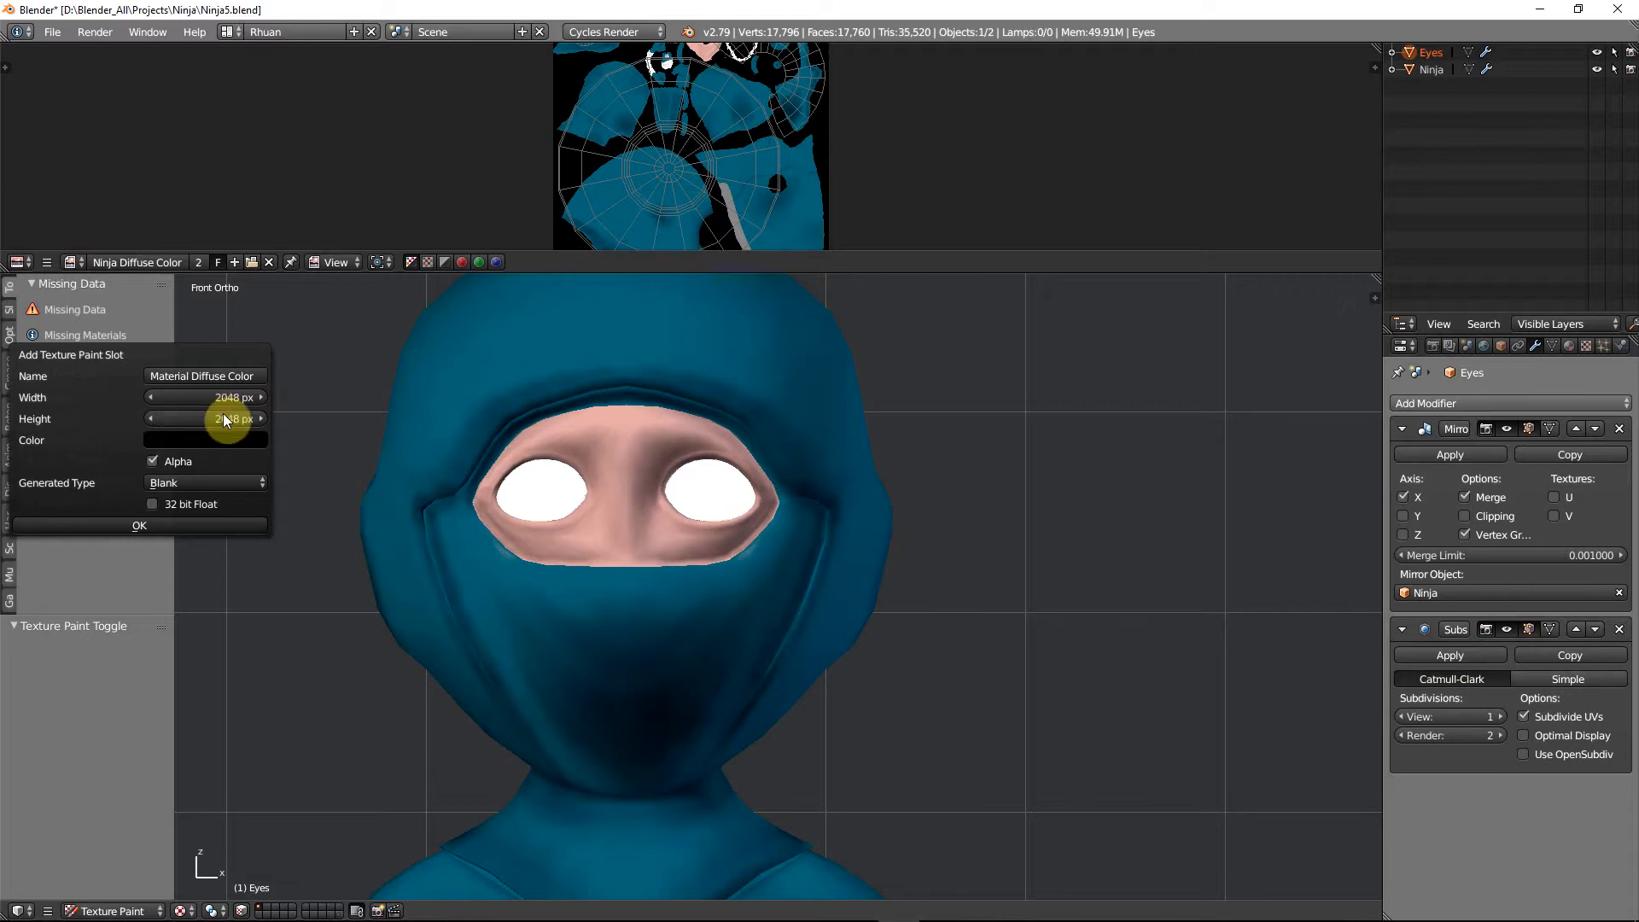
Name the paint slot Eyes_dif_col, disable its alpha channel and create it
left_click(188, 375)
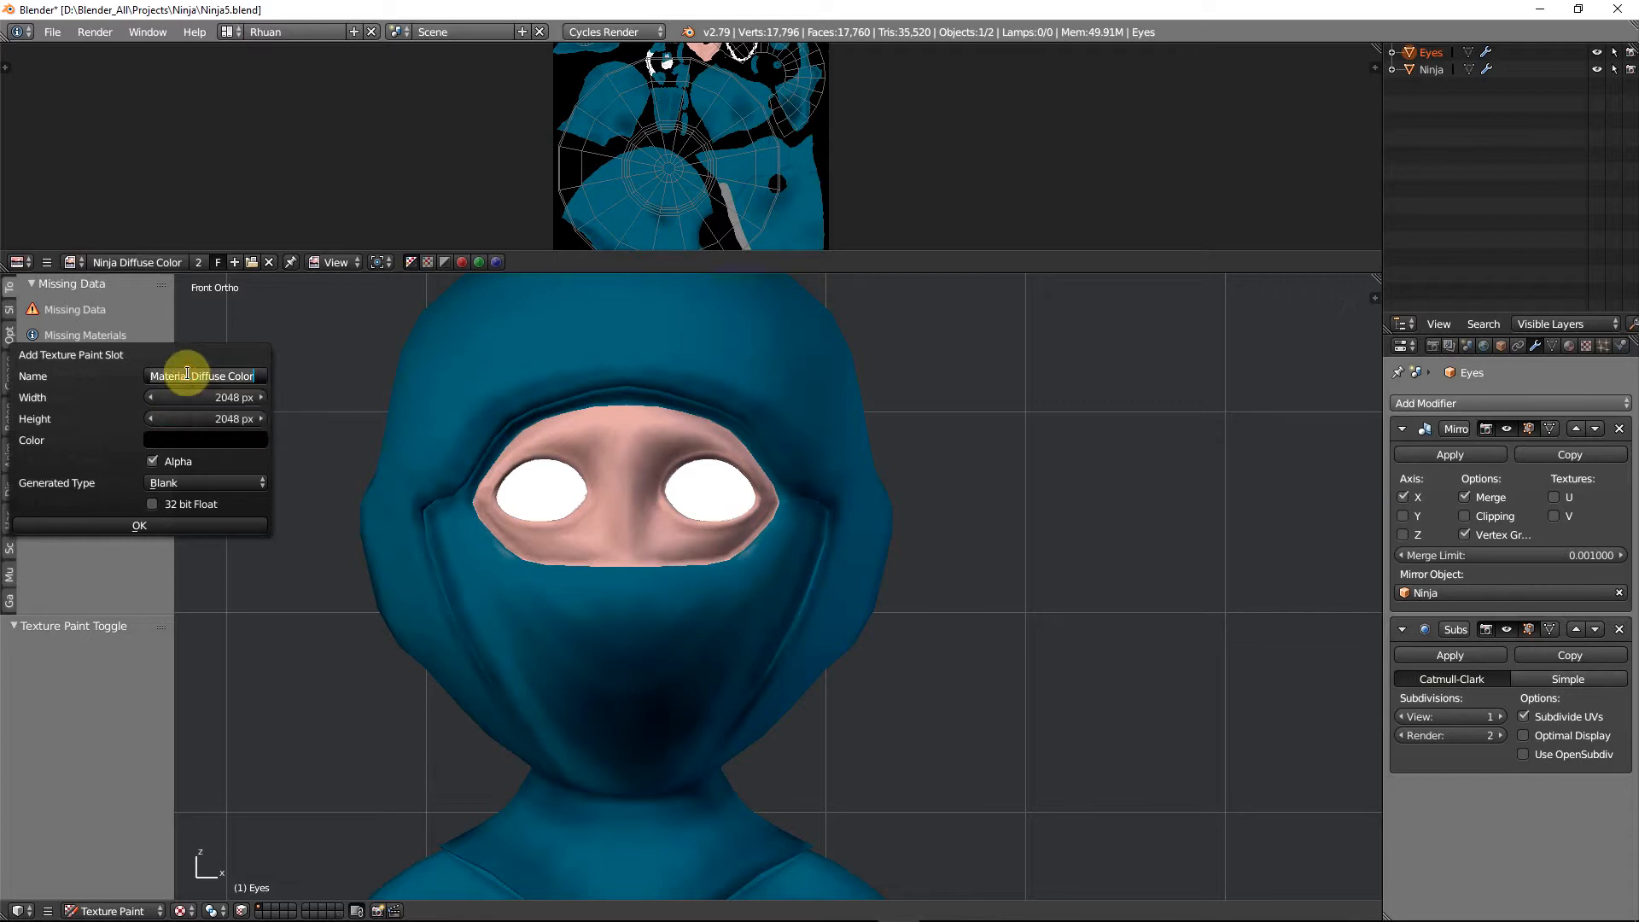
type("Eyes_dif_col")
left_click(154, 461)
left_click(169, 526)
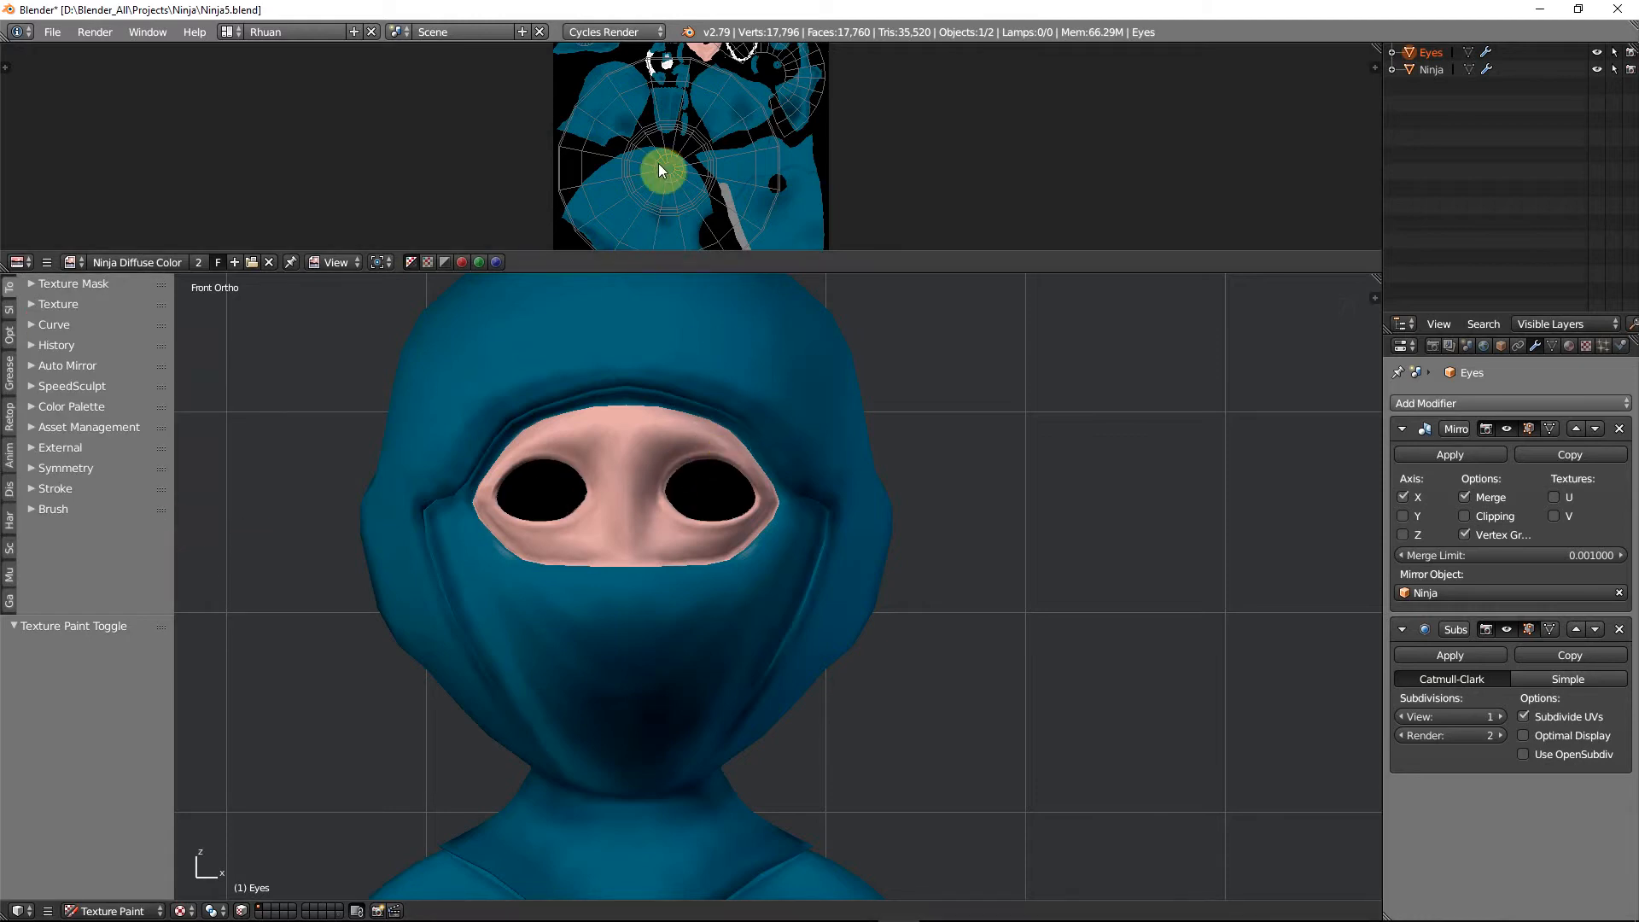
Display the Eyes_dif_col image in the image editor and give it a fake user
left_click(70, 262)
left_click(124, 287)
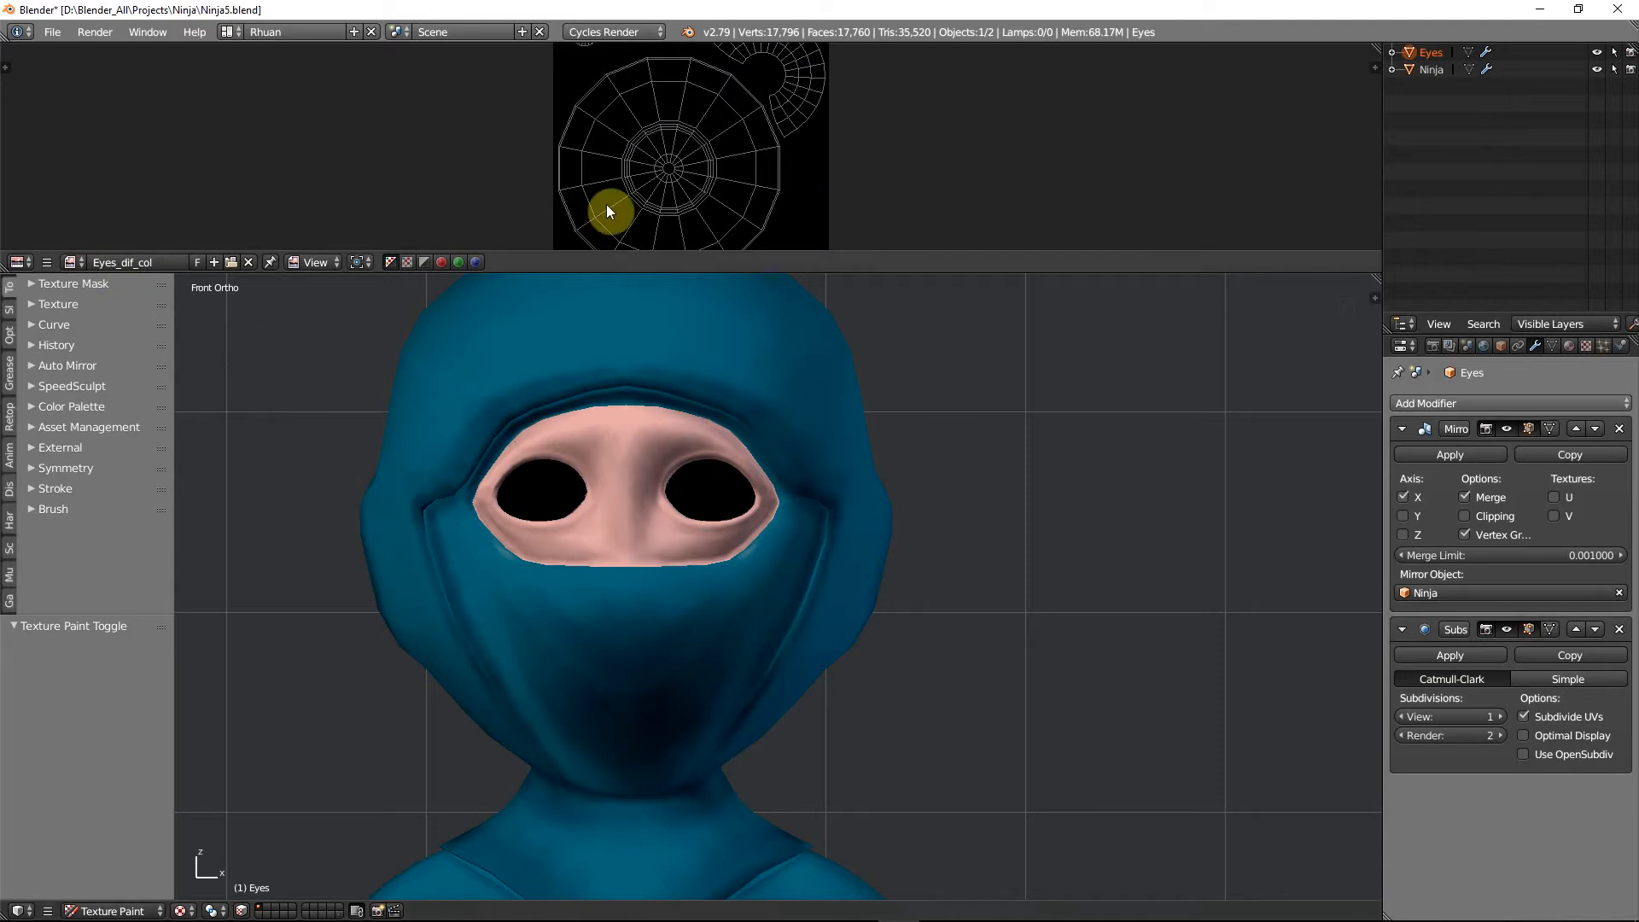
left_click(198, 263)
scroll(570, 169, "down", 2)
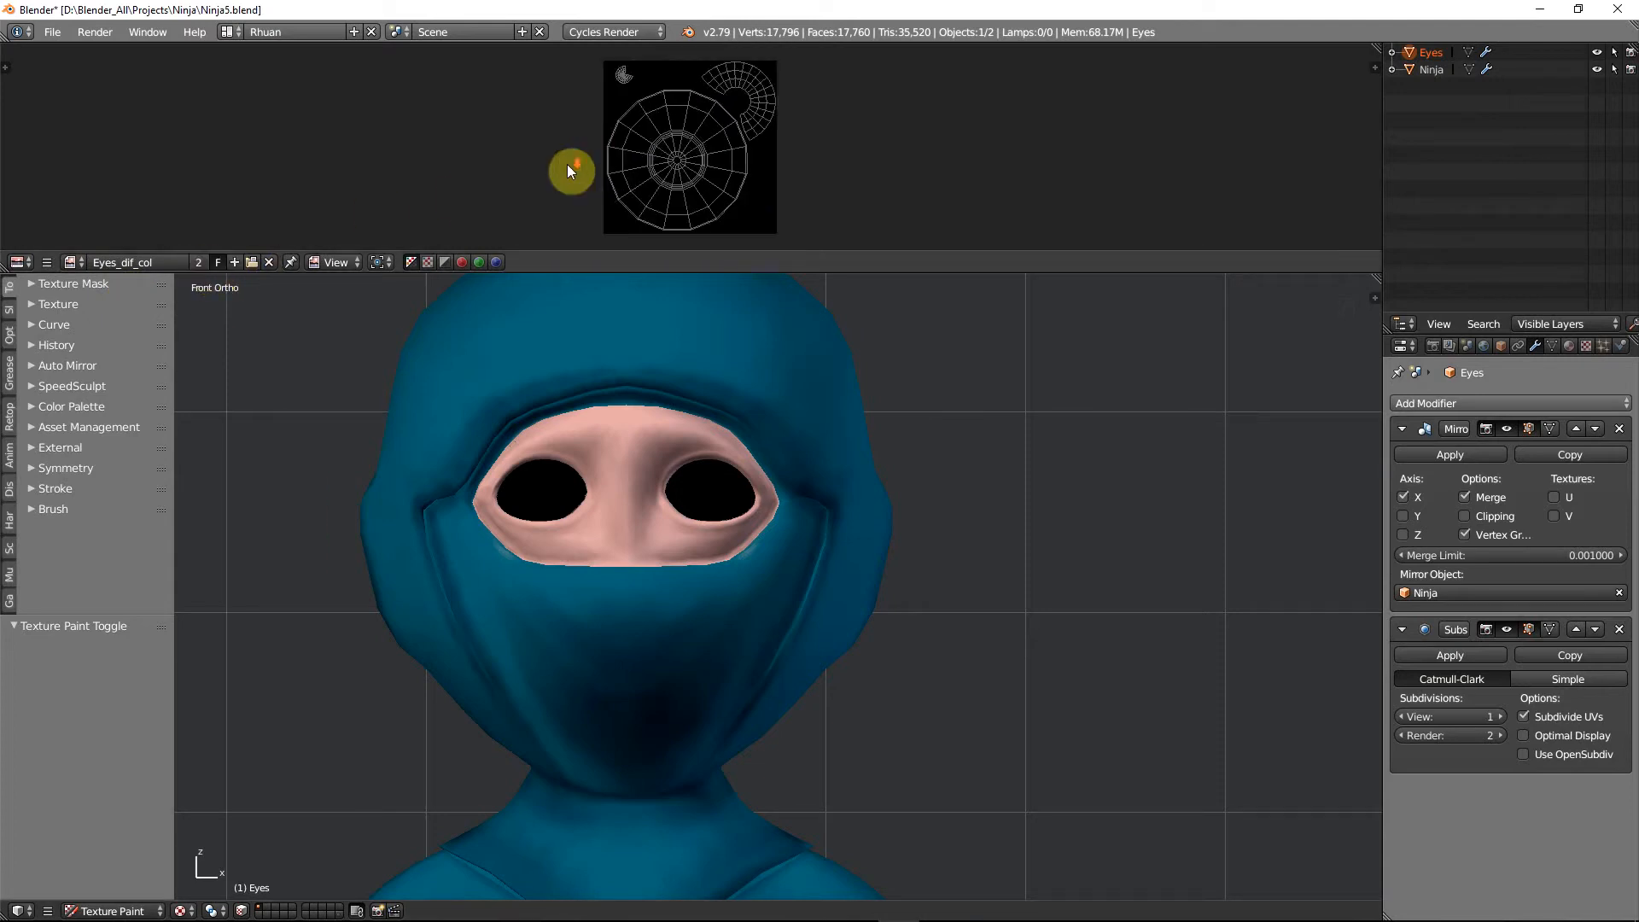
scroll(569, 162, "up", 1)
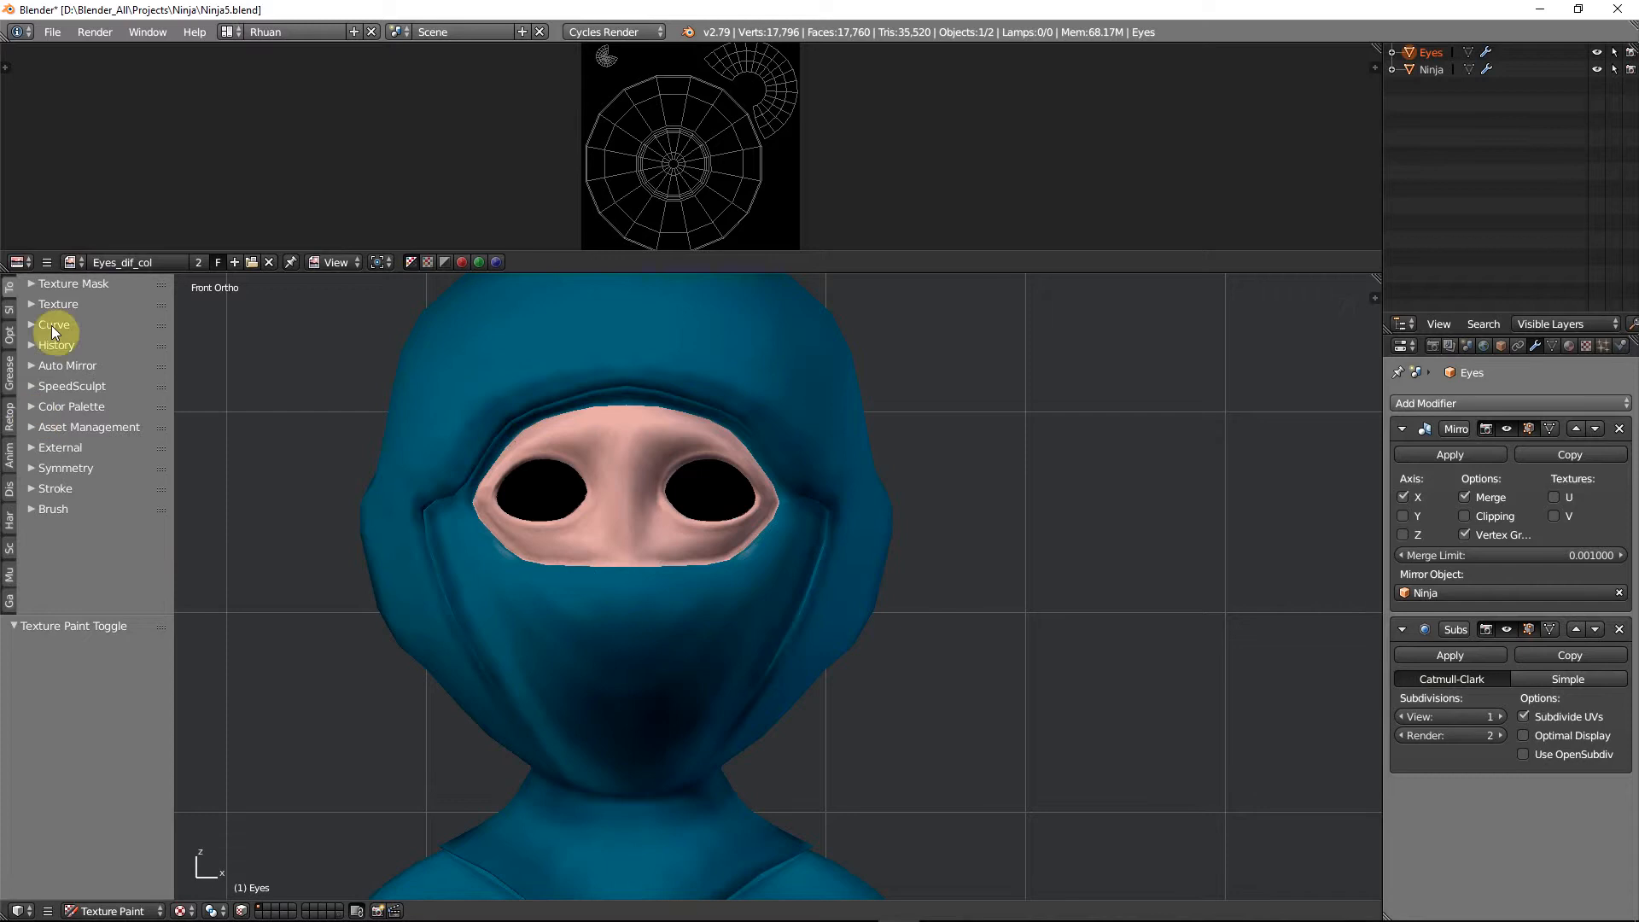
Move the Brush settings to the head of the paint tools with Color Palette below, and expand the brush settings fully
left_click_drag(150, 515, 163, 283)
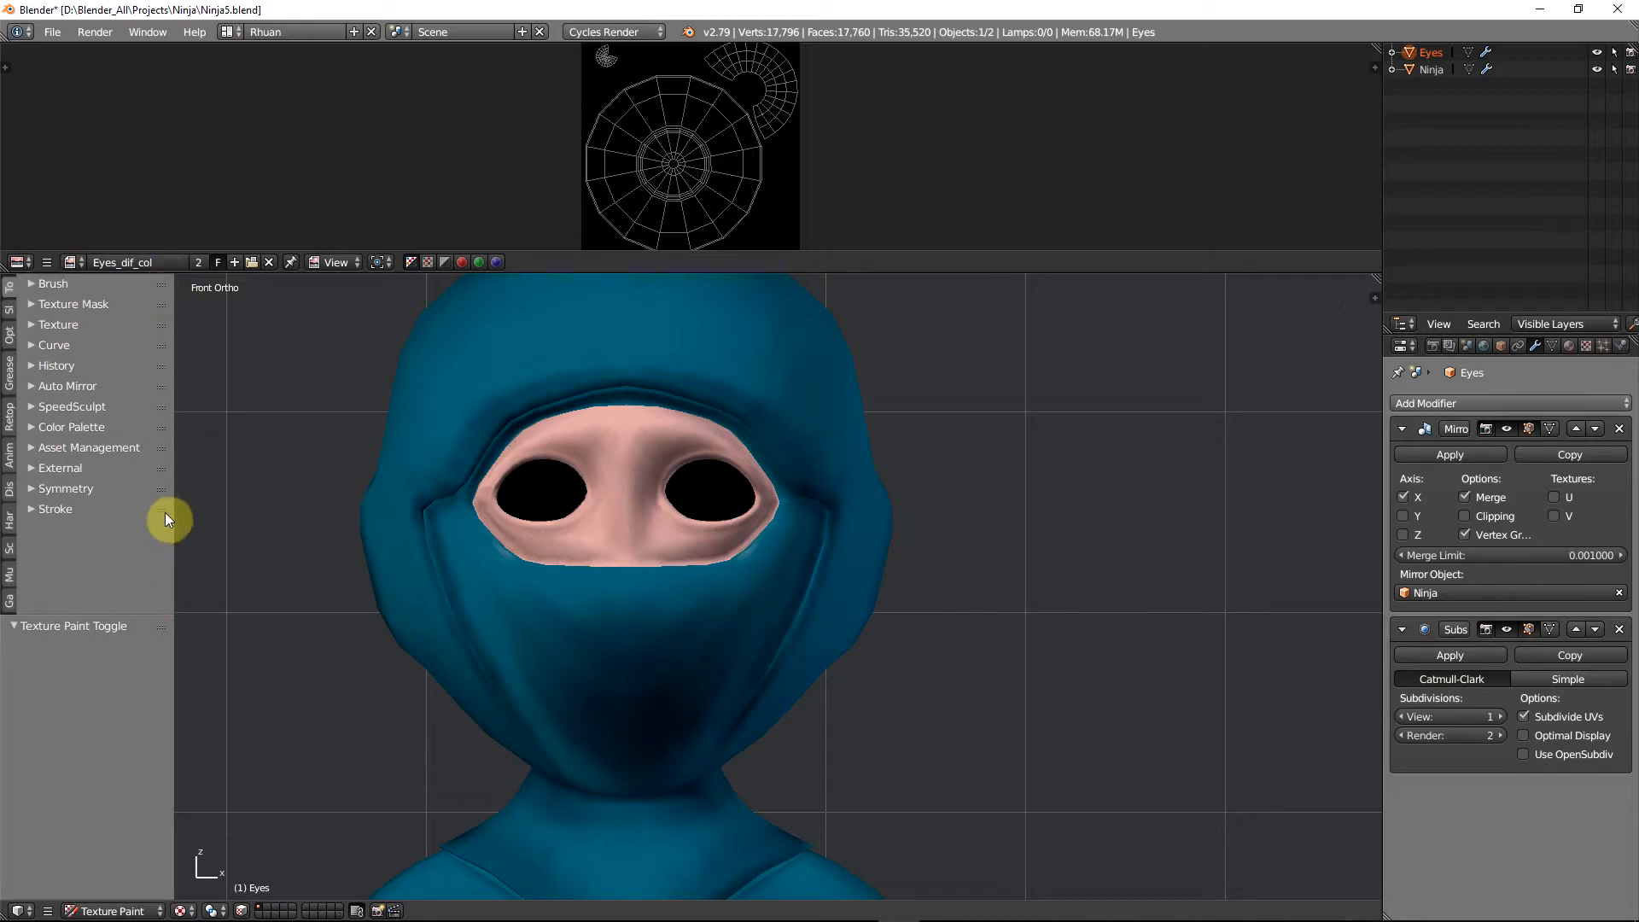
left_click(37, 510)
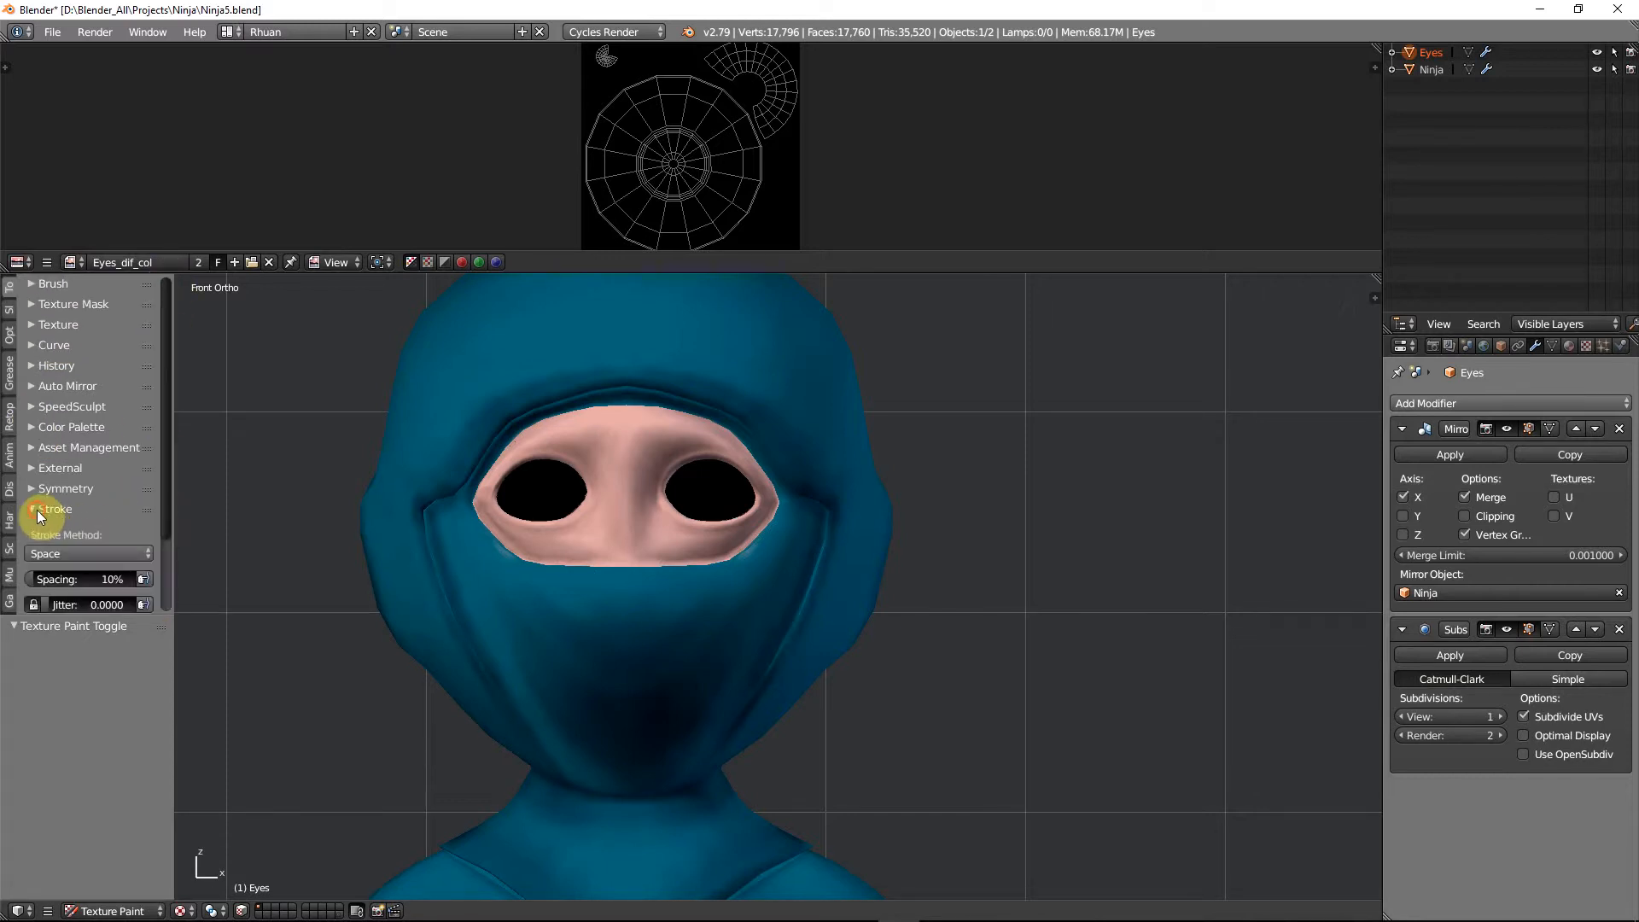
left_click(37, 510)
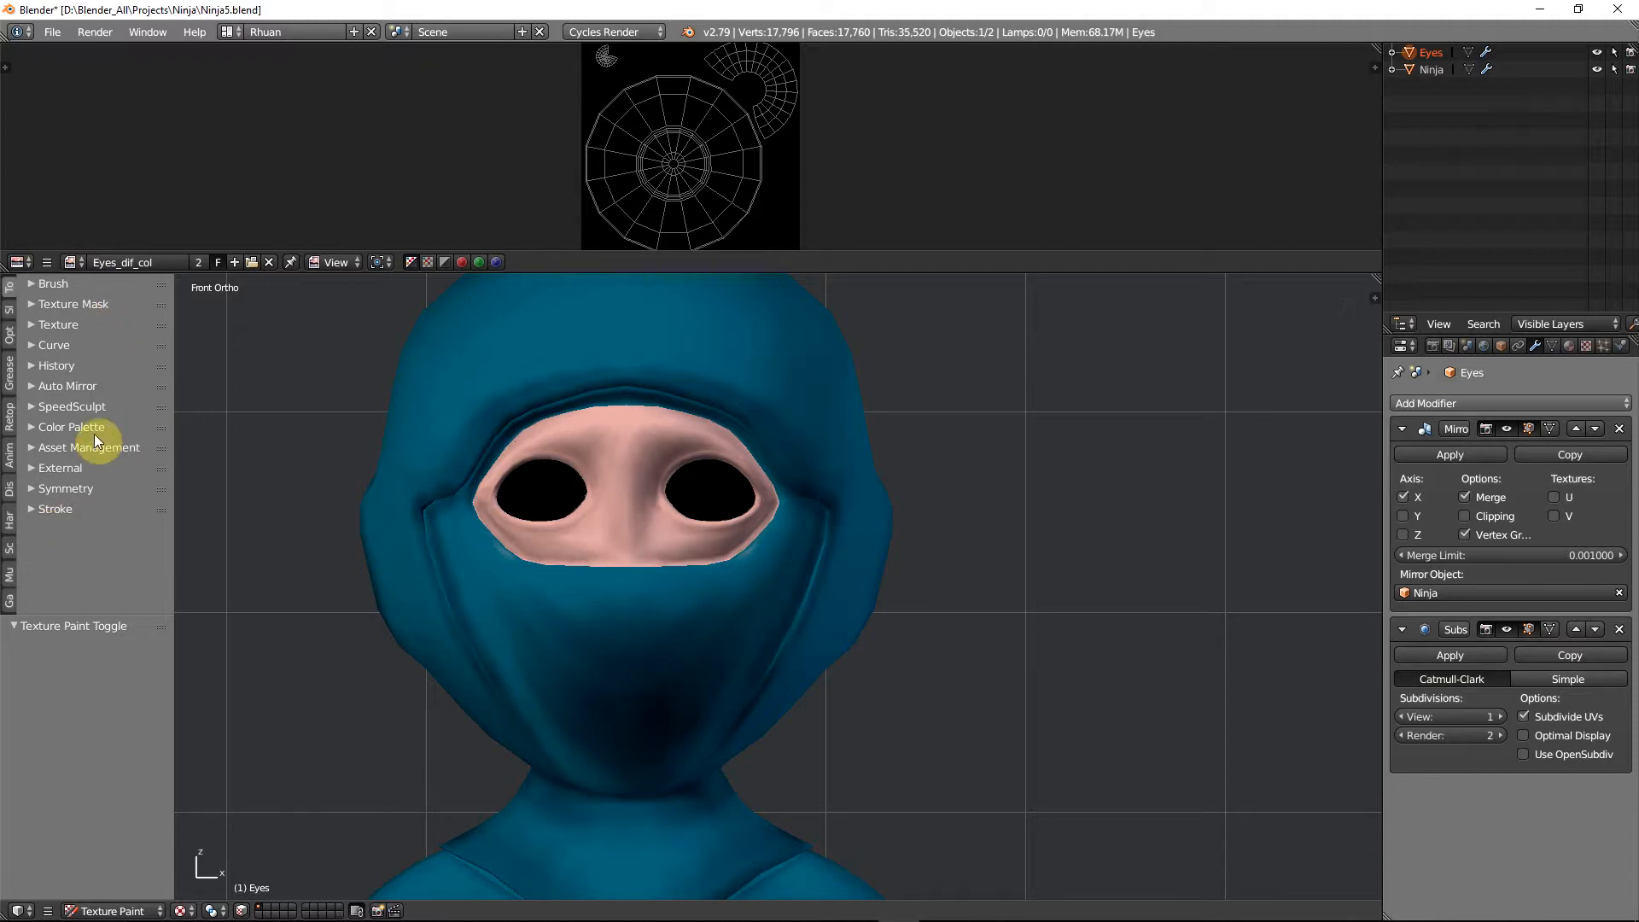
left_click_drag(150, 427, 162, 295)
left_click(32, 283)
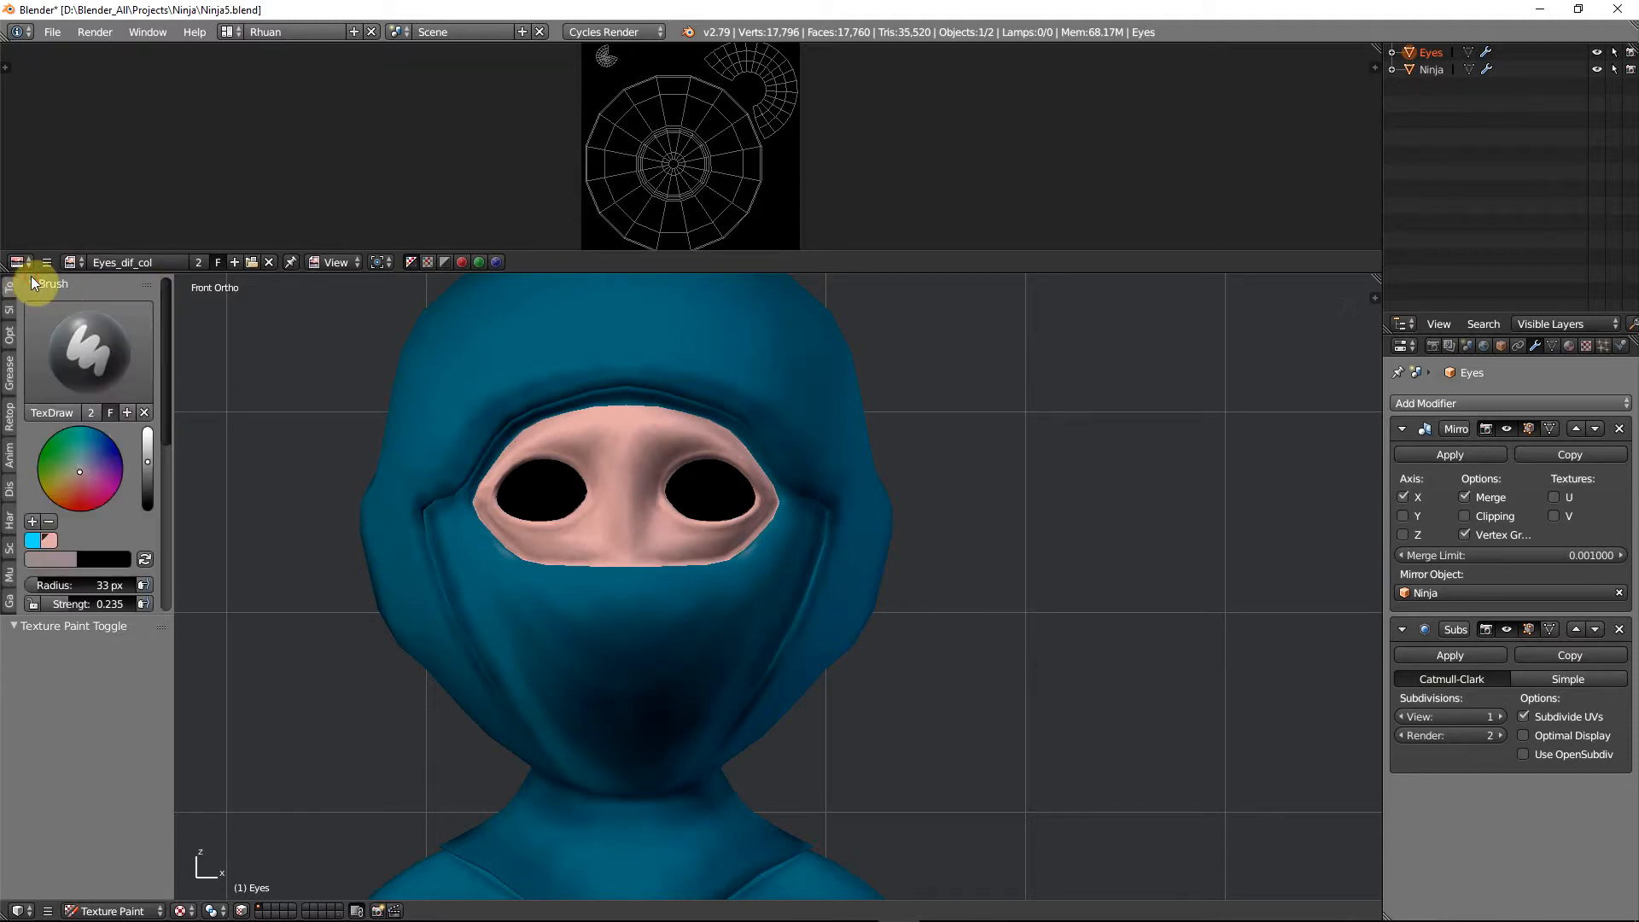
mouse_move(110, 617)
left_mouse_down()
mouse_move(127, 821)
mouse_move(111, 903)
left_mouse_up()
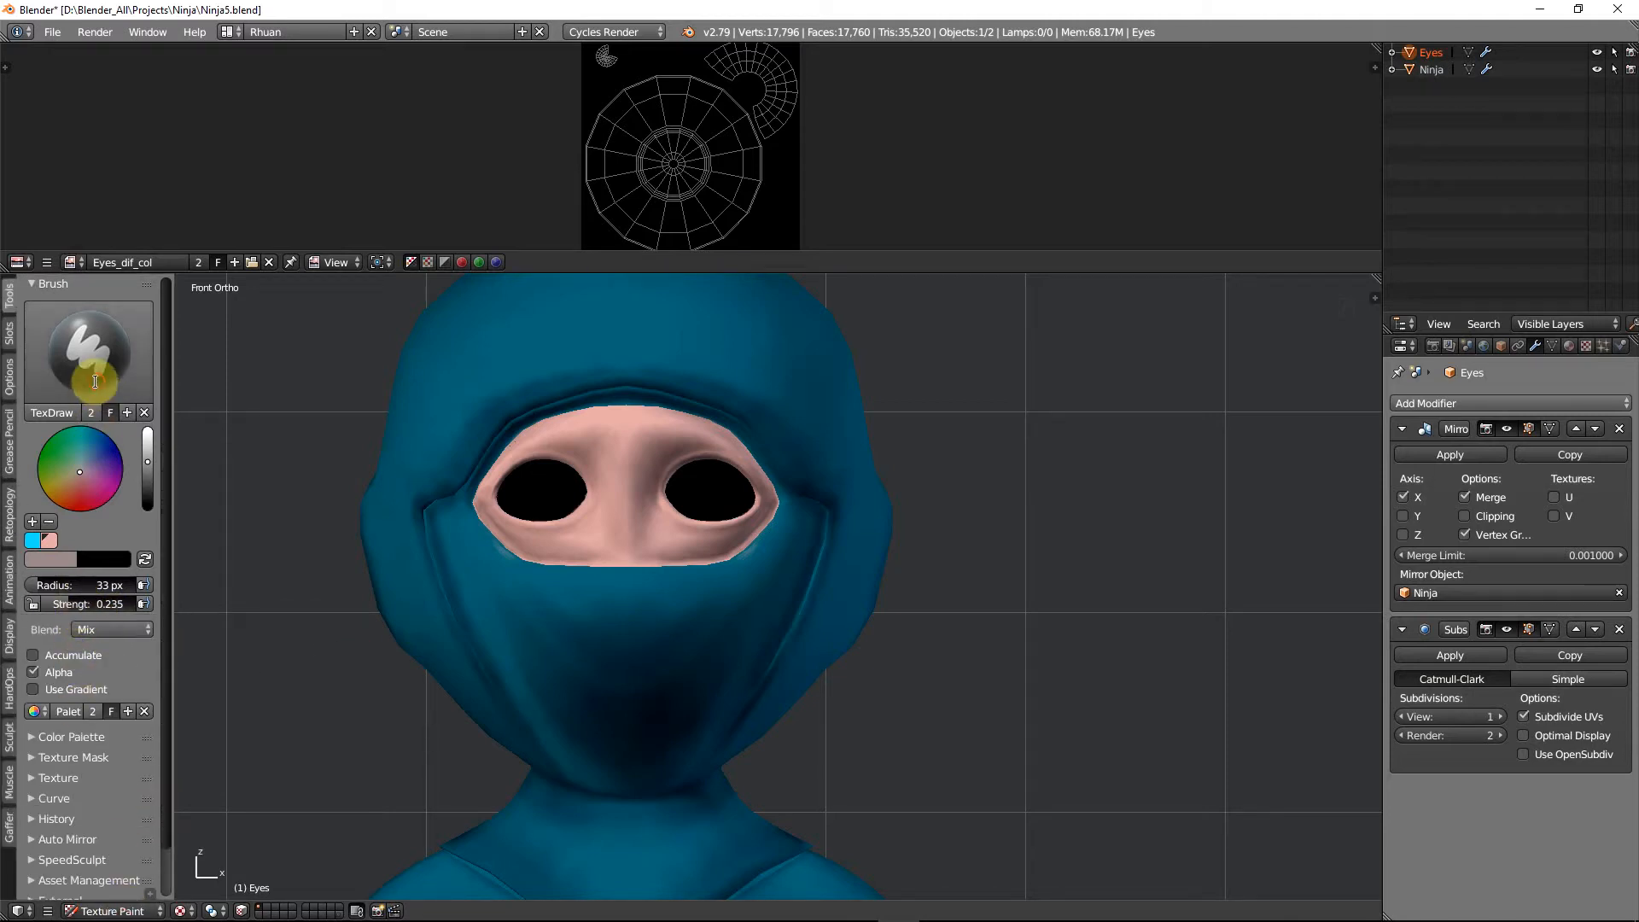
Switch to the Fill brush and hide the Ninja object so only the eyes are shown
left_click(89, 350)
left_click(131, 434)
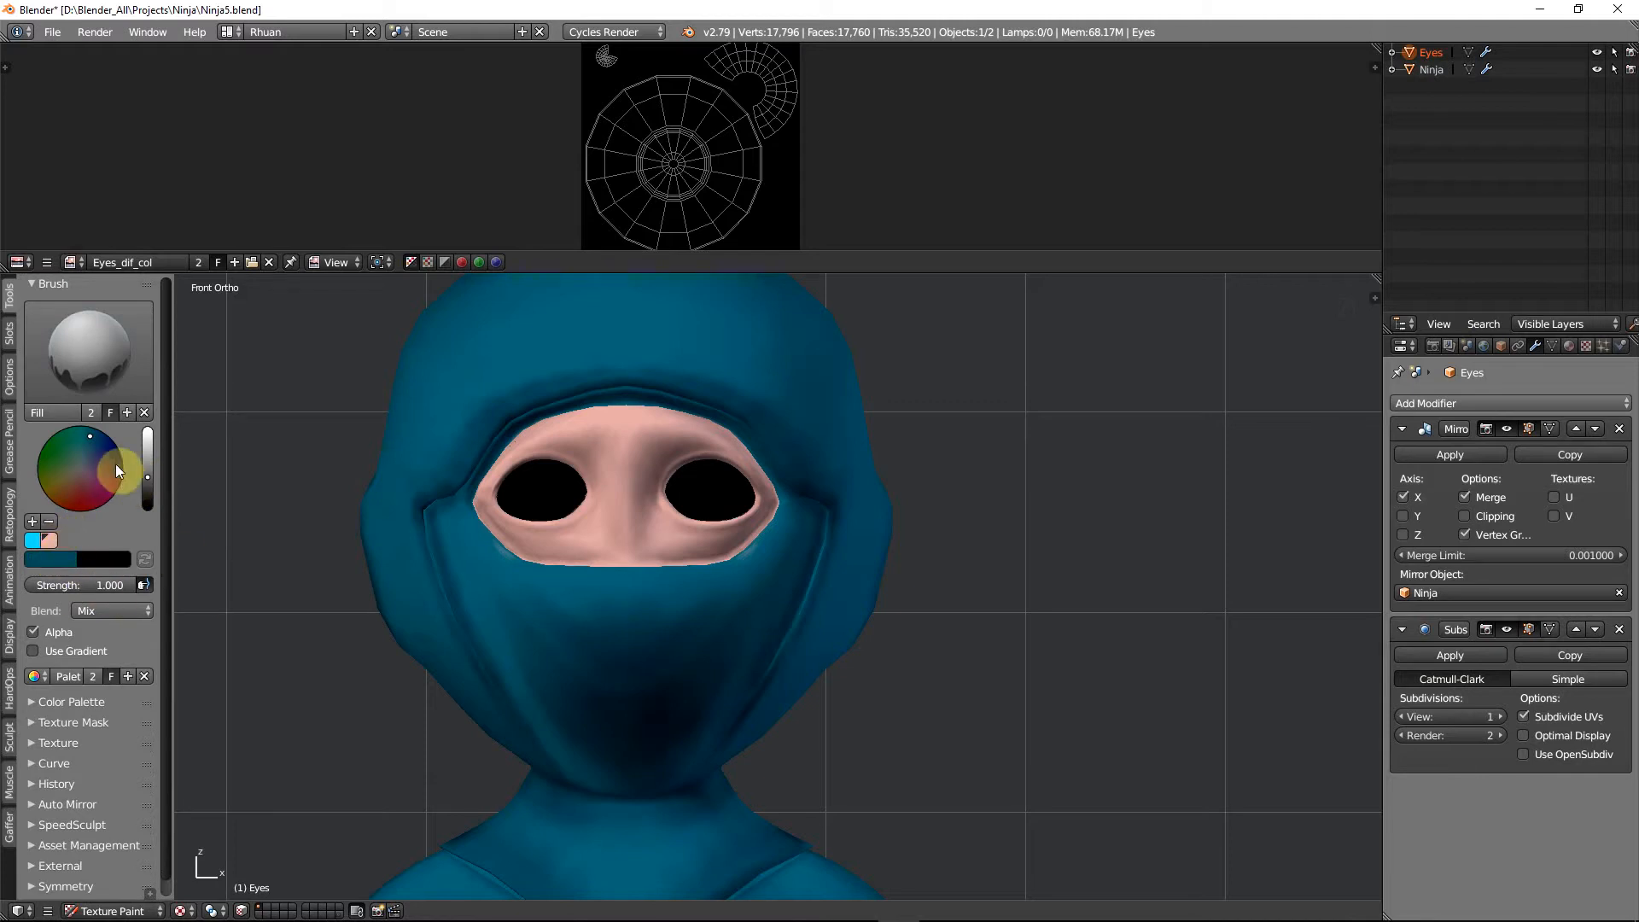
key("Tab")
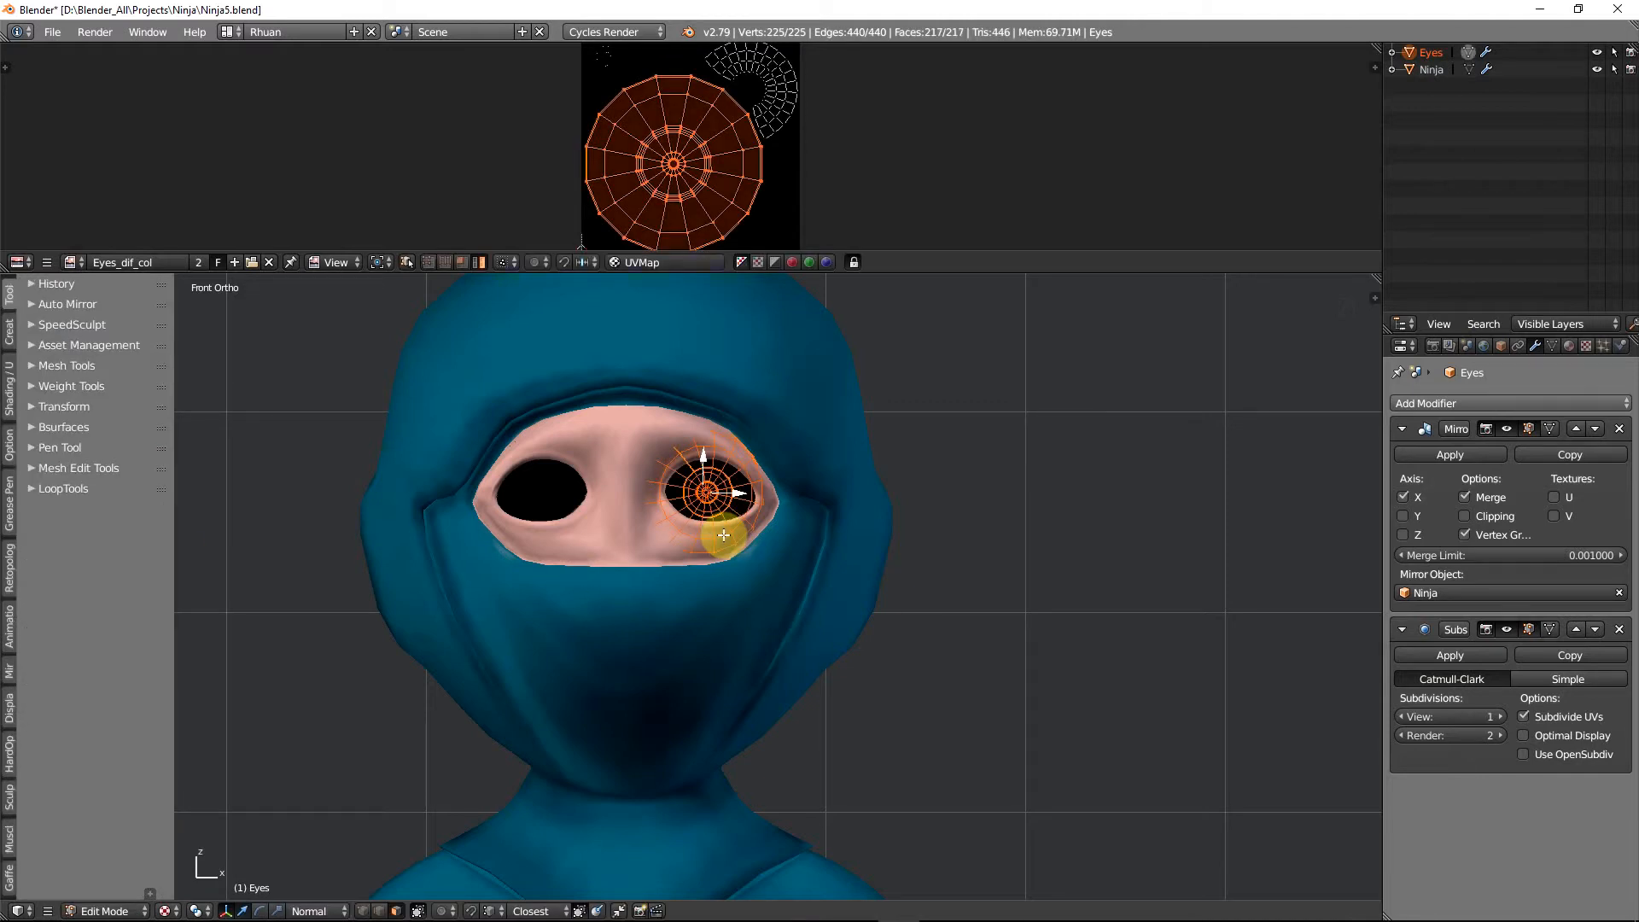
key("Tab")
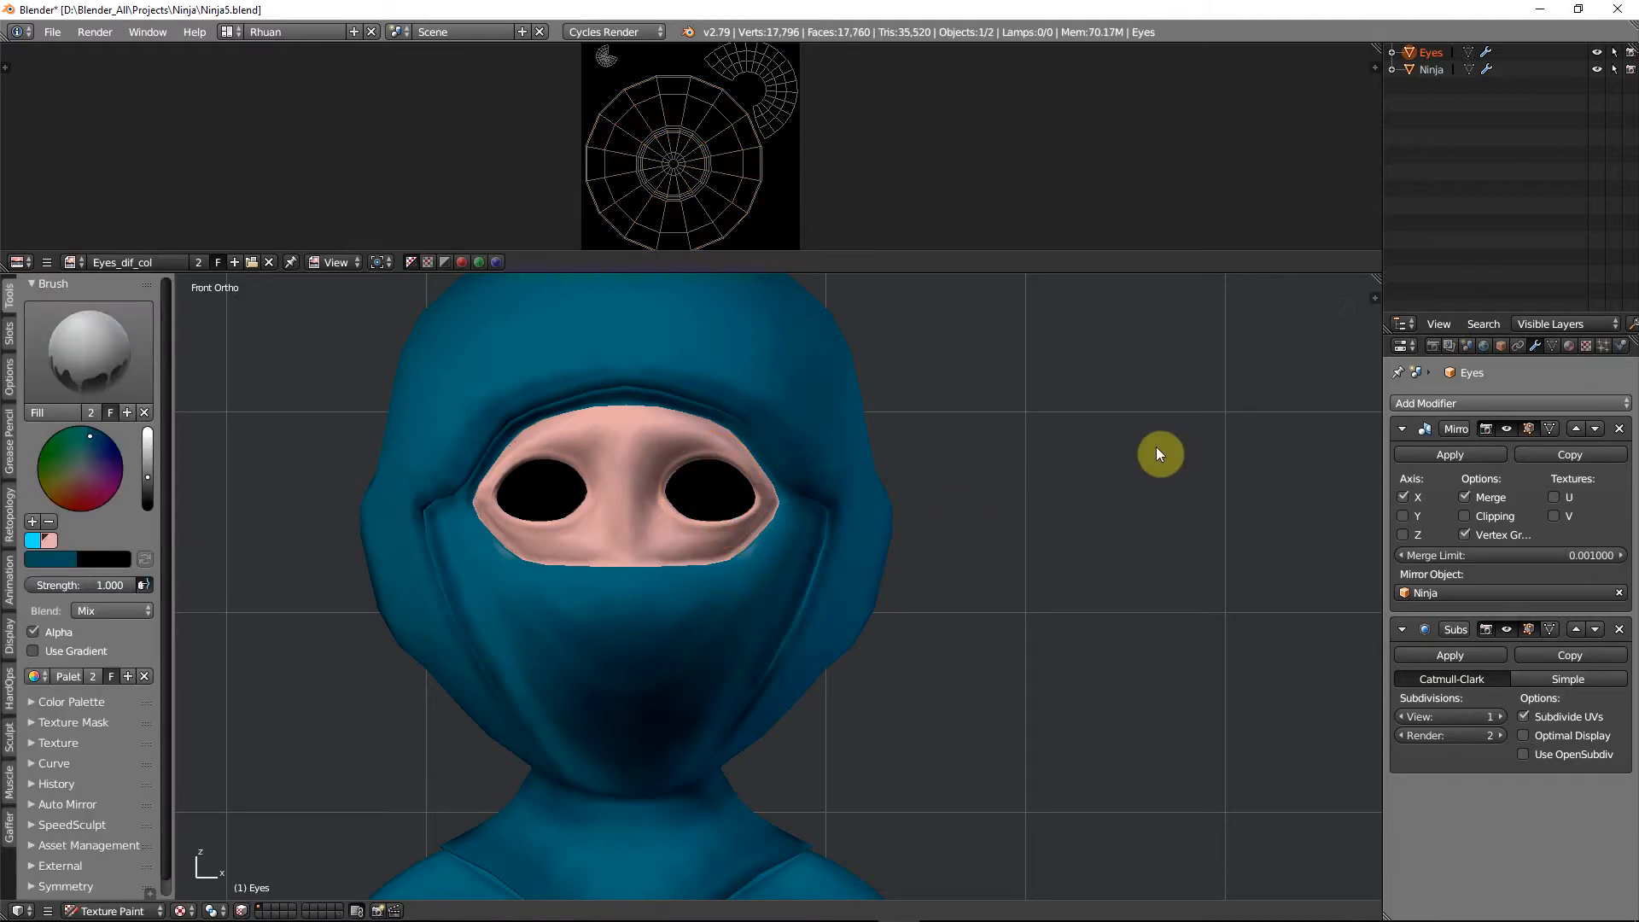
left_click(1596, 69)
Deselect all of the eye mesh's faces in Edit Mode and return to Texture Paint mode
key("Tab")
scroll(750, 562, "up", 3)
key("a")
middle_click_drag(741, 453, 727, 477)
scroll(742, 504, "down", 4)
key("Tab")
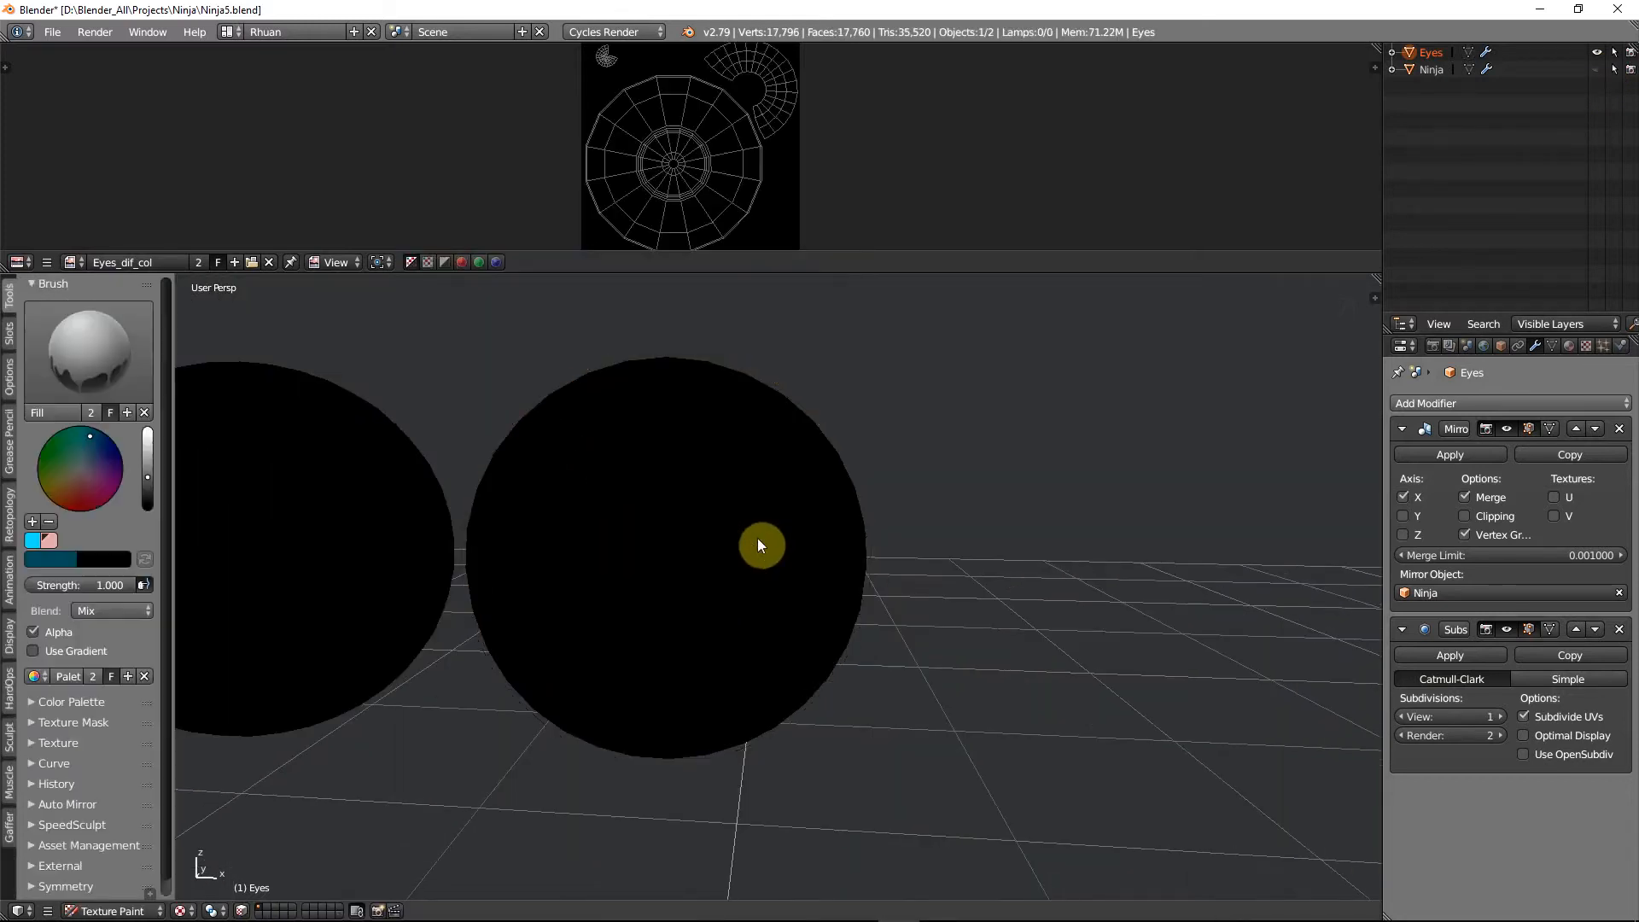
Select the linked faces of the iris ring and enable face selection masking in Texture Paint mode
key("Tab")
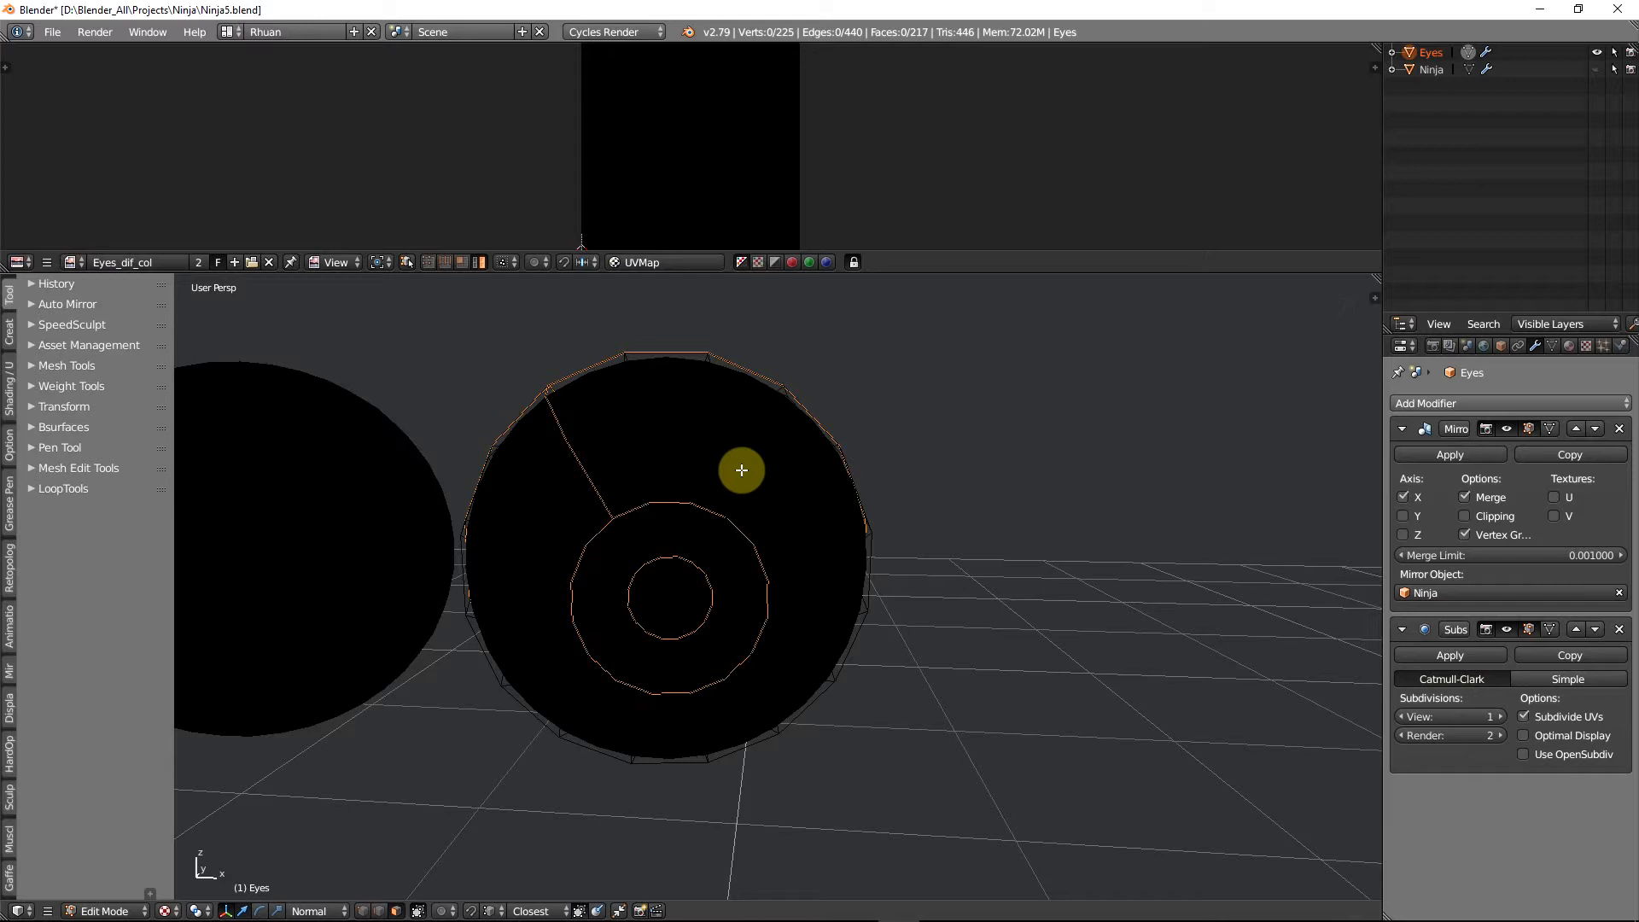
key("l")
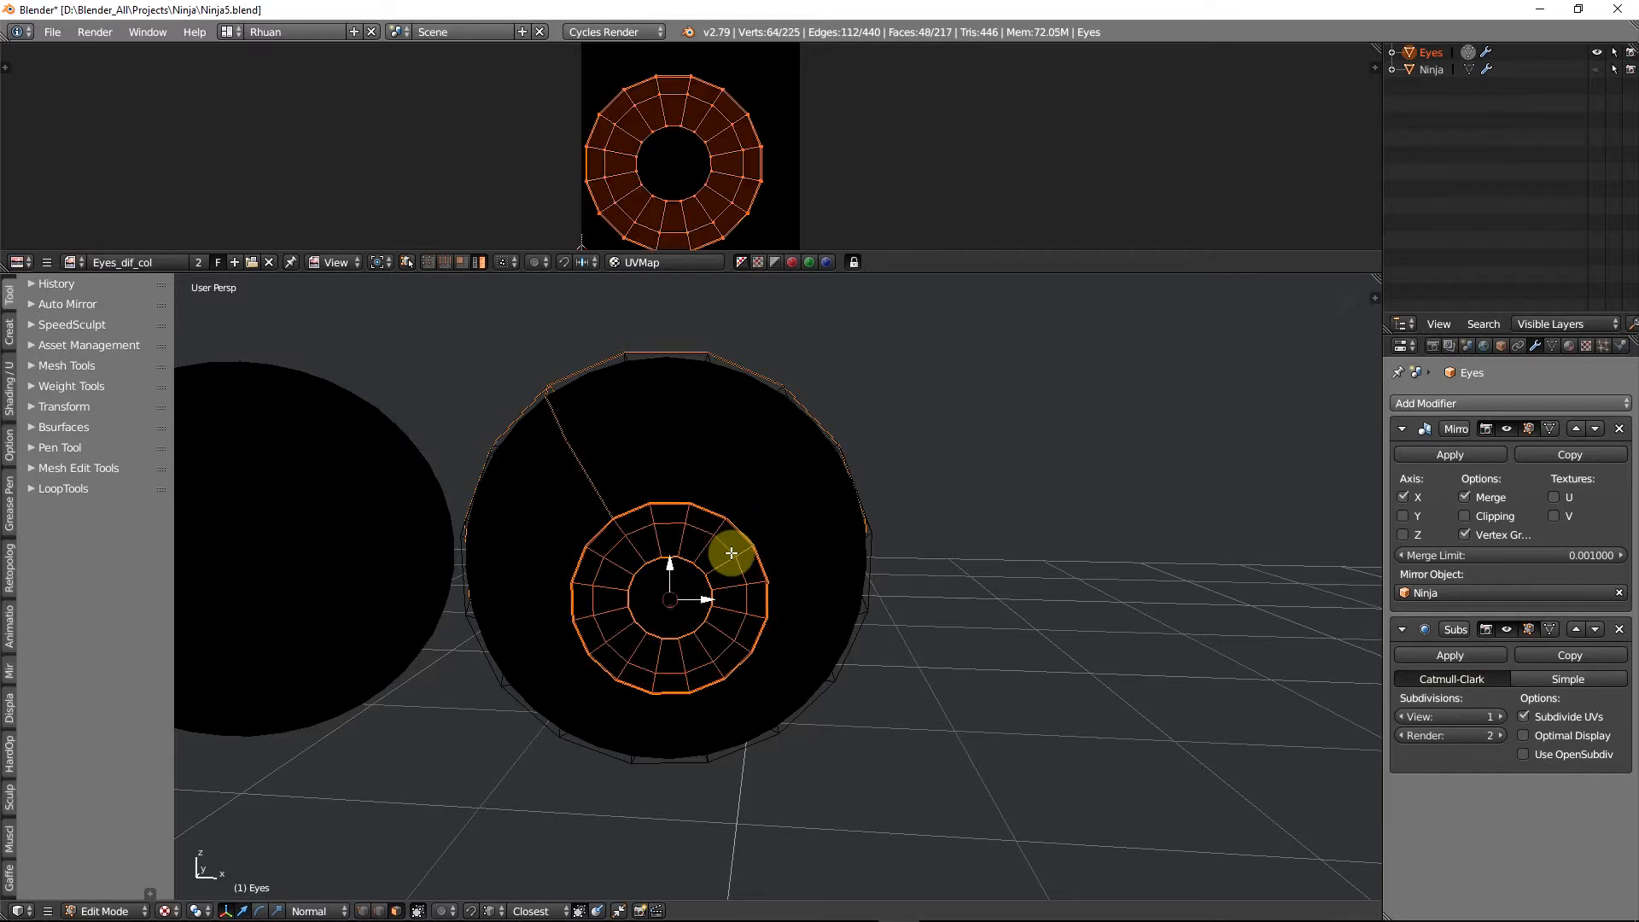
scroll(731, 553, "down", 2)
mouse_move(707, 515)
middle_mouse_down()
mouse_move(644, 516)
mouse_move(703, 522)
mouse_move(733, 495)
mouse_move(753, 531)
middle_mouse_up()
key("Tab")
scroll(733, 495, "up", 2)
scroll(733, 495, "down", 1)
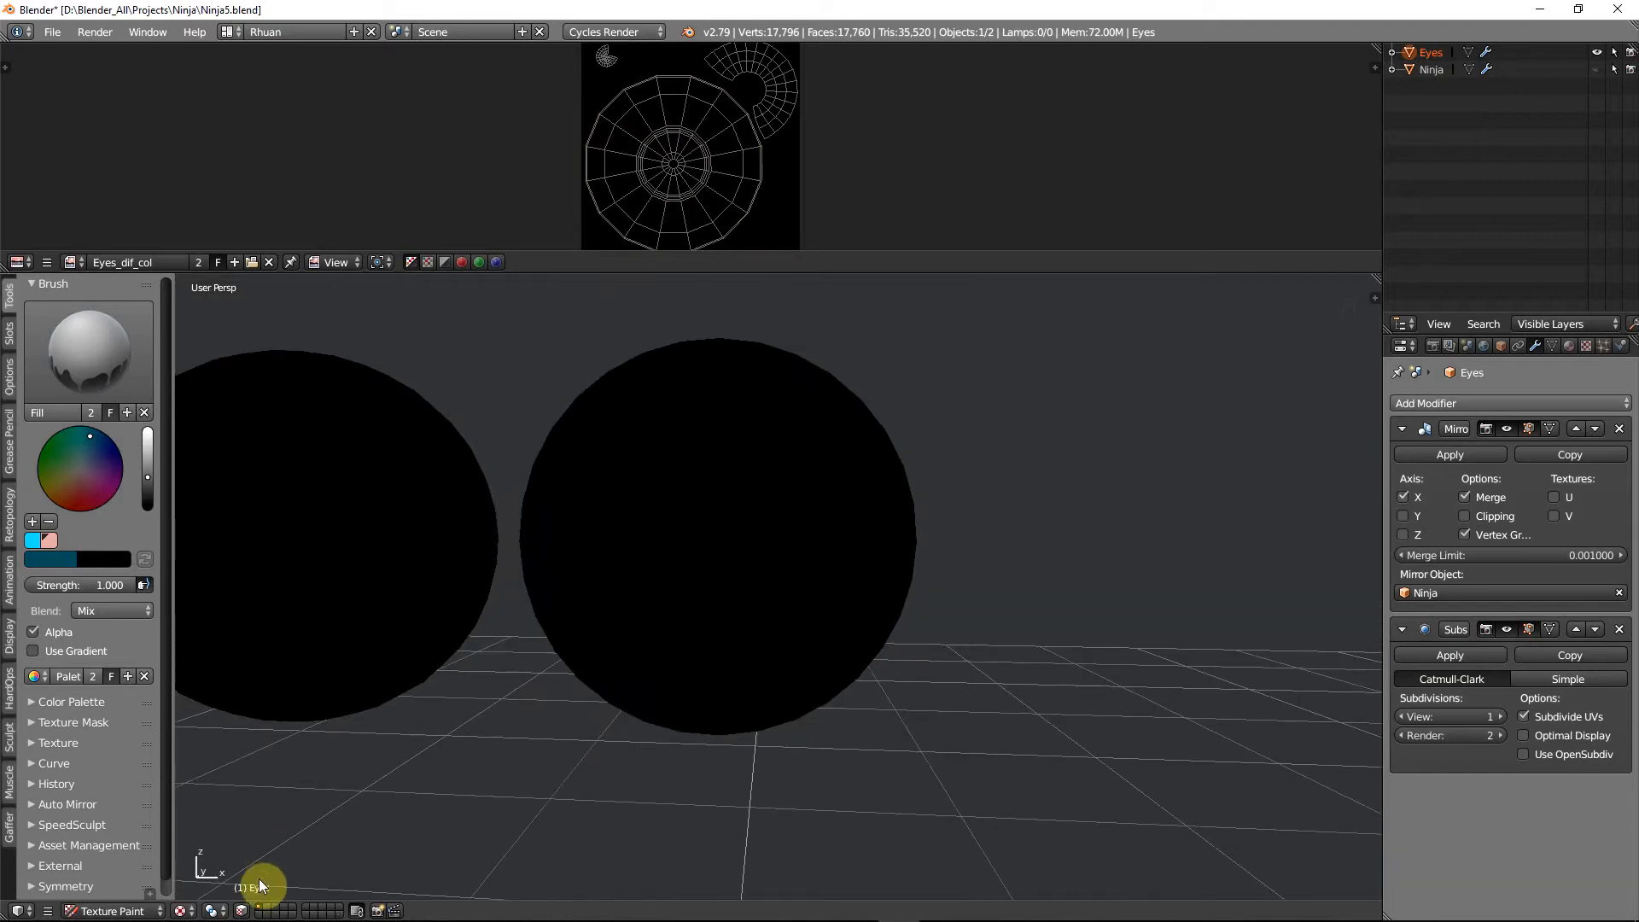
left_click(242, 911)
middle_click_drag(814, 483, 797, 489)
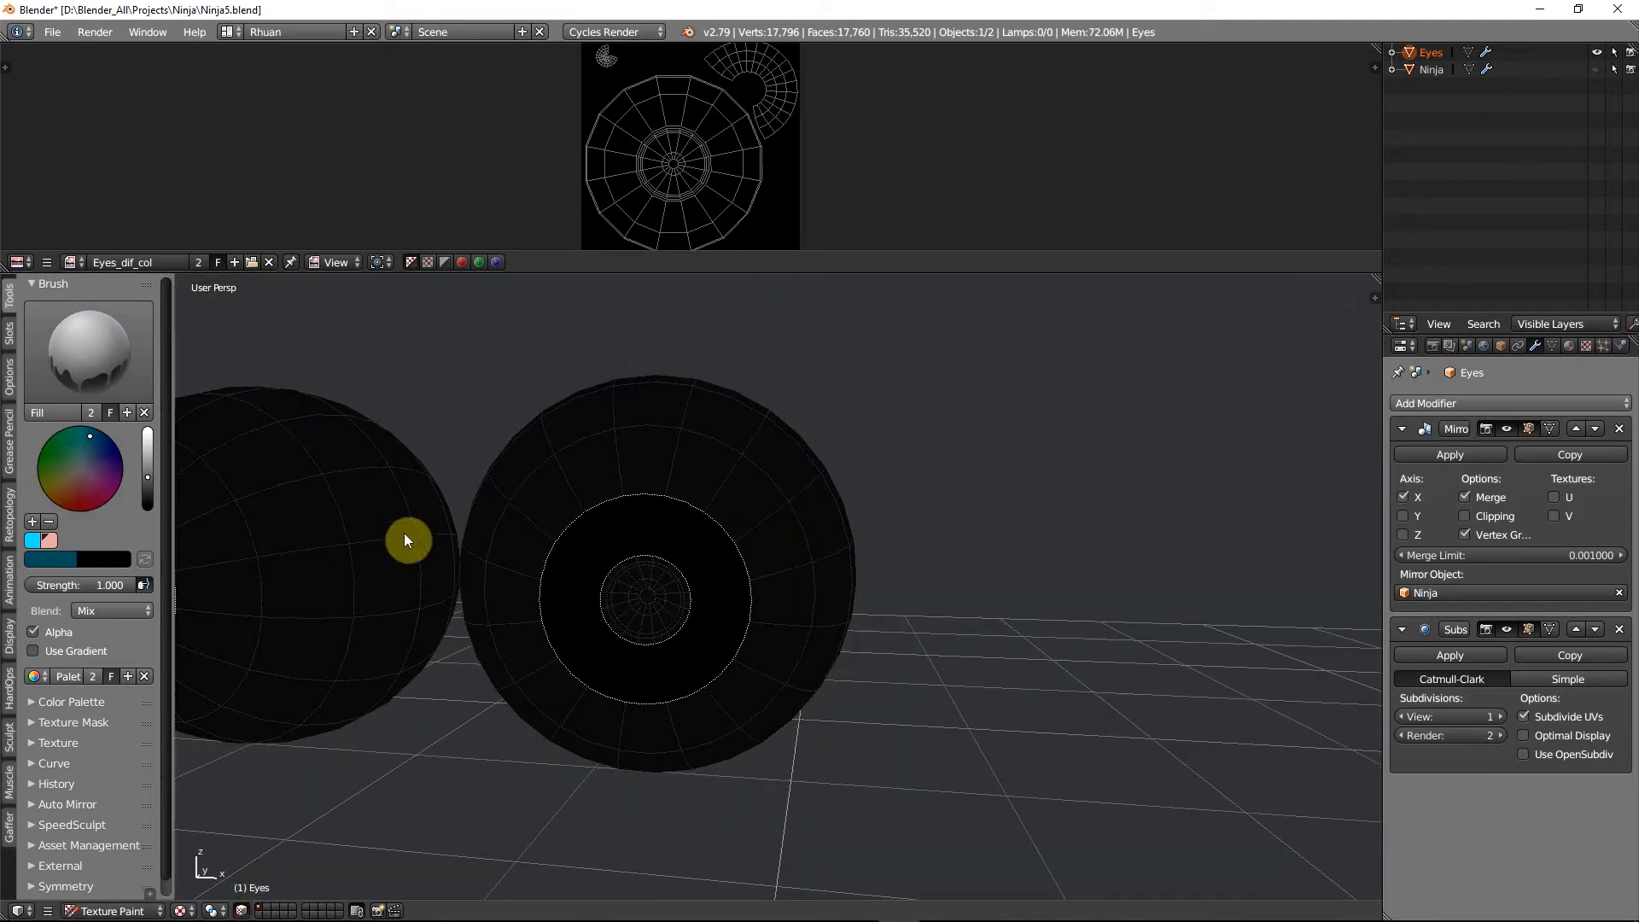
Set the Fill brush colour to a dark orange
mouse_move(98, 472)
left_mouse_down()
mouse_move(74, 489)
mouse_move(154, 426)
left_mouse_up()
left_click_drag(76, 503, 58, 504)
left_click_drag(147, 433, 147, 456)
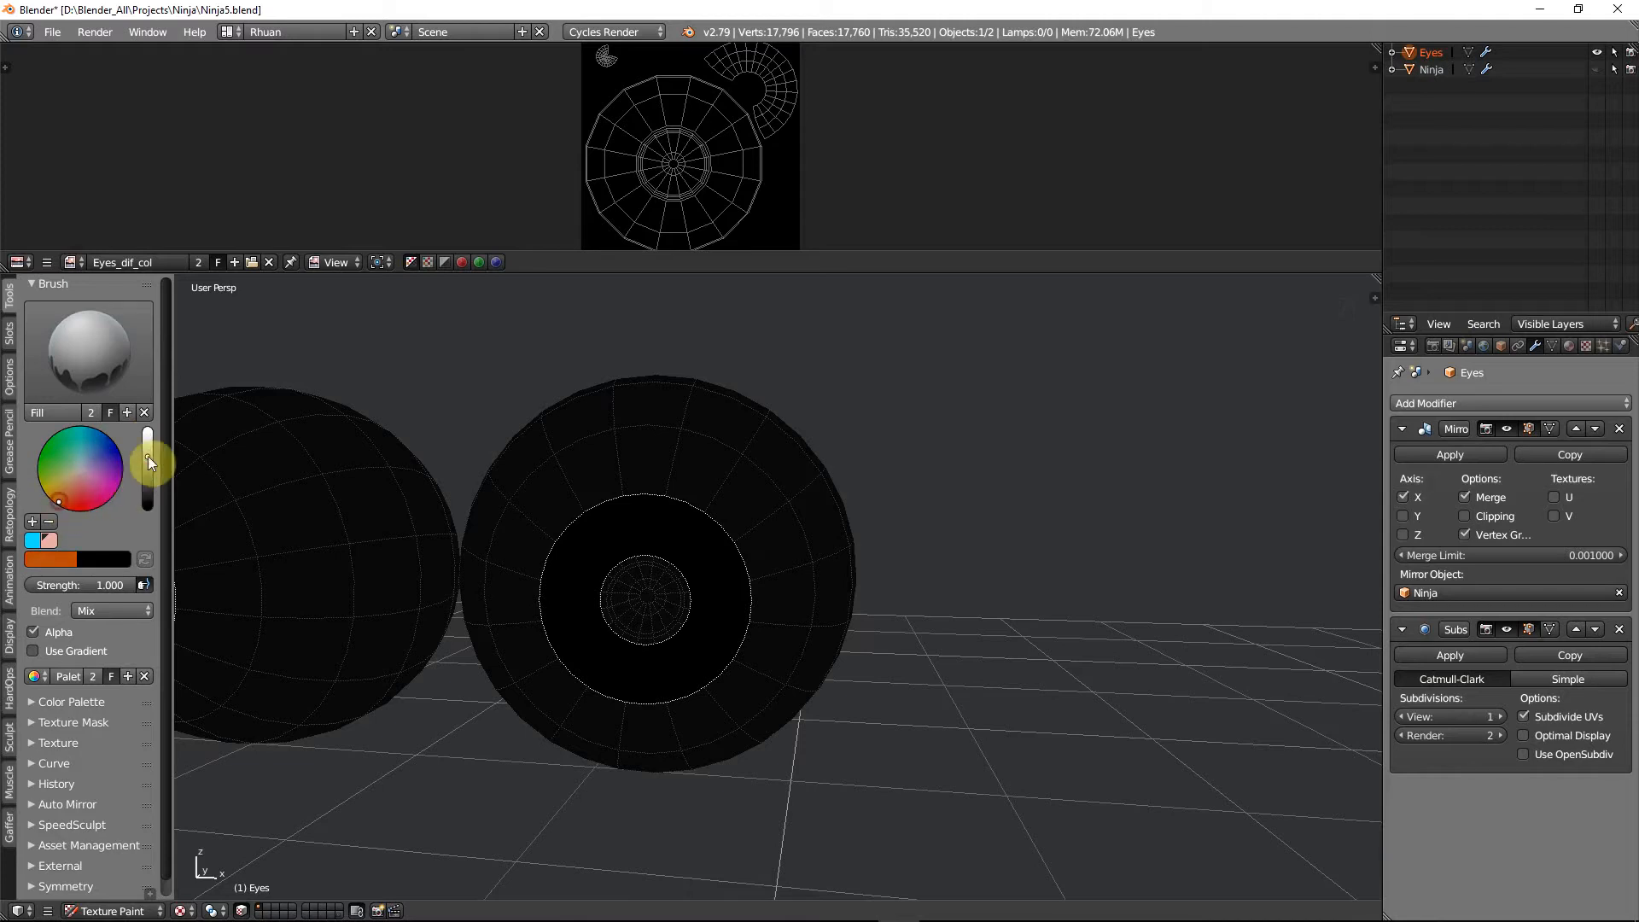
left_click_drag(147, 456, 147, 464)
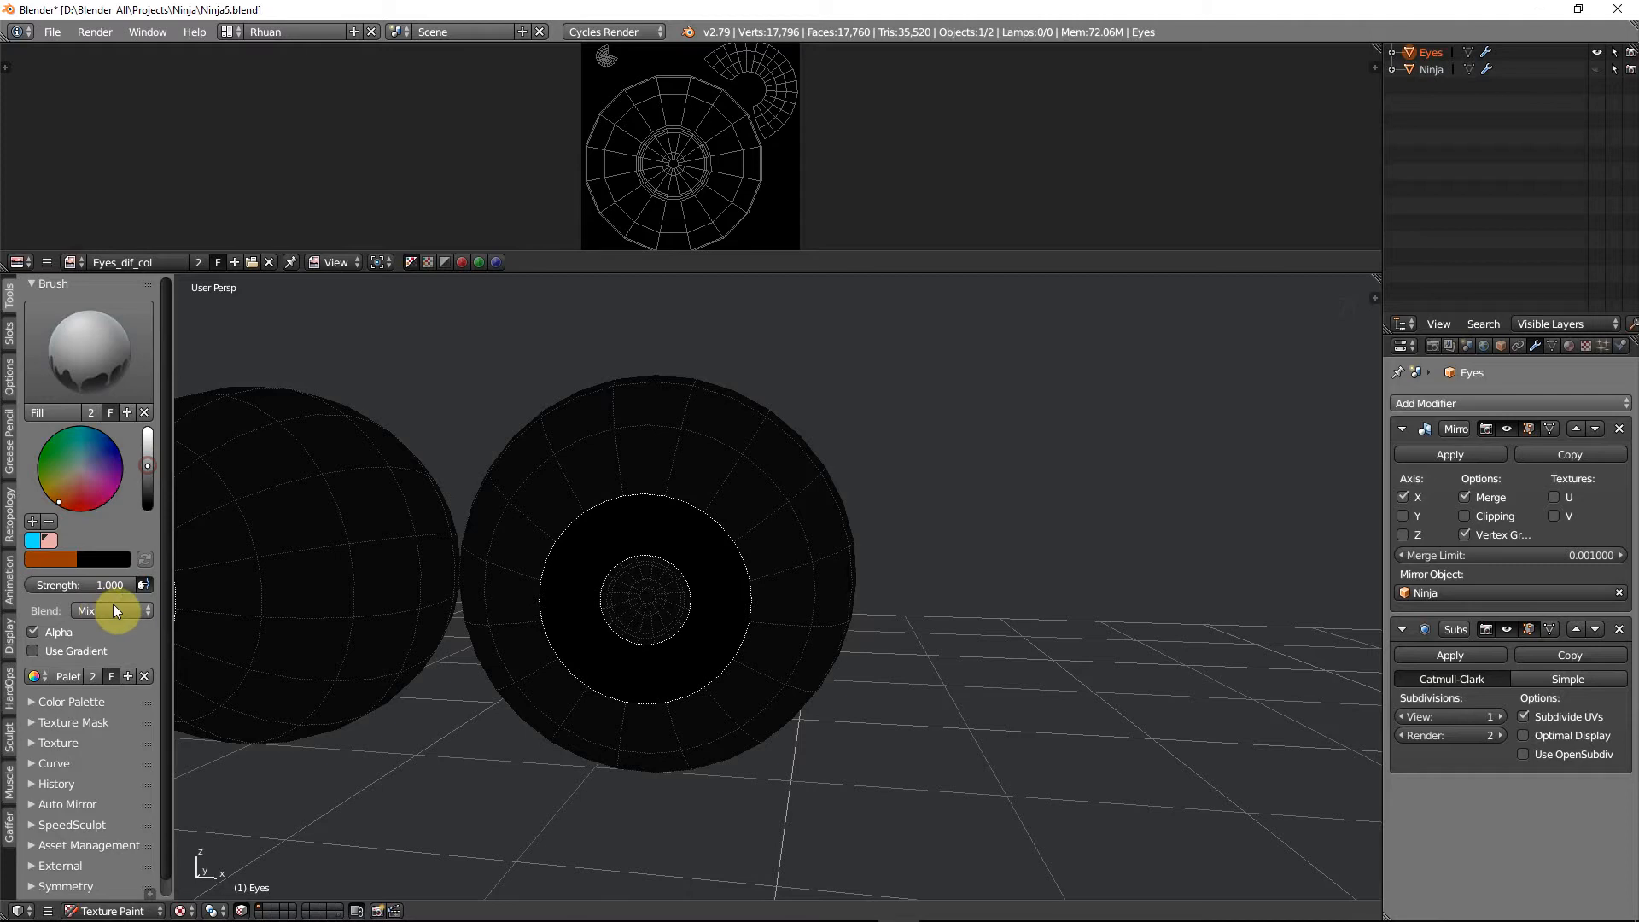
left_click(585, 584)
scroll(586, 583, "down", 6)
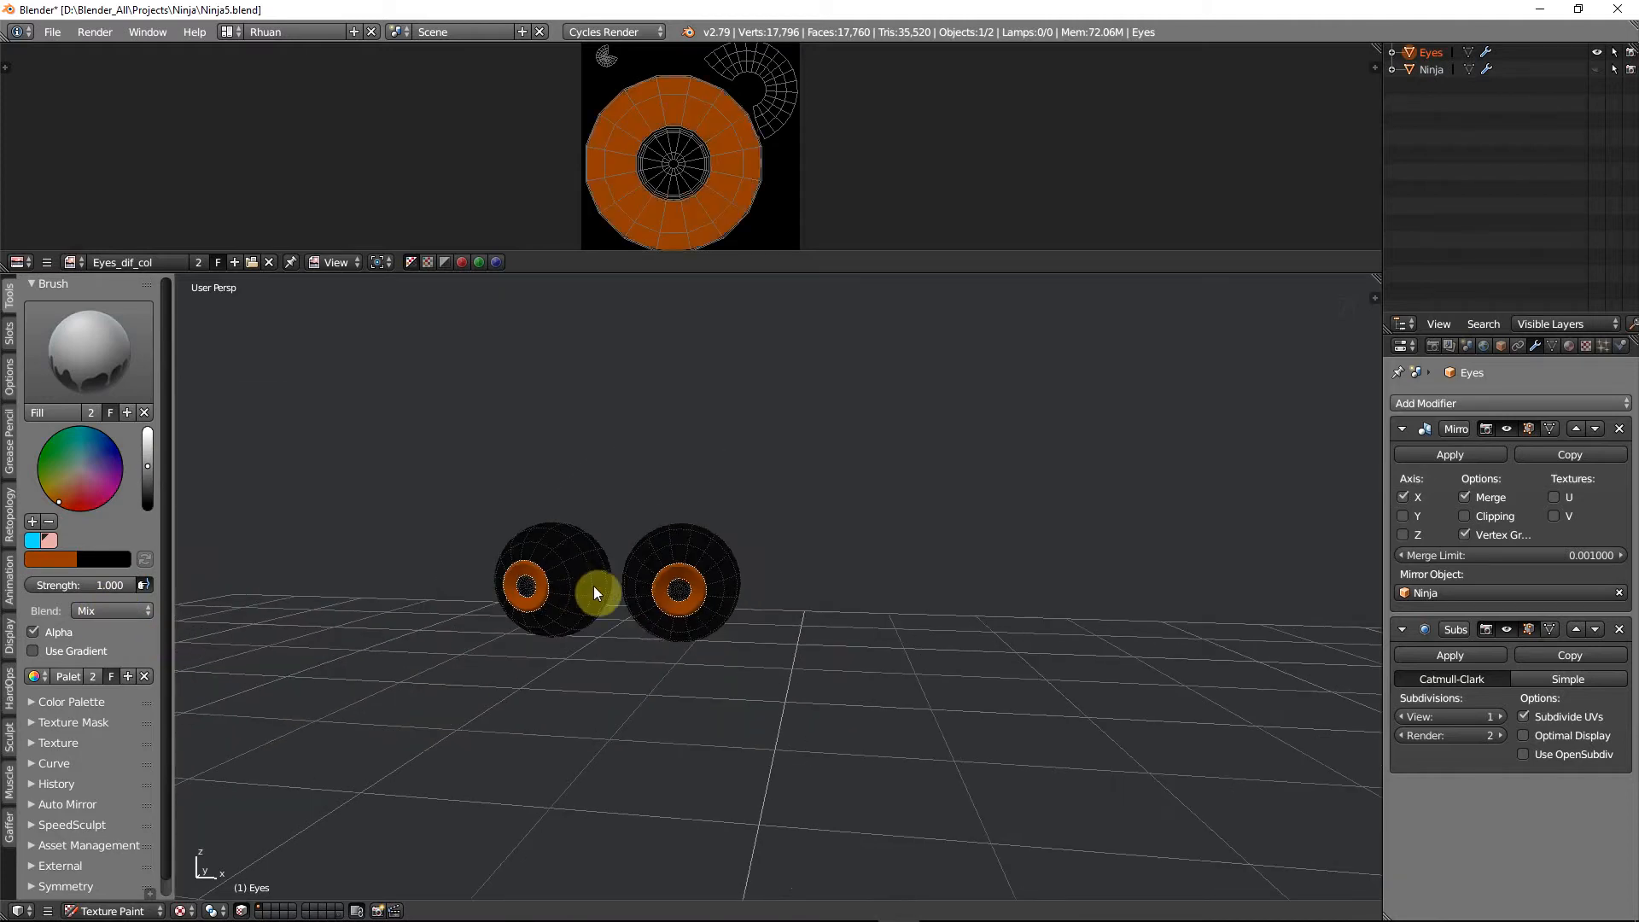
scroll(644, 587, "up", 2)
scroll(644, 587, "up", 6)
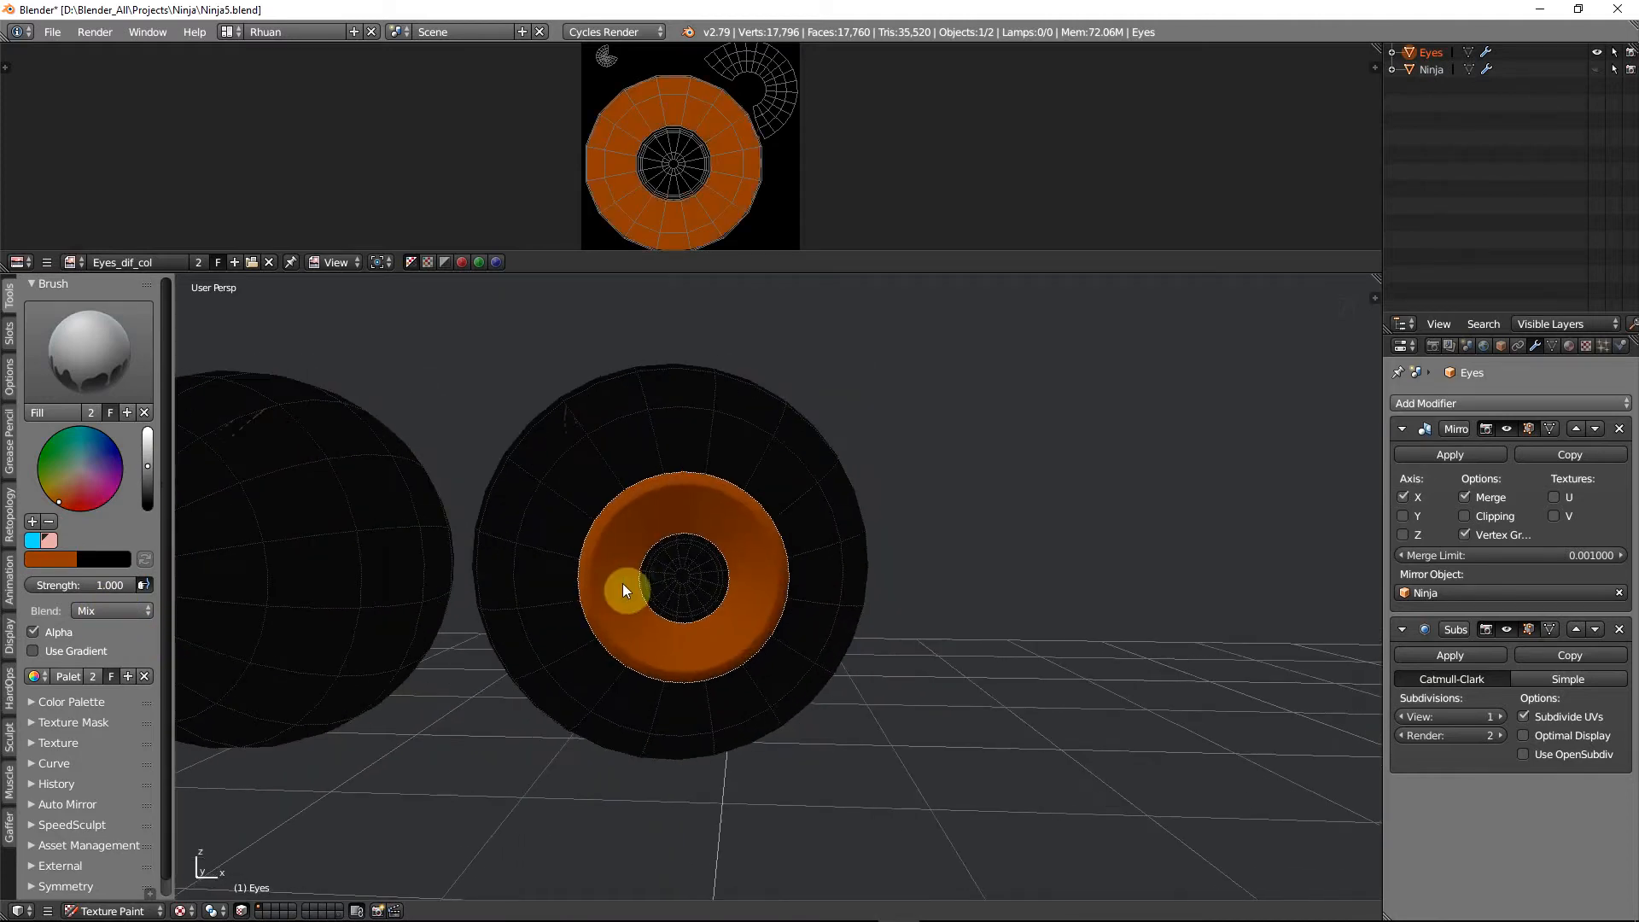
left_click(602, 555)
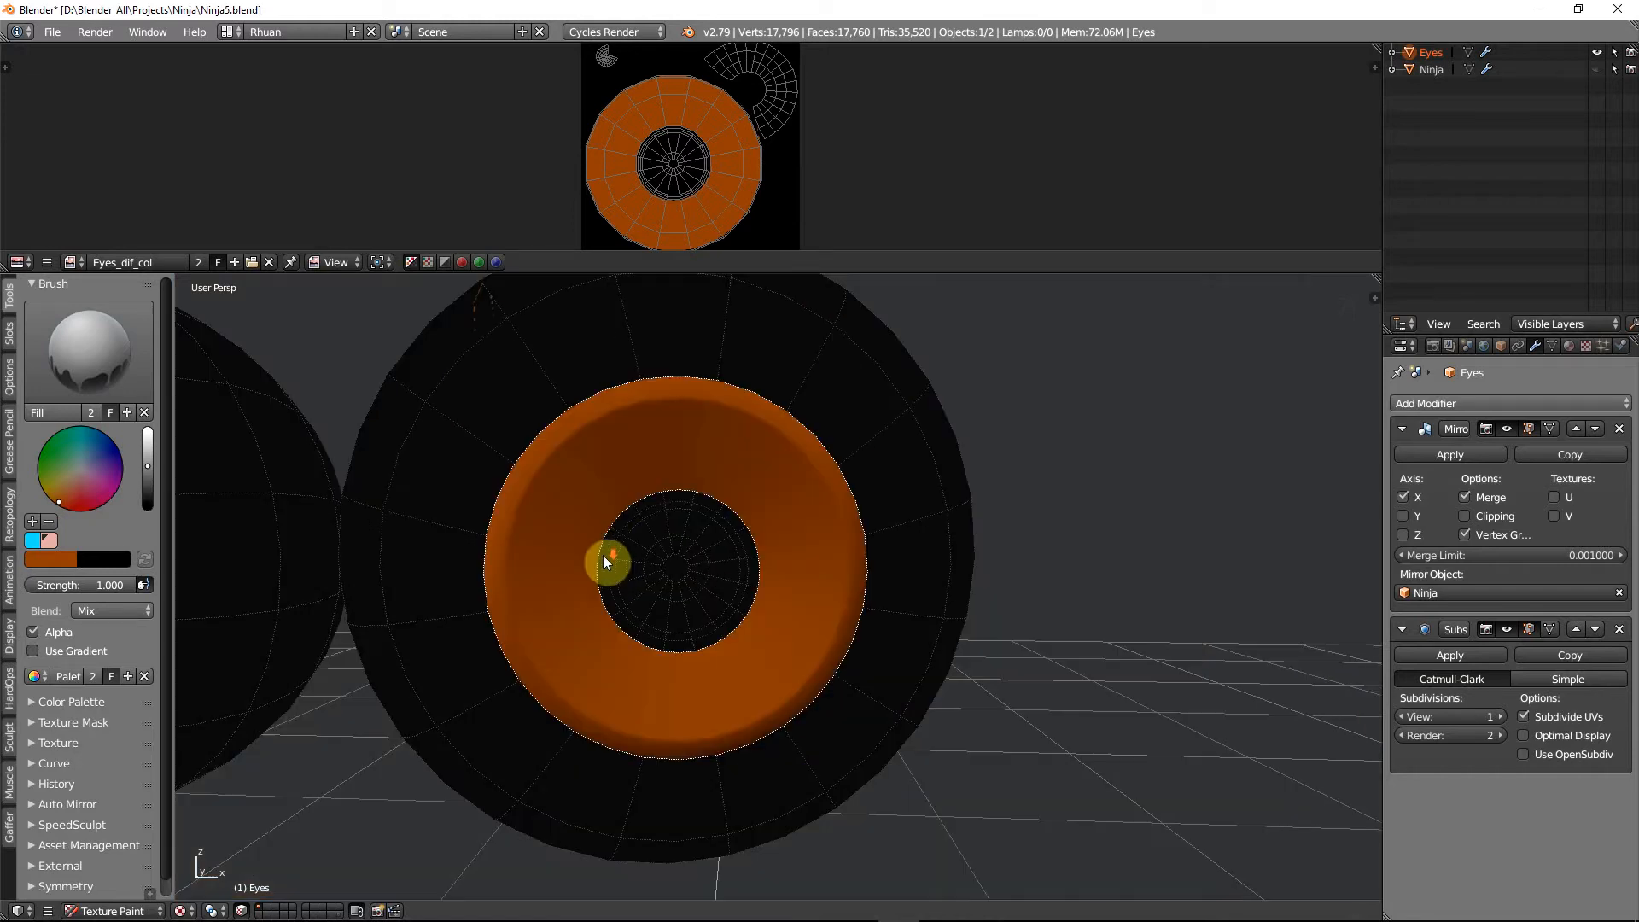
middle_click_drag(641, 494, 688, 529)
key("ctrl+z")
middle_click_drag(754, 623, 754, 517)
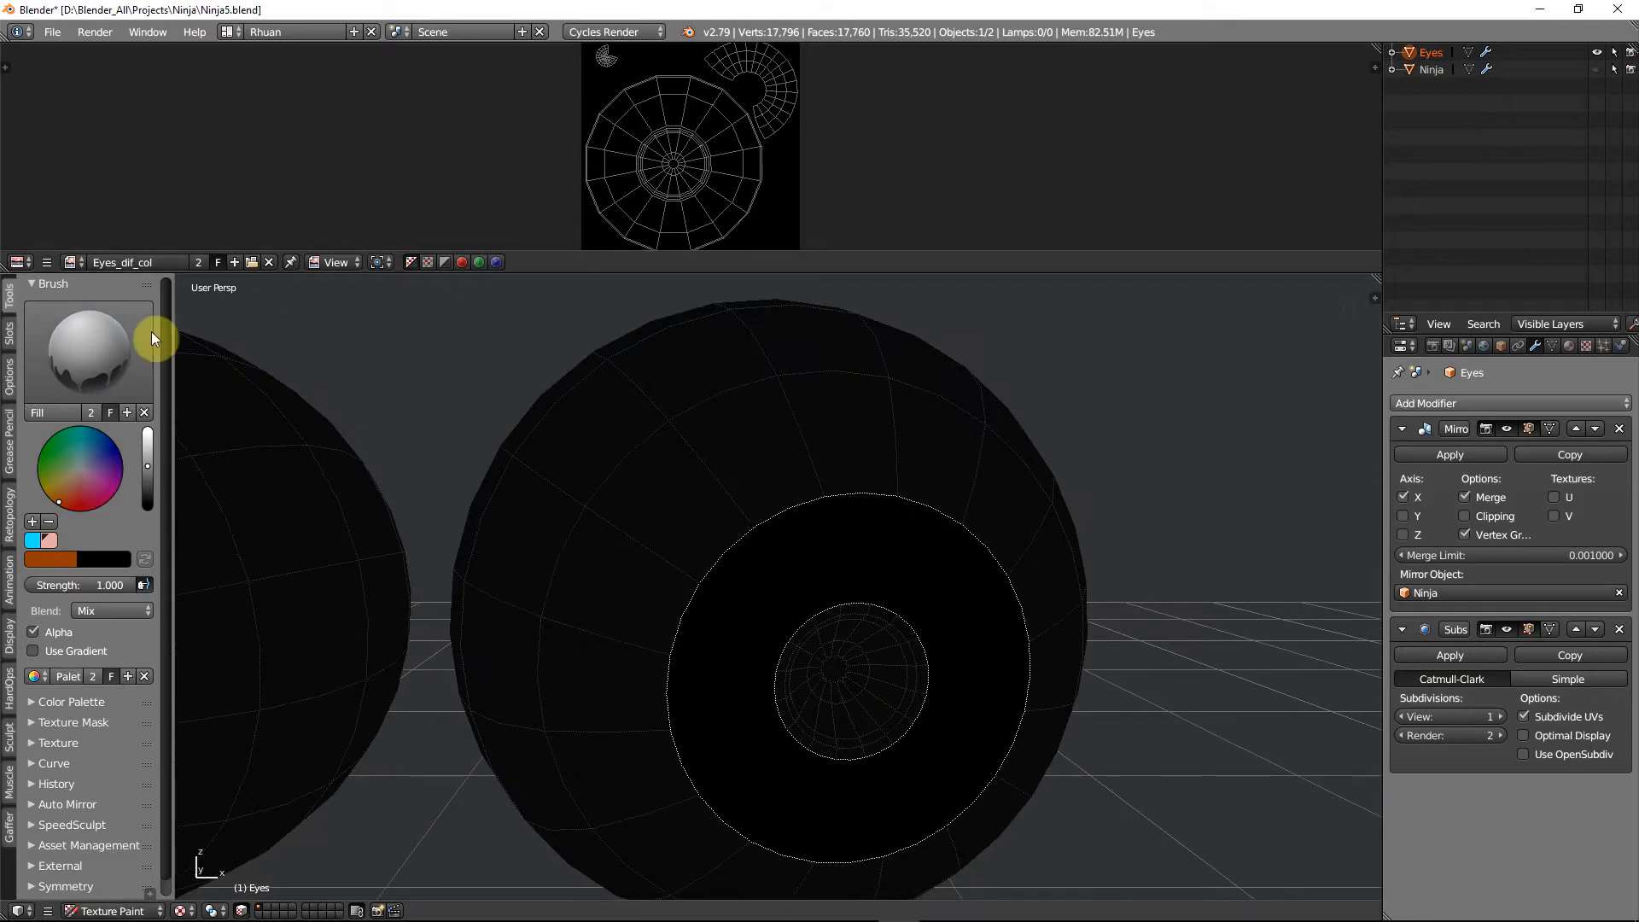
Show the Project Paint options and fill the masked iris ring with dark orange
left_click(12, 378)
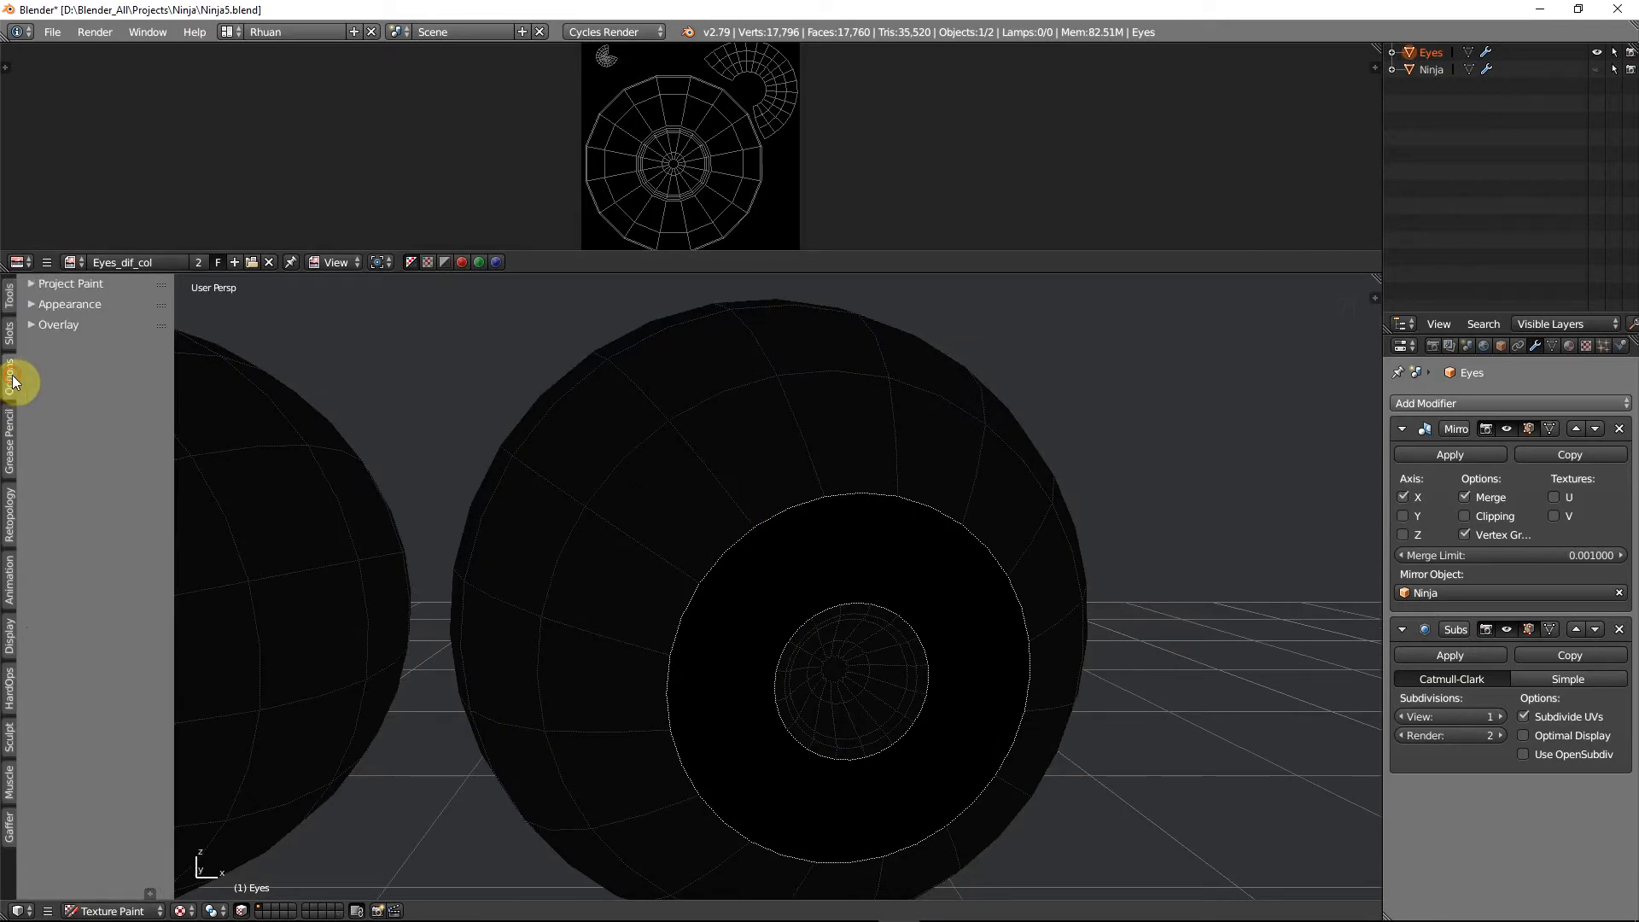
left_click(29, 282)
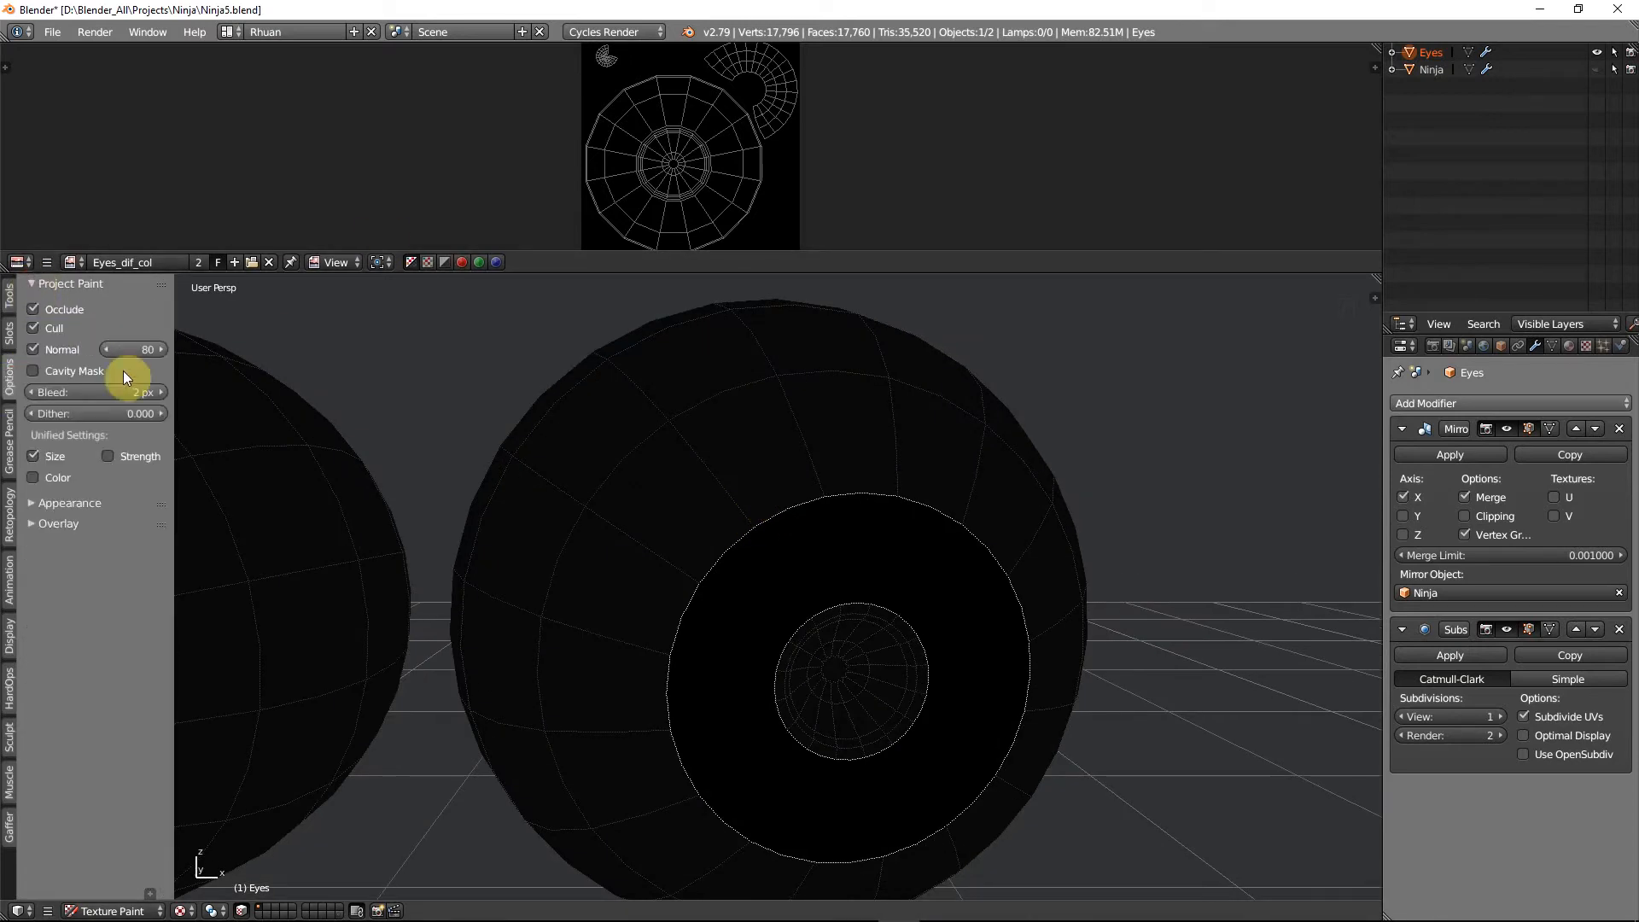
mouse_move(722, 592)
middle_mouse_down()
mouse_move(768, 613)
mouse_move(1056, 572)
mouse_move(1050, 520)
mouse_move(1009, 510)
mouse_move(1041, 559)
mouse_move(1010, 488)
mouse_move(981, 515)
mouse_move(625, 527)
mouse_move(731, 556)
mouse_move(658, 453)
mouse_move(834, 461)
mouse_move(1123, 560)
mouse_move(1006, 563)
mouse_move(1067, 460)
mouse_move(890, 453)
middle_mouse_up()
left_click(1009, 508)
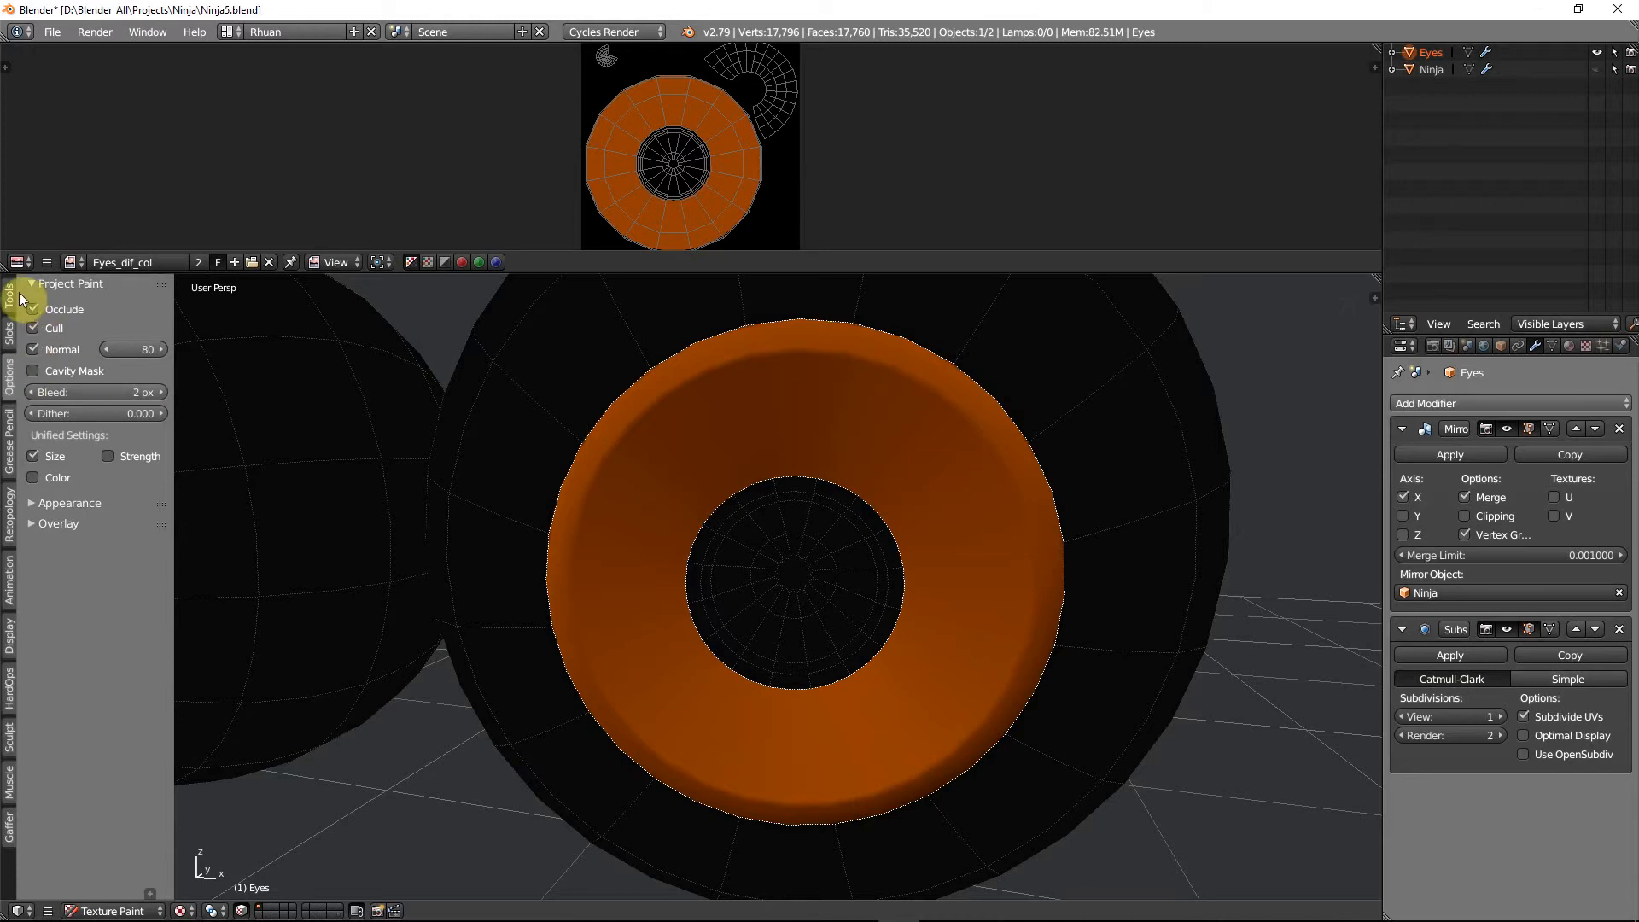
middle_click_drag(794, 623, 707, 506)
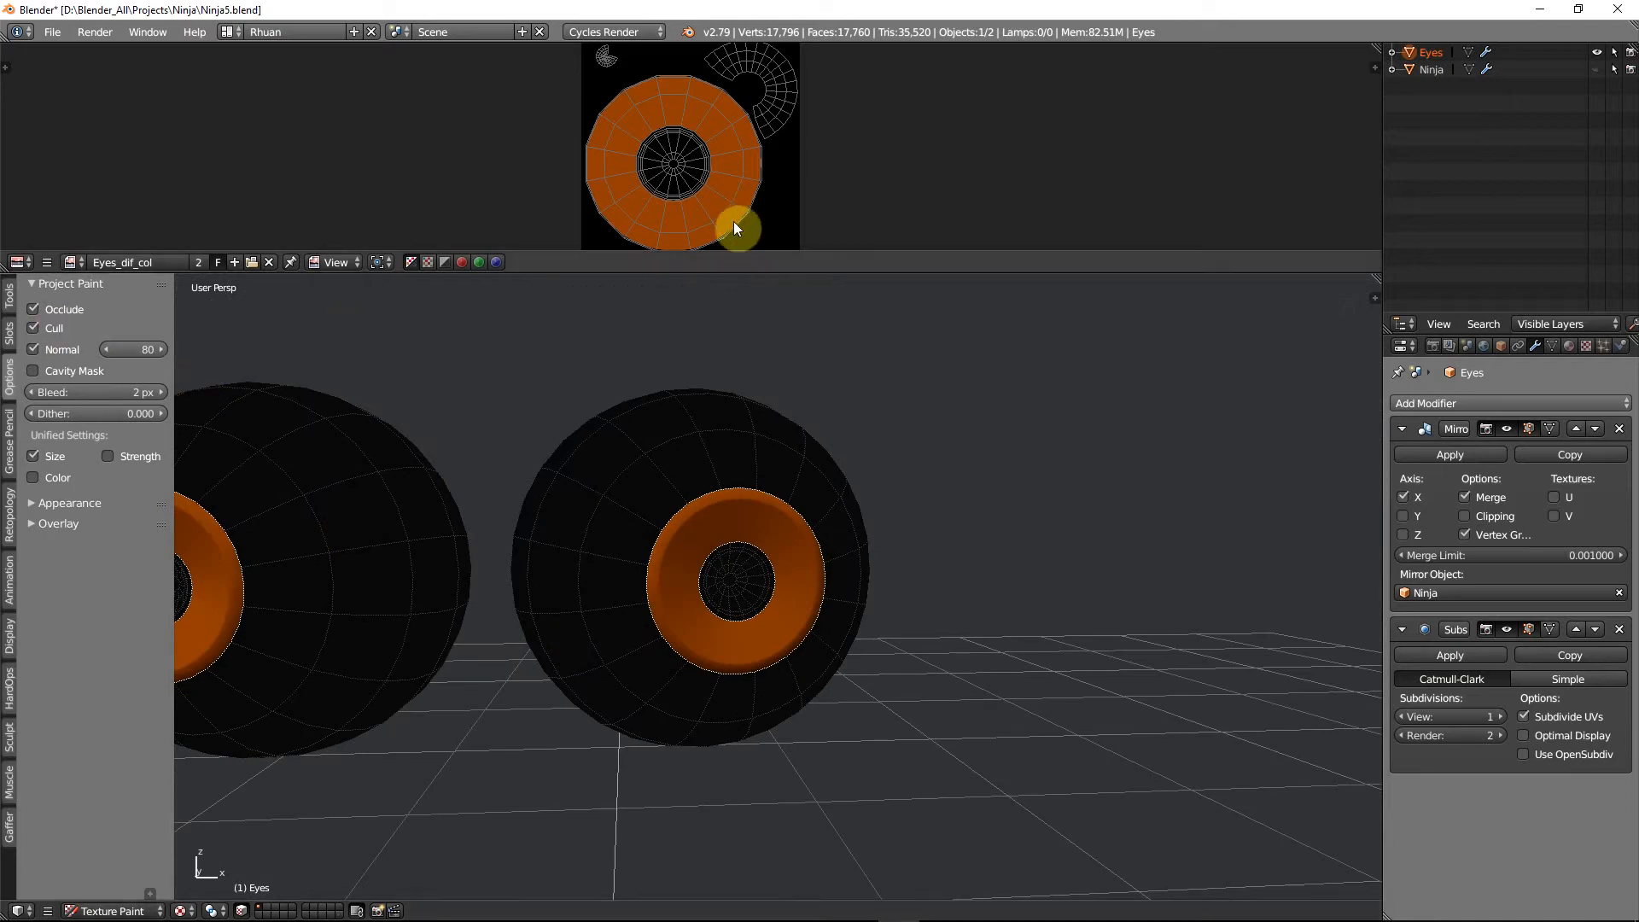
Invert the face selection on the eye mesh in Edit Mode, excluding the iris ring
key("Tab")
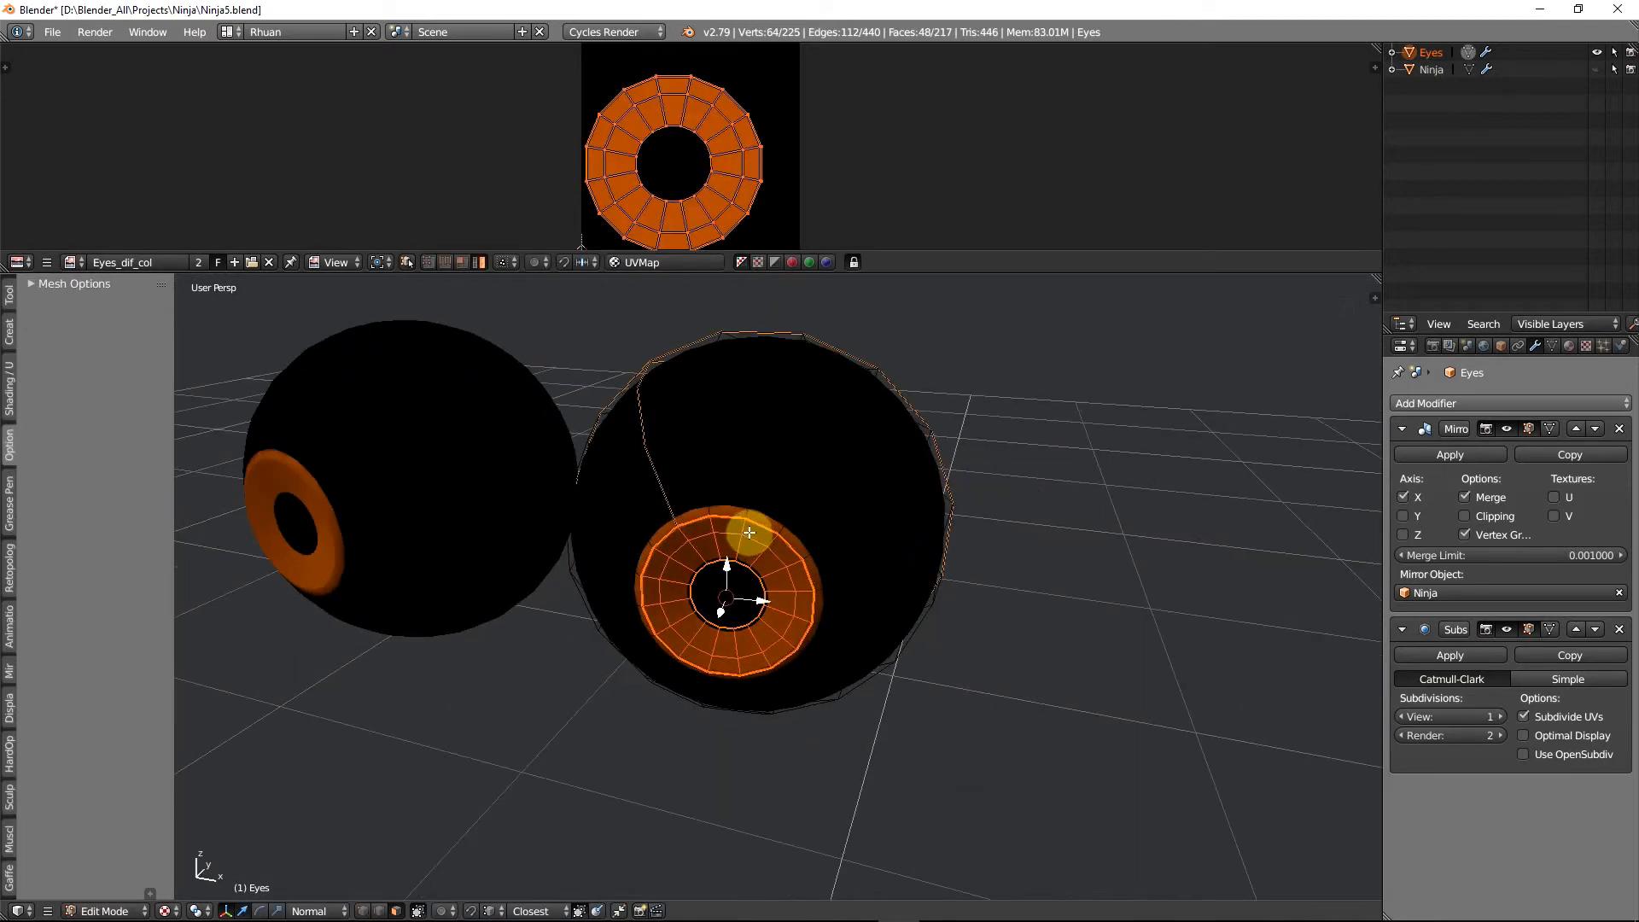
key("ctrl+l")
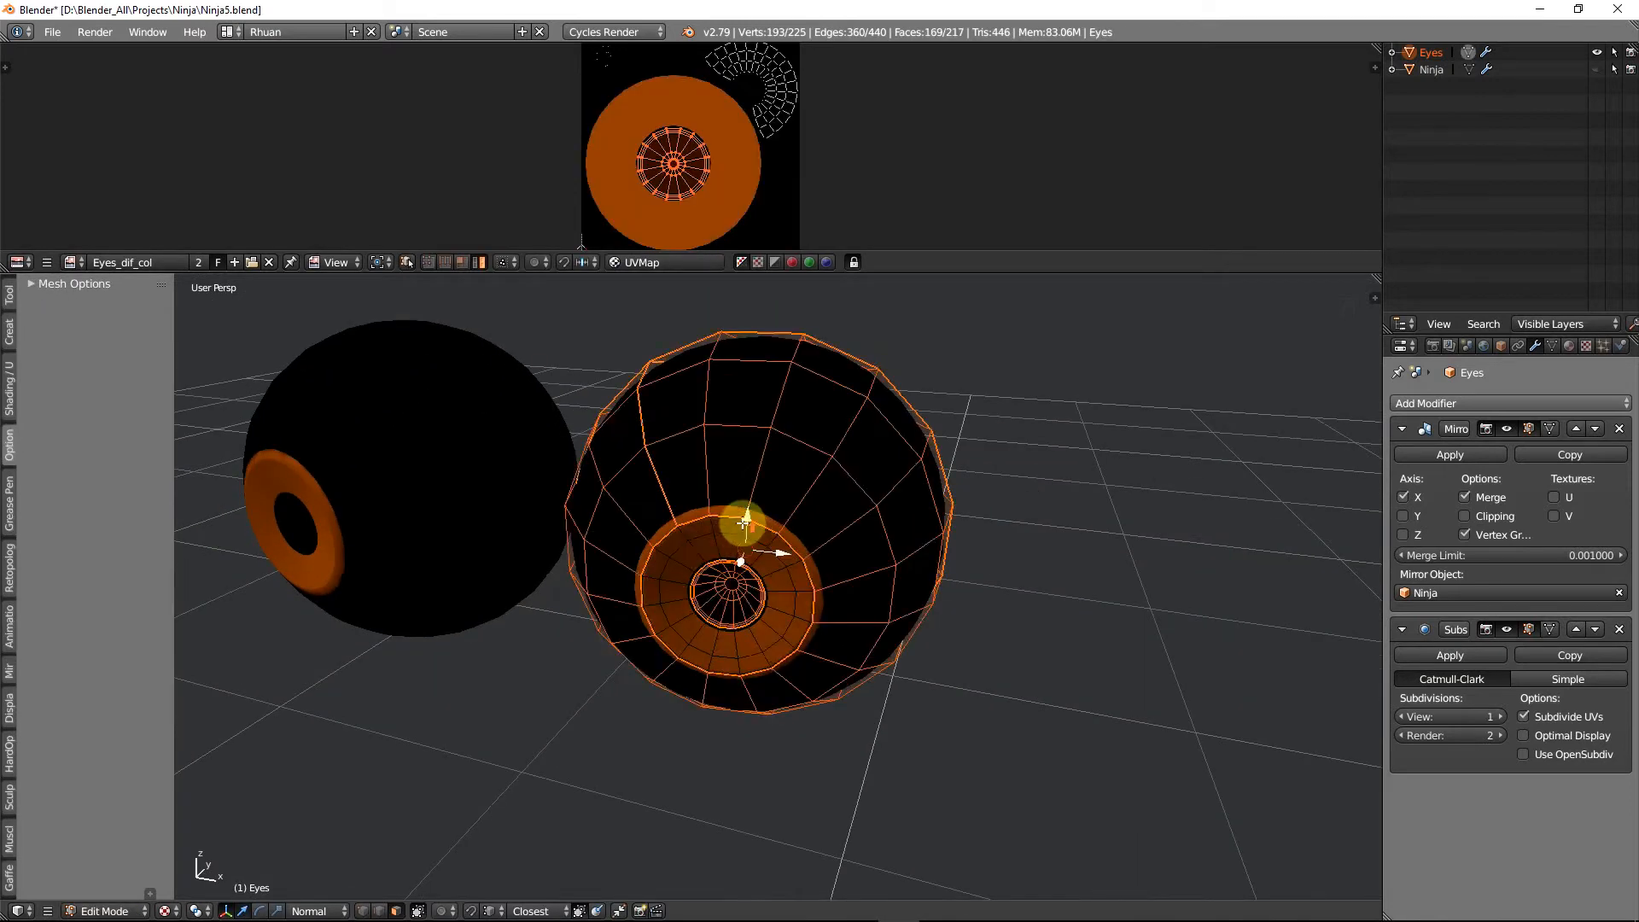
key("KP_Decimal")
scroll(775, 556, "up", 1)
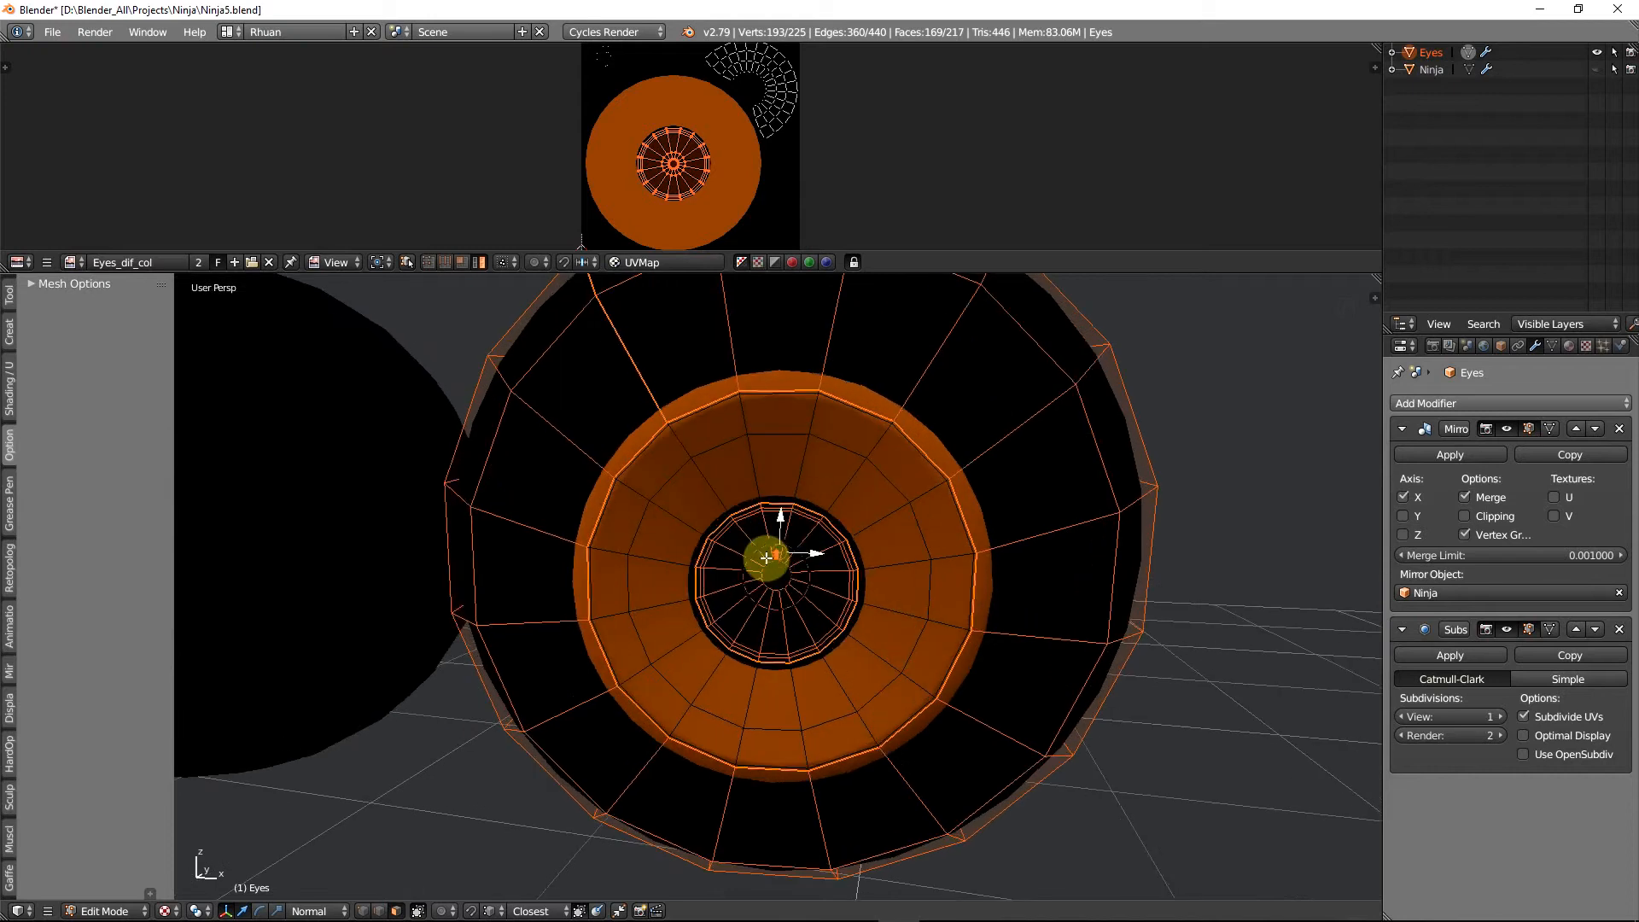
Deselect the pupil's faces with Circle Select, switch to solid shading and return to Texture Paint mode
scroll(779, 558, "up", 1)
mouse_move(779, 558)
middle_mouse_down()
mouse_move(776, 533)
mouse_move(717, 566)
mouse_move(771, 640)
mouse_move(827, 549)
mouse_move(787, 589)
mouse_move(819, 615)
mouse_move(811, 523)
mouse_move(1037, 636)
mouse_move(944, 666)
mouse_move(765, 648)
mouse_move(676, 597)
mouse_move(682, 571)
middle_mouse_up()
key("c")
right_click(794, 575)
scroll(792, 576, "down", 5)
key("z")
key("z")
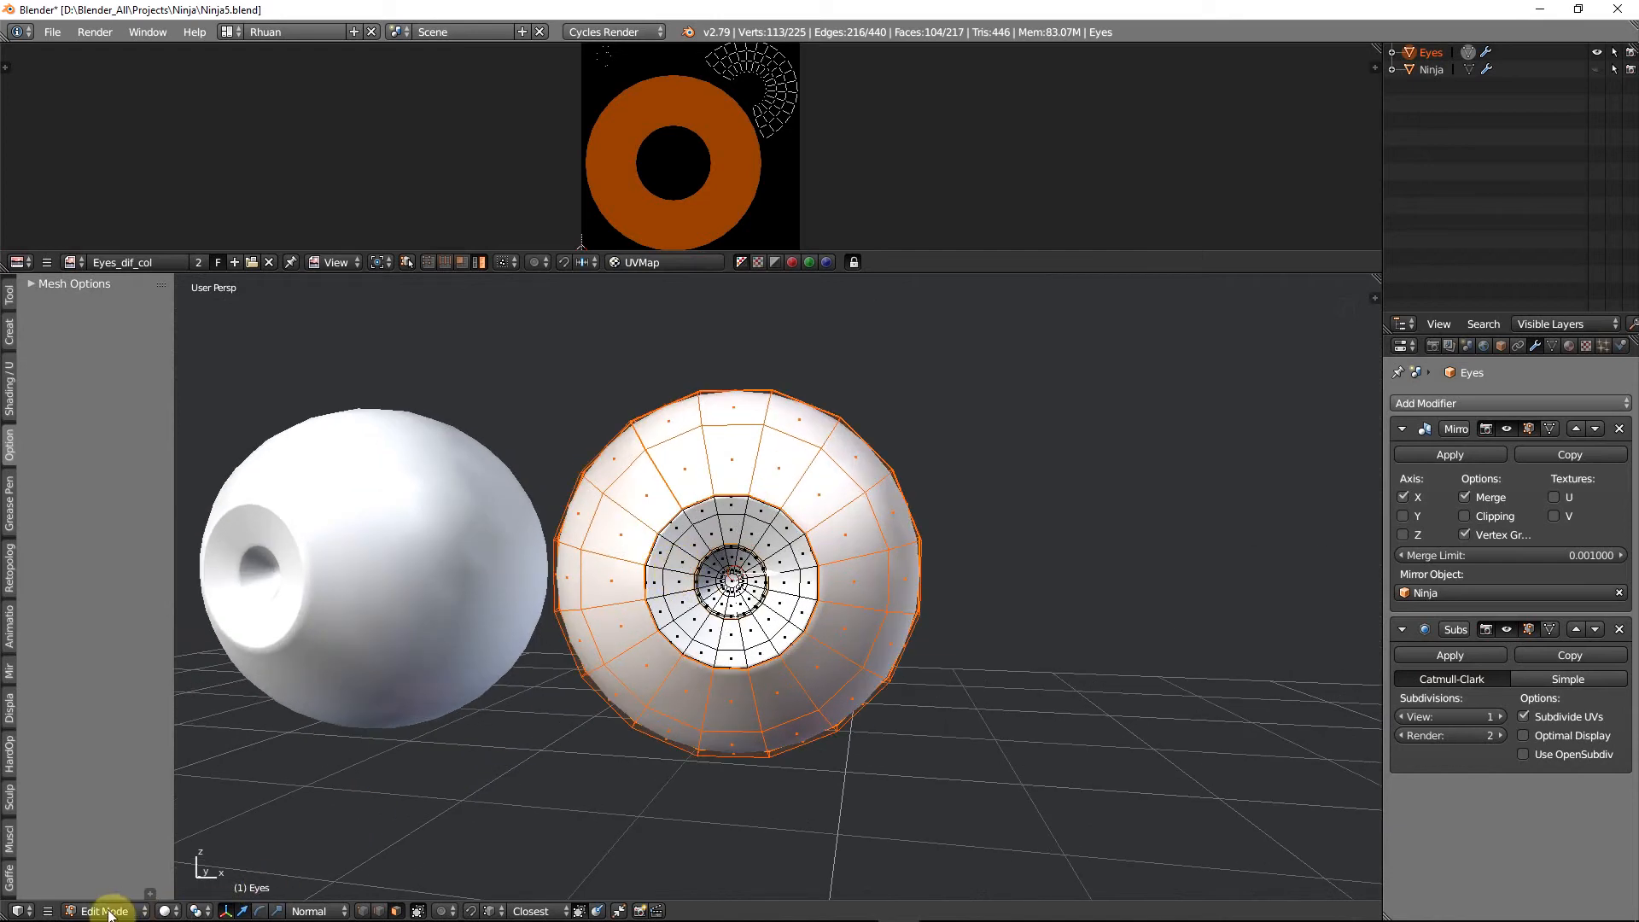
key("Tab")
scroll(782, 630, "up", 1)
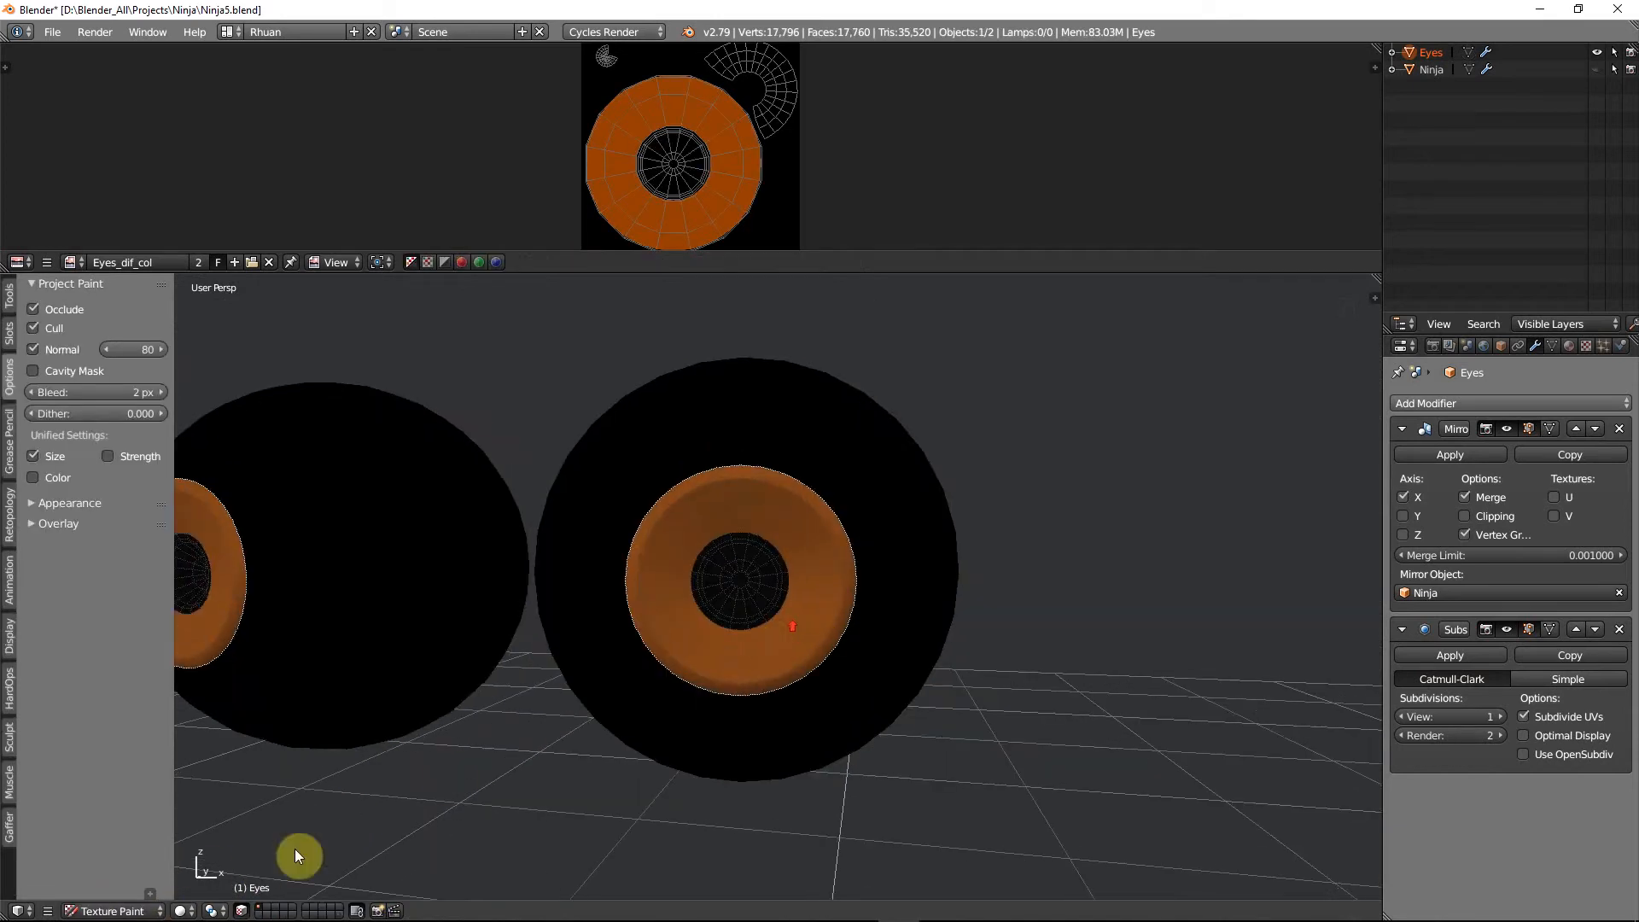
mouse_move(720, 622)
middle_mouse_down()
mouse_move(914, 678)
mouse_move(739, 607)
middle_mouse_up()
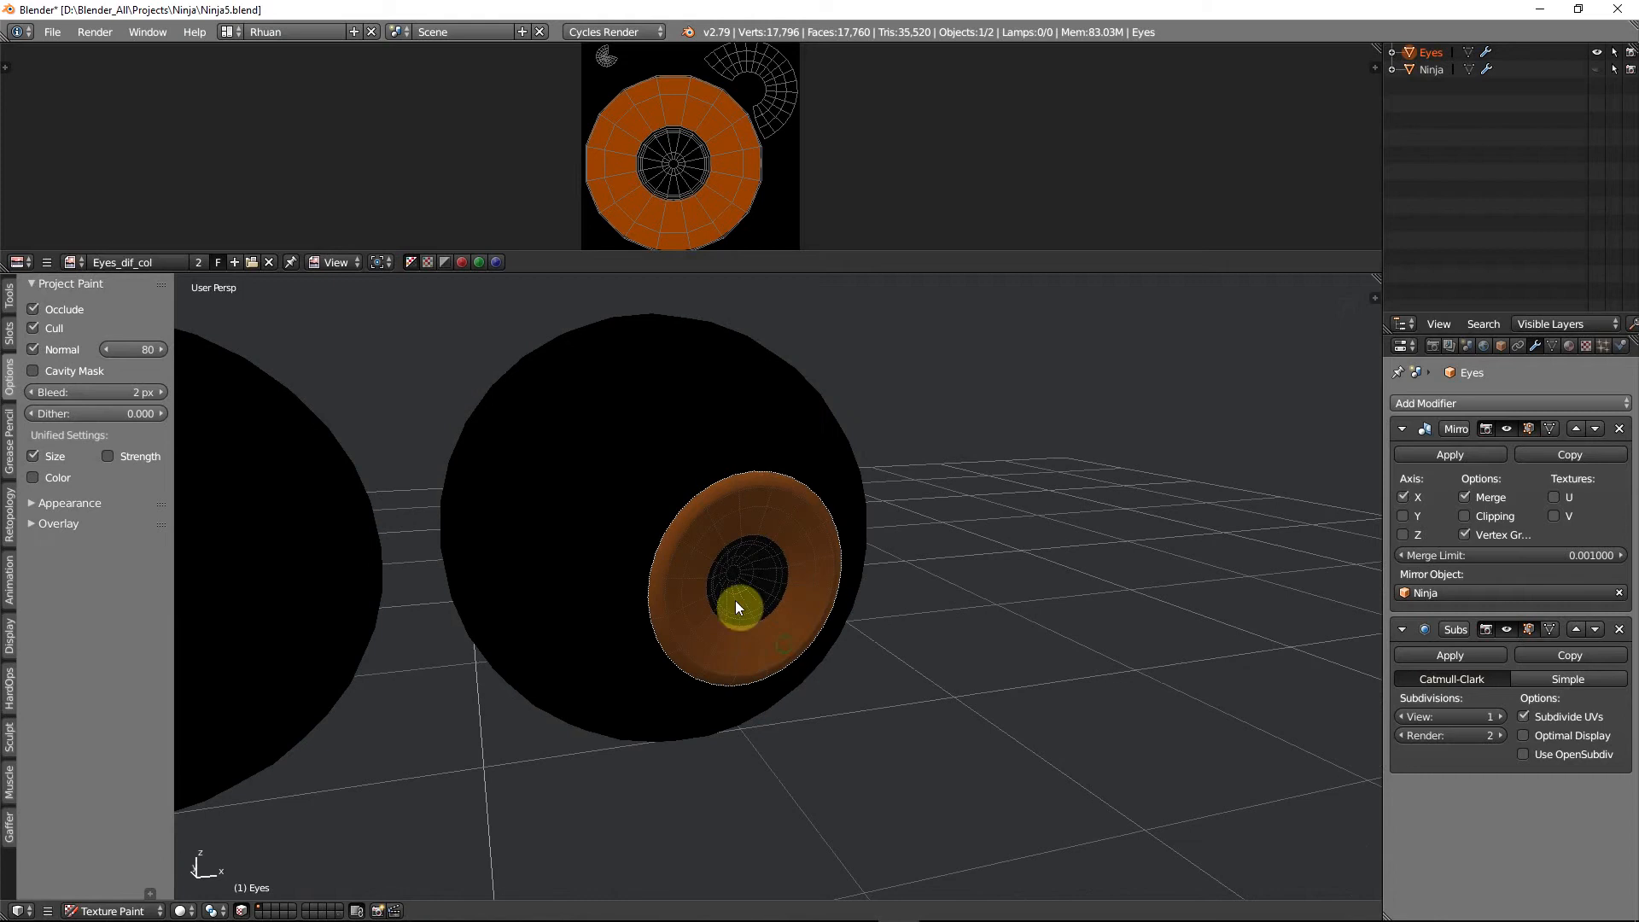
Set the Fill brush colour to a very pale pinkish white and fill the masked white of the eye
left_click(11, 294)
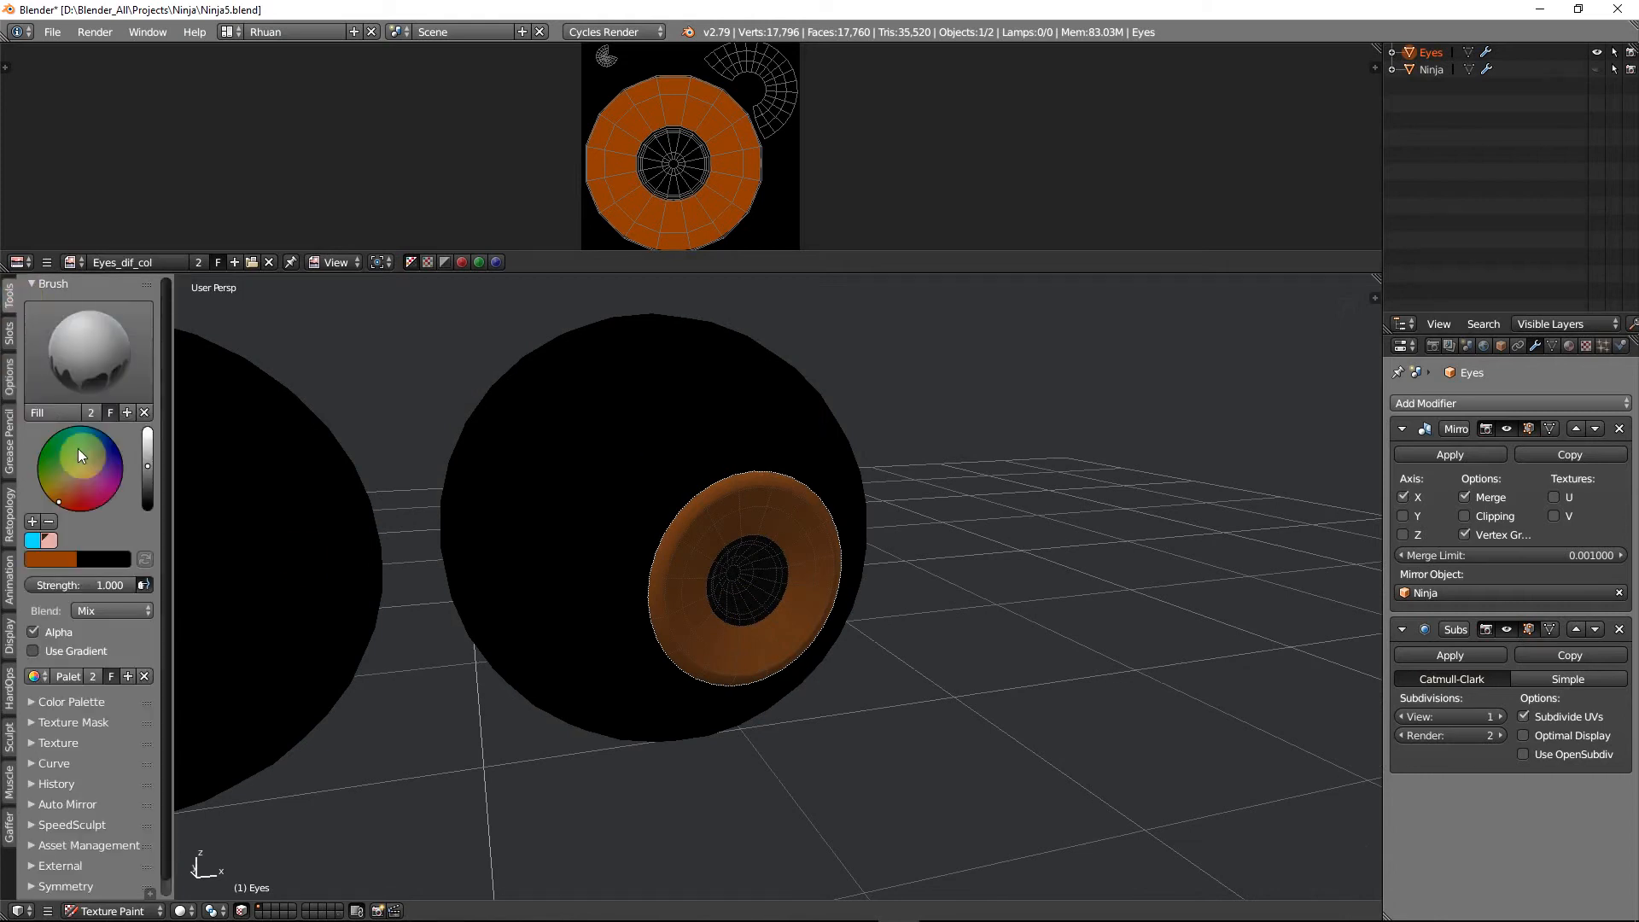
left_click_drag(150, 468, 148, 435)
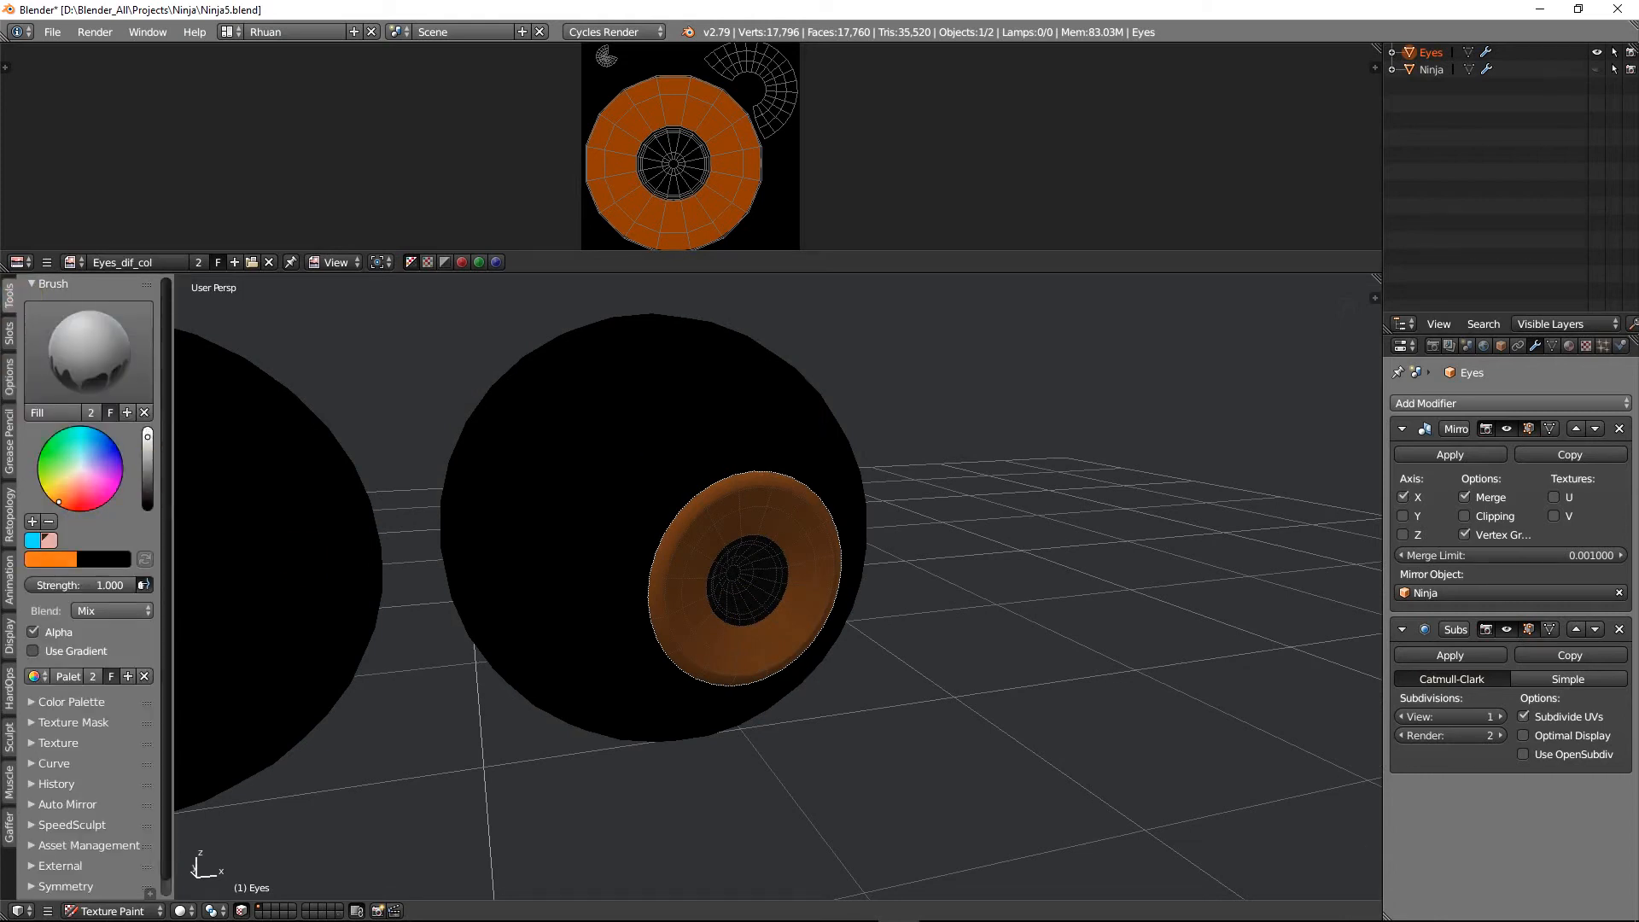
left_click_drag(64, 493, 72, 475)
left_click(512, 488)
scroll(514, 479, "down", 4)
mouse_move(514, 479)
middle_mouse_down()
mouse_move(613, 555)
mouse_move(505, 521)
mouse_move(601, 580)
mouse_move(769, 555)
mouse_move(725, 503)
mouse_move(518, 565)
mouse_move(451, 568)
mouse_move(443, 540)
mouse_move(711, 563)
mouse_move(649, 560)
middle_mouse_up()
scroll(602, 580, "up", 5)
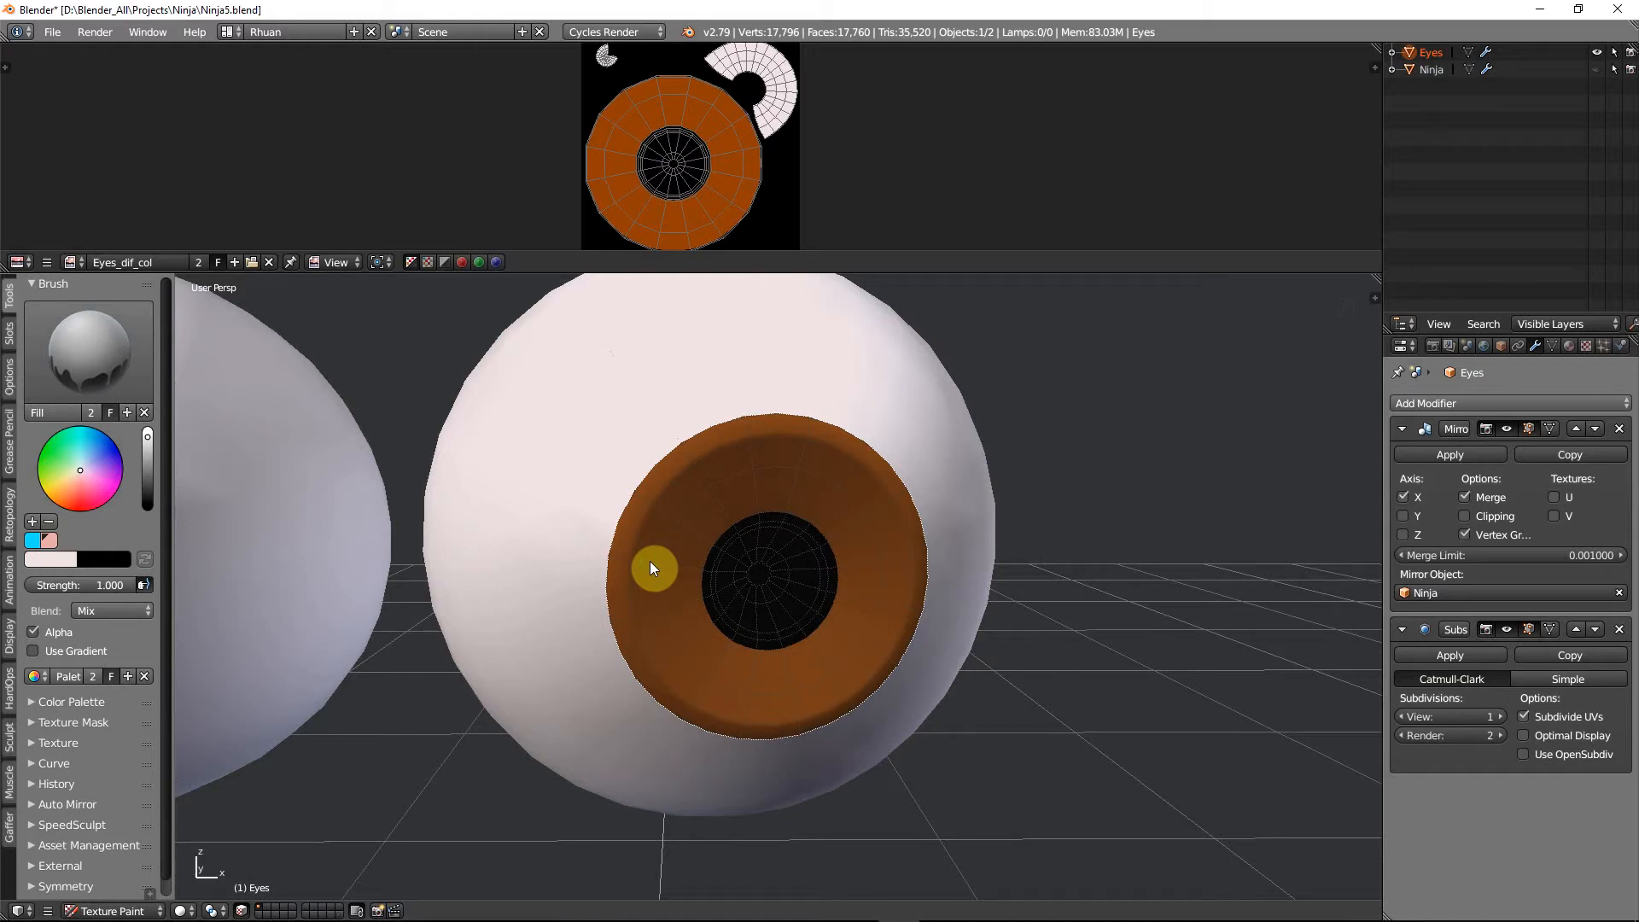
Compare the eye mesh with the painted iris border, then select the iris ring's two main face loops in Edit Mode
scroll(681, 439, "up", 1)
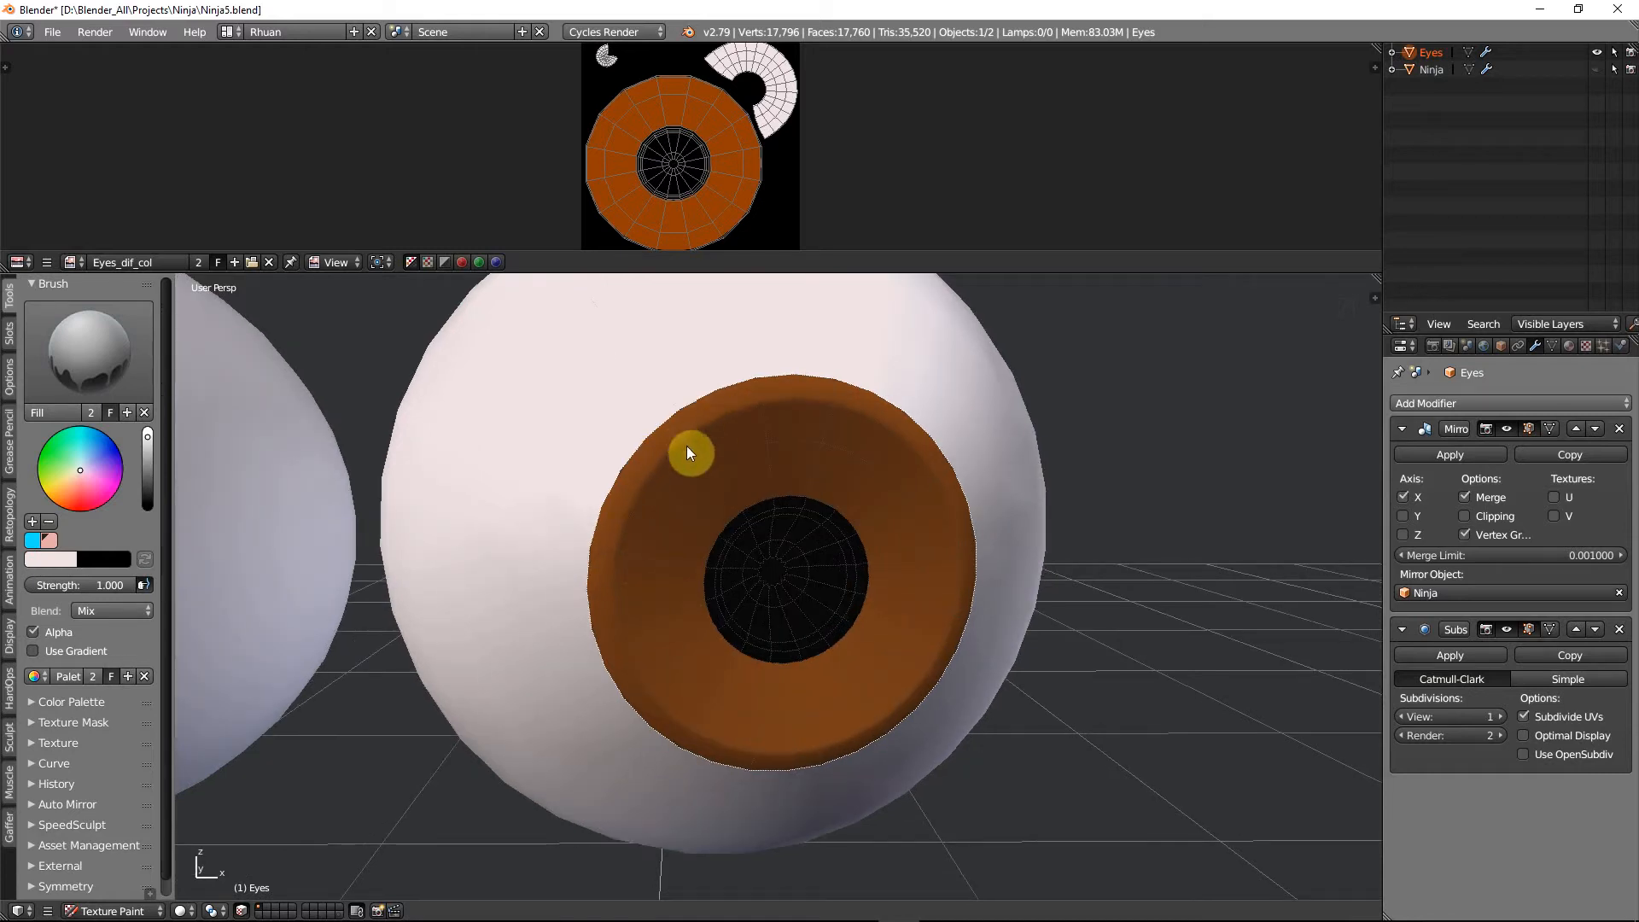
key("Tab")
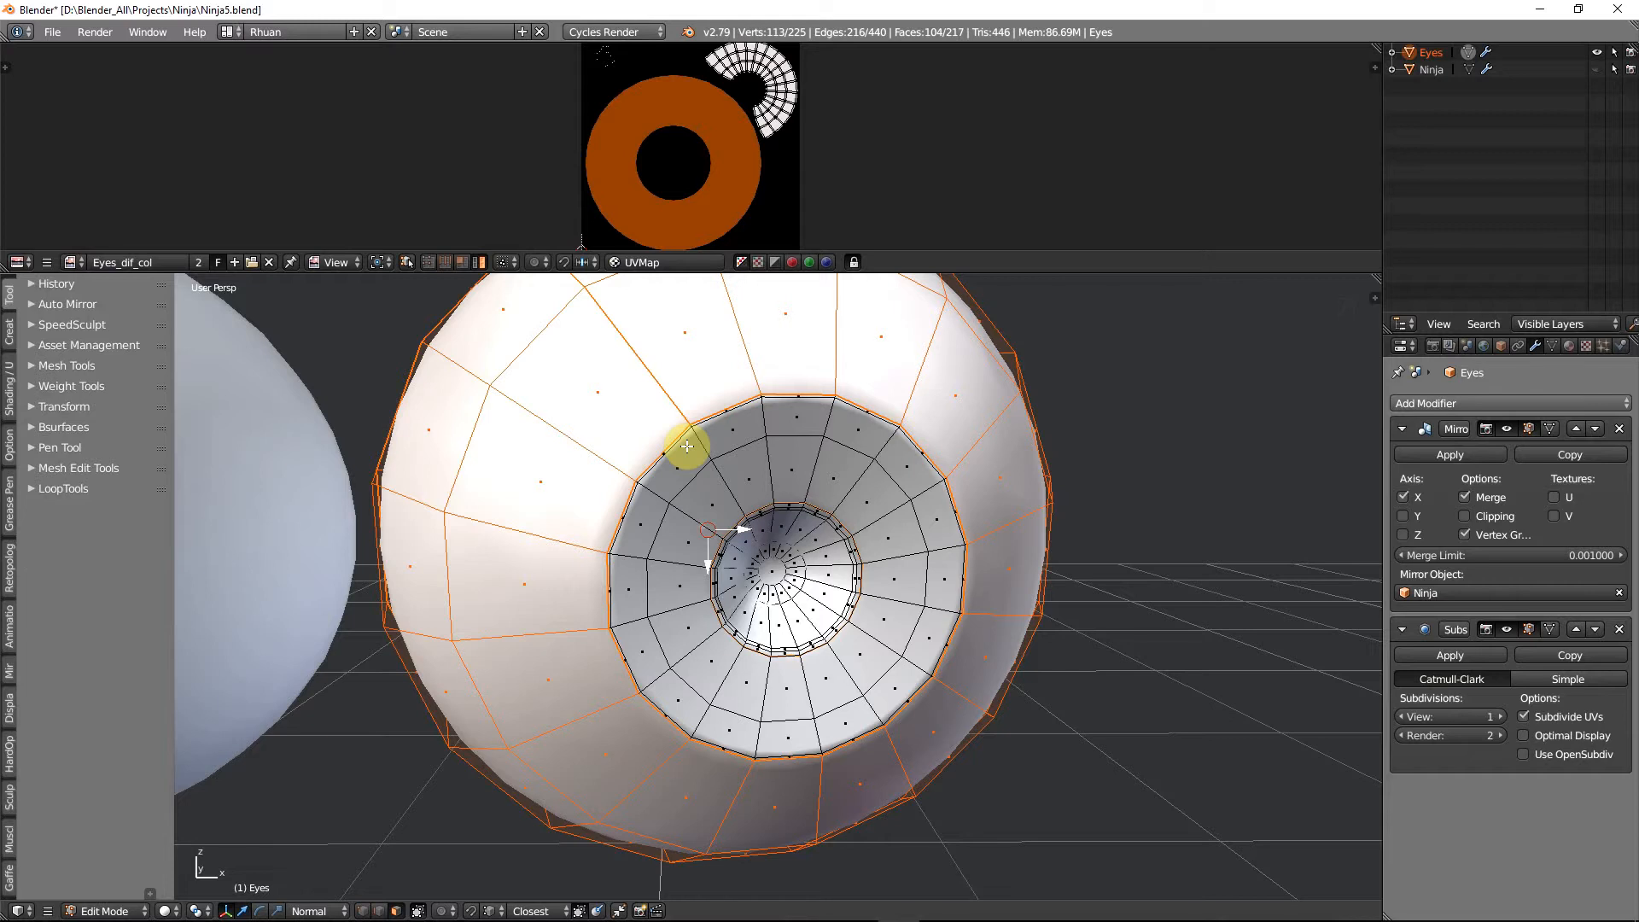
scroll(687, 446, "up", 3)
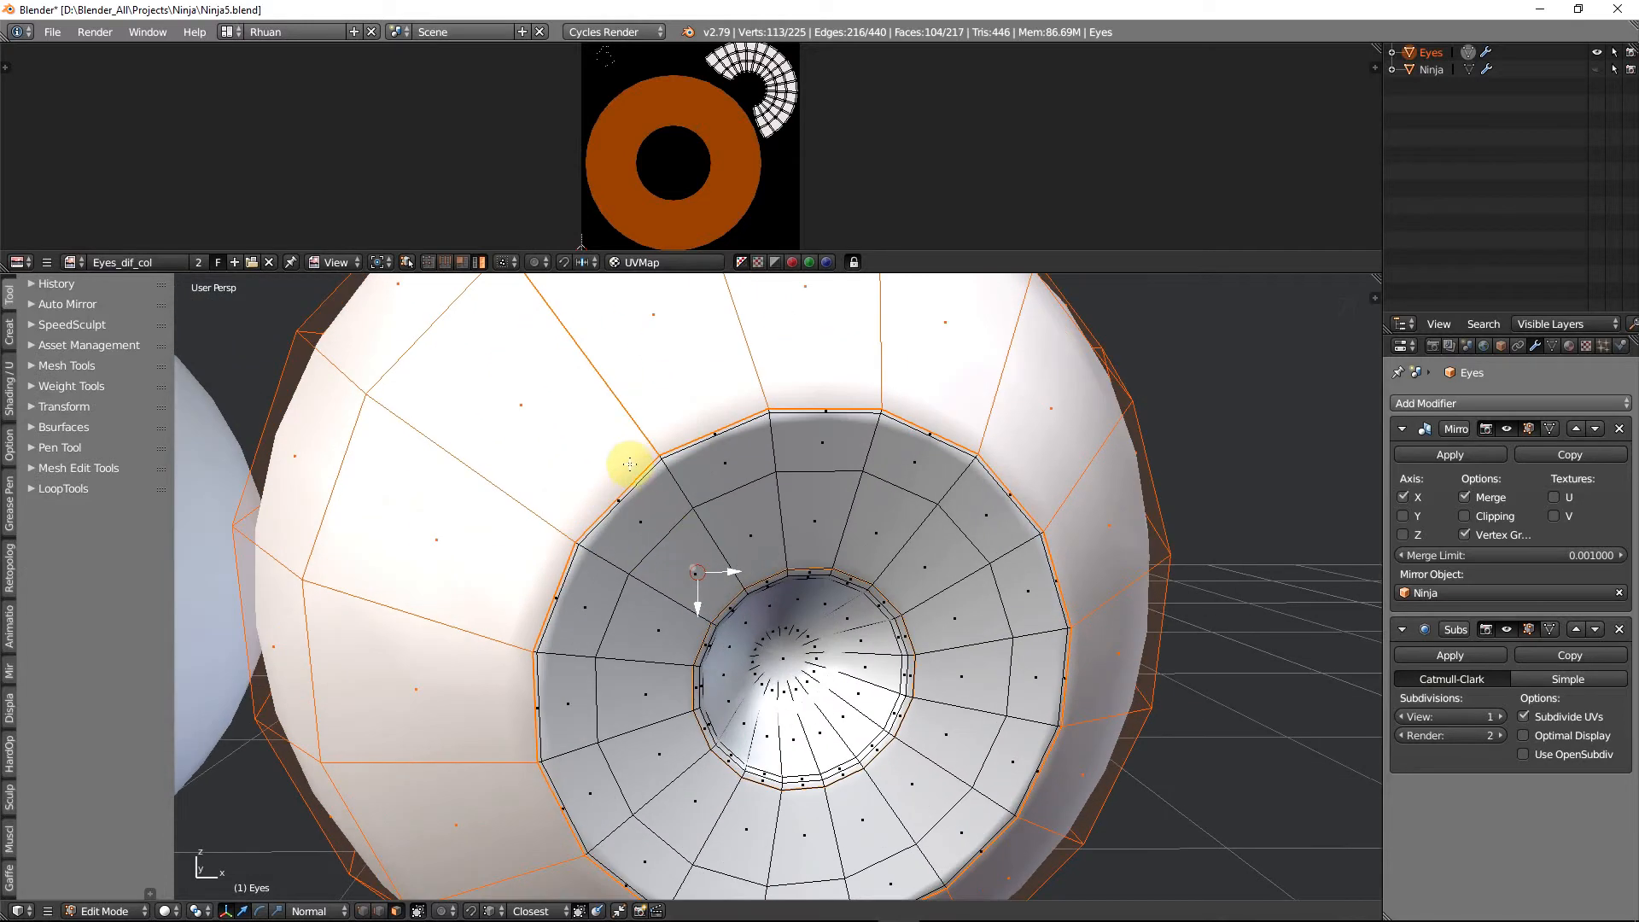
key("Tab")
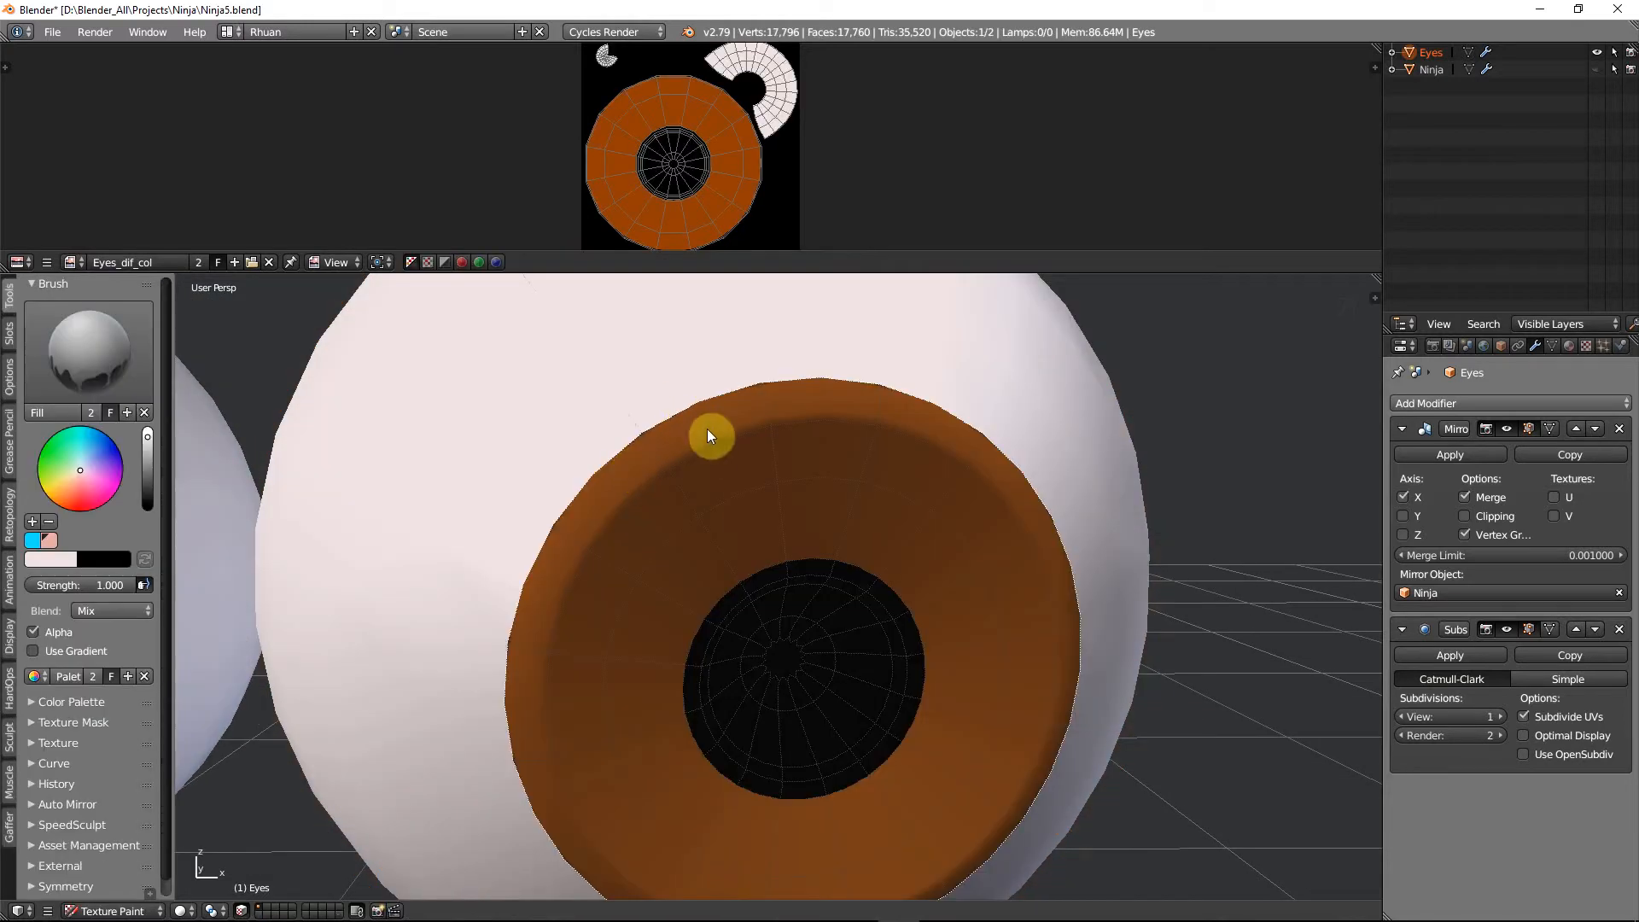
key("Tab")
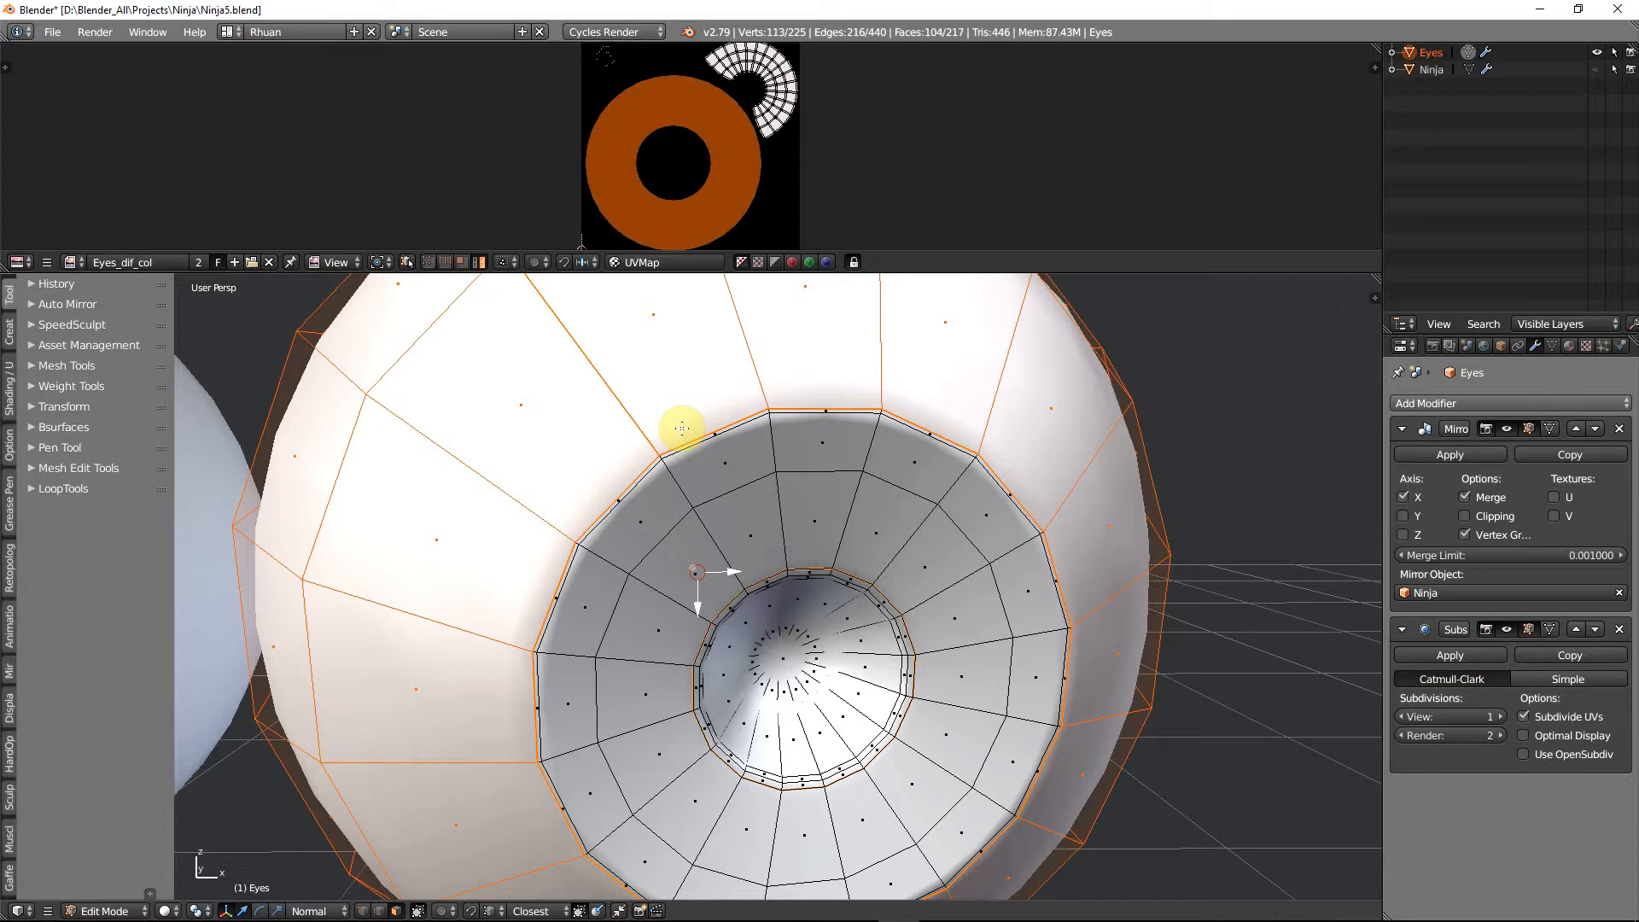
right_click(680, 477, "alt")
right_click(714, 542, "alt+shift")
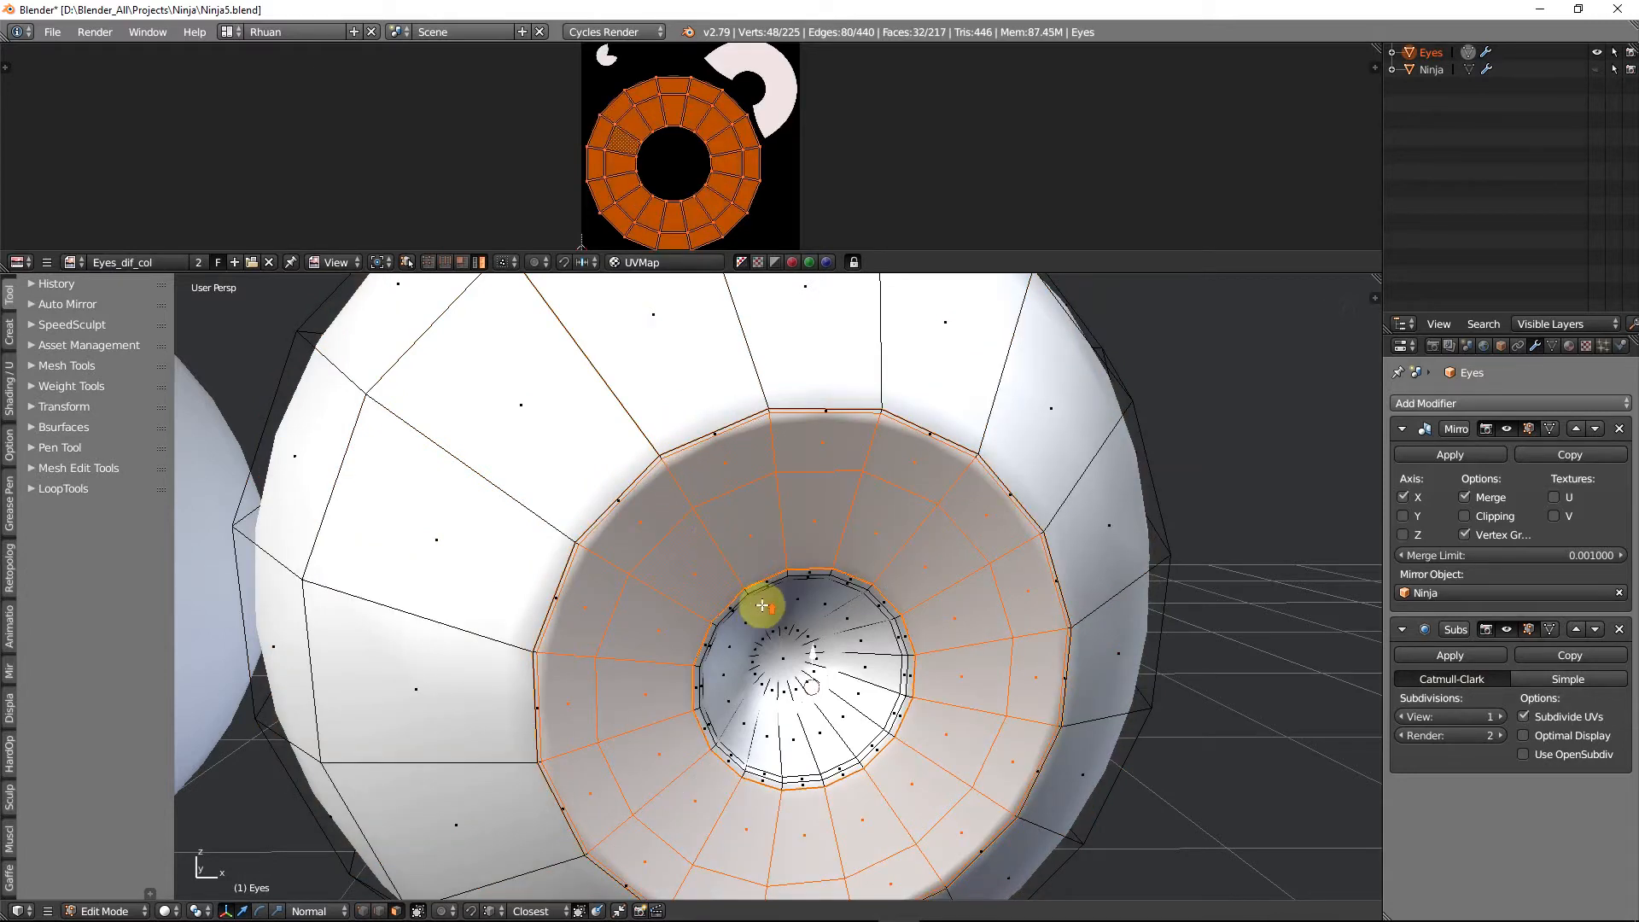
Add the narrow face loops at the iris's inner and outer rims to the selection and return to Texture Paint mode
scroll(757, 597, "up", 3)
right_click(875, 558, "alt+shift")
scroll(875, 558, "down", 3)
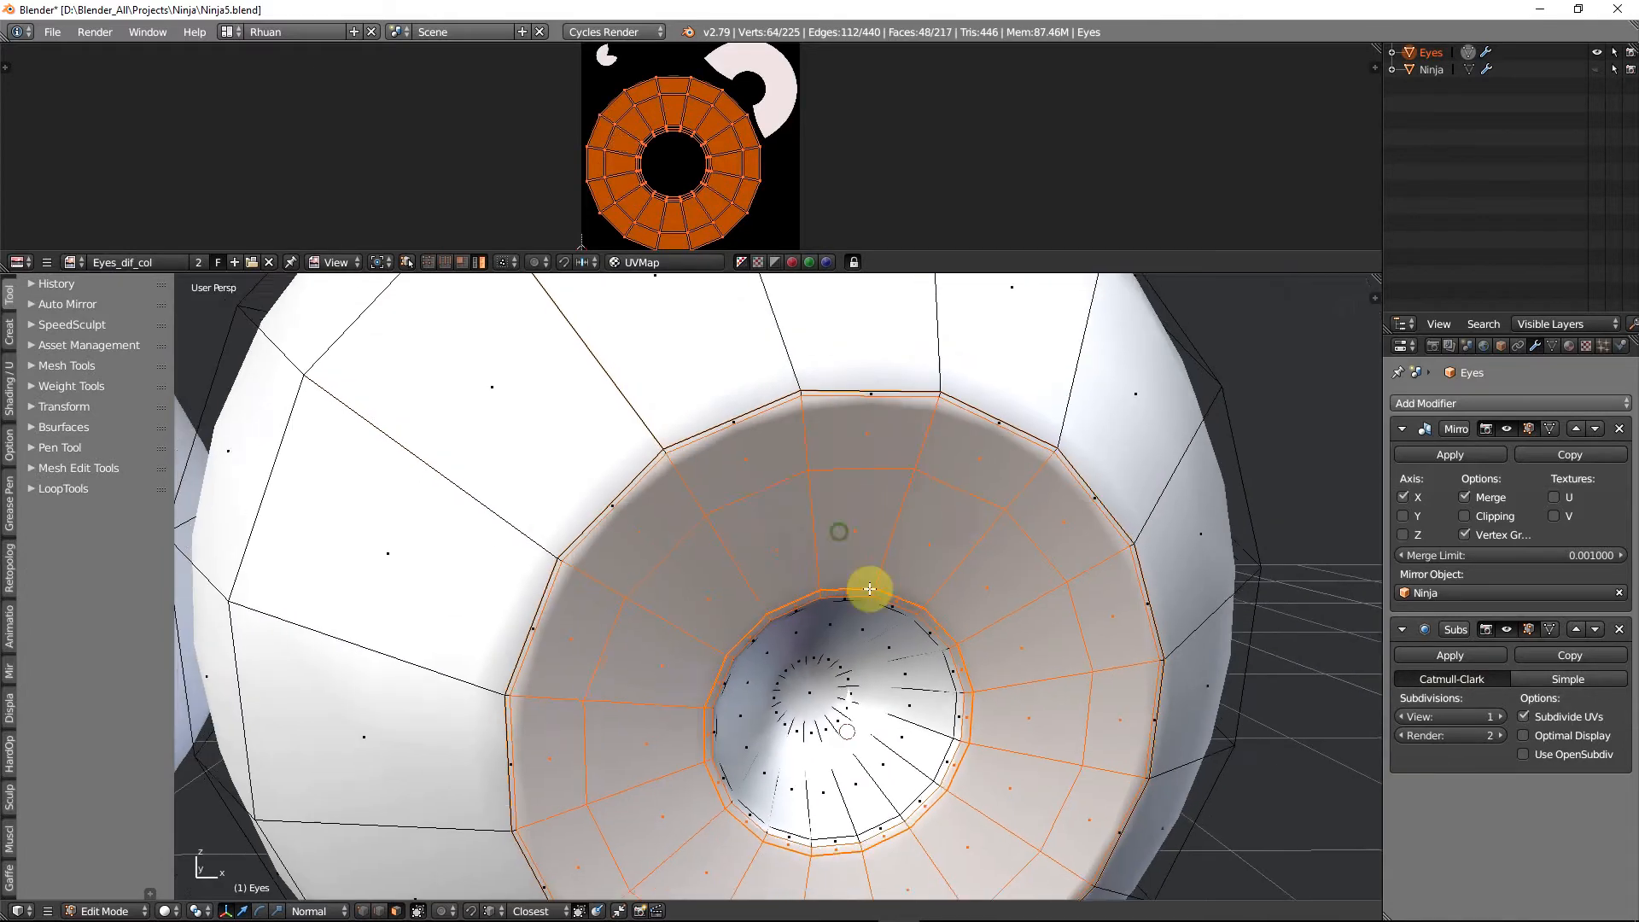
scroll(755, 542, "up", 2)
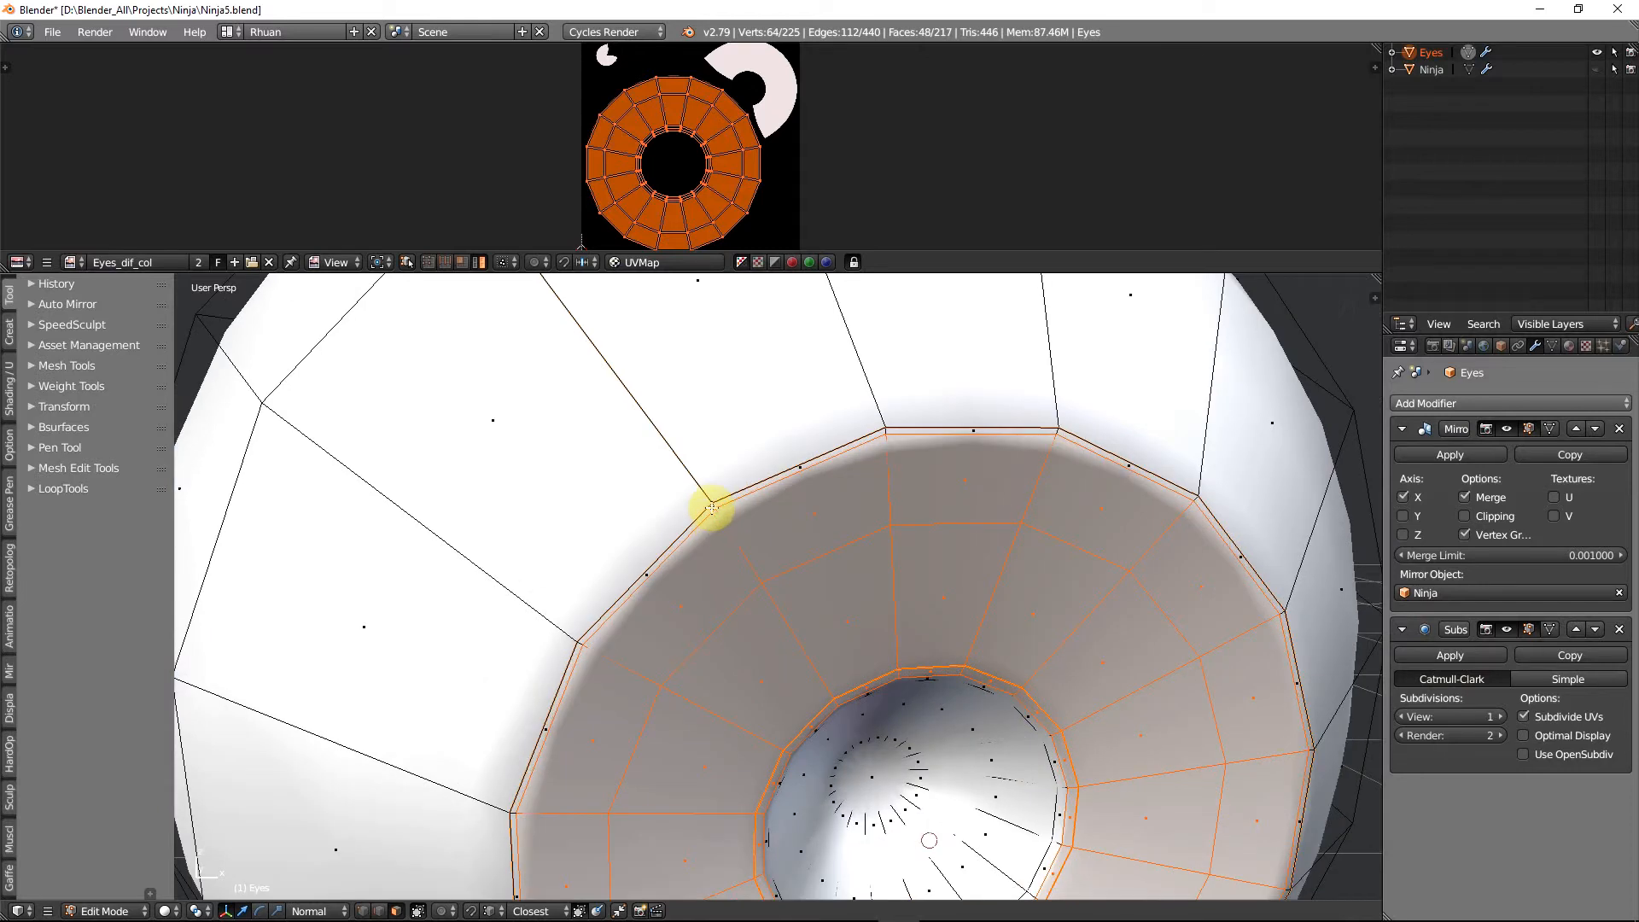
right_click(715, 505, "alt+shift")
scroll(717, 501, "down", 3)
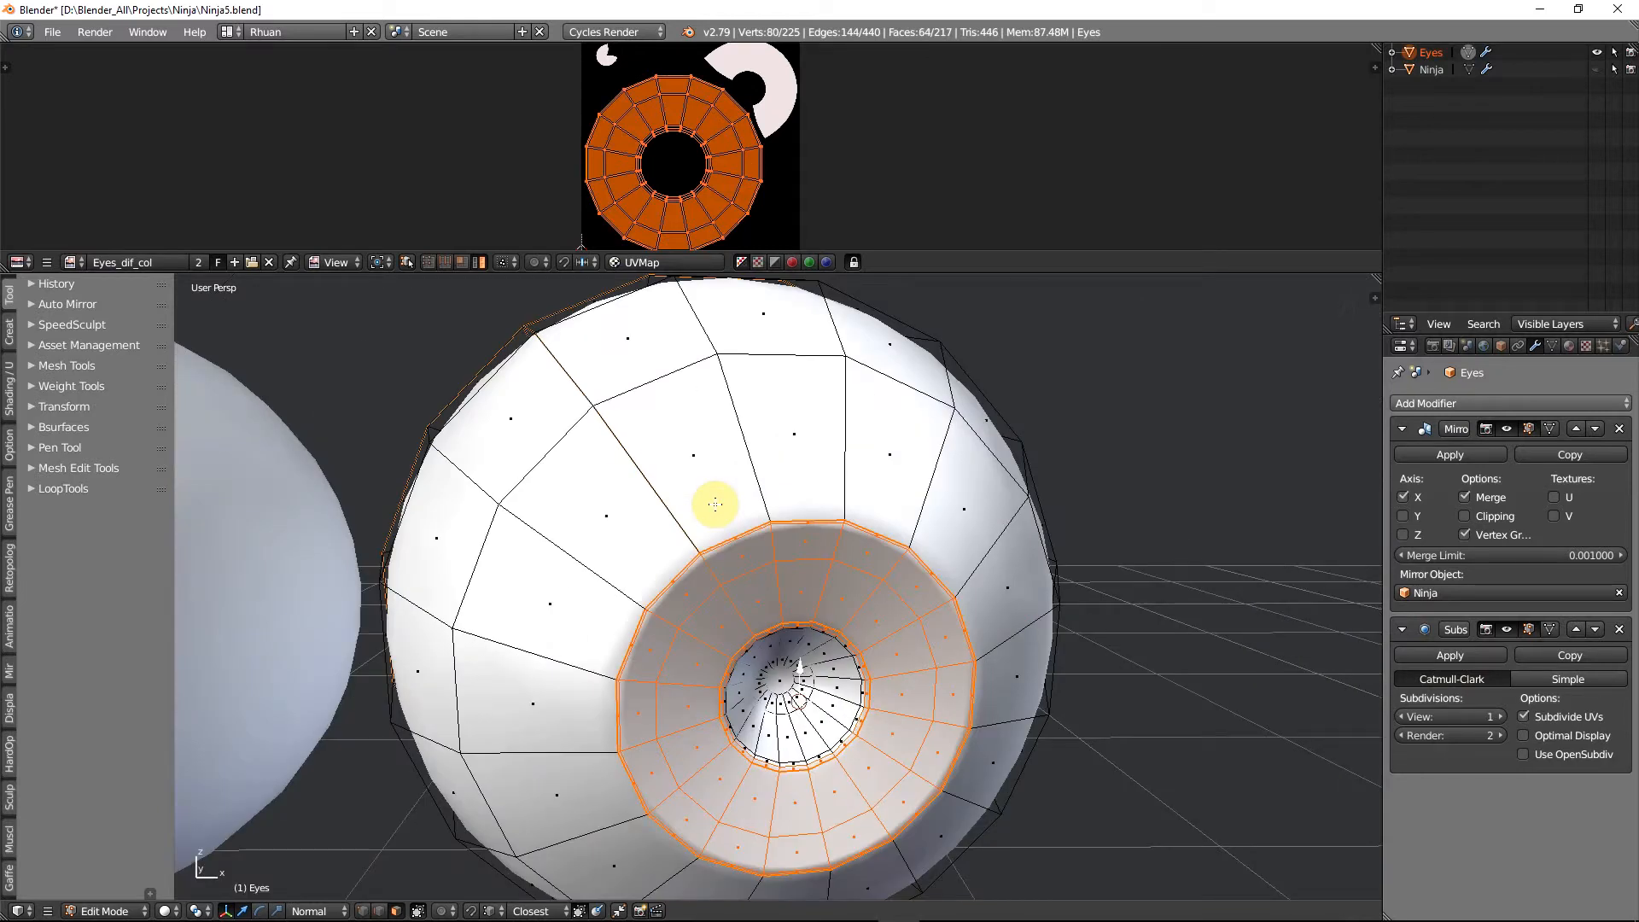
key("Tab")
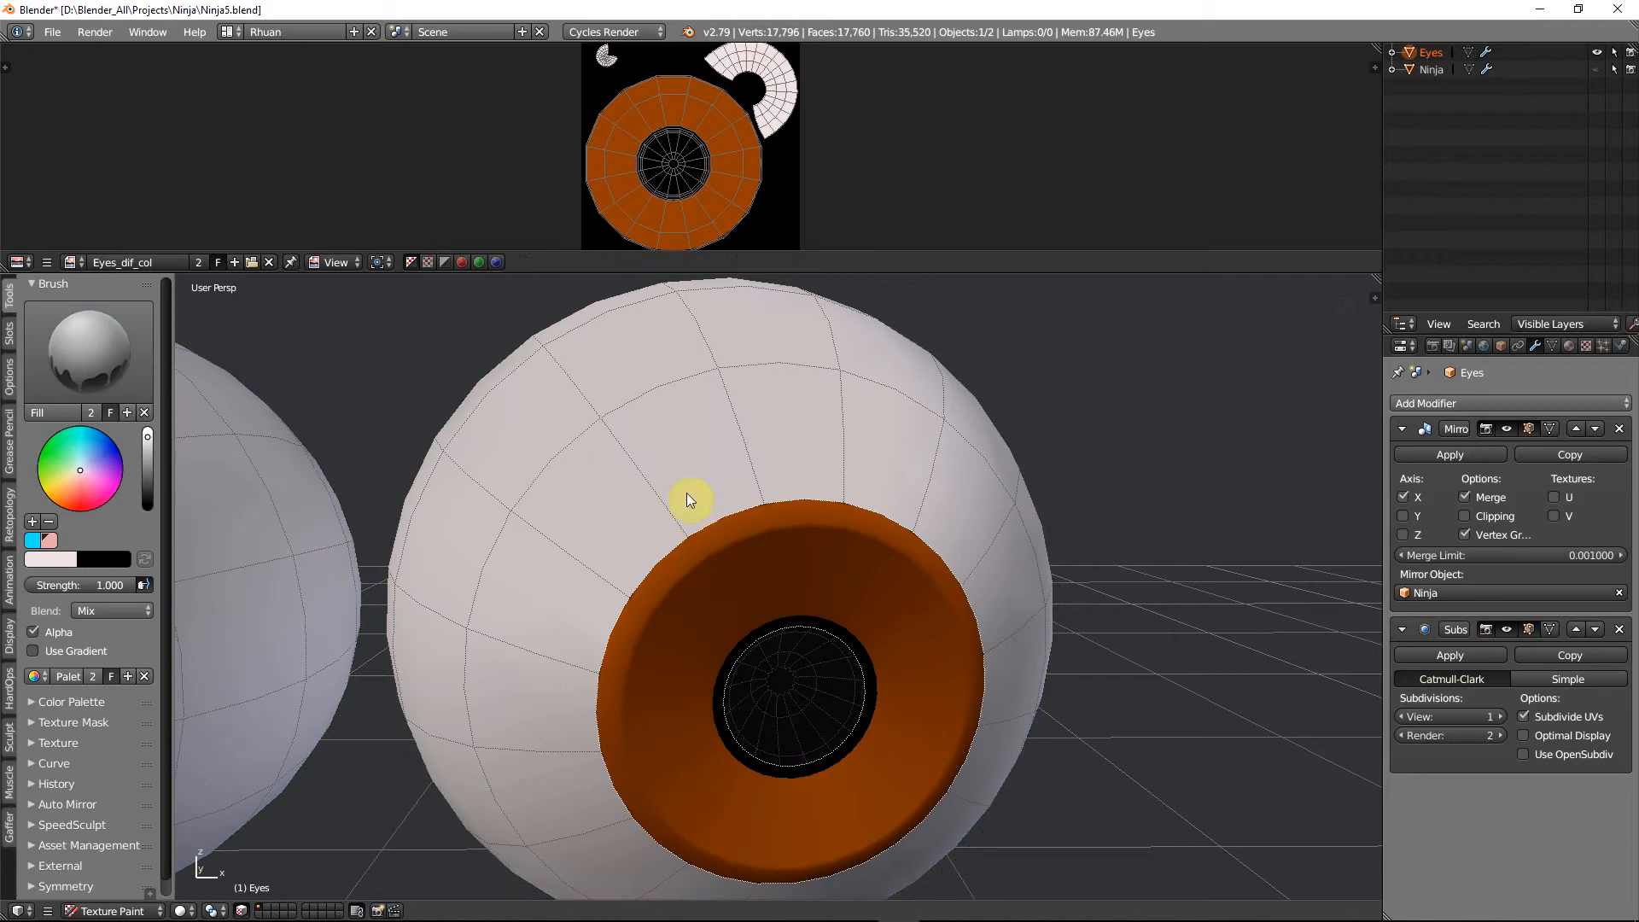
Add an edge loop on the eye white close to the iris's outer edge and return to Texture Paint mode
key("Tab")
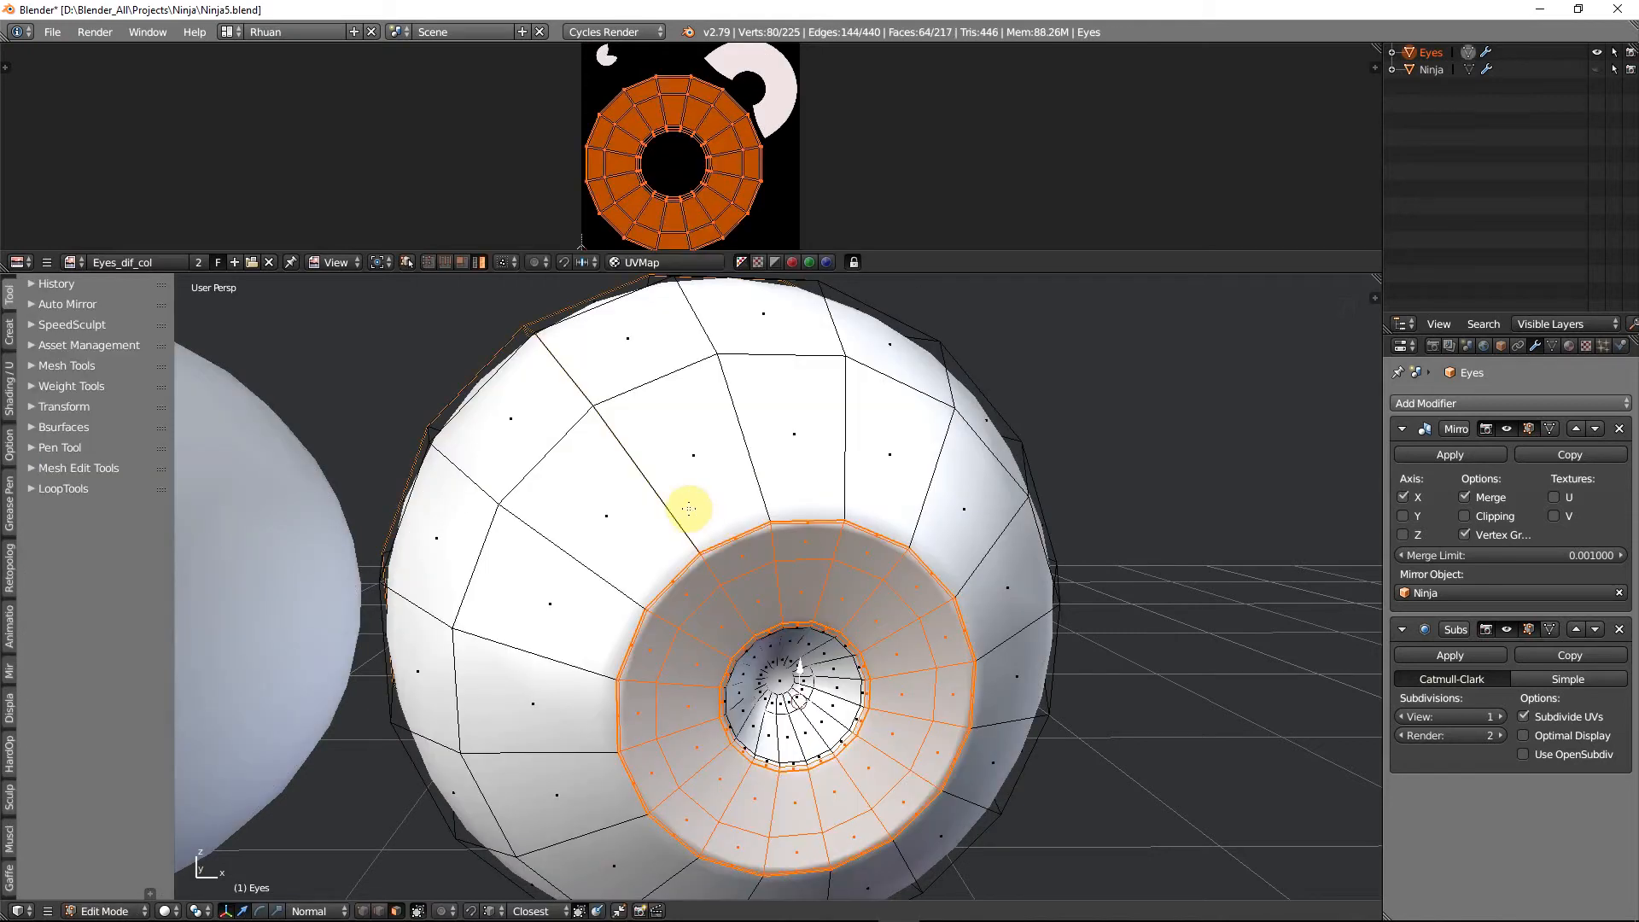
key("ctrl+r")
left_click(692, 514)
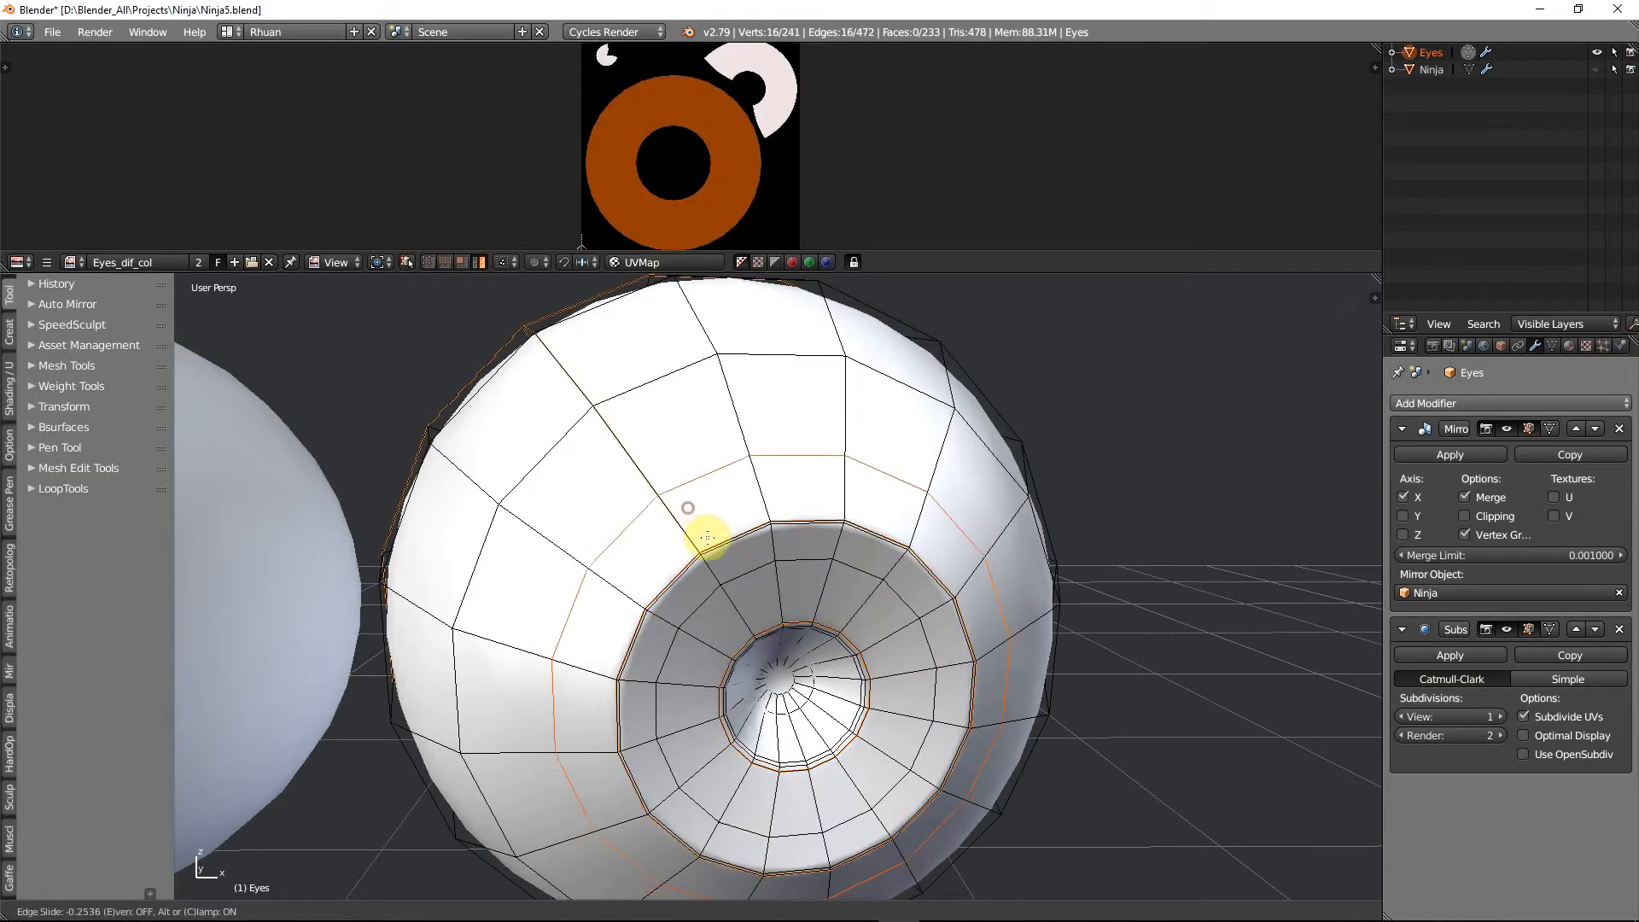
left_click(737, 570)
key("Tab")
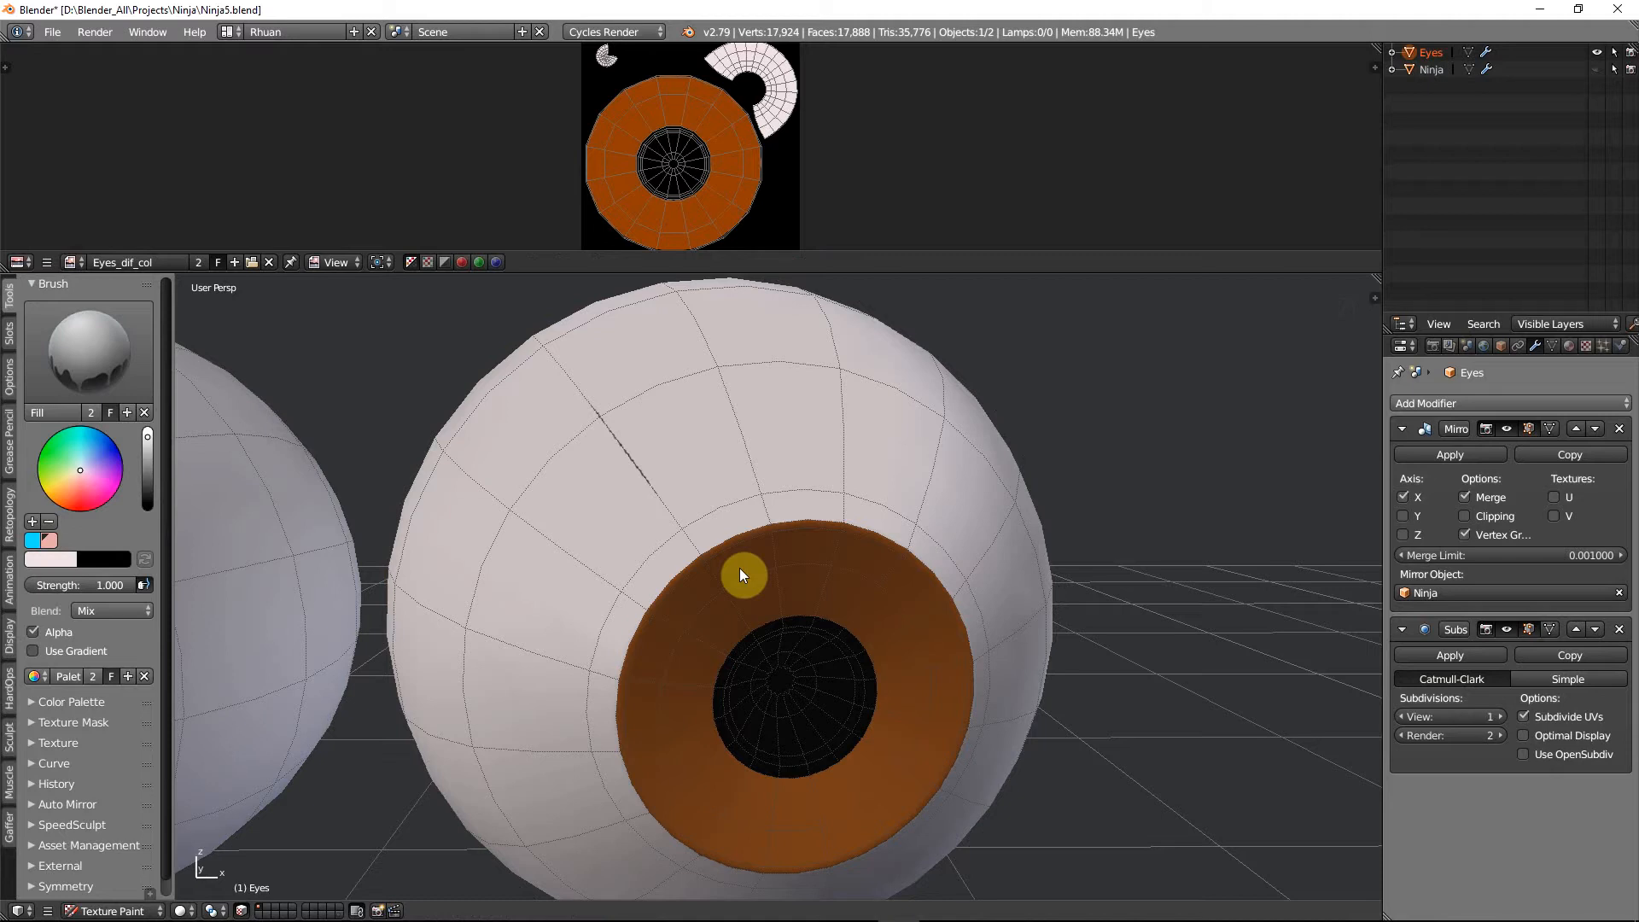
Edge-slide the new loop closer to the iris border and go back to Texture Paint mode
key("Tab")
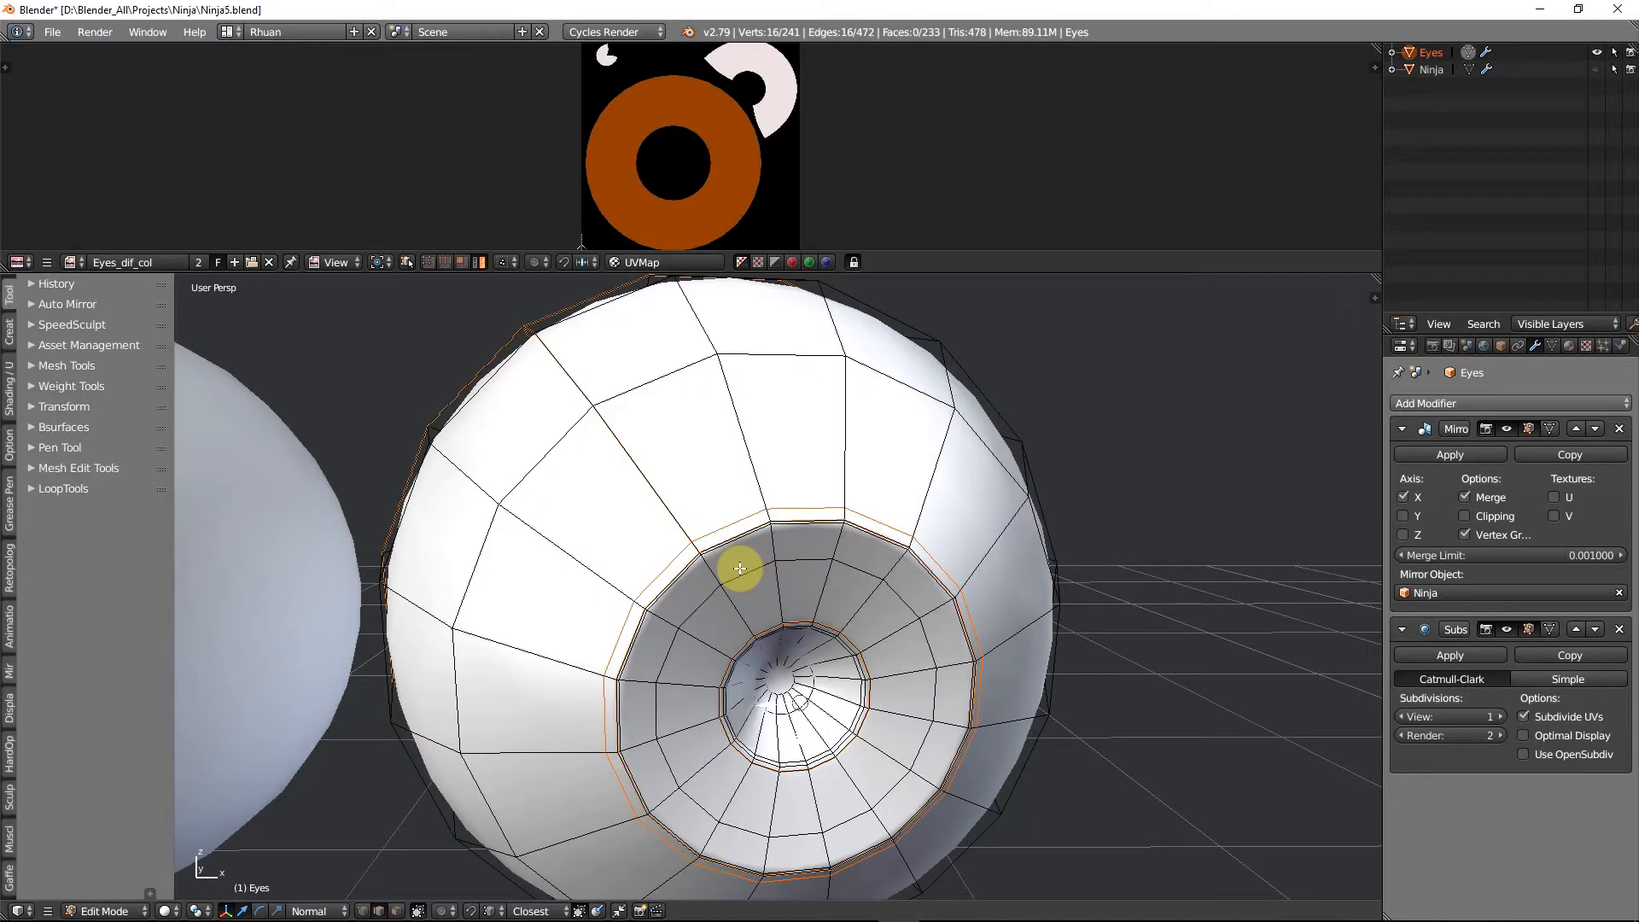
key("g")
key("g")
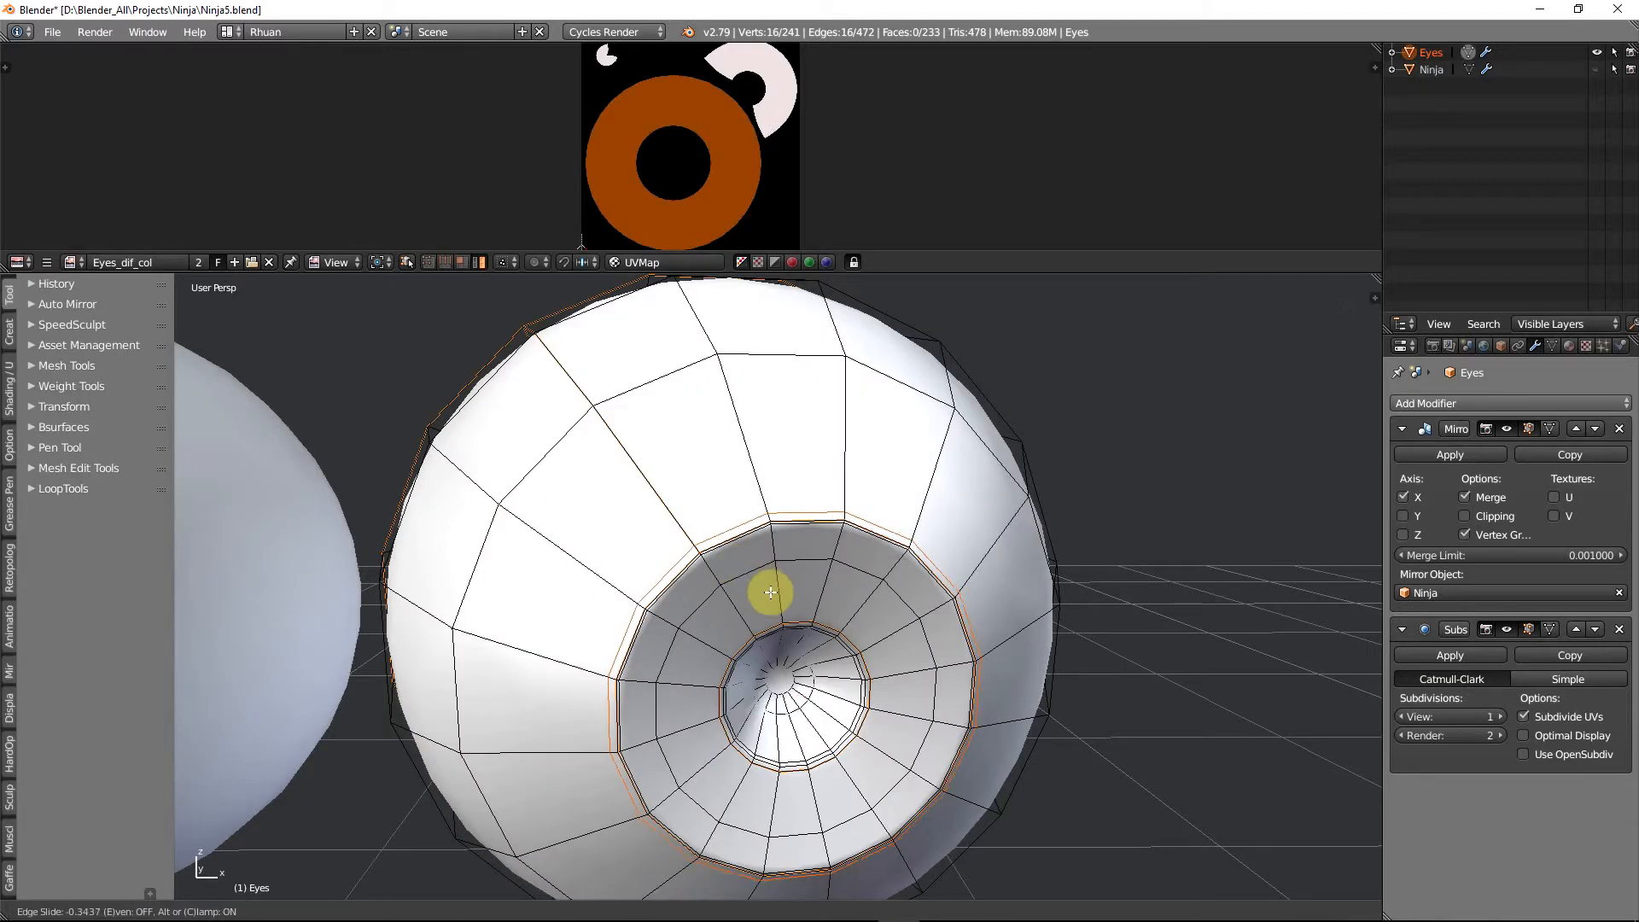
left_click(782, 598)
key("Tab")
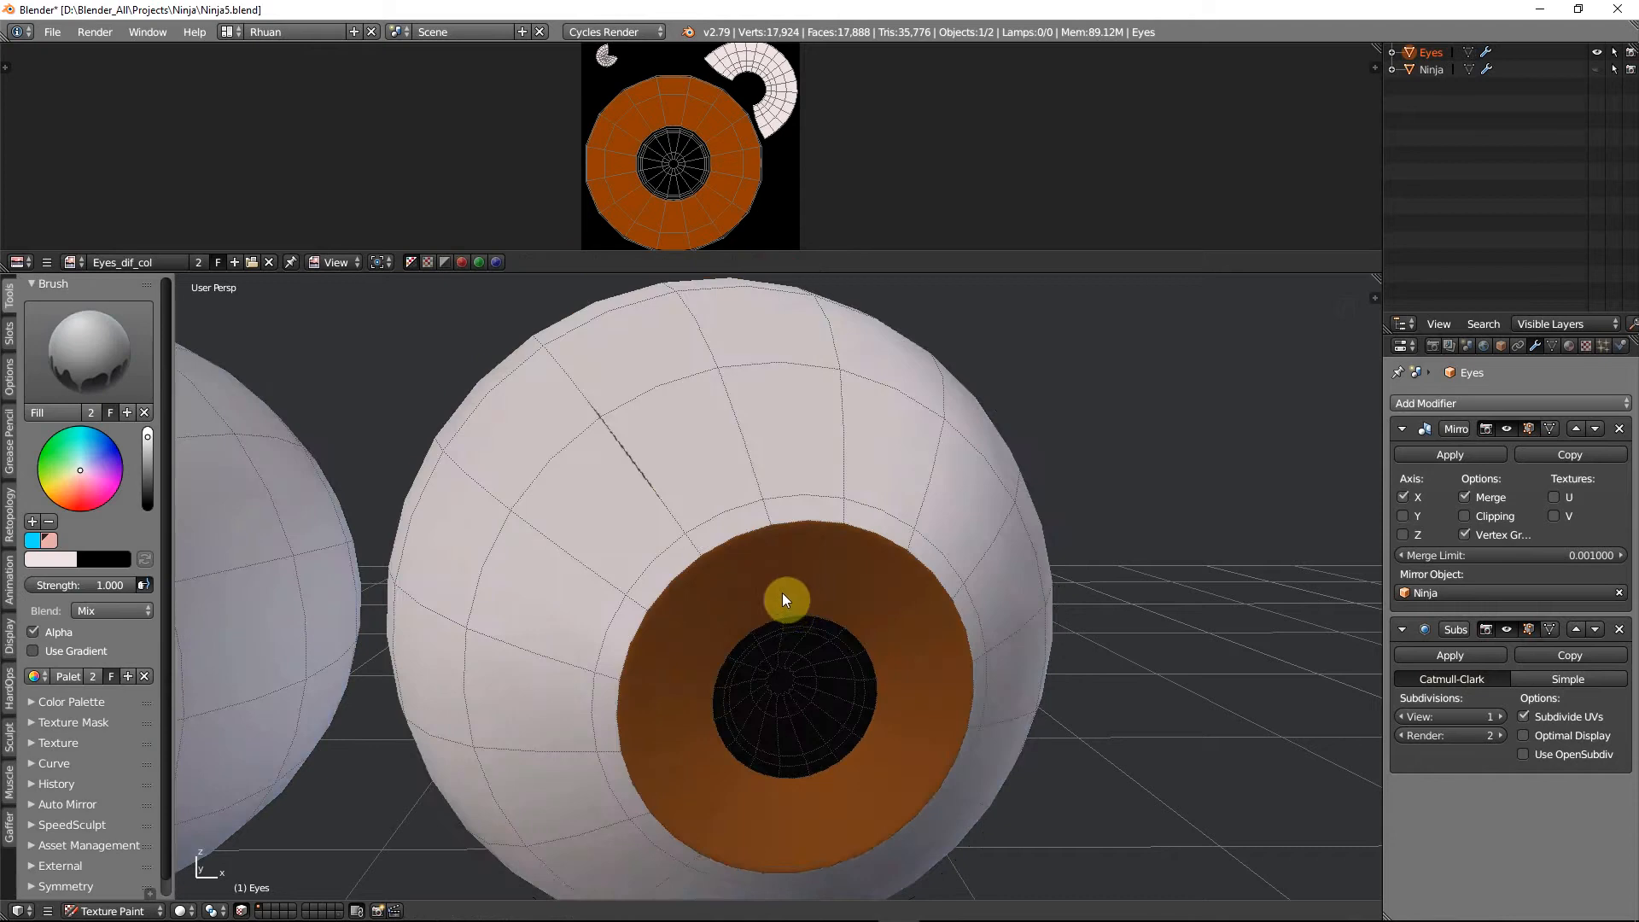
Inspect the iris border from several distances and angles, comparing the mesh topology with the painted texture
mouse_move(781, 592)
middle_mouse_down()
mouse_move(803, 556)
mouse_move(842, 552)
mouse_move(629, 585)
mouse_move(835, 495)
mouse_move(907, 490)
mouse_move(811, 475)
mouse_move(779, 516)
mouse_move(826, 569)
middle_mouse_up()
scroll(801, 556, "up", 2)
key("Tab")
key("Tab")
scroll(776, 512, "down", 4)
key("Tab")
scroll(826, 568, "down", 4)
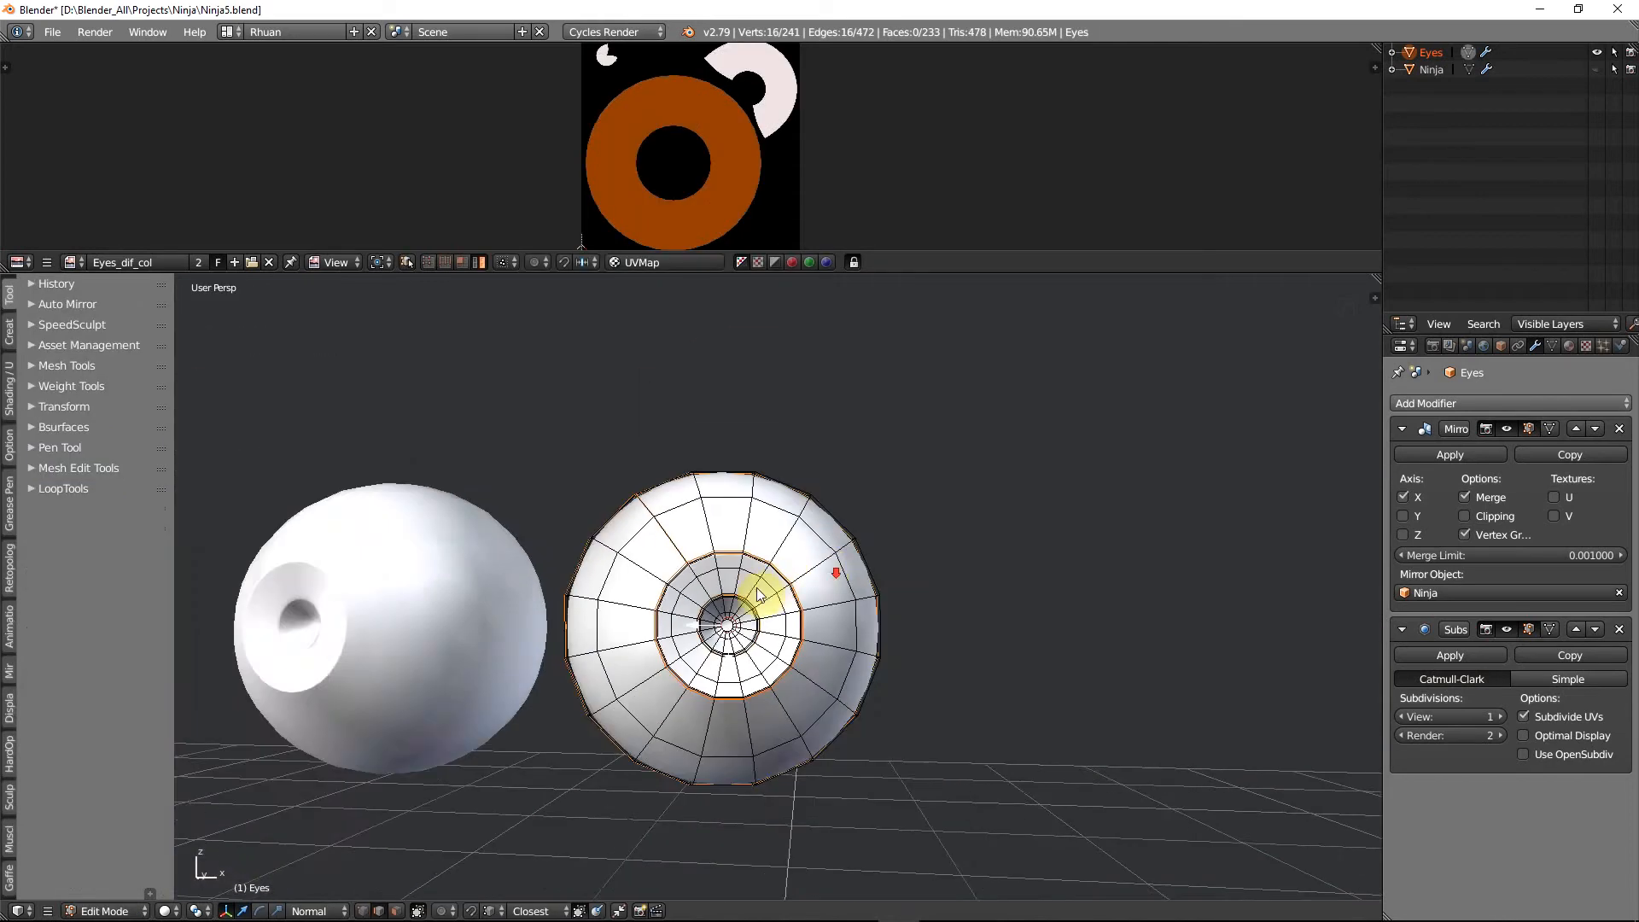
key("Tab")
scroll(751, 627, "up", 6)
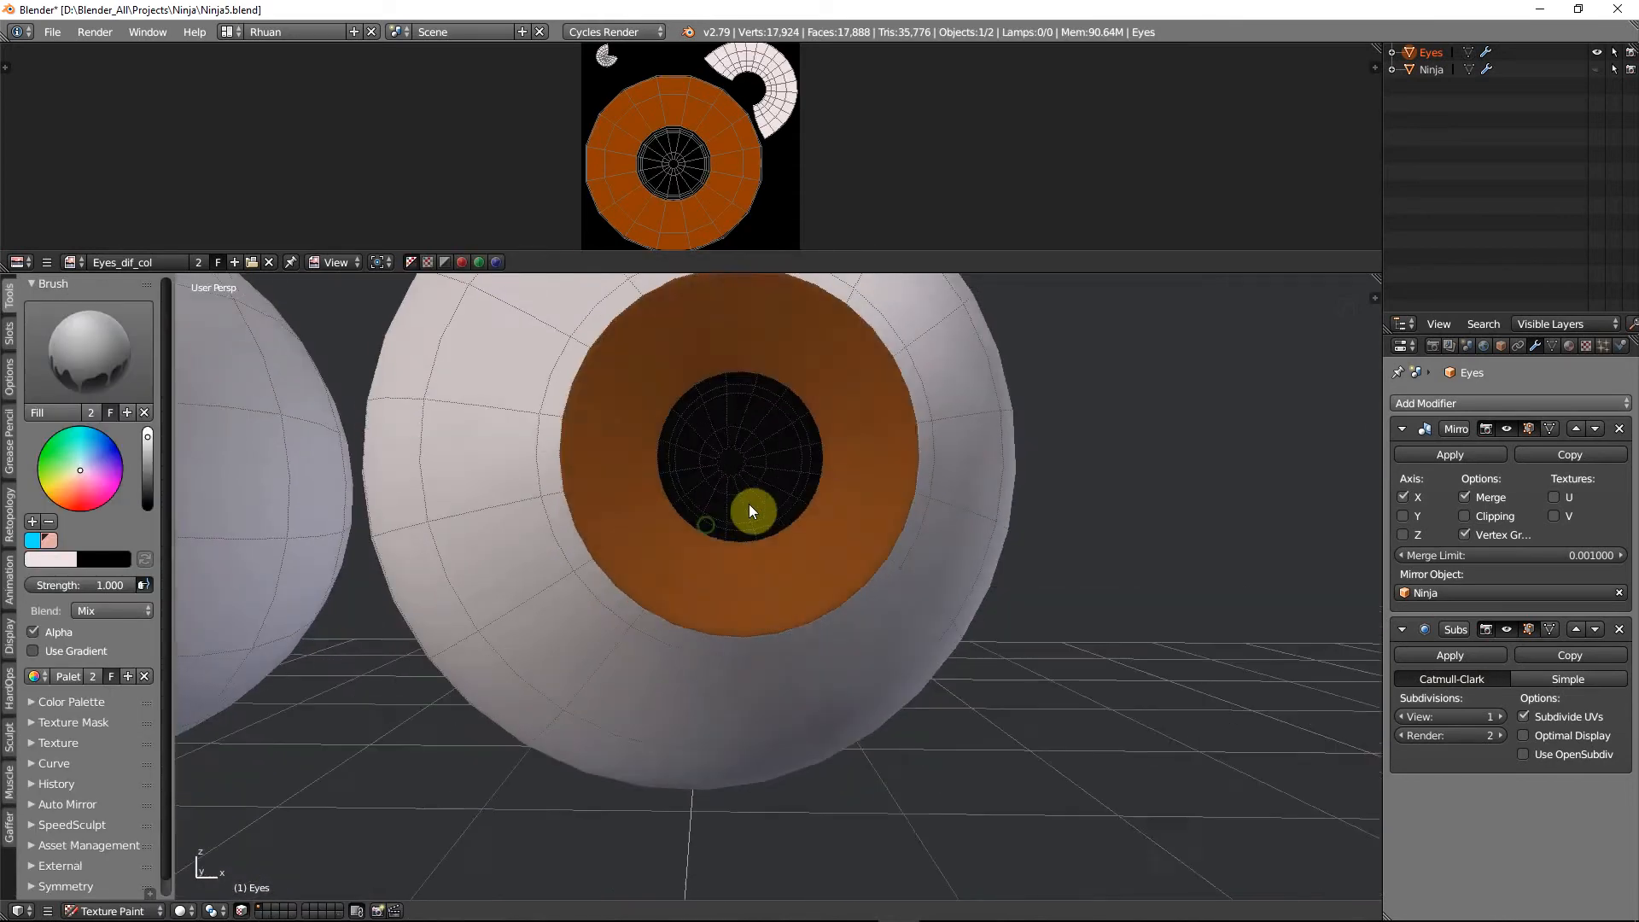
mouse_move(749, 503)
middle_mouse_down()
mouse_move(766, 456)
mouse_move(679, 493)
mouse_move(717, 472)
mouse_move(843, 515)
mouse_move(684, 488)
middle_mouse_up()
scroll(717, 473, "down", 3)
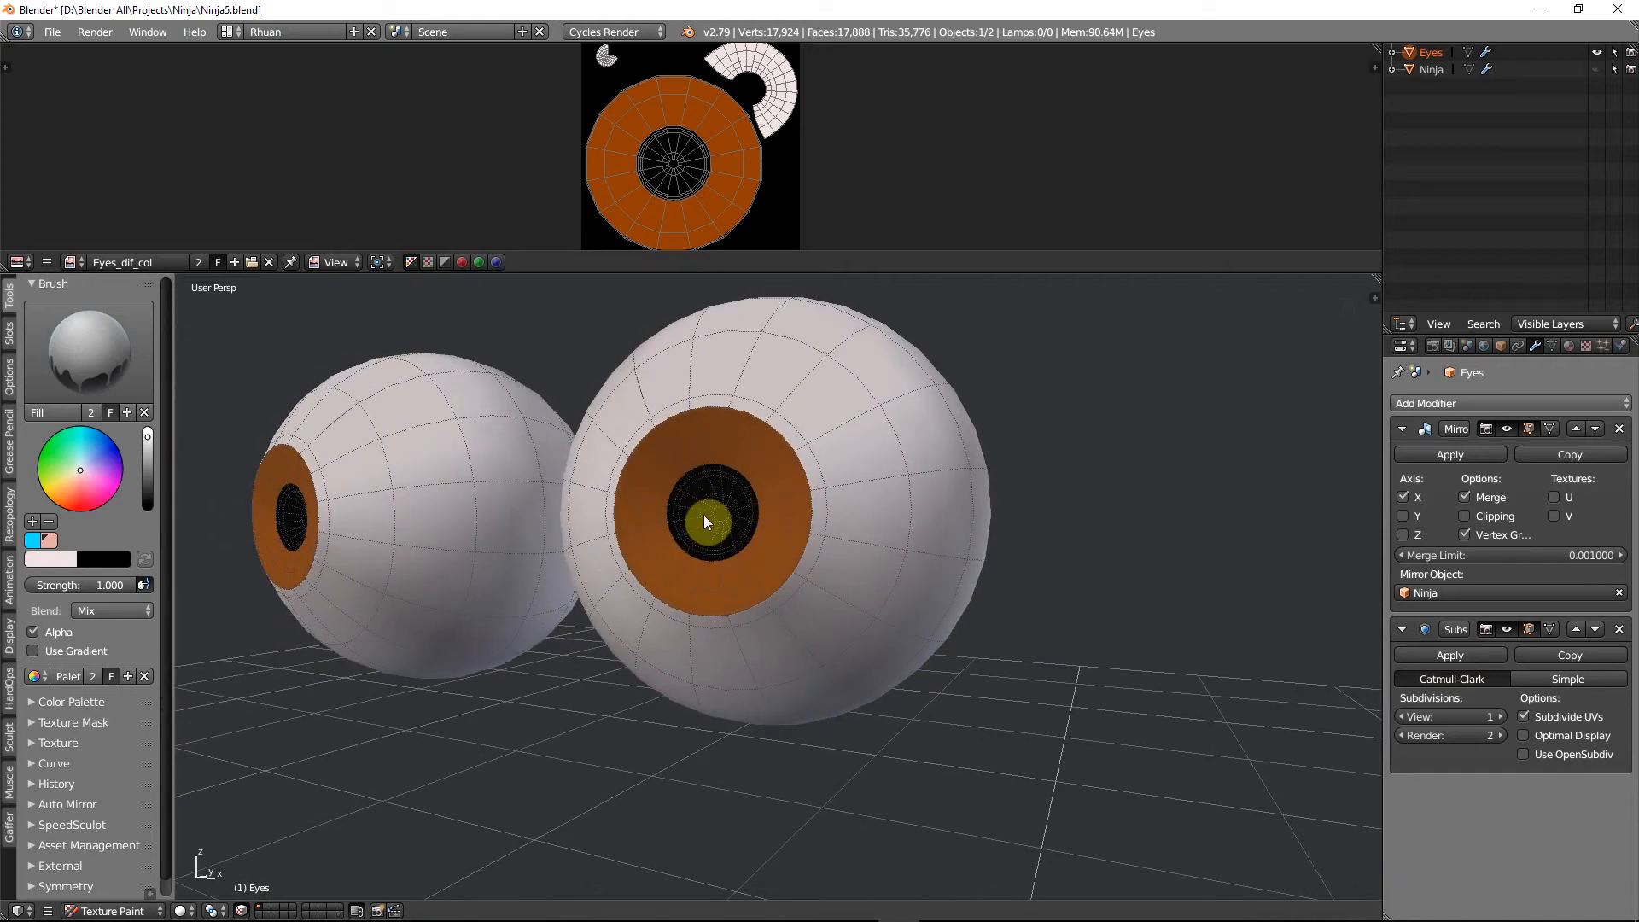
Open the eye mesh in Edit Mode from the front view, switch to face selection and clear the selection
key("KP_1")
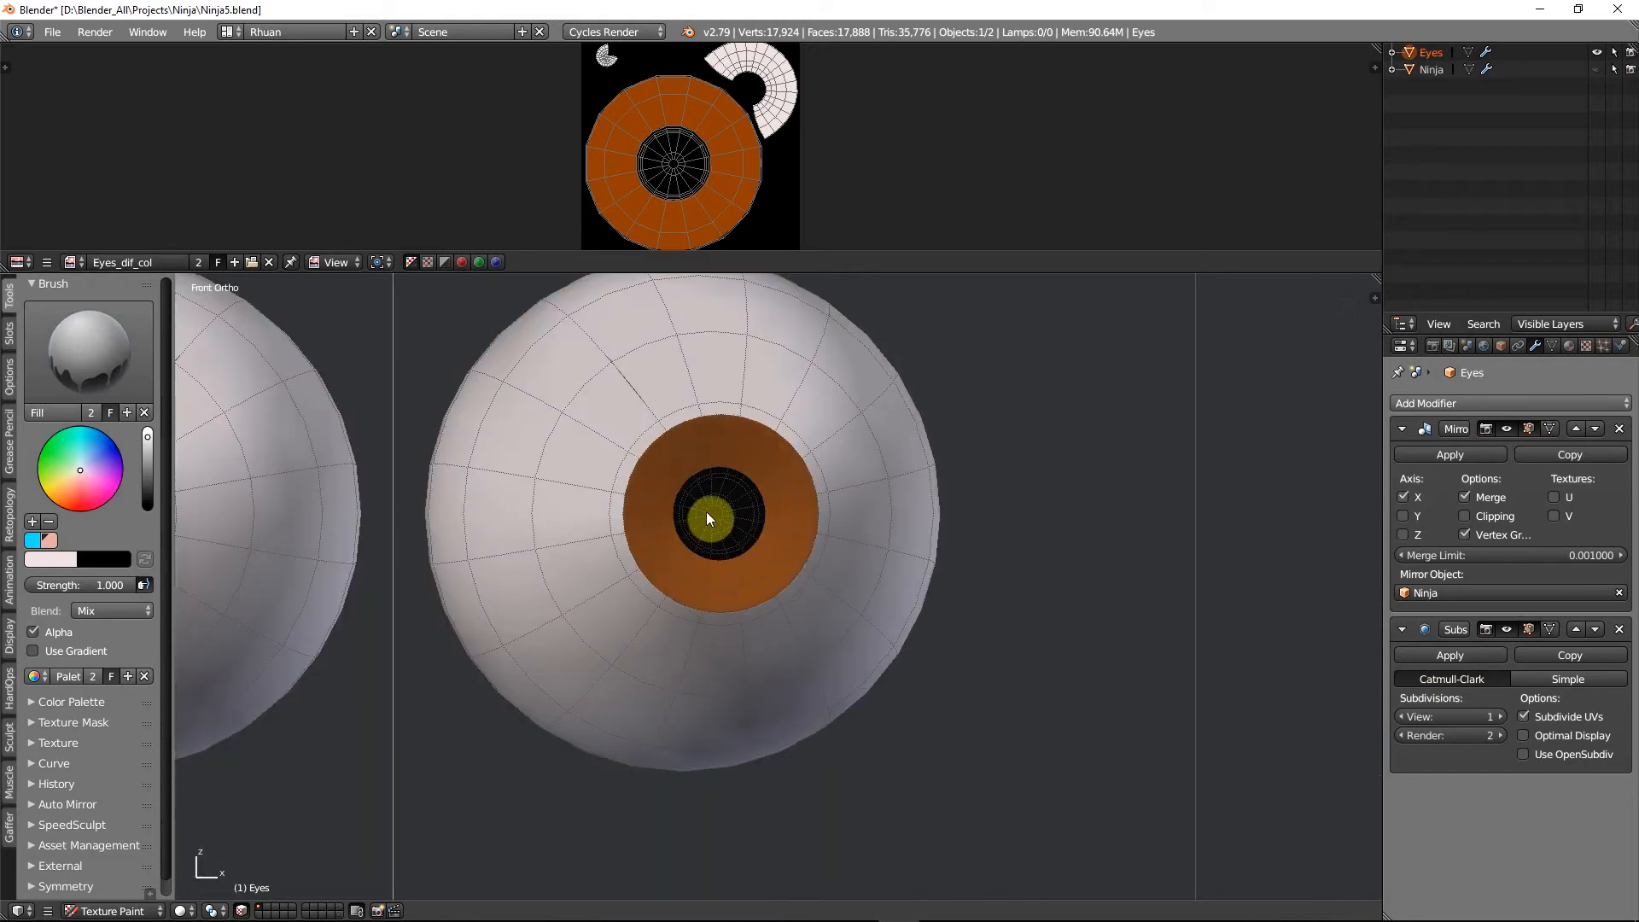
key("Tab")
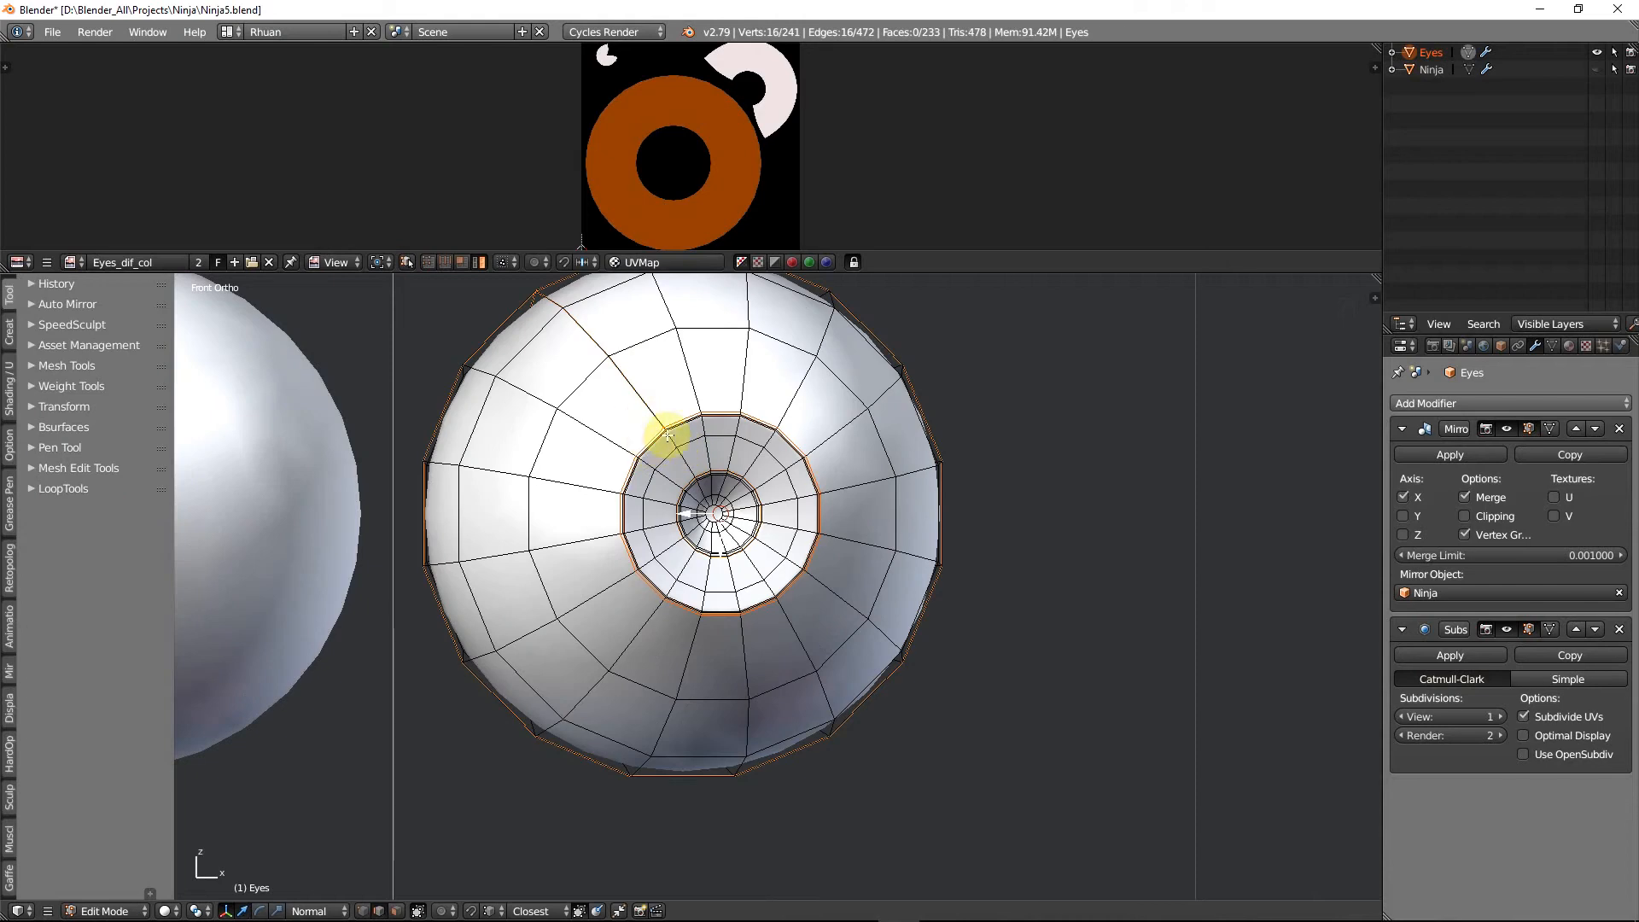
scroll(675, 444, "up", 1)
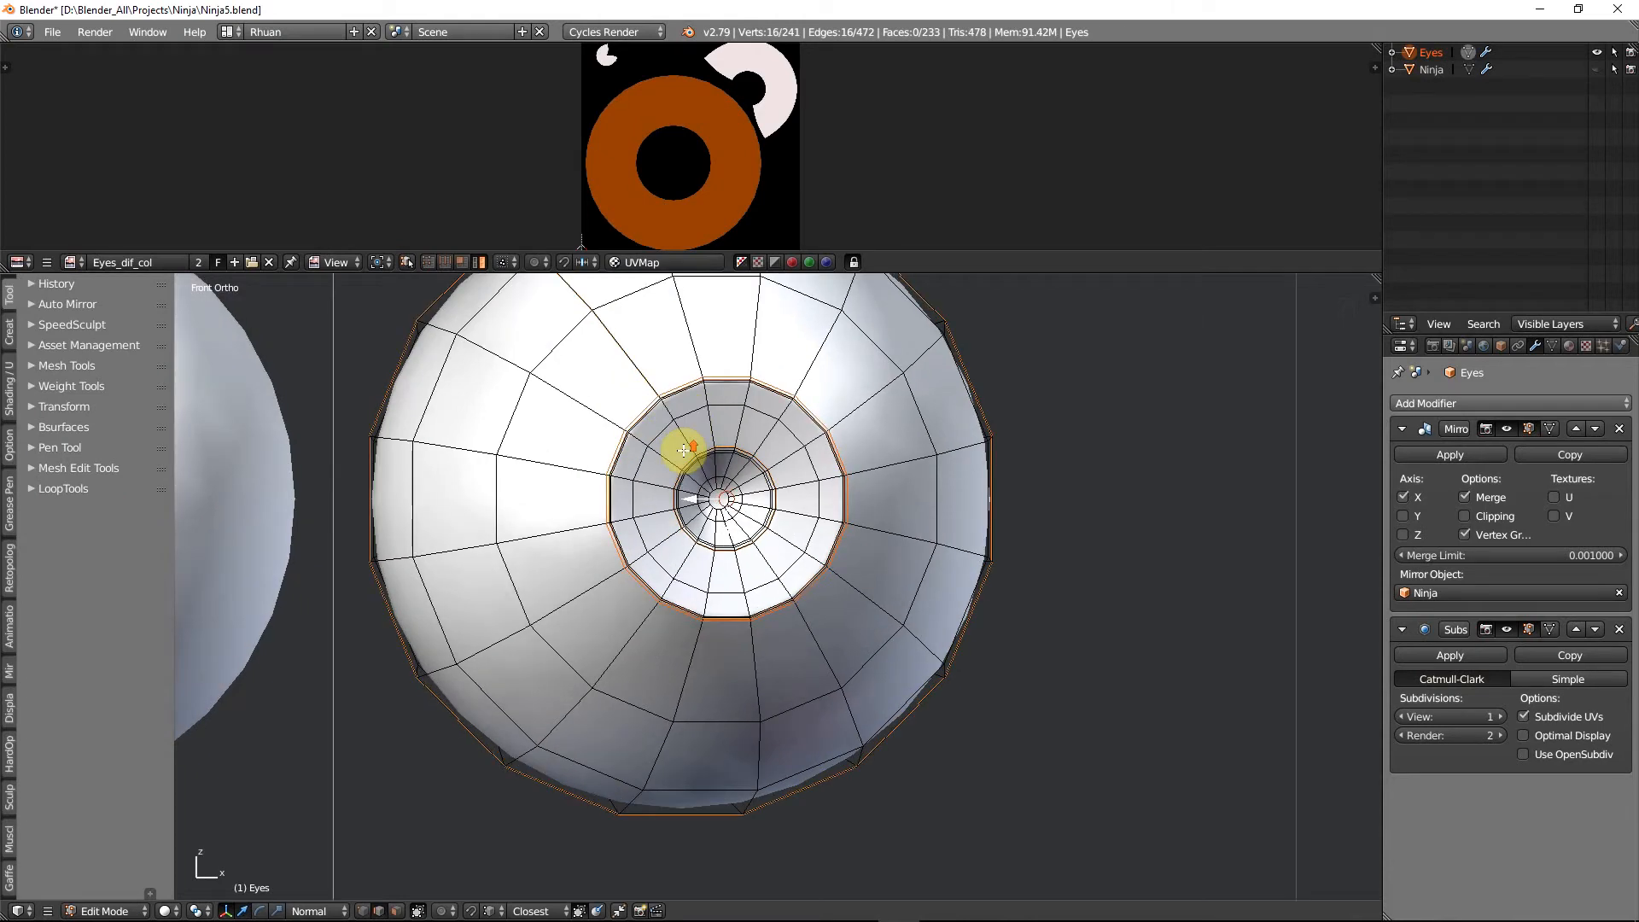
key("ctrl+Tab")
left_click(626, 485)
scroll(647, 448, "up", 3)
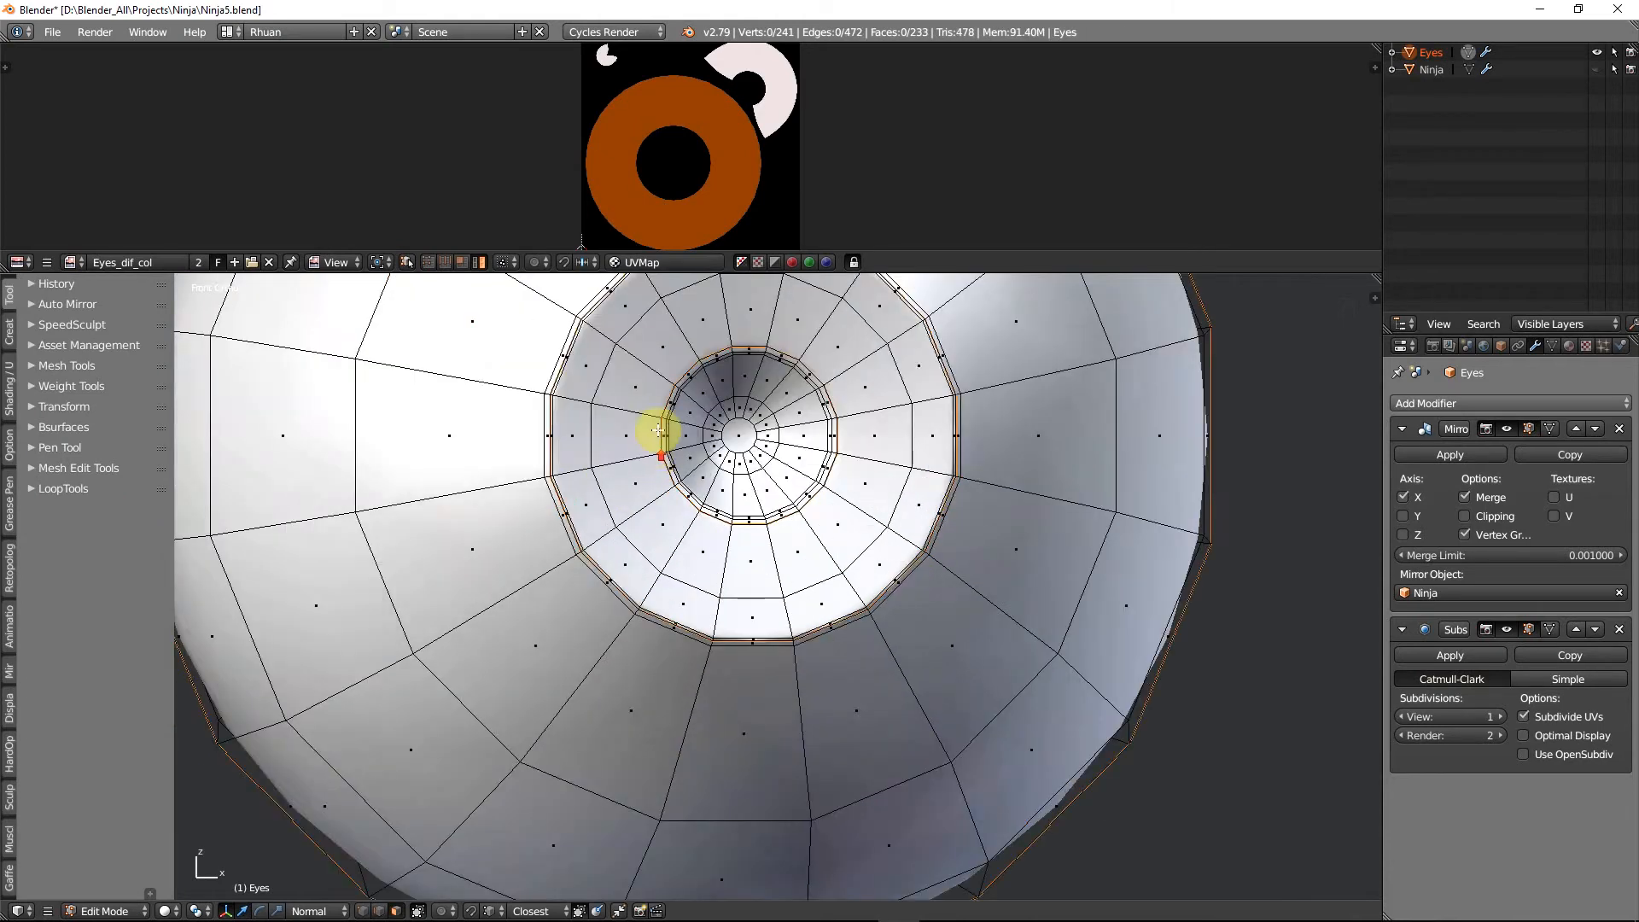
key("a")
key("a")
middle_click_drag(656, 389, 656, 525, "shift")
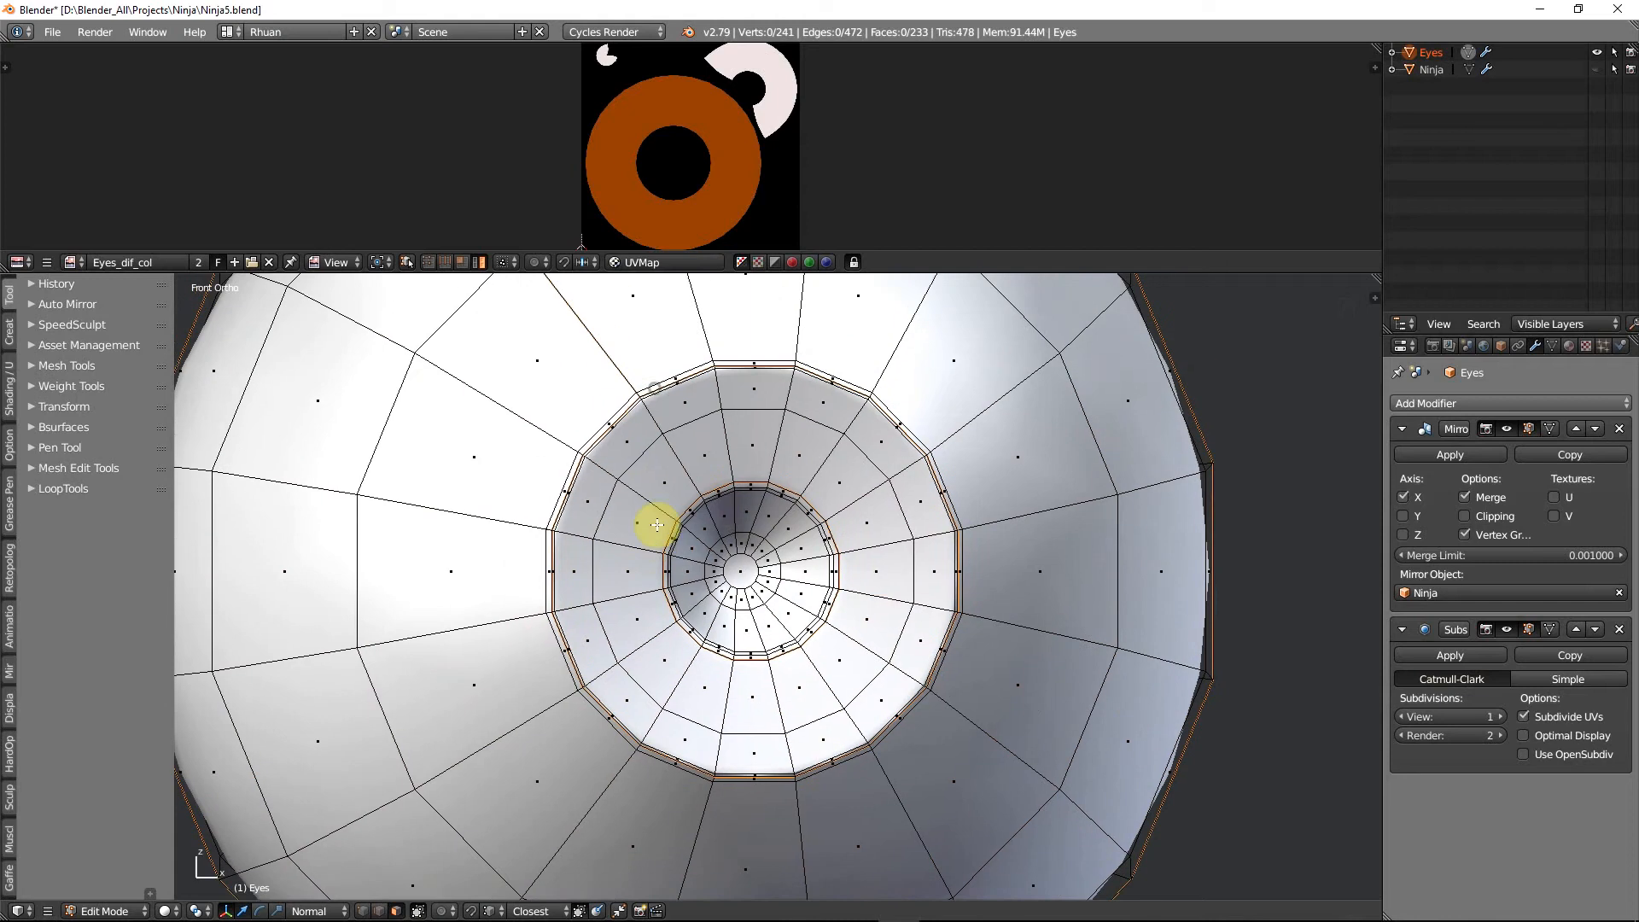
Select the iris face loops, the pupil's faces with Circle Select, and the narrow loop just outside the iris
right_click(647, 408, "alt")
right_click(673, 440, "alt+shift")
key("c")
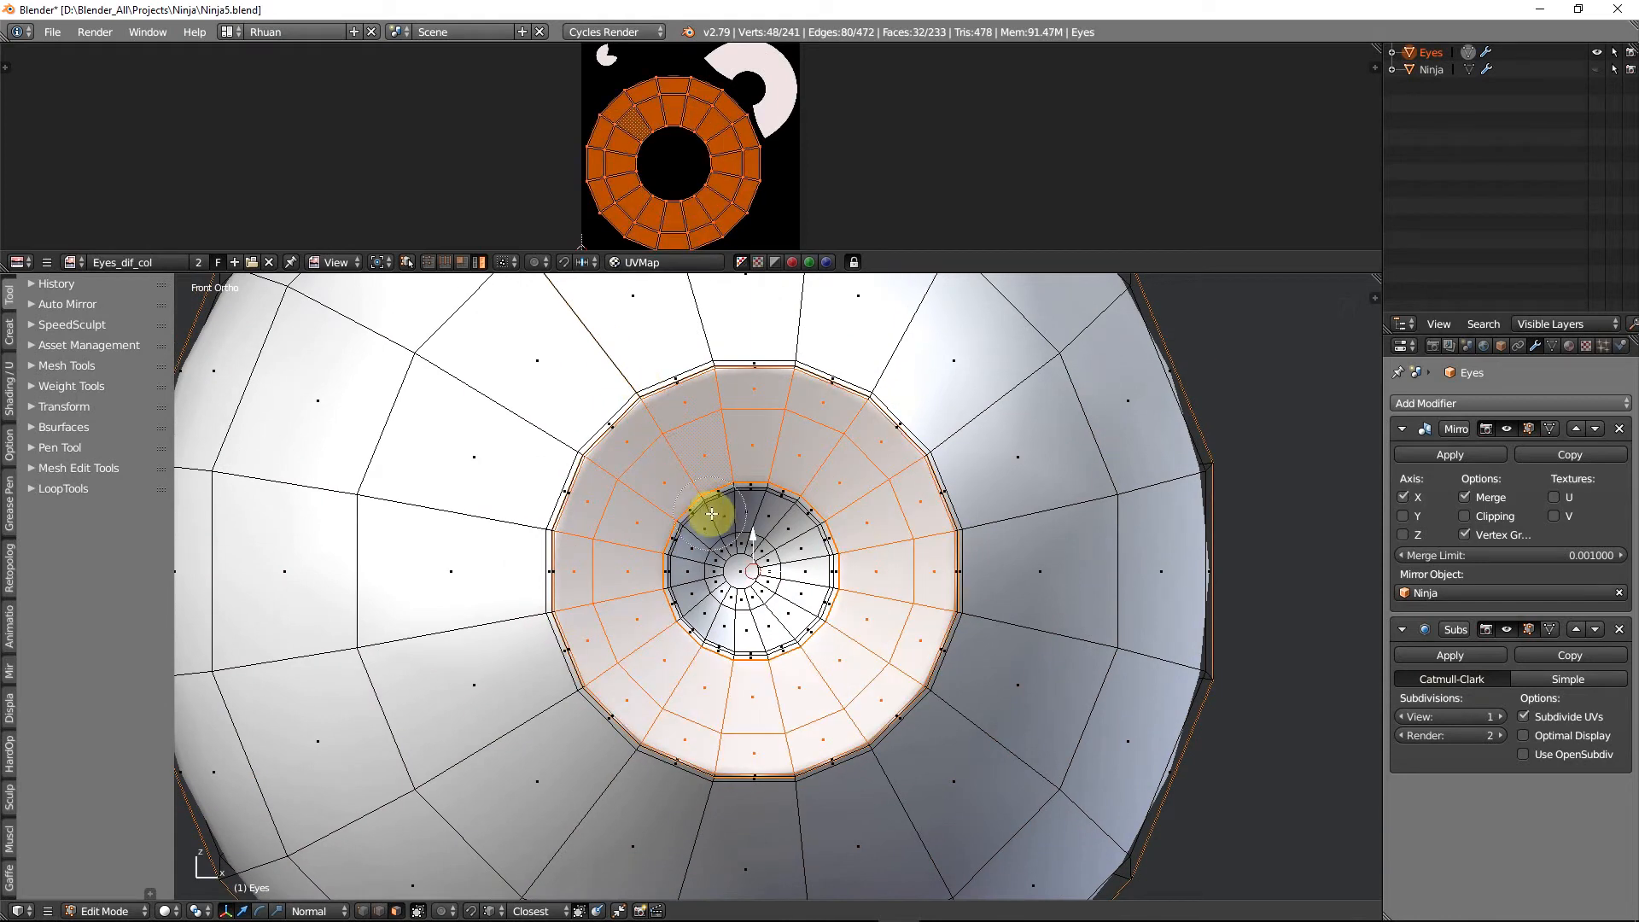
mouse_move(732, 517)
left_mouse_down()
mouse_move(713, 534)
mouse_move(812, 597)
mouse_move(729, 553)
left_mouse_up()
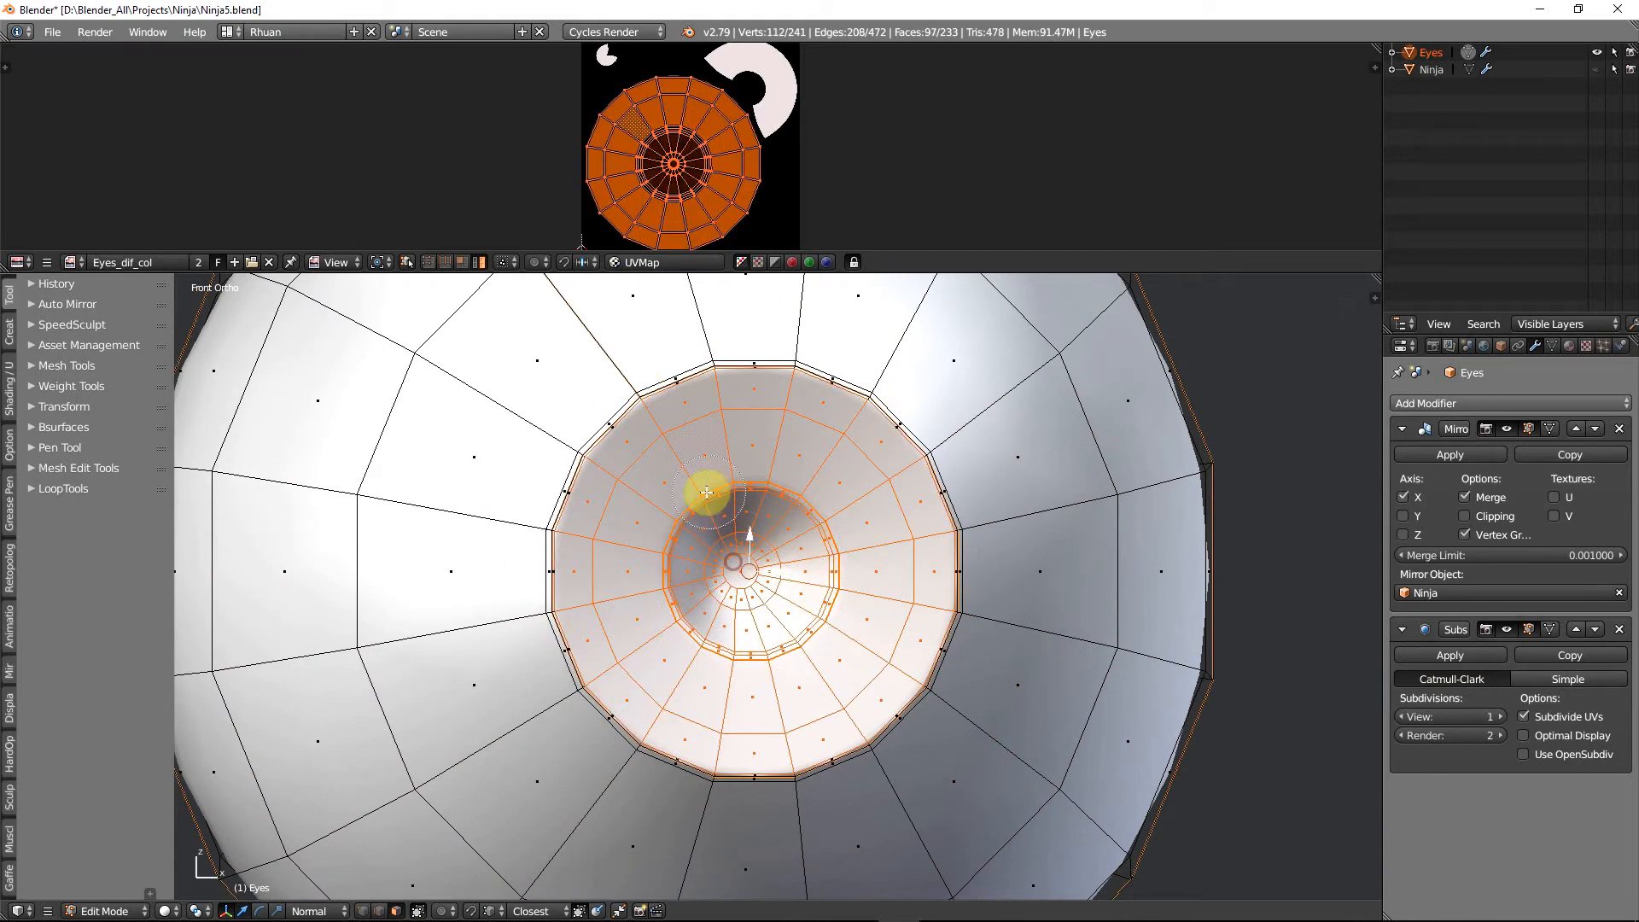
right_click(694, 488)
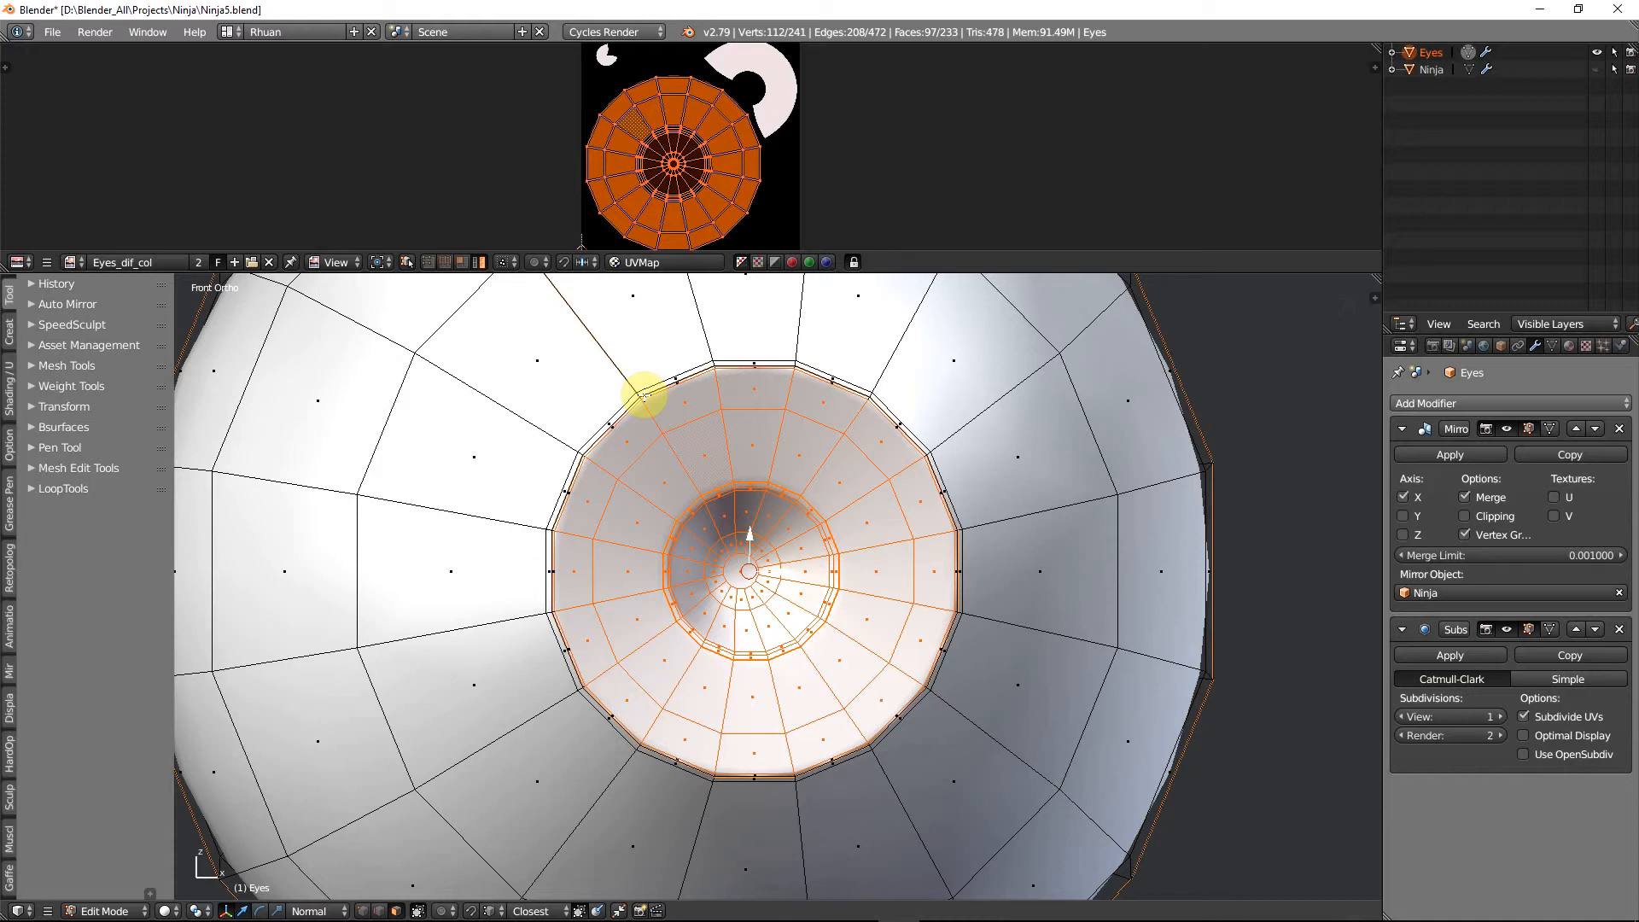
right_click(638, 395, "alt+shift")
scroll(645, 419, "down", 6)
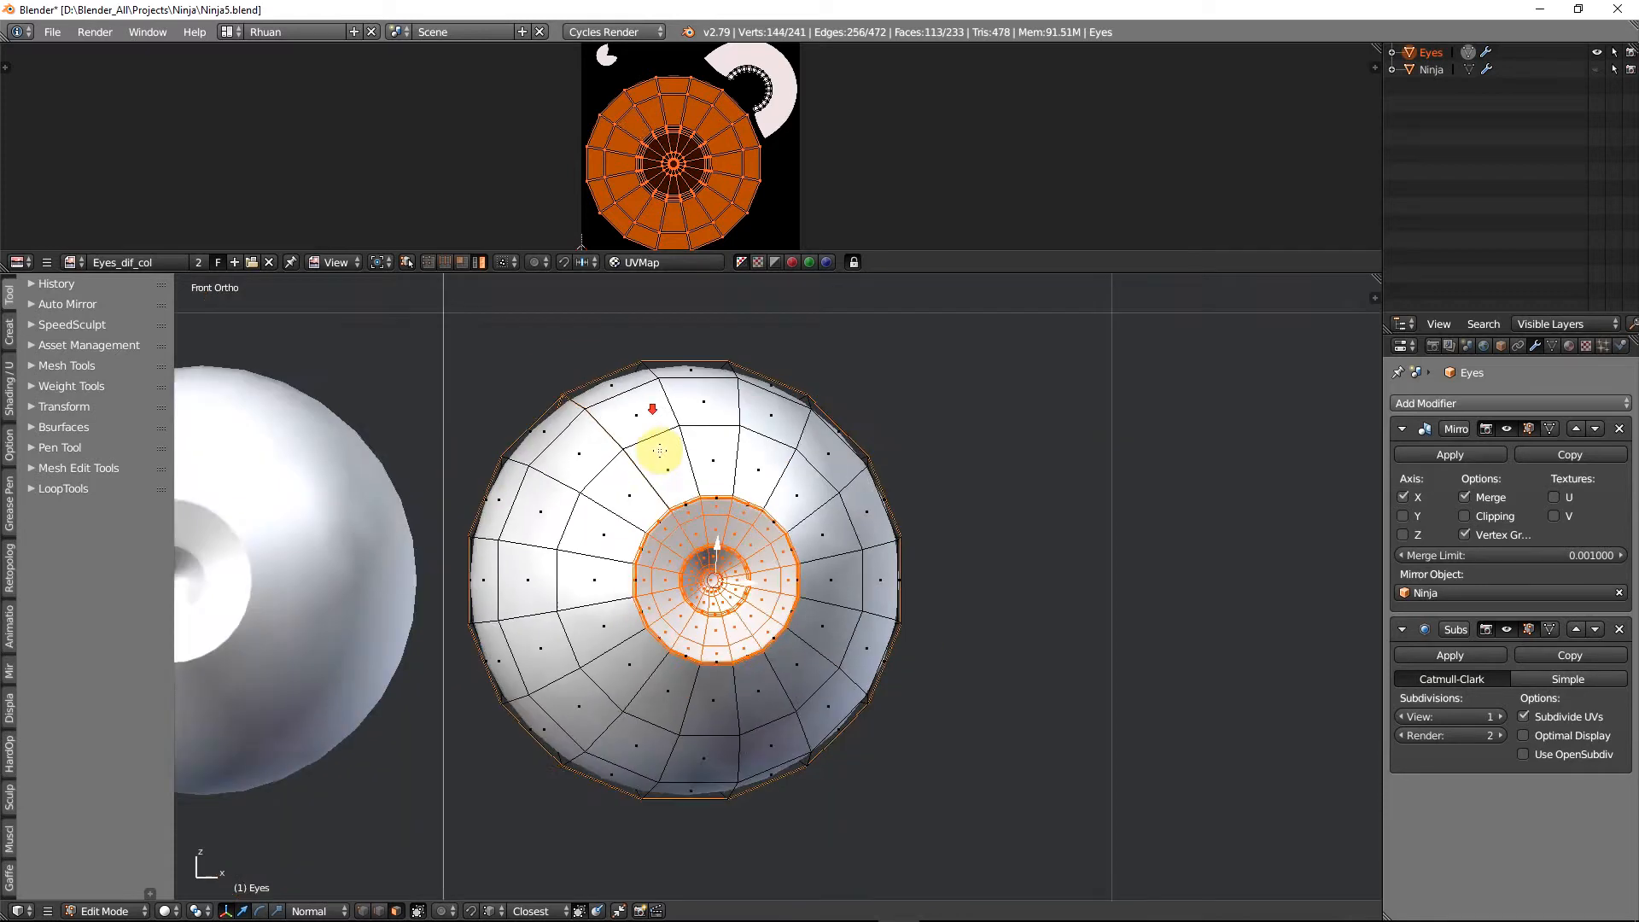
Invert the face selection to target the white of the eye and return to Texture Paint mode in solid shading
mouse_move(651, 446)
middle_mouse_down()
mouse_move(786, 541)
mouse_move(643, 573)
mouse_move(469, 549)
mouse_move(566, 443)
mouse_move(762, 548)
mouse_move(837, 567)
middle_mouse_up()
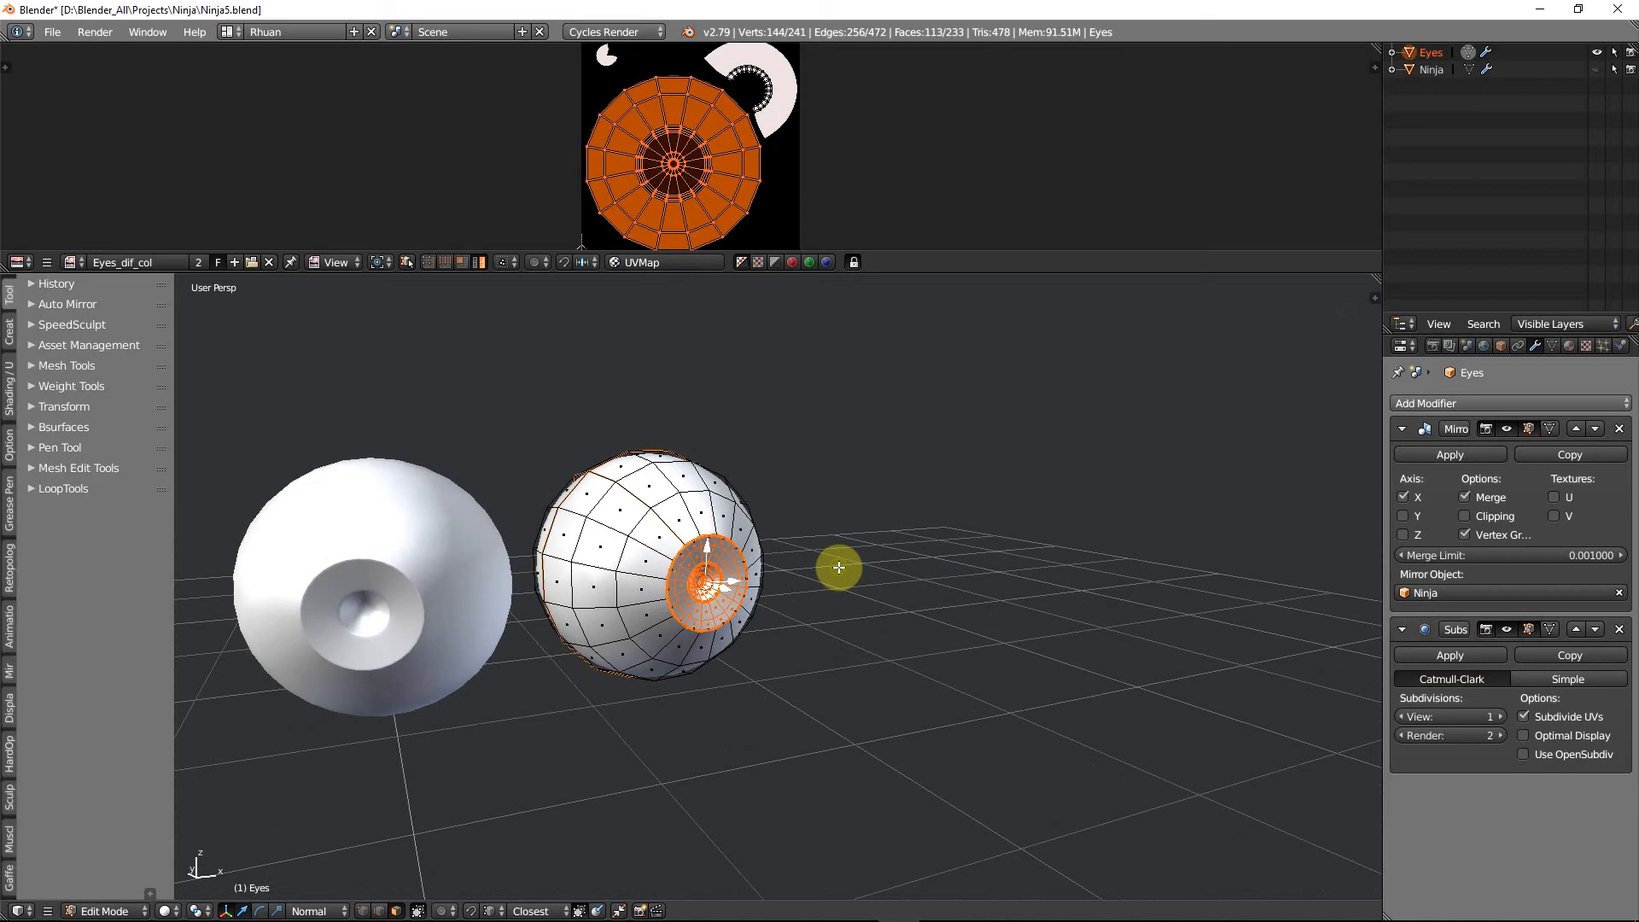
key("z")
mouse_move(717, 567)
middle_mouse_down()
mouse_move(794, 560)
mouse_move(701, 584)
mouse_move(557, 564)
middle_mouse_up()
key("ctrl+i")
key("z")
scroll(663, 565, "up", 3)
key("Tab")
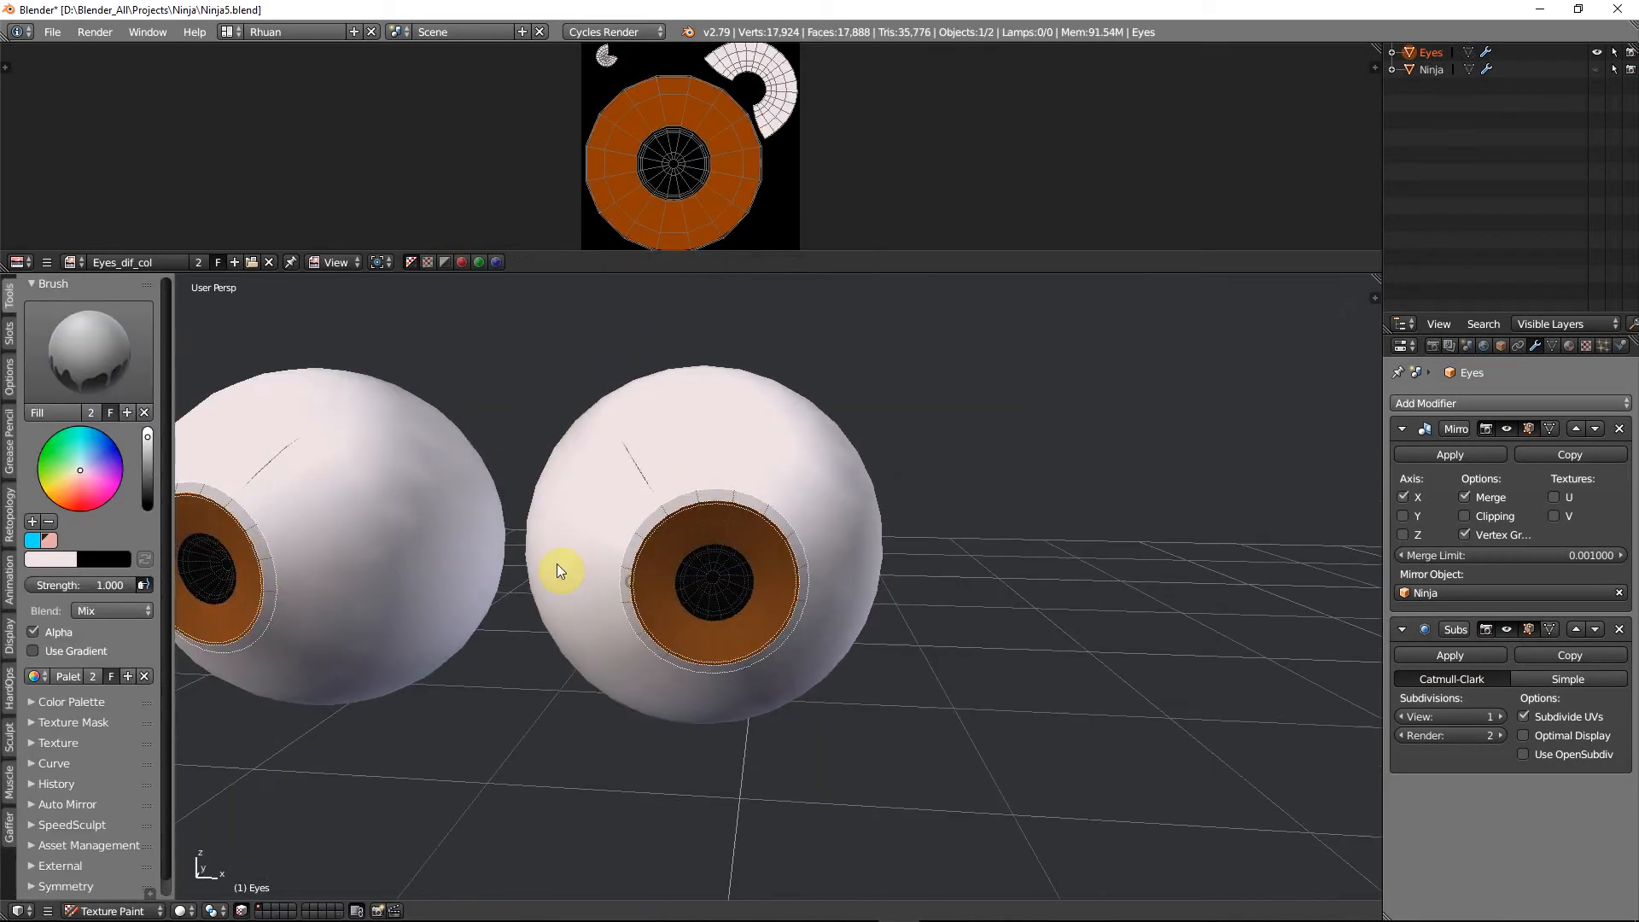
Examine the paint mask's boundary around the iris and reopen the eye mesh in Edit Mode with solid shading
scroll(643, 625, "up", 2)
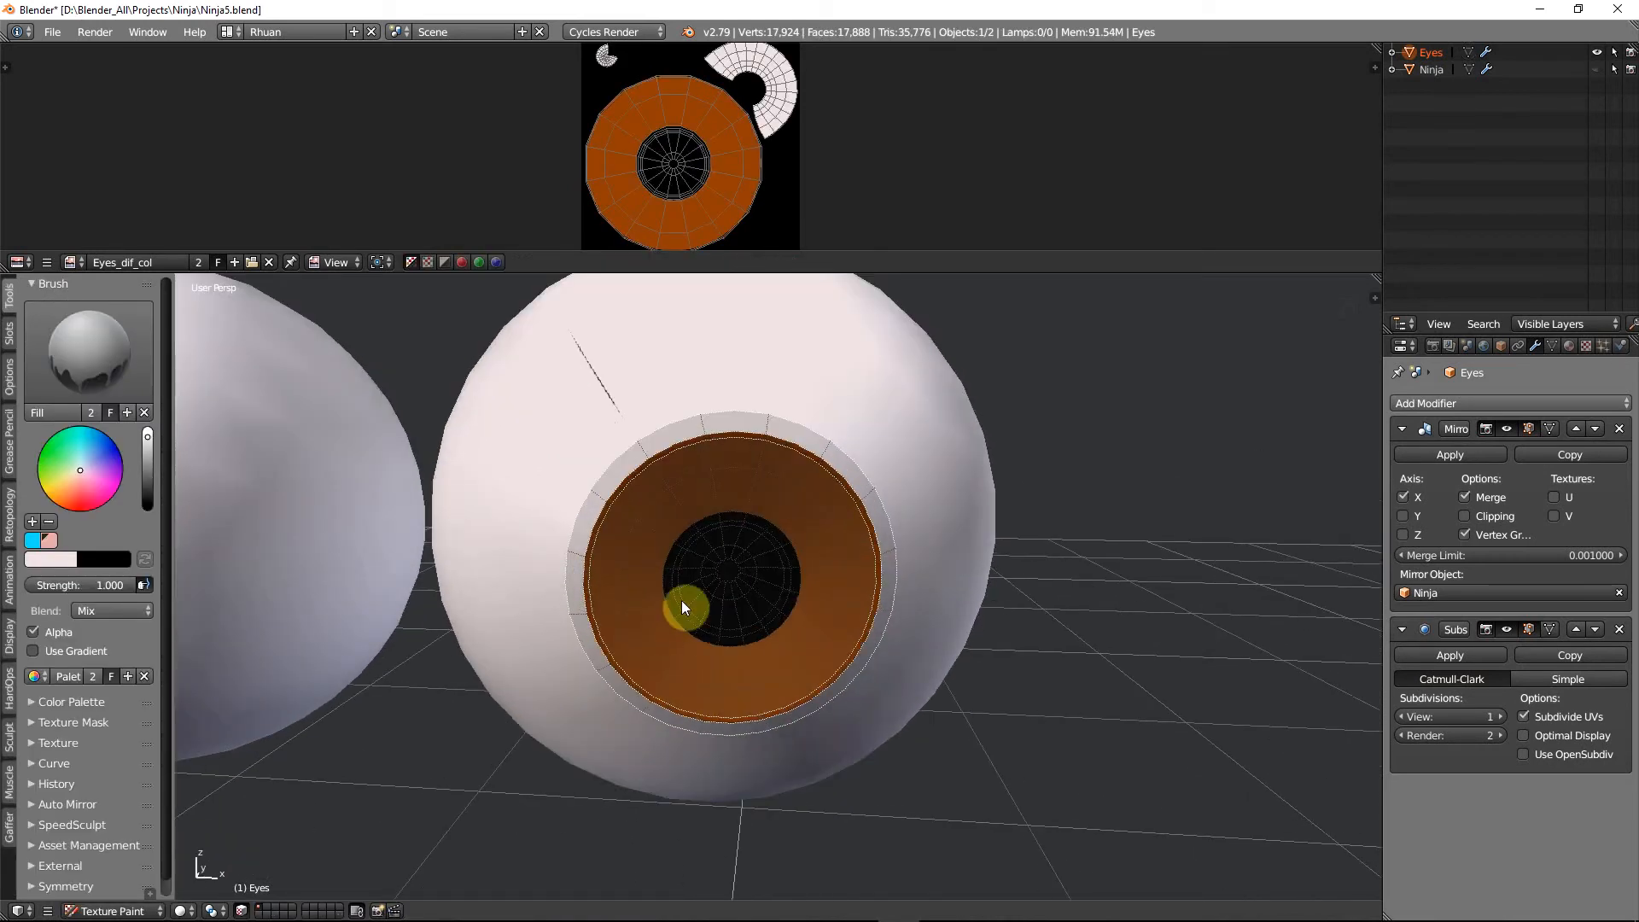
middle_click_drag(681, 601, 715, 535)
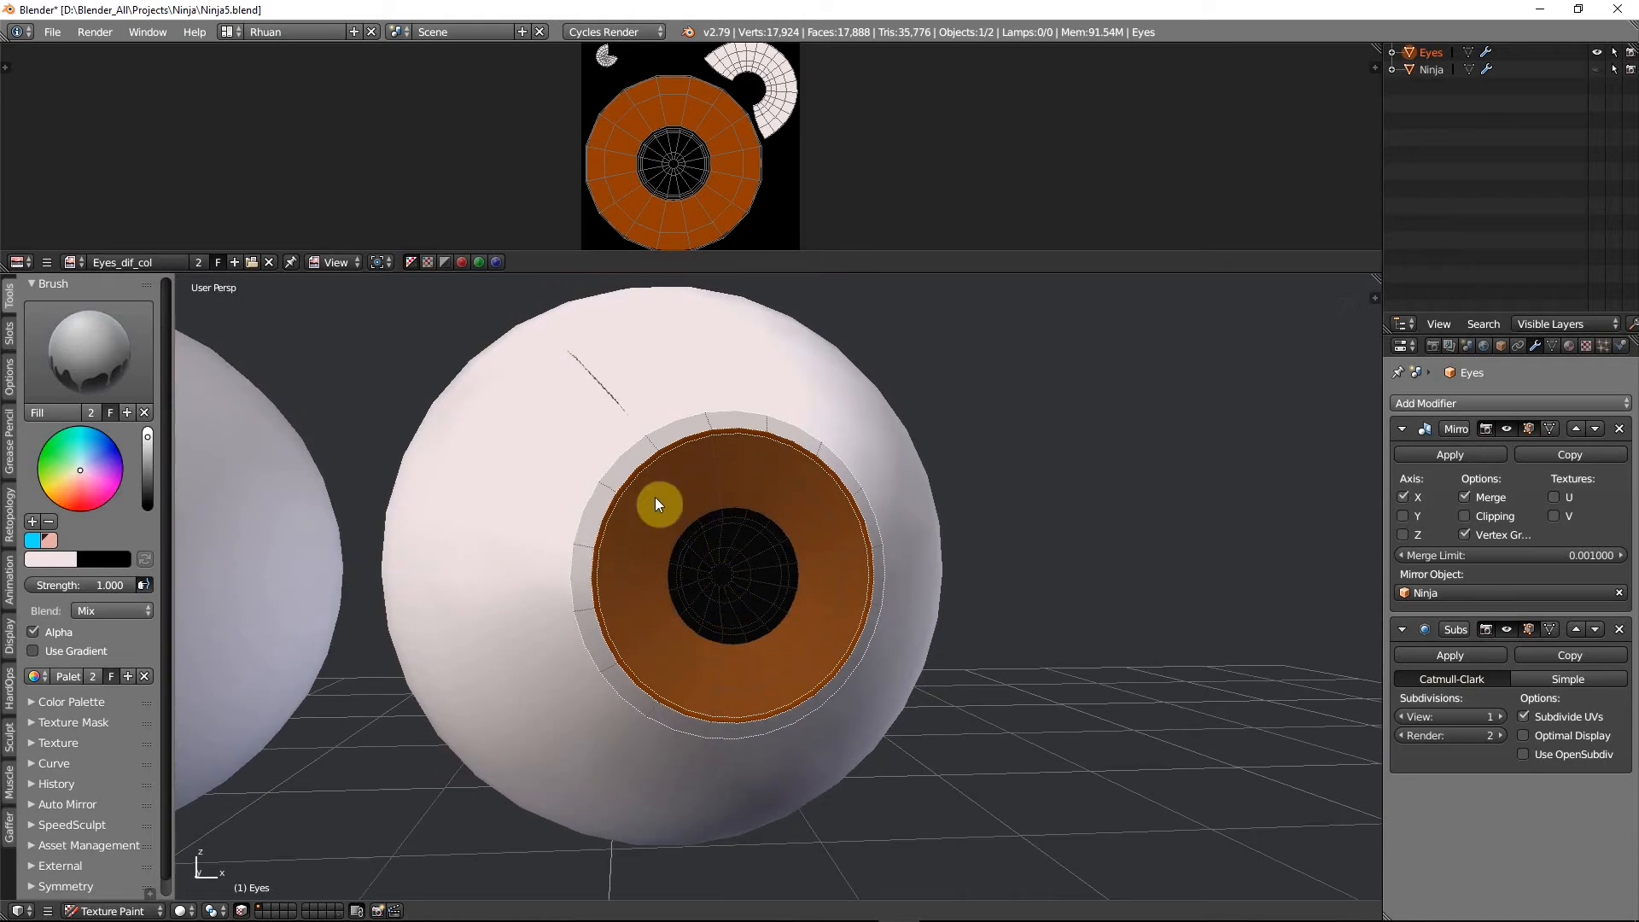
mouse_move(641, 497)
middle_mouse_down()
mouse_move(695, 576)
mouse_move(637, 495)
middle_mouse_up()
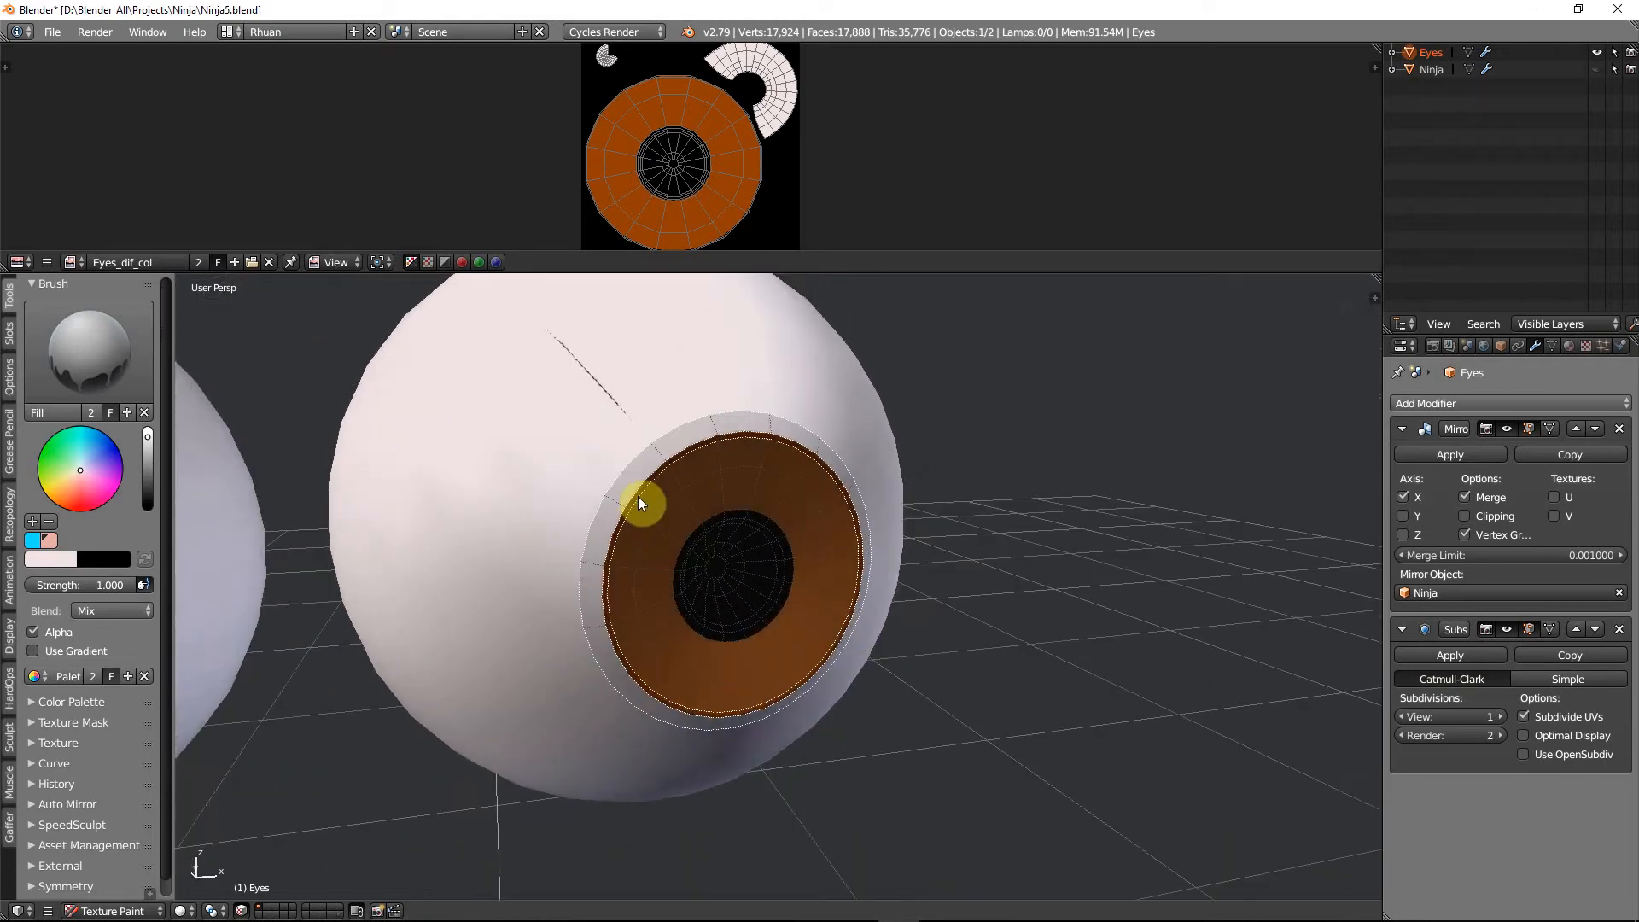
key("ctrl+Tab")
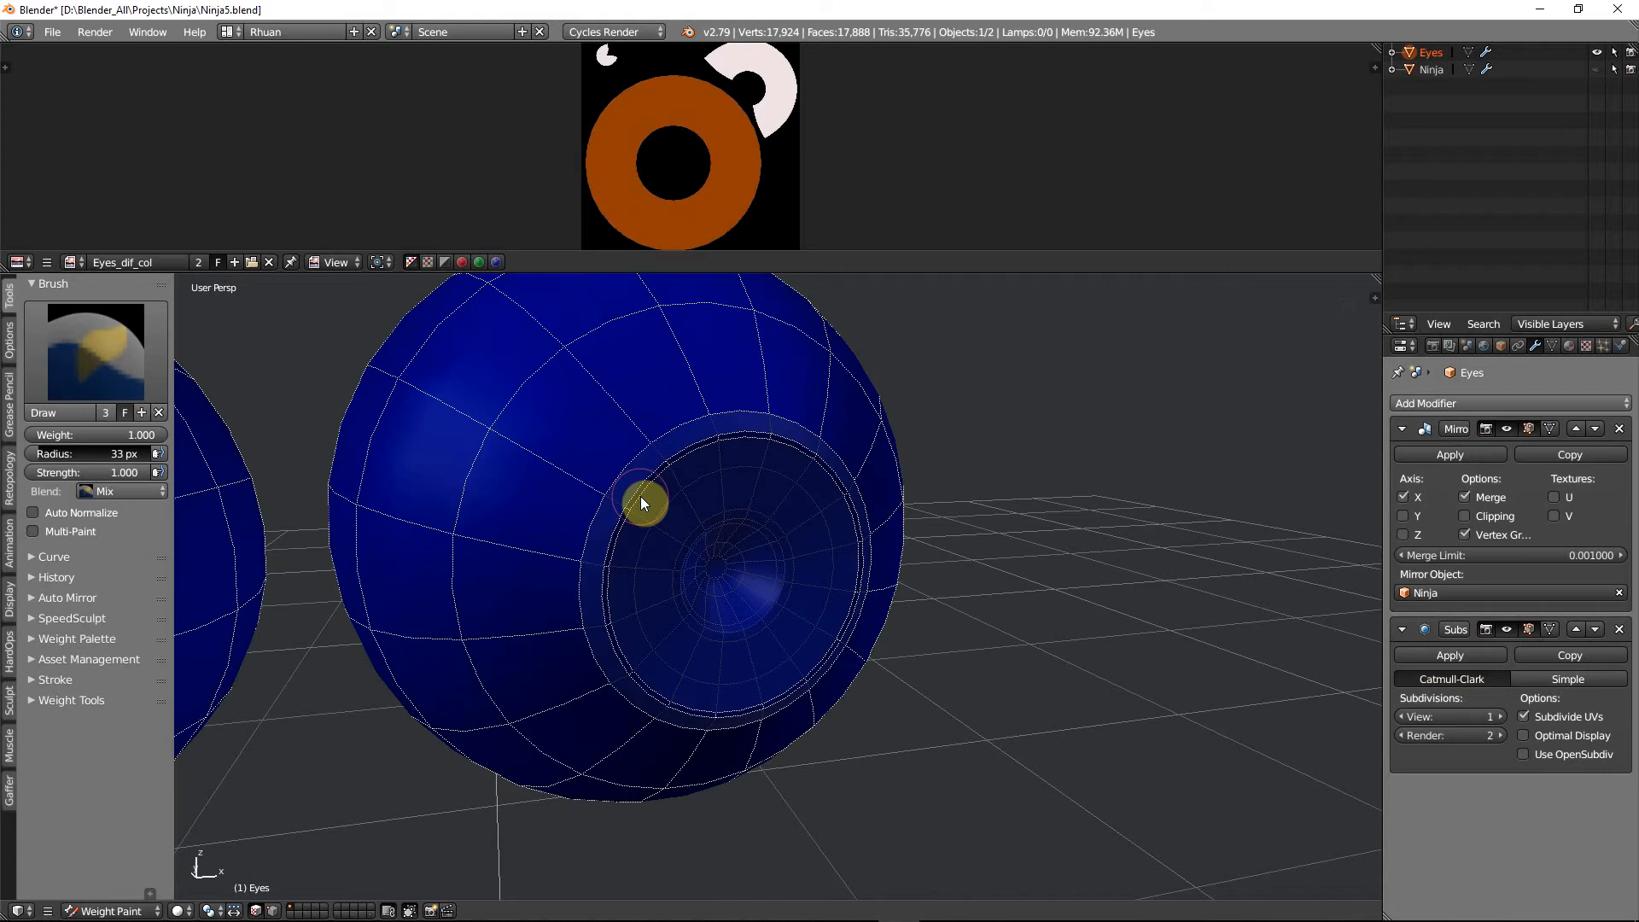
key("ctrl+Tab")
key("Tab")
scroll(640, 496, "down", 2)
key("z")
key("z")
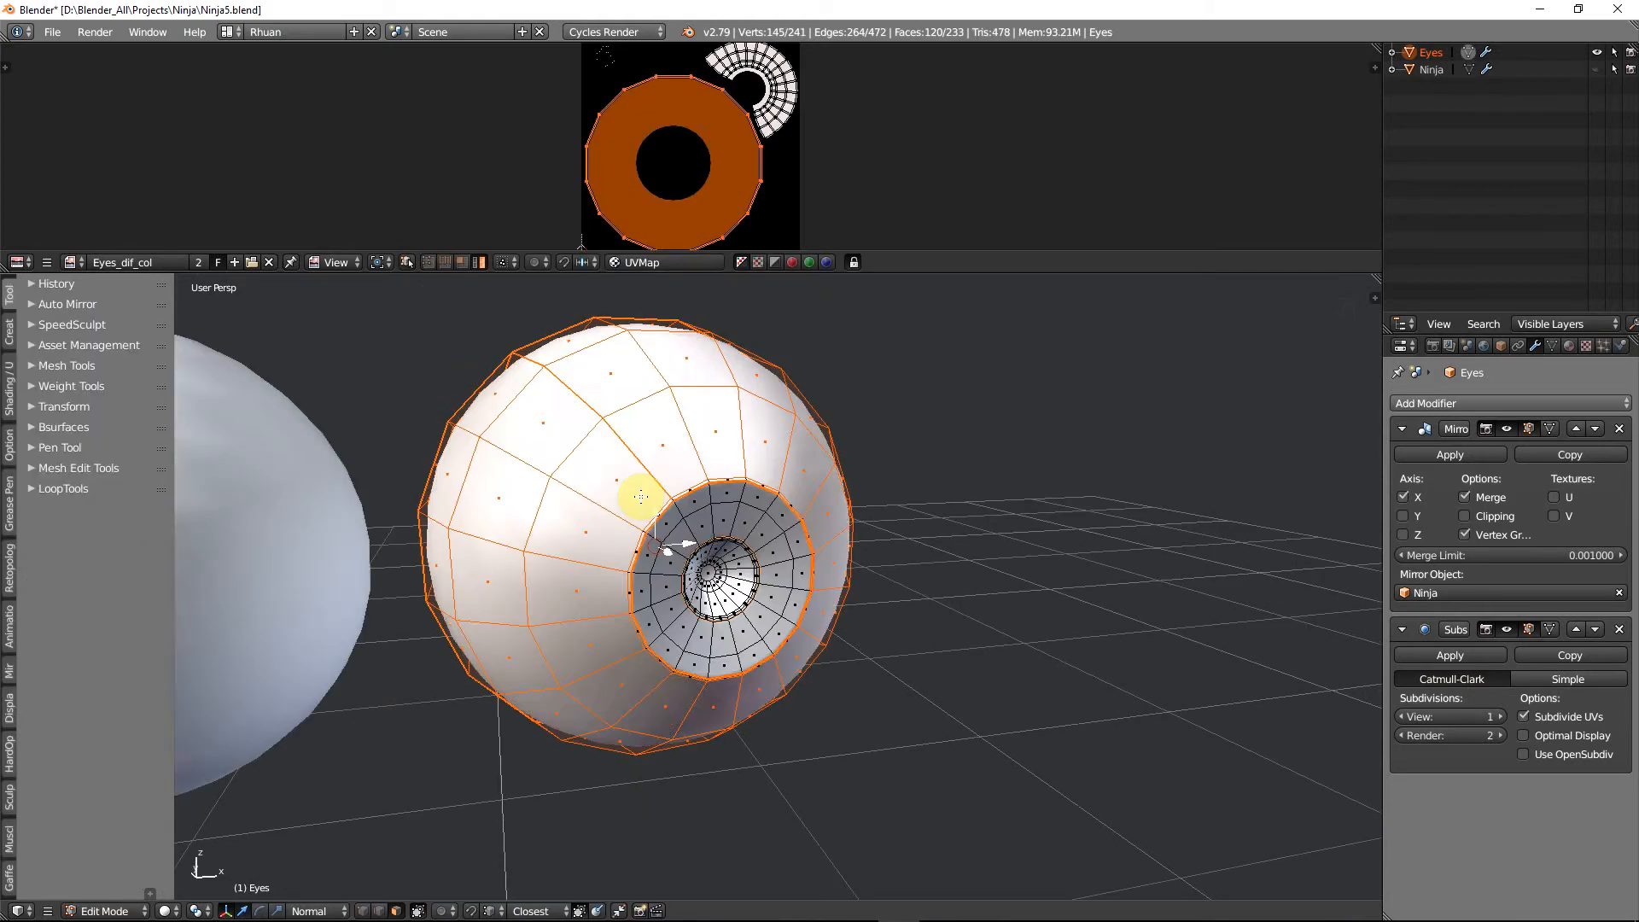
Return the eye mesh to Texture Paint mode and examine the dark seam on the white of the eye
mouse_move(640, 496)
middle_mouse_down()
mouse_move(597, 432)
mouse_move(706, 575)
mouse_move(635, 563)
mouse_move(630, 512)
mouse_move(622, 568)
mouse_move(749, 557)
middle_mouse_up()
key("z")
key("z")
key("Tab")
scroll(631, 560, "up", 2)
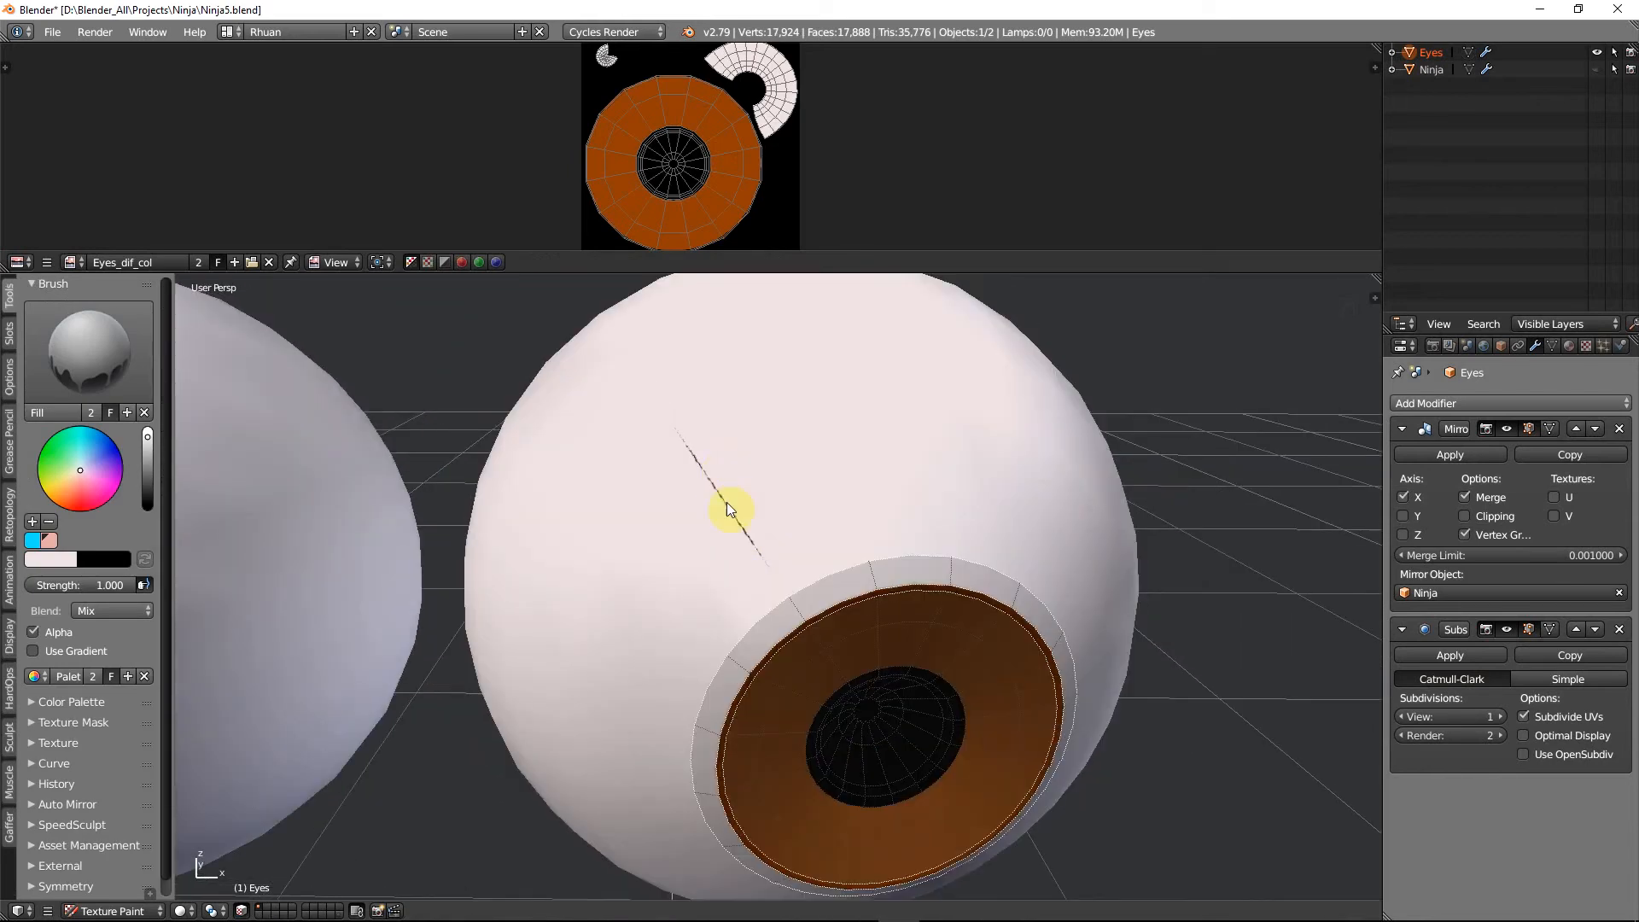
scroll(710, 525, "down", 3)
middle_click_drag(585, 541, 659, 581)
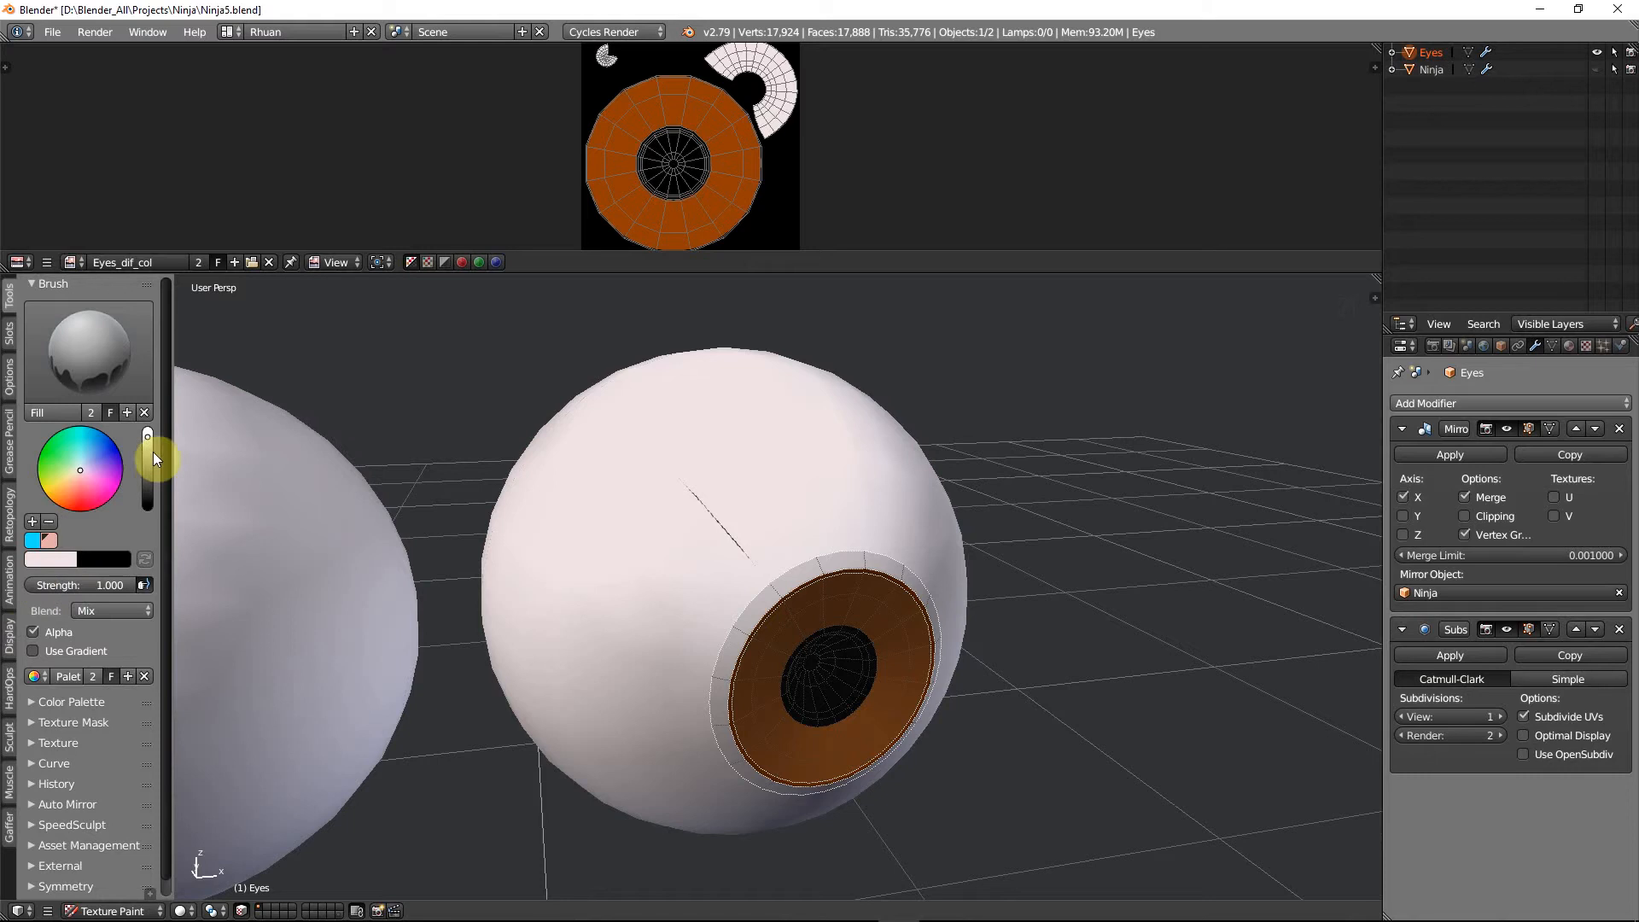
Switch to the TexDraw brush with a fully bright off-white, set its strength to 1.000 and paint over the dark seam
left_click(85, 385)
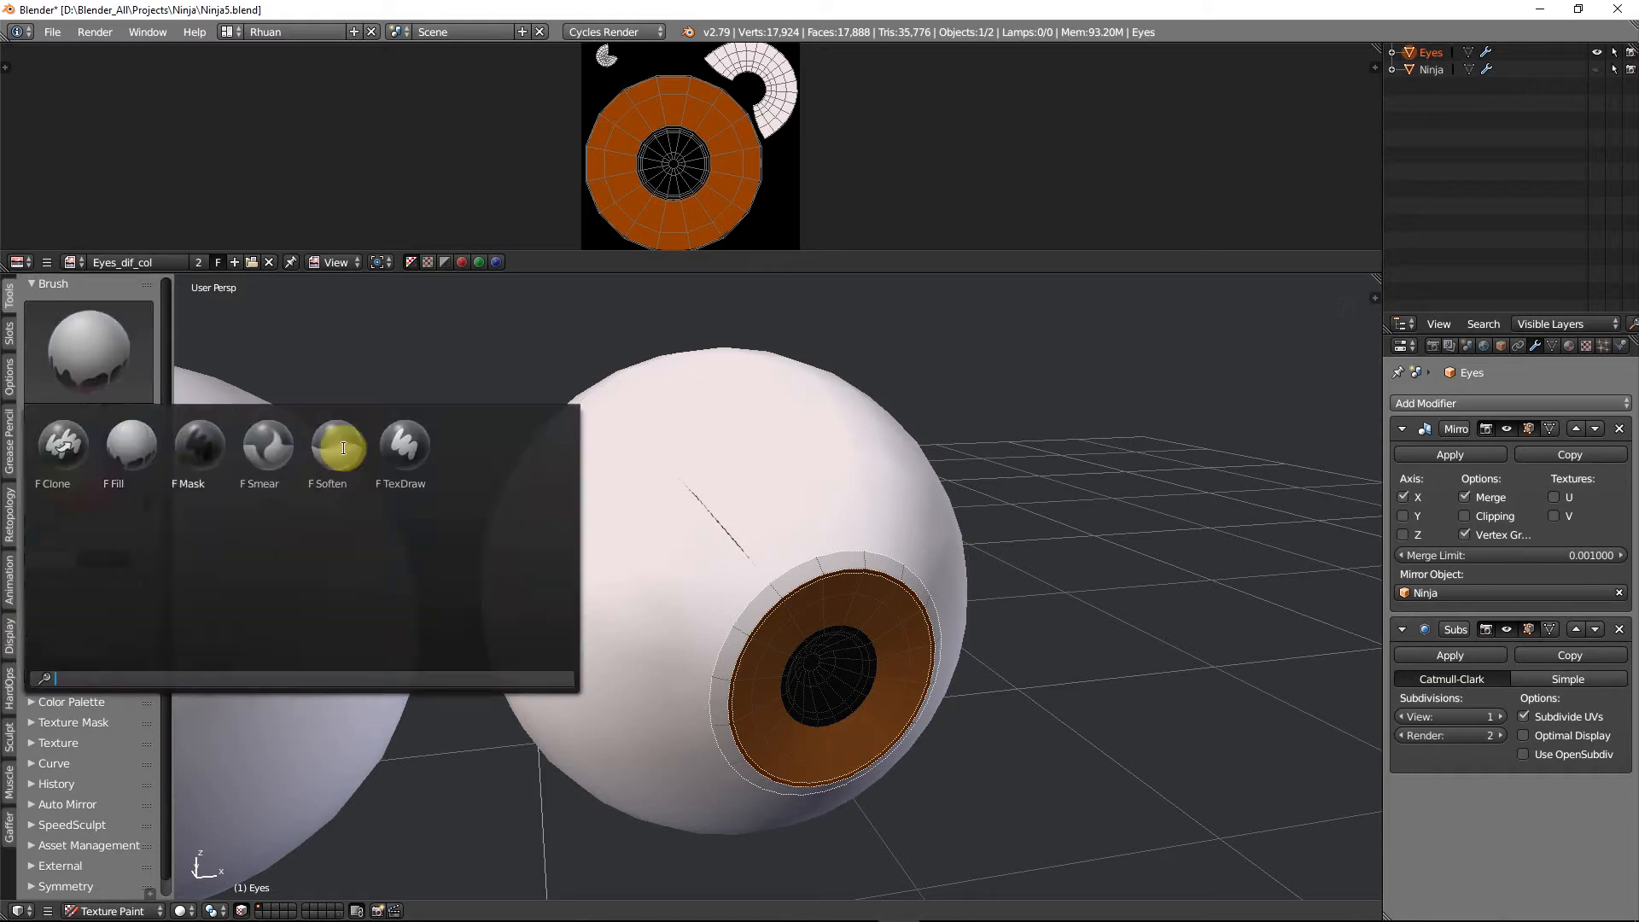
left_click(398, 463)
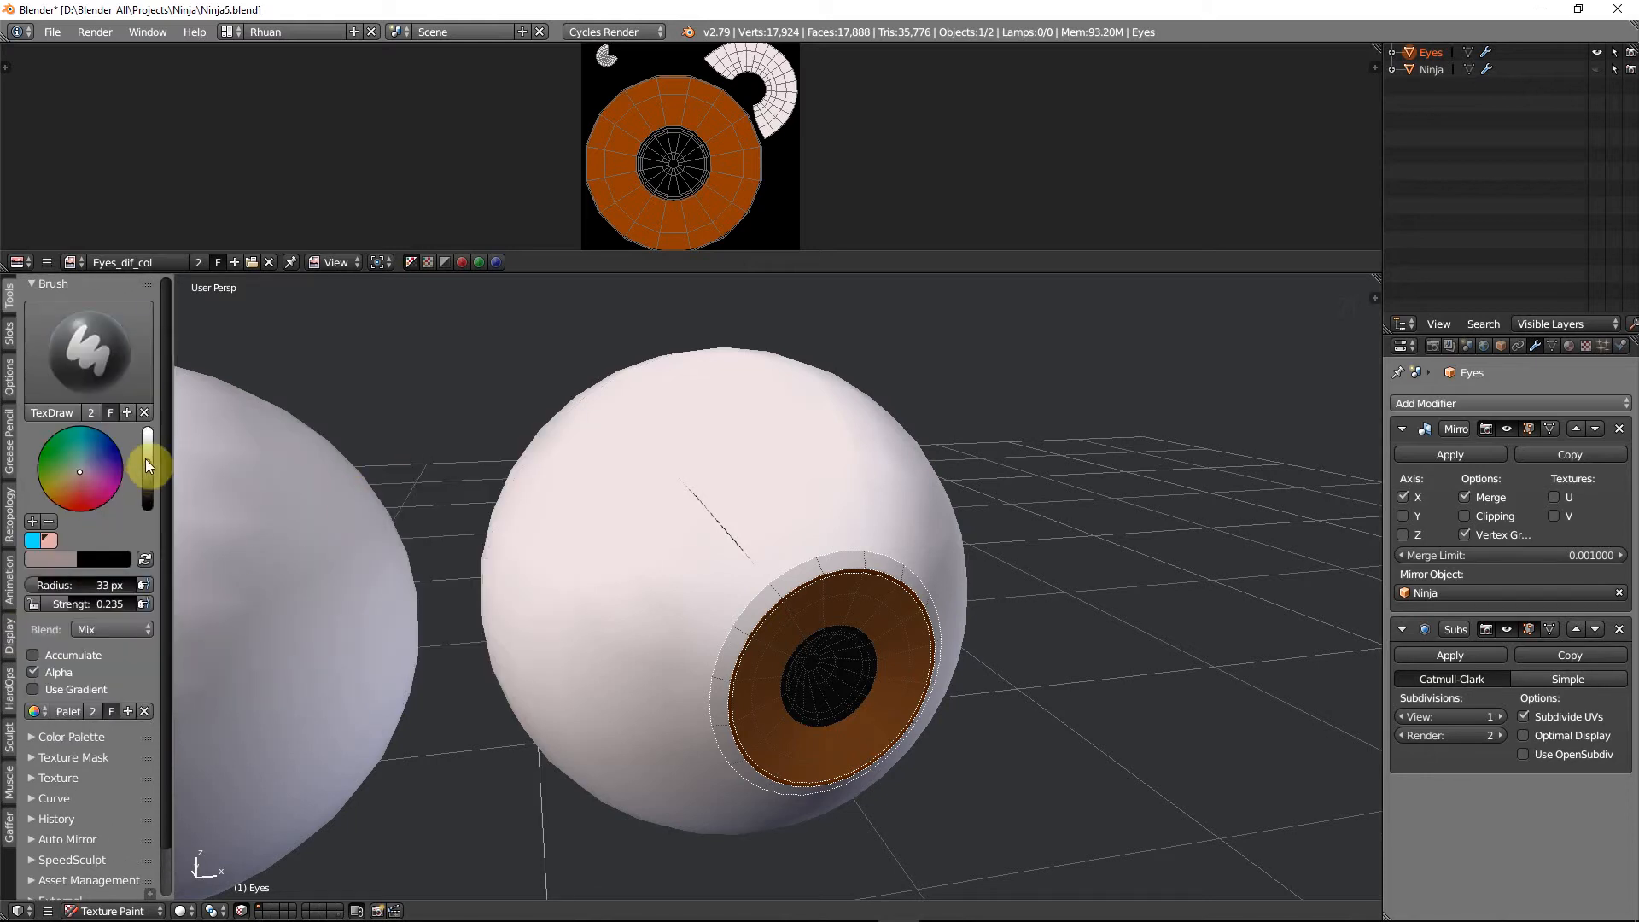
left_click_drag(147, 465, 147, 436)
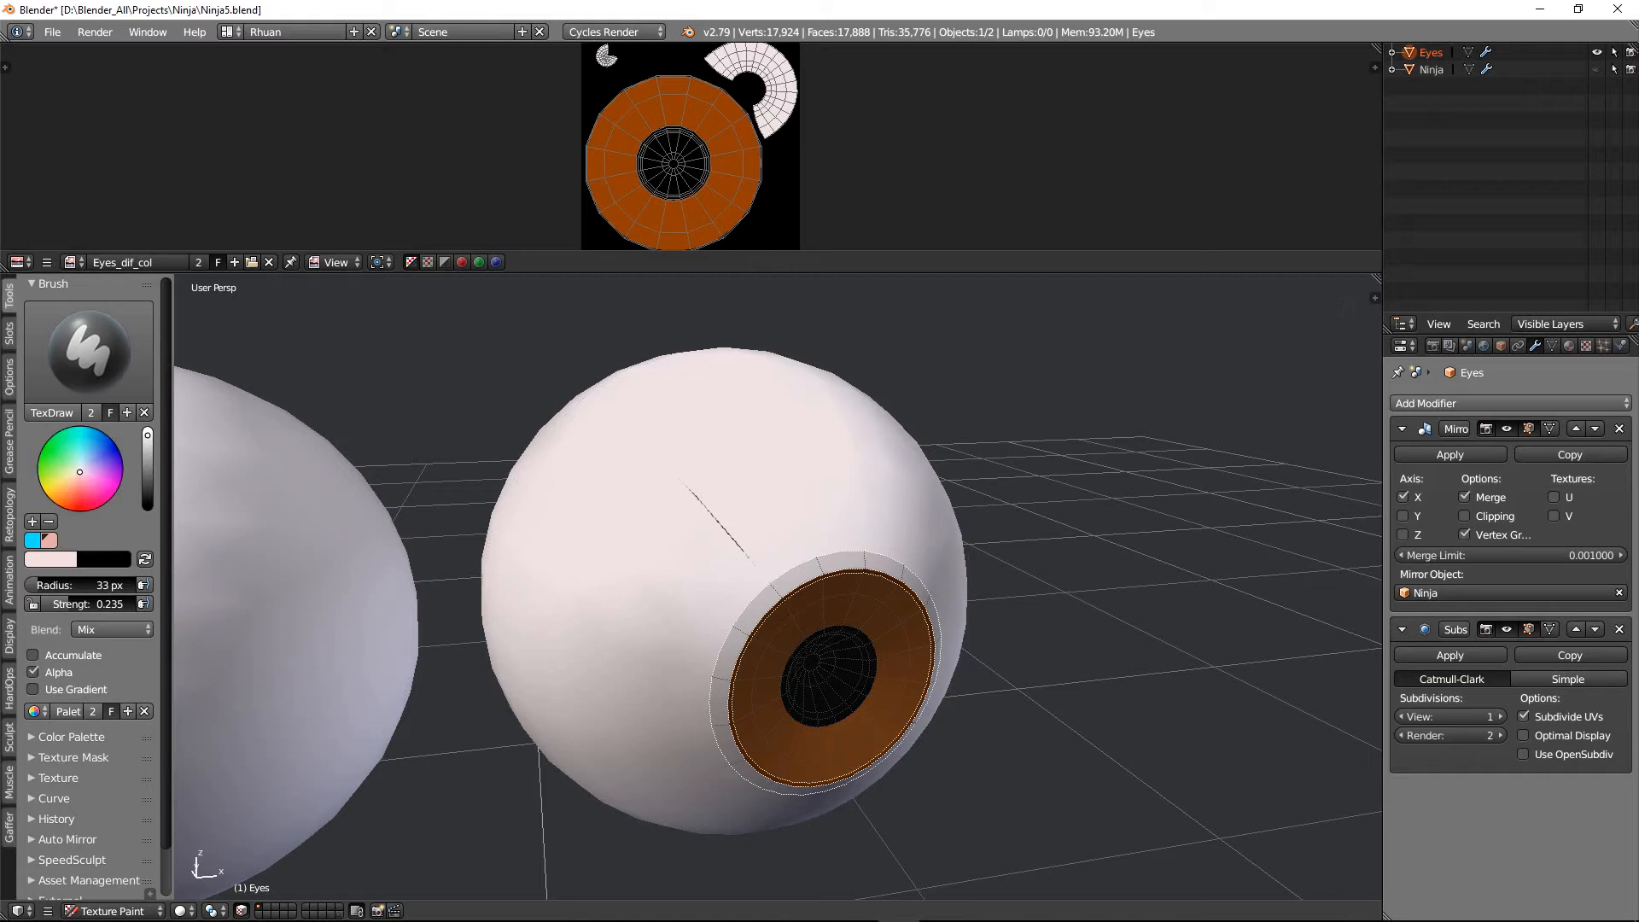
left_click(681, 525)
left_click_drag(71, 602, 162, 603)
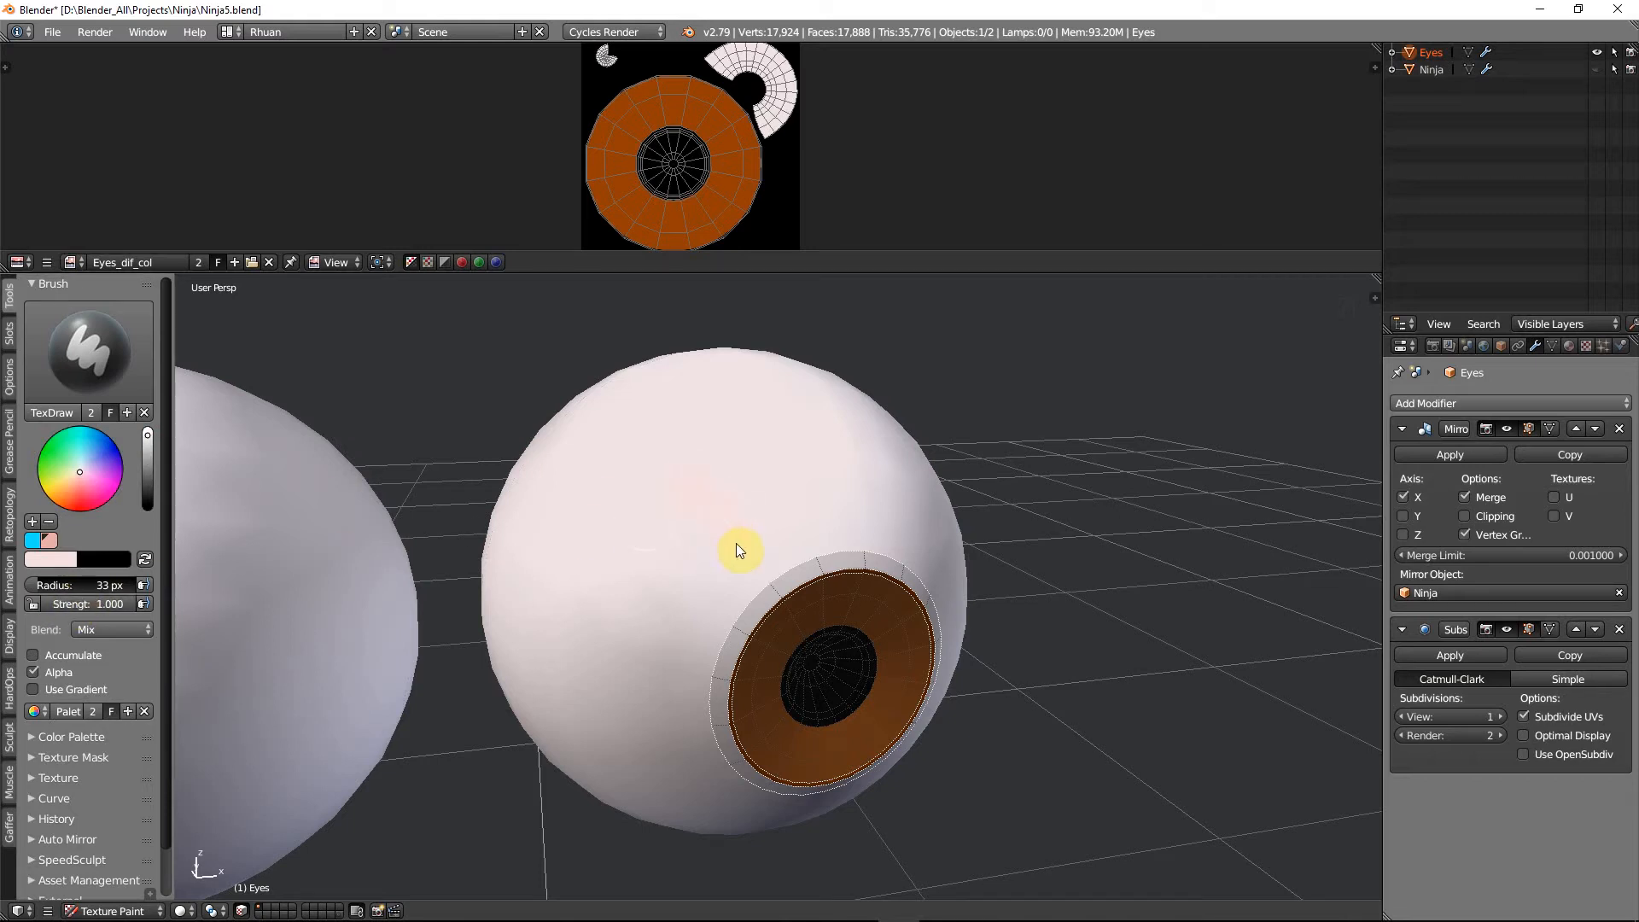
left_click(713, 520)
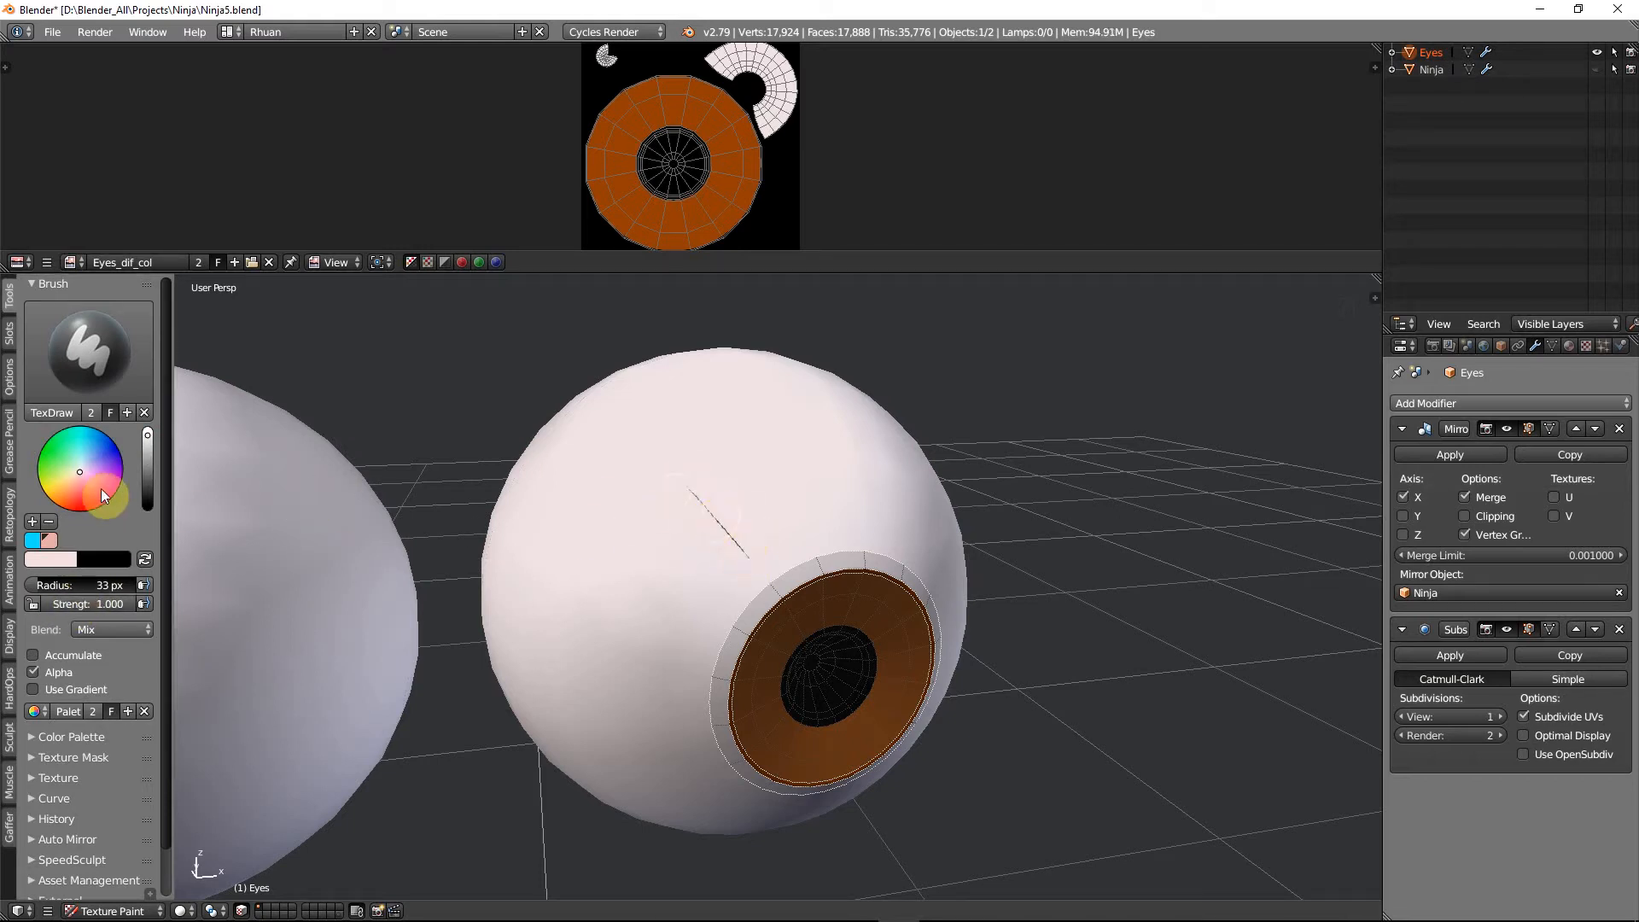
Try a more neutral white as the brush colour and paint it over the dark seam on the white of the eye
left_click_drag(79, 472, 82, 470)
key("ctrl+z")
left_click(126, 714)
scroll(68, 816, "down", 2)
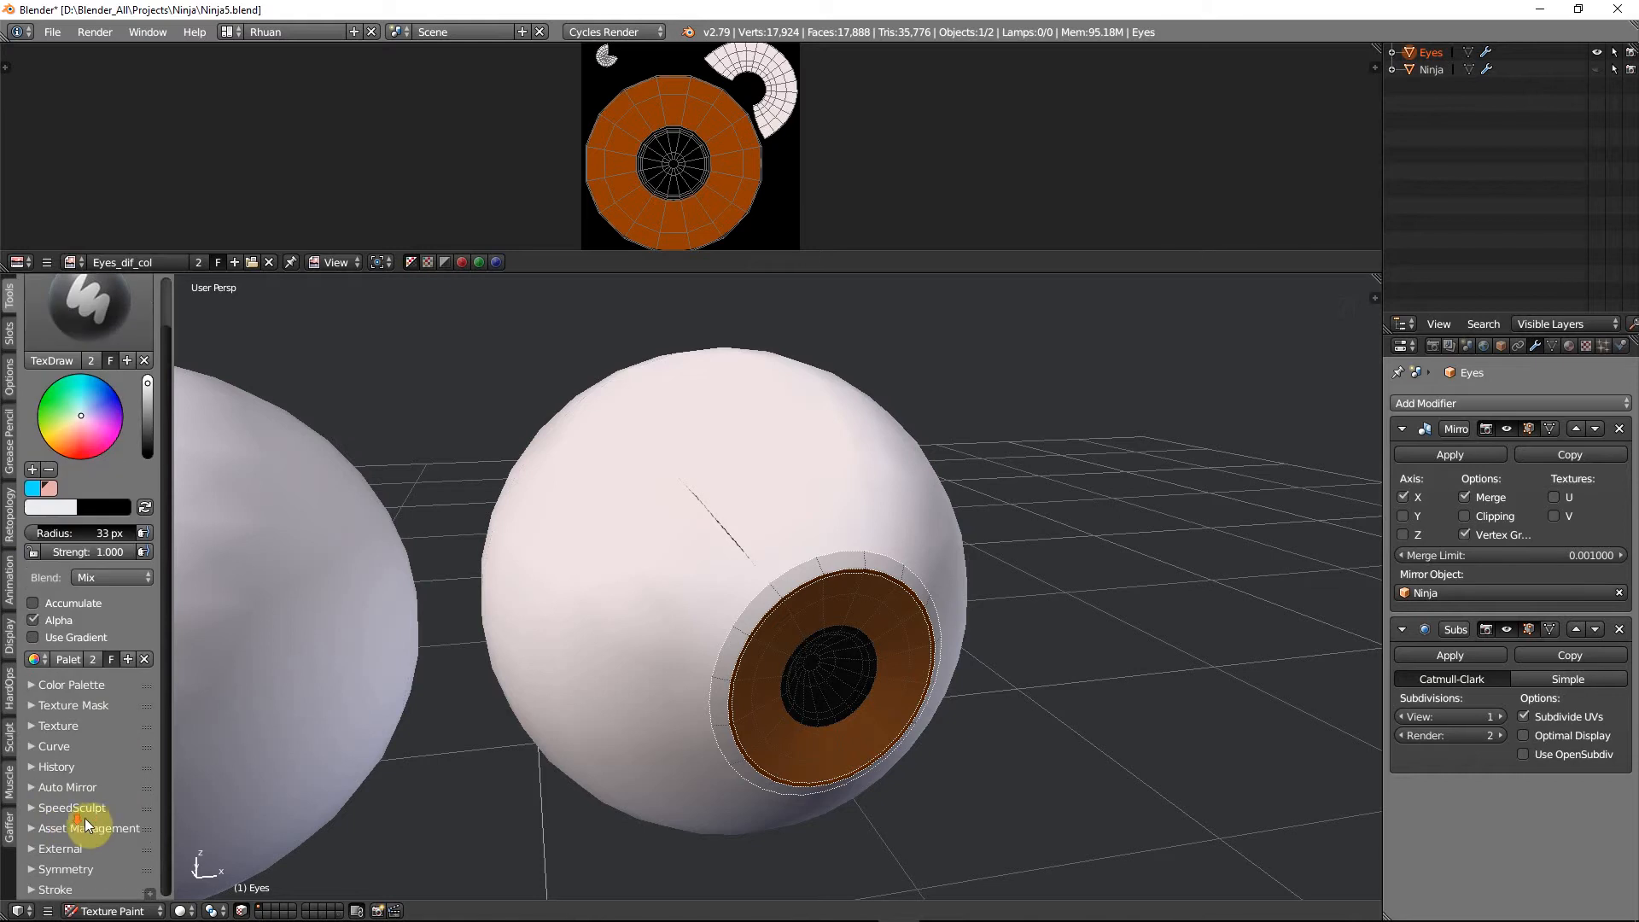
scroll(92, 818, "up", 2)
scroll(91, 817, "down", 2)
scroll(92, 811, "up", 2)
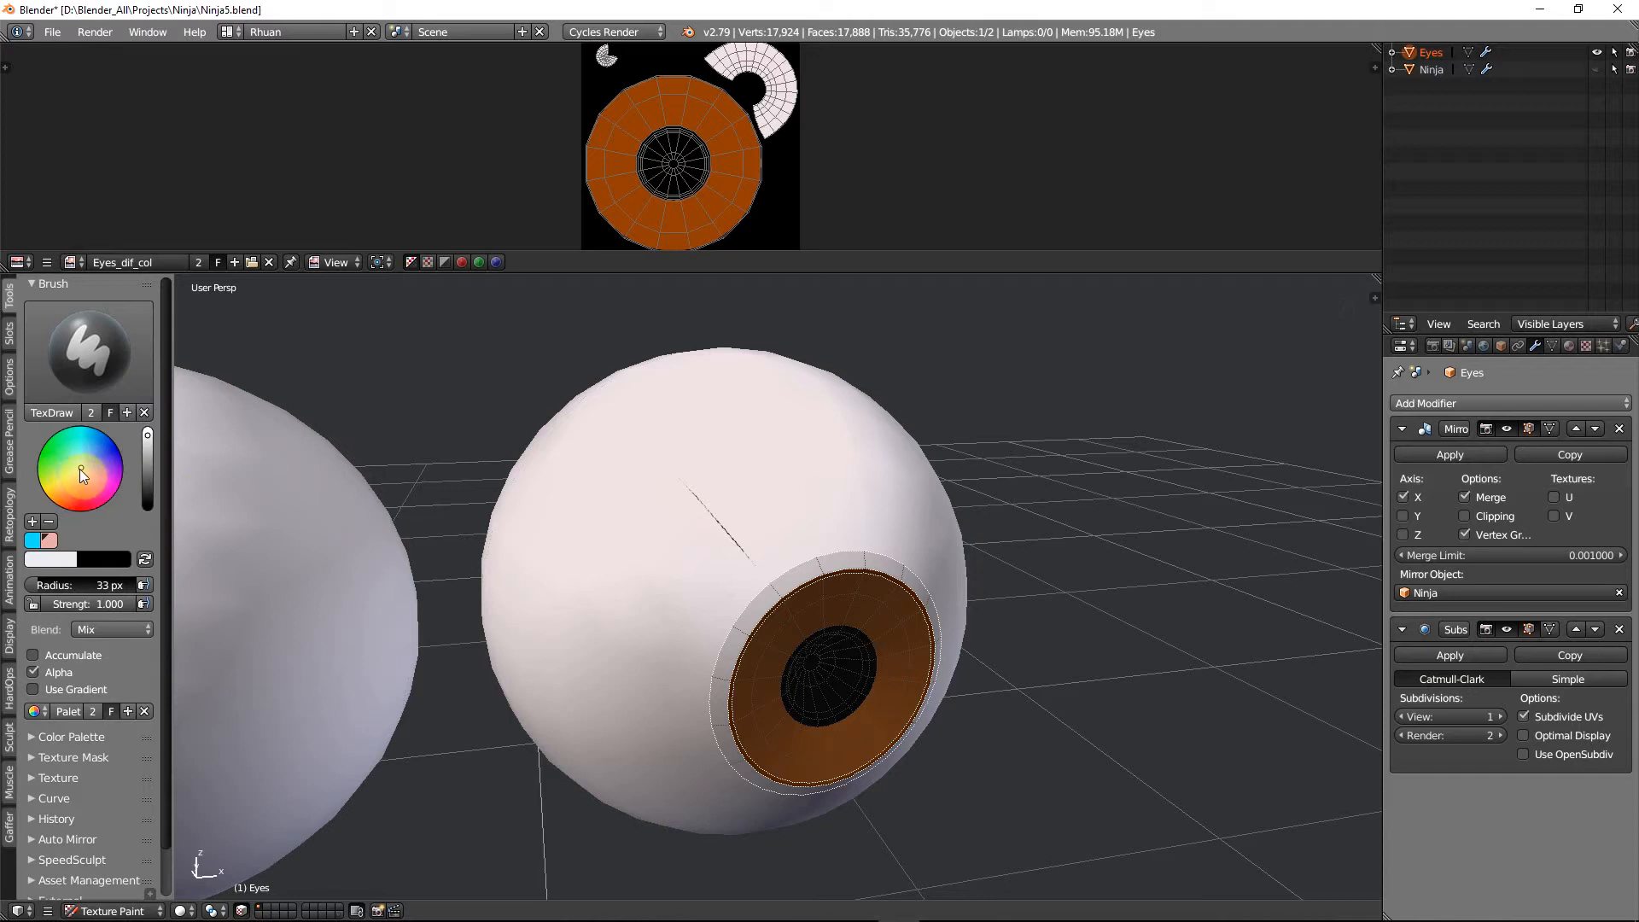
left_click(58, 554)
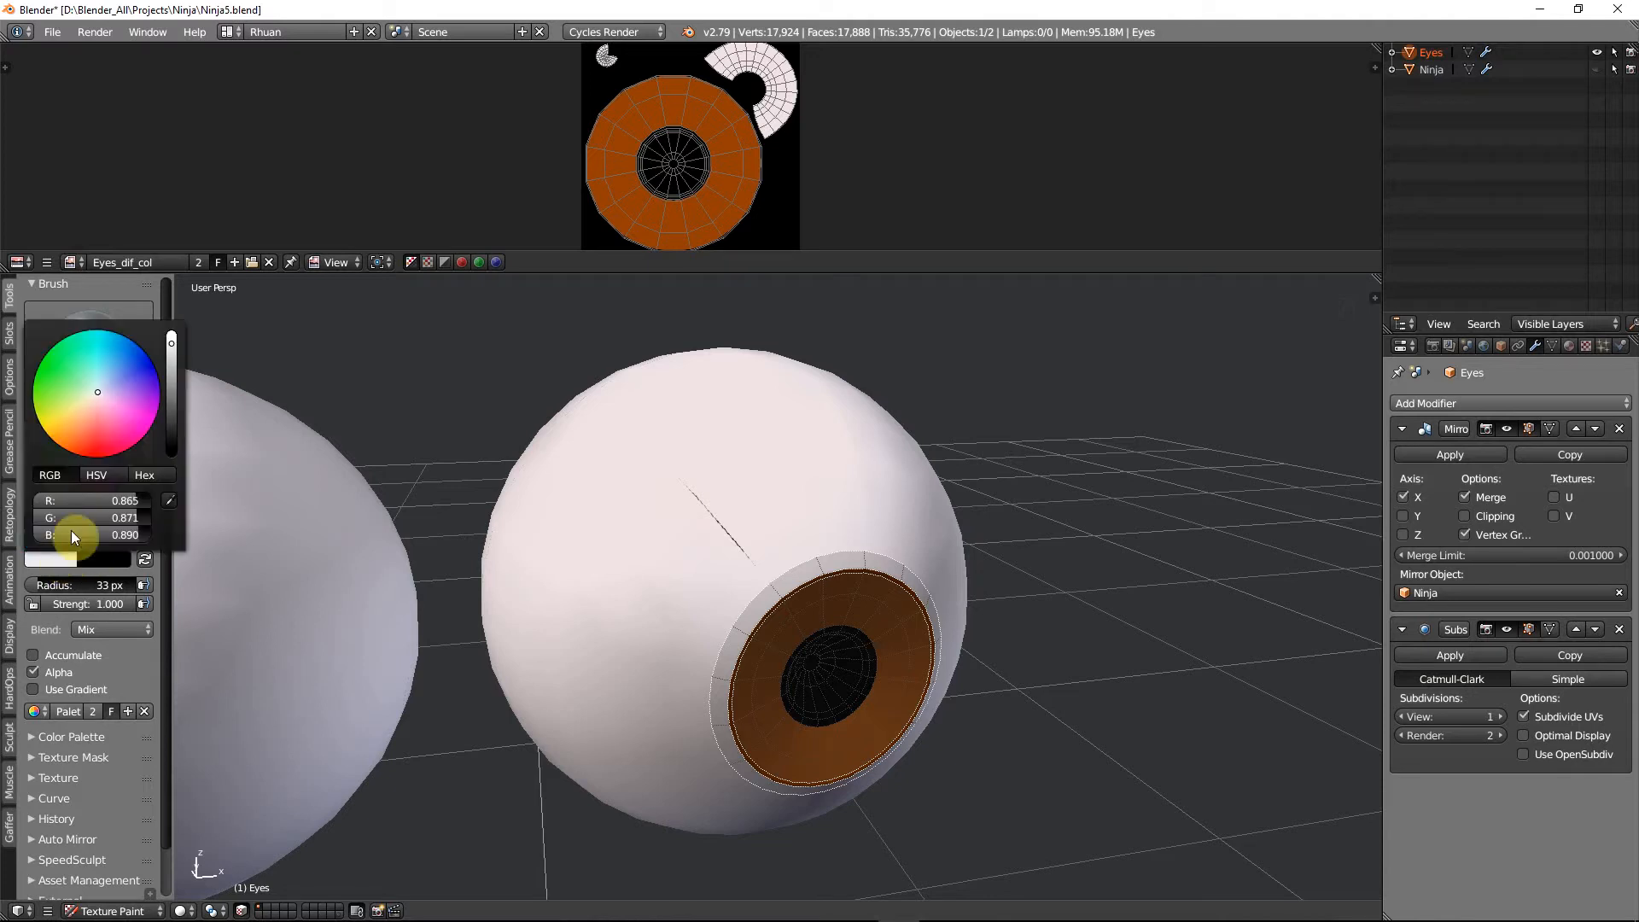
left_click(65, 560)
left_click(95, 393)
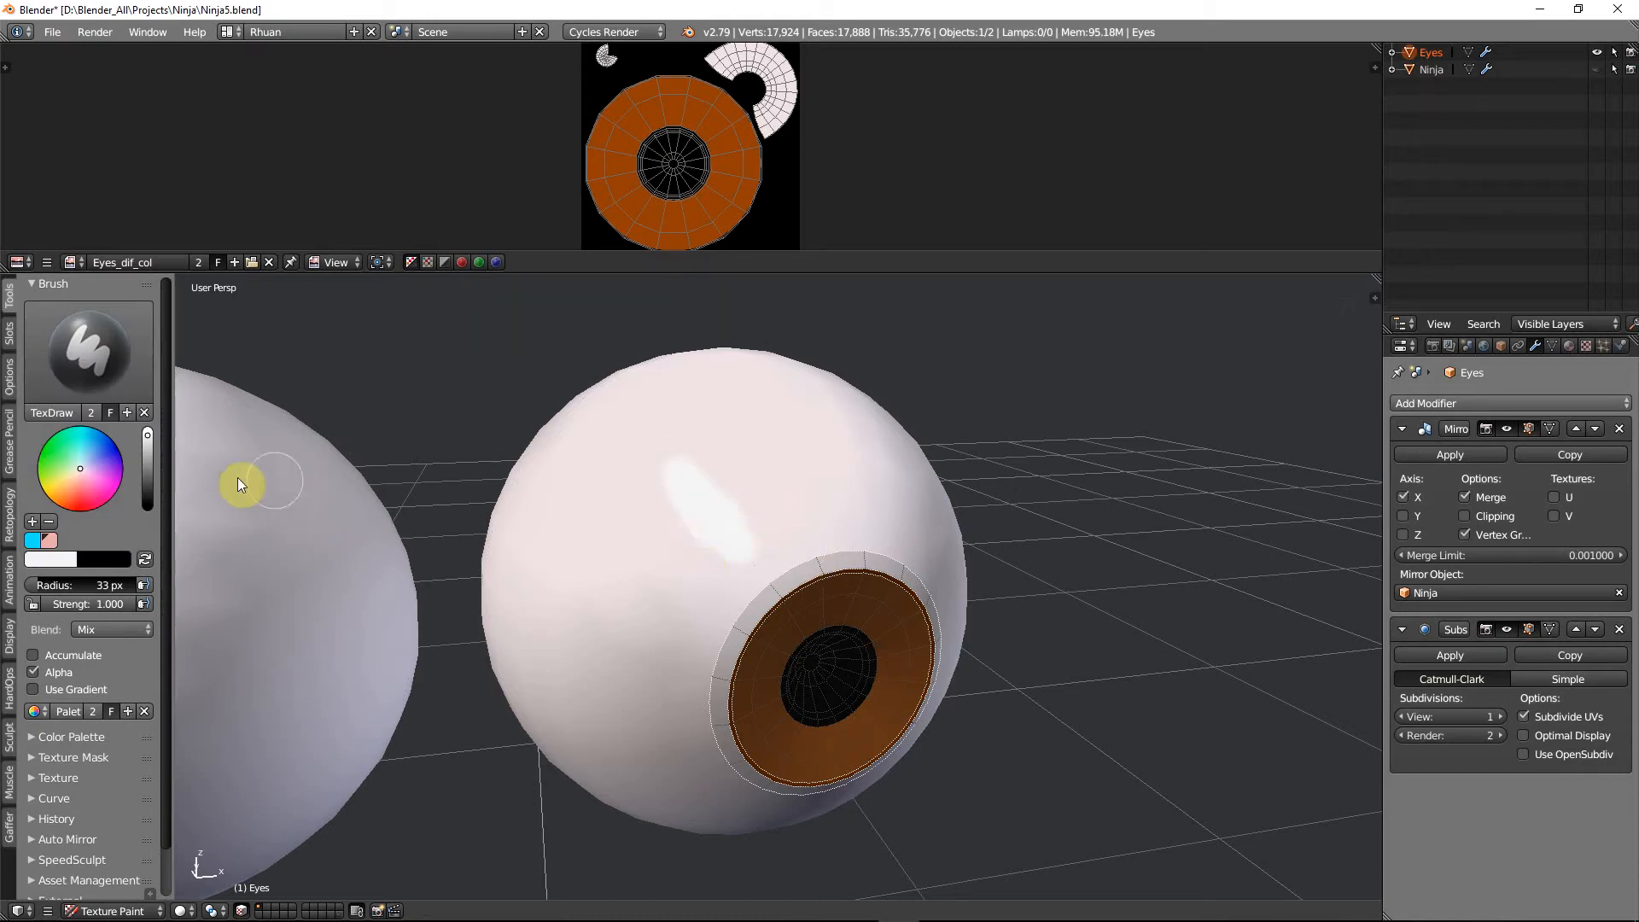
Add the Fill brush's off-white to the colour palette, apply it to the TexDraw brush and paint over the mismatched white stroke
left_click(77, 350)
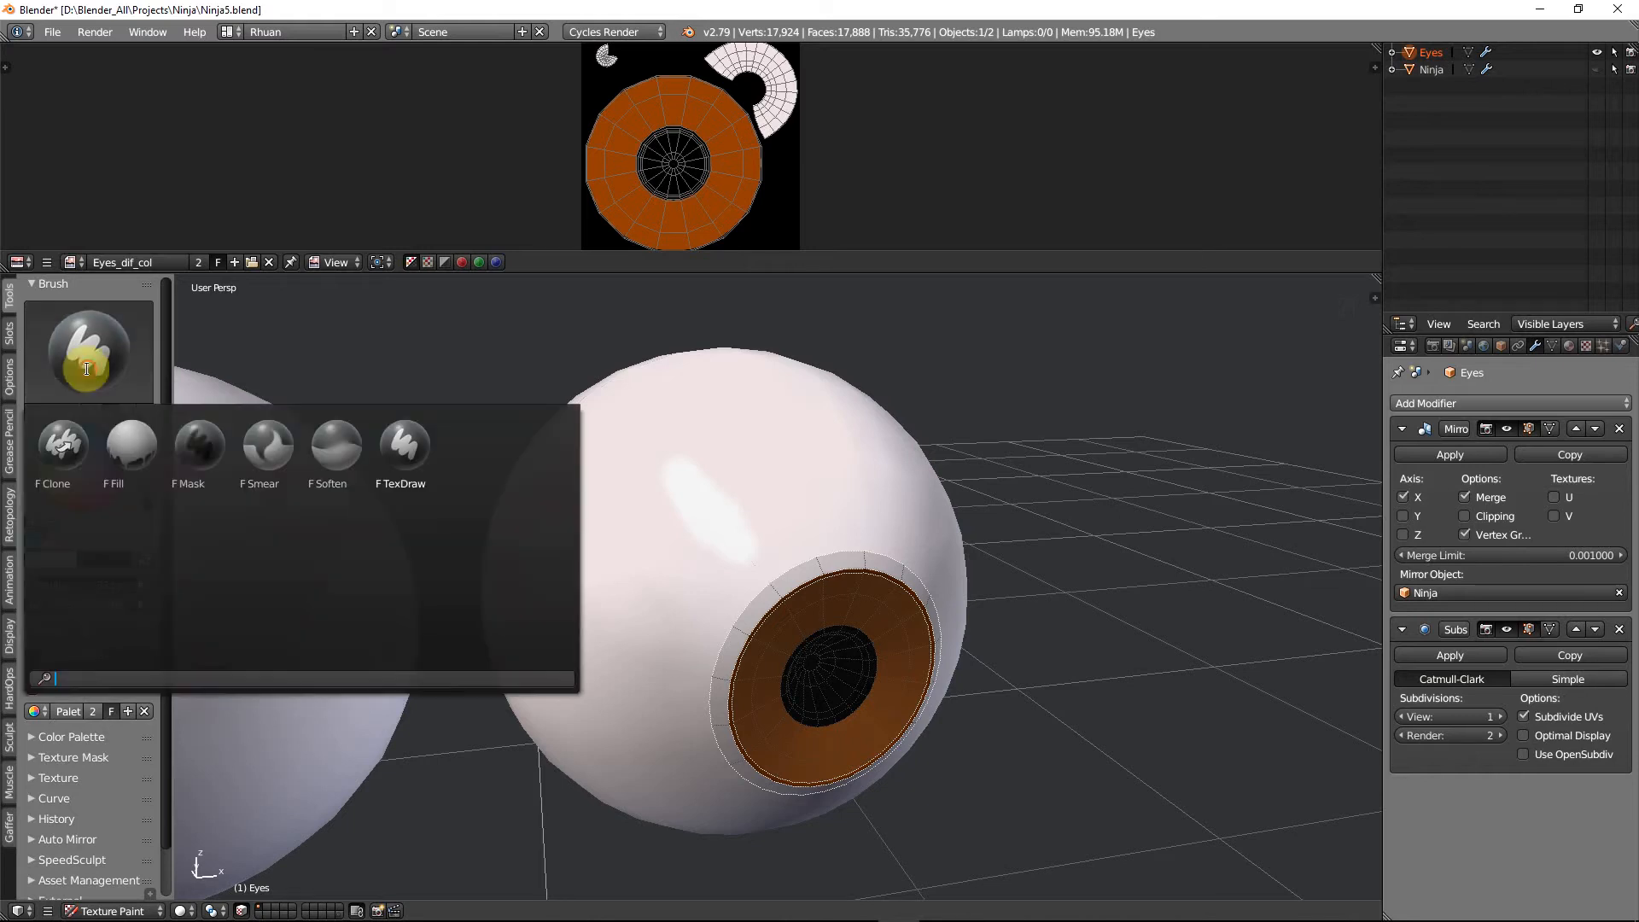
left_click(126, 445)
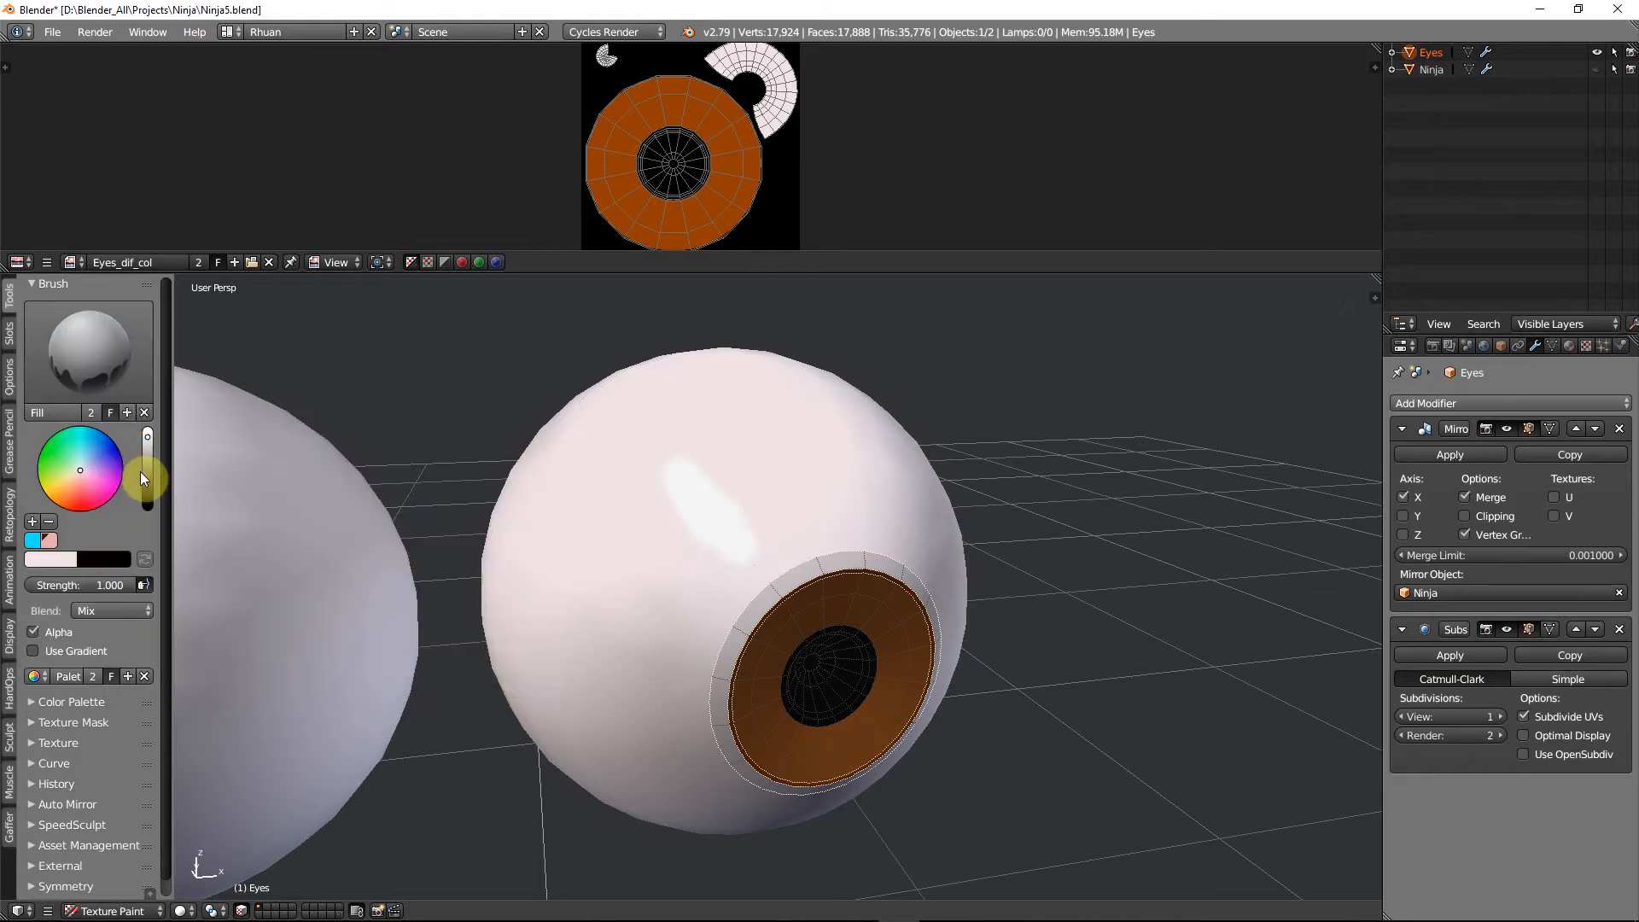
left_click(32, 521)
left_click(103, 389)
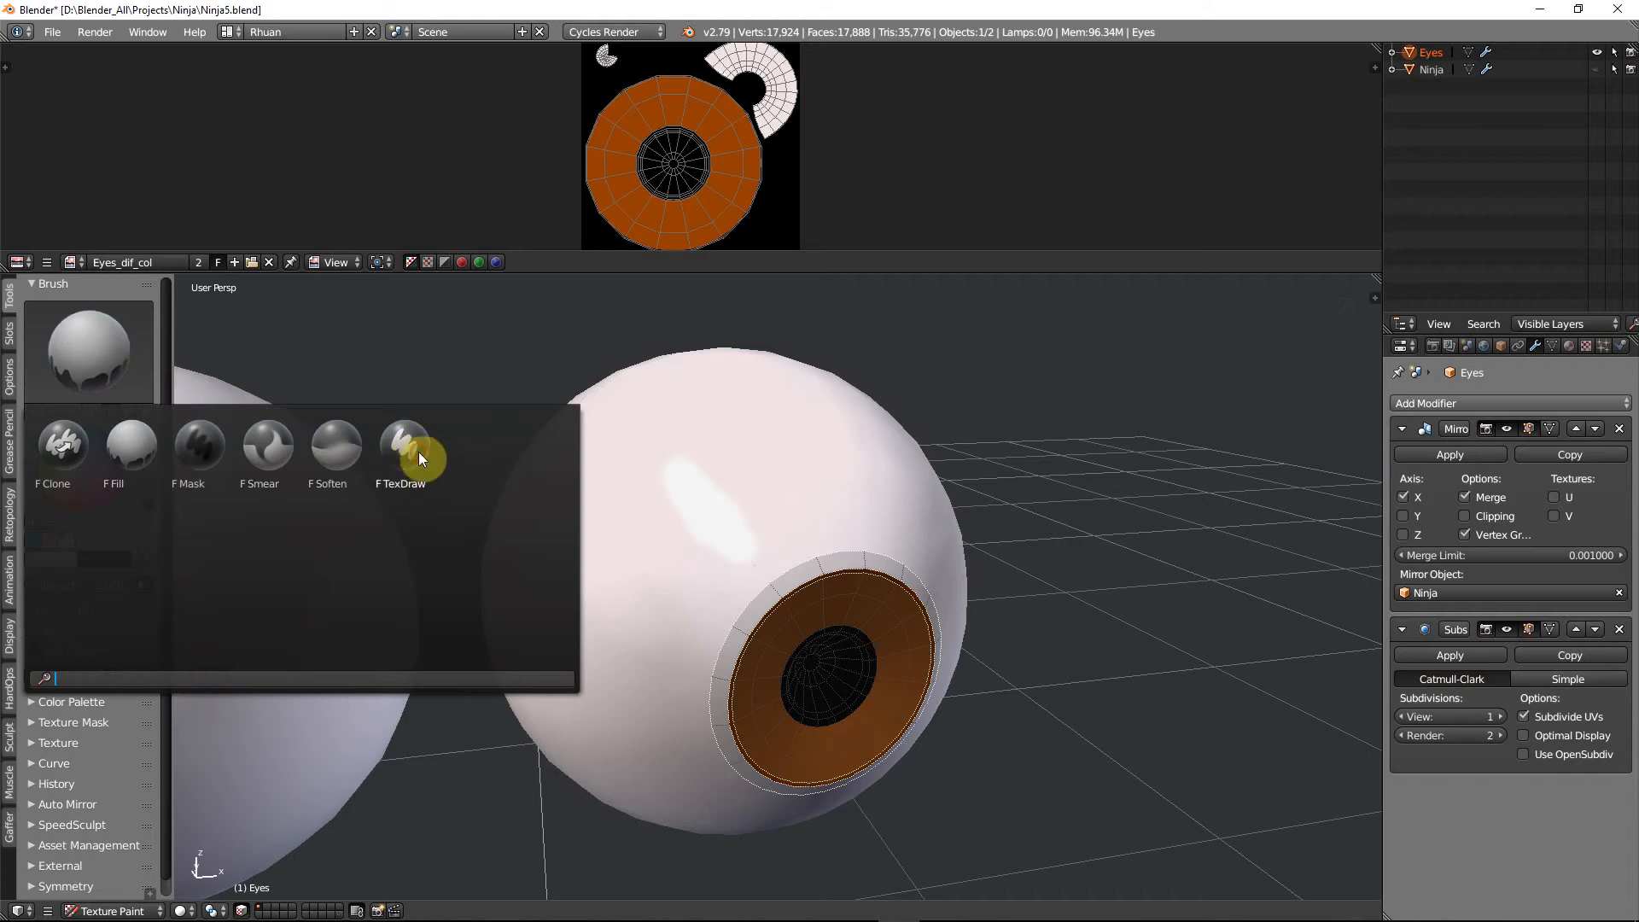
left_click(418, 454)
left_click(70, 539)
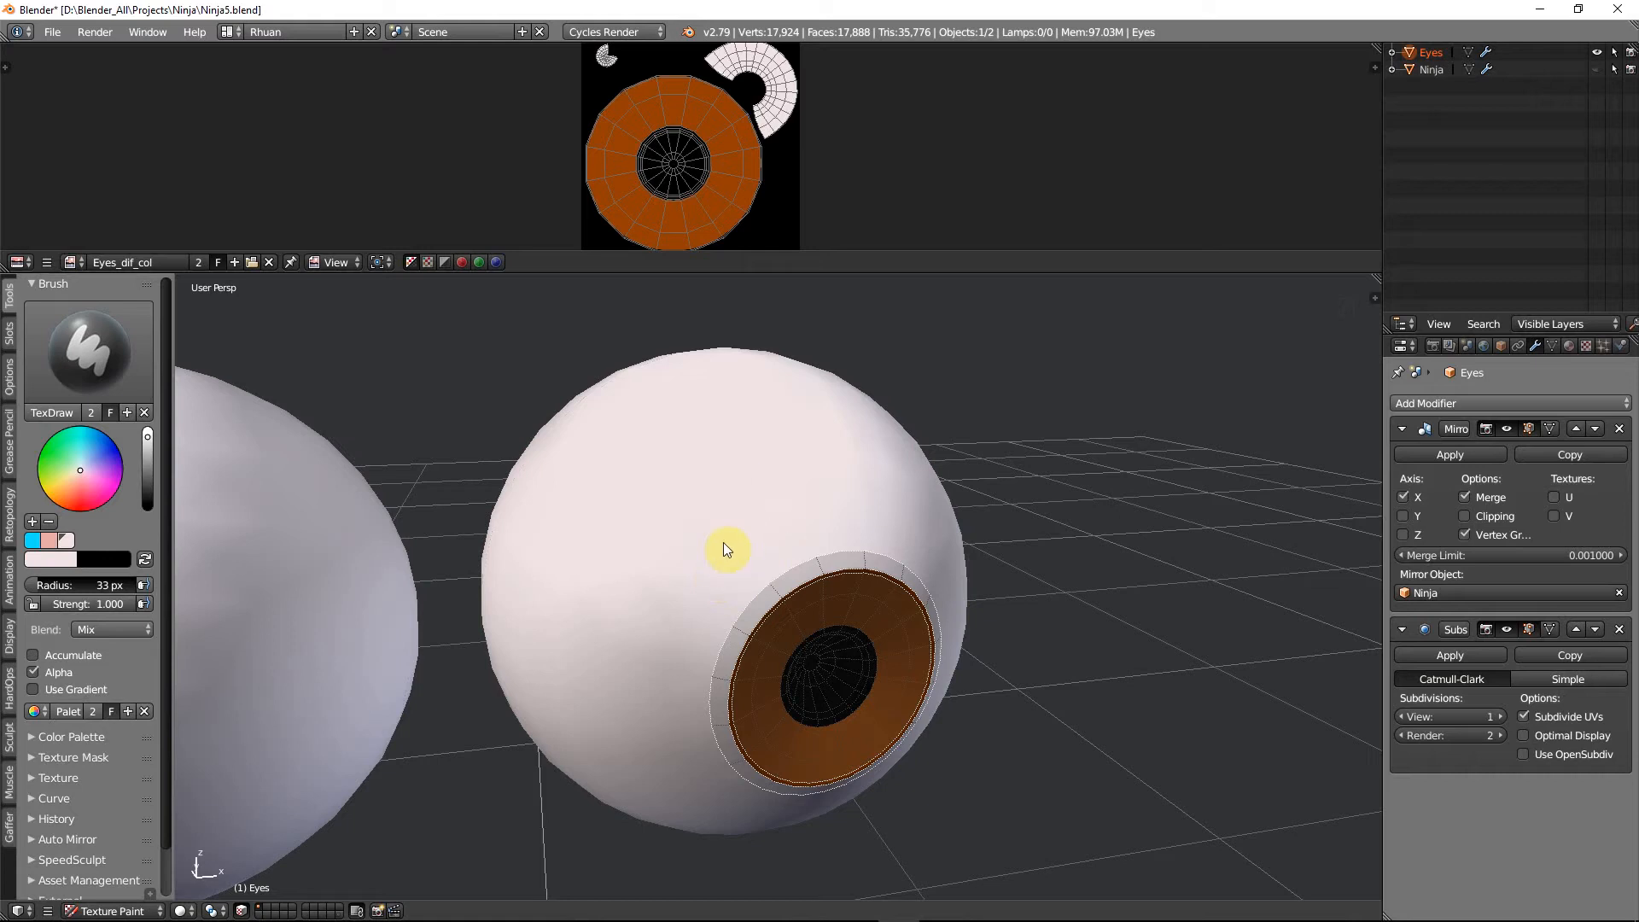
Invert the eye's face selection in Edit Mode to target the iris, and return to Texture Paint mode in front view
key("Tab")
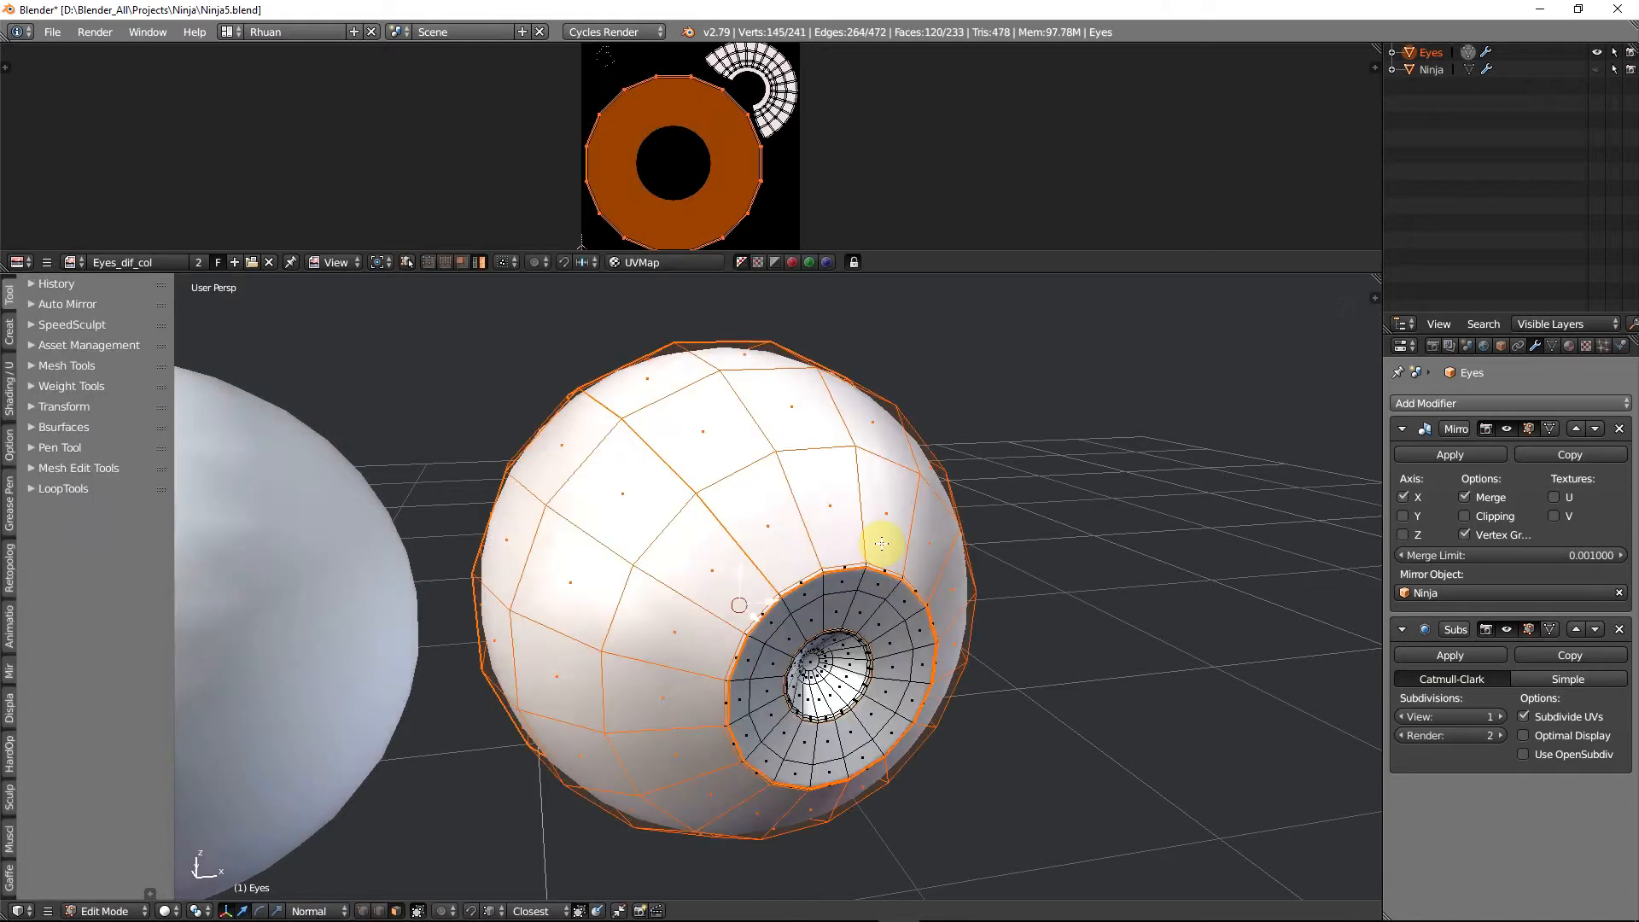
mouse_move(877, 549)
middle_mouse_down()
mouse_move(804, 513)
mouse_move(806, 540)
mouse_move(762, 520)
mouse_move(736, 472)
mouse_move(755, 454)
mouse_move(696, 514)
middle_mouse_up()
key("ctrl+i")
key("Tab")
scroll(761, 520, "up", 4)
key("KP_1")
scroll(761, 469, "up", 2)
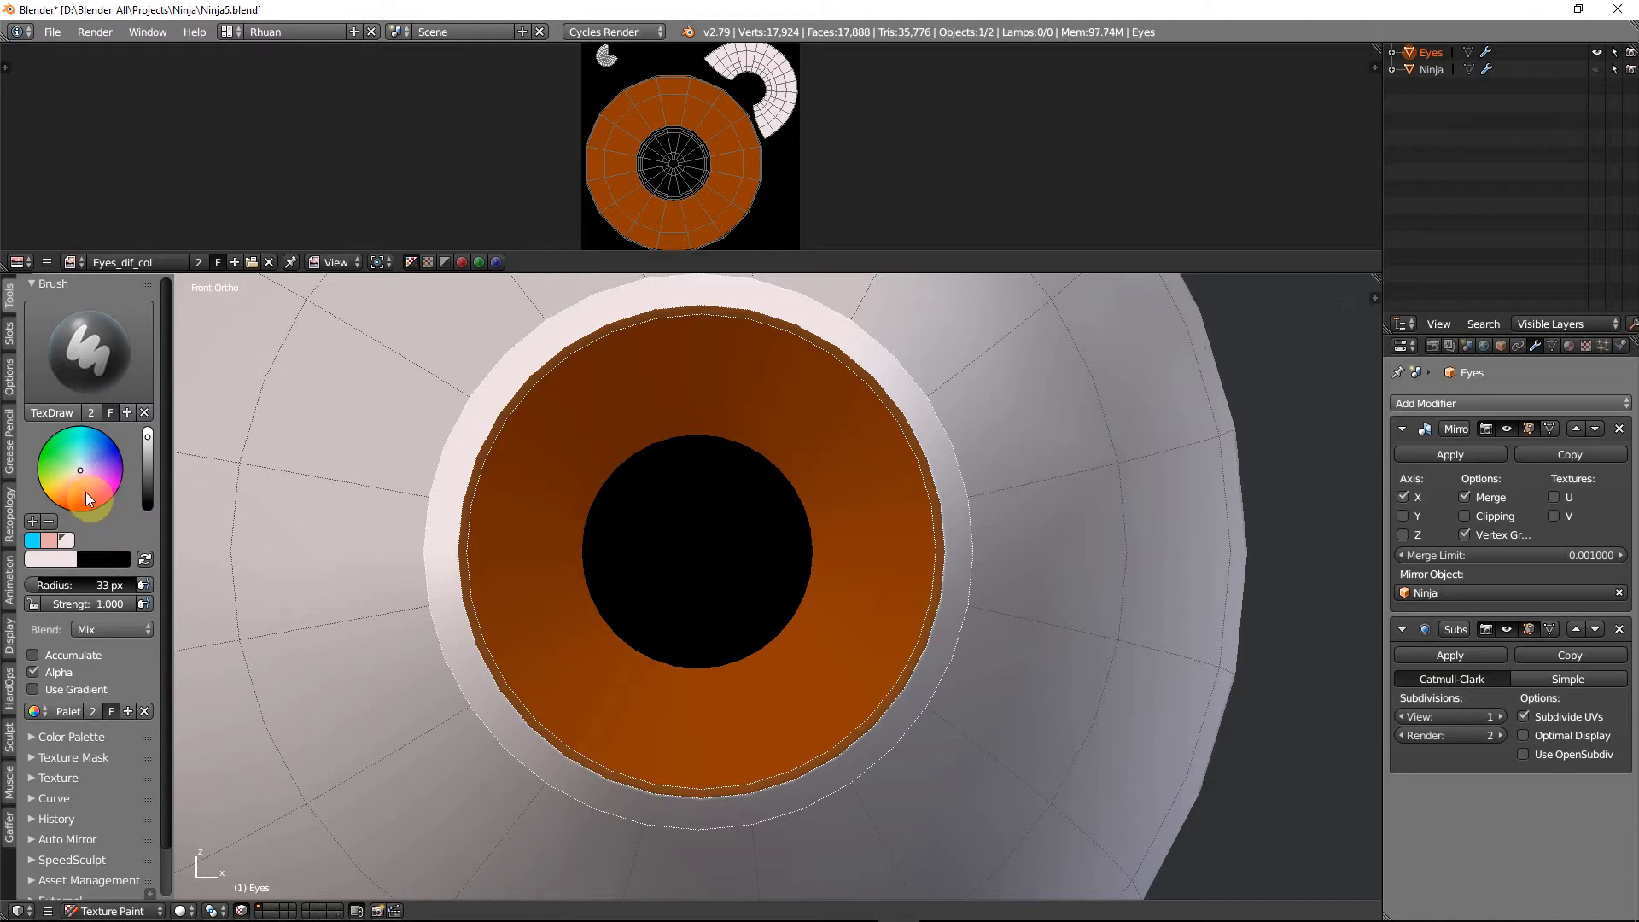
Set the TexDraw brush to a dark brown colour with a strength of 0.5
left_click_drag(80, 471, 60, 495)
left_click(64, 497)
left_click_drag(152, 447, 147, 479)
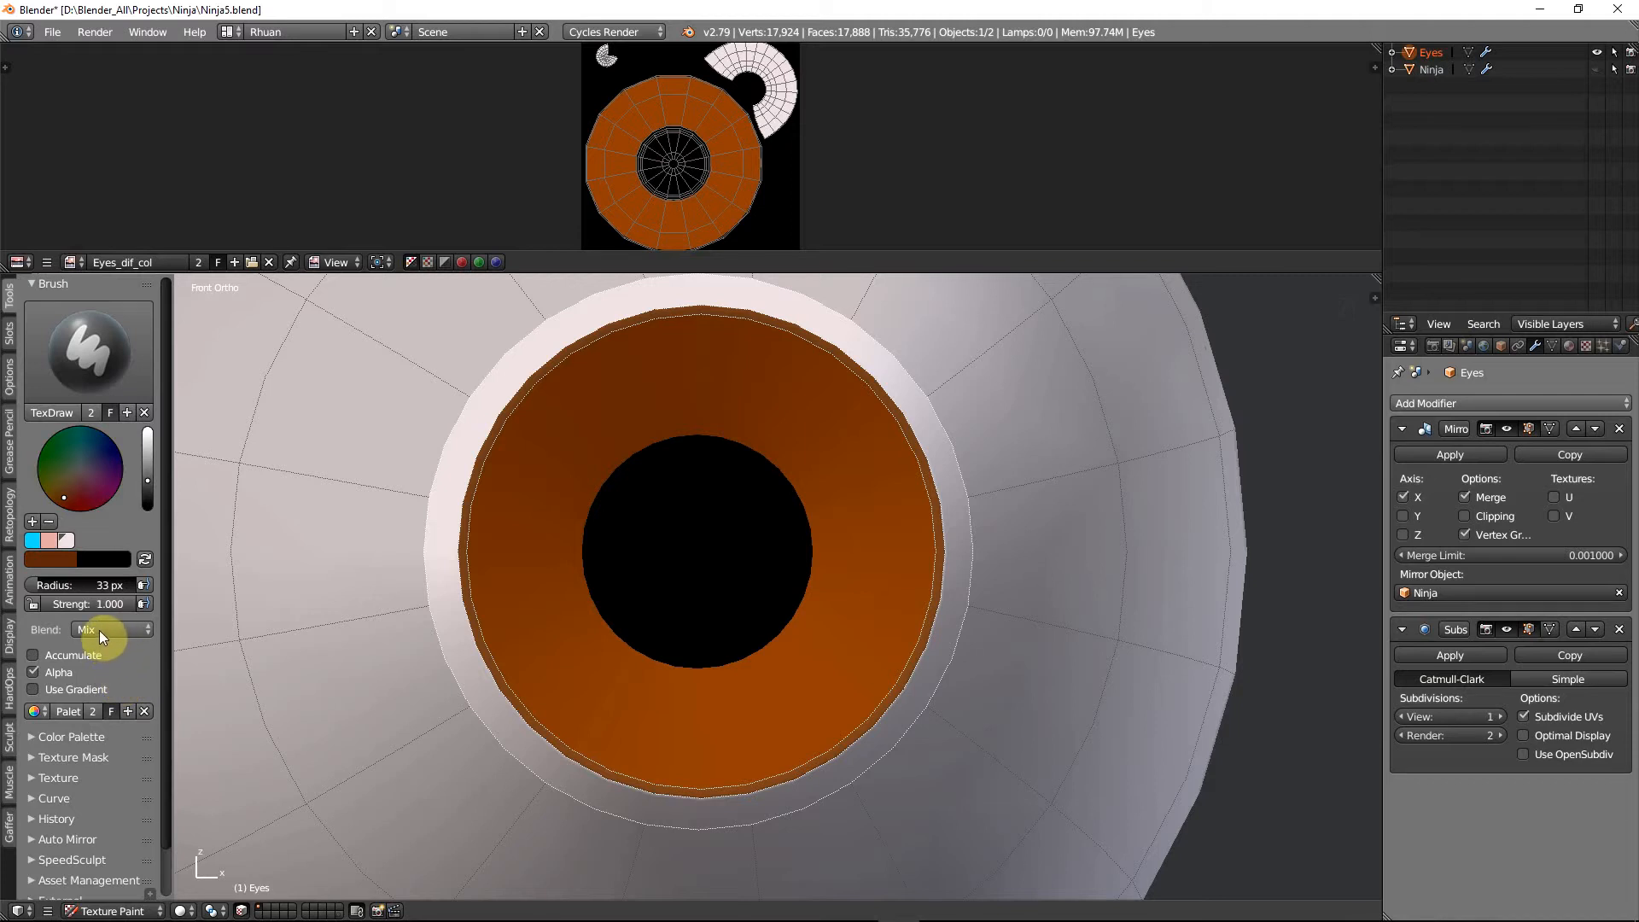
left_click(130, 607)
type("0.5")
key("Return")
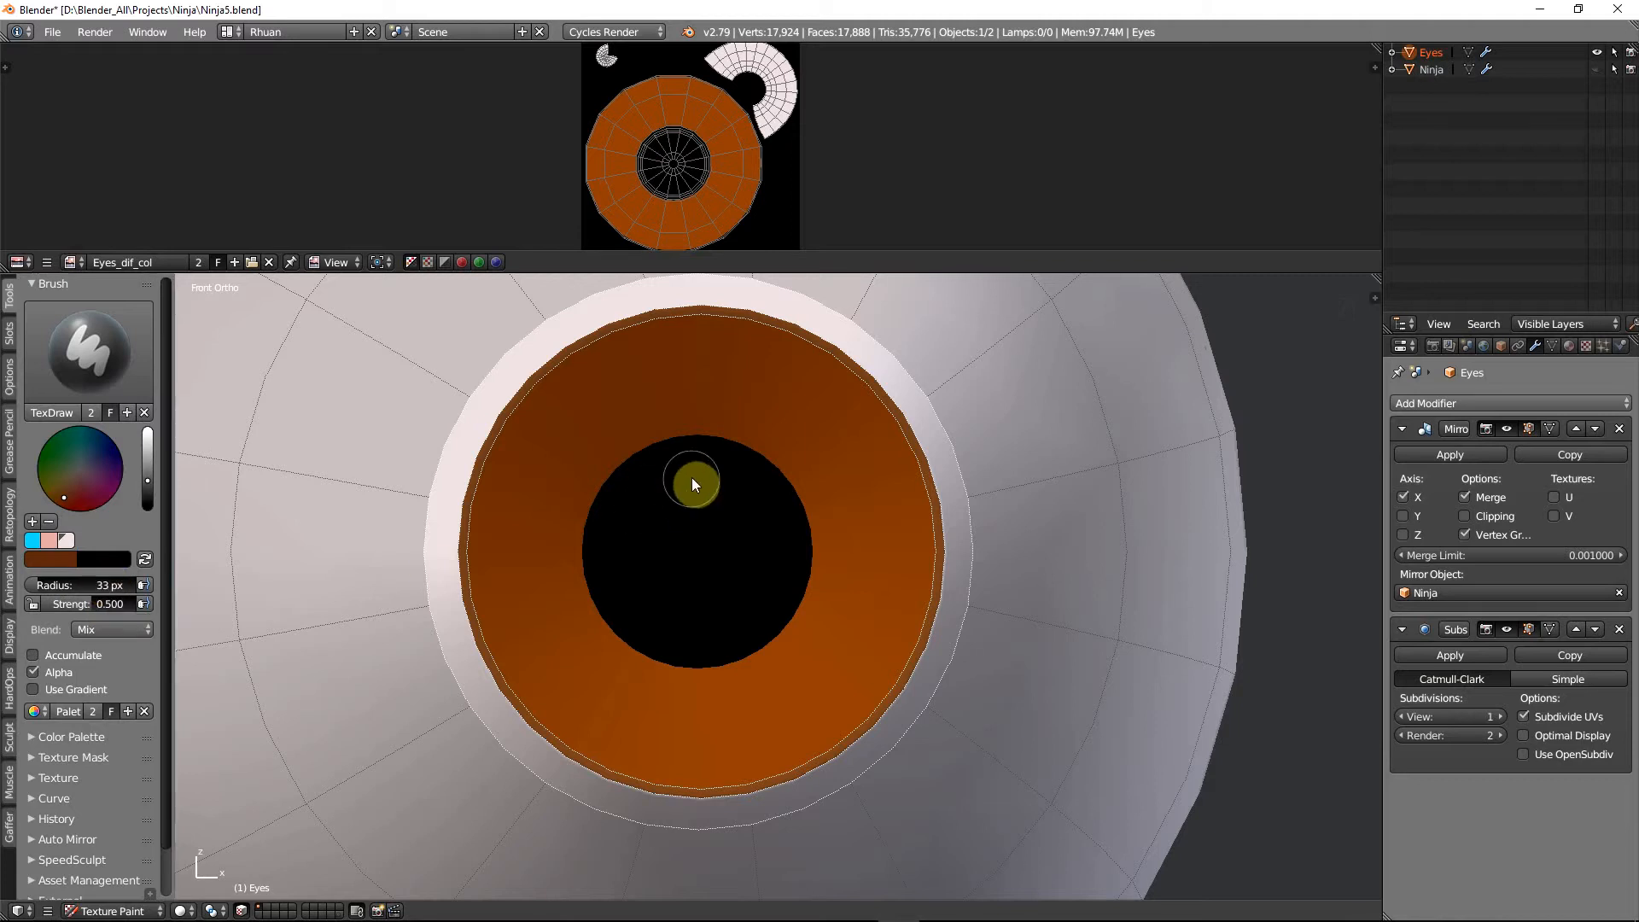
Deselect the pupil's face loops and centre face in Edit Mode so only the iris stays paintable, and return to Texture Paint mode
key("Tab")
scroll(689, 503, "up", 4)
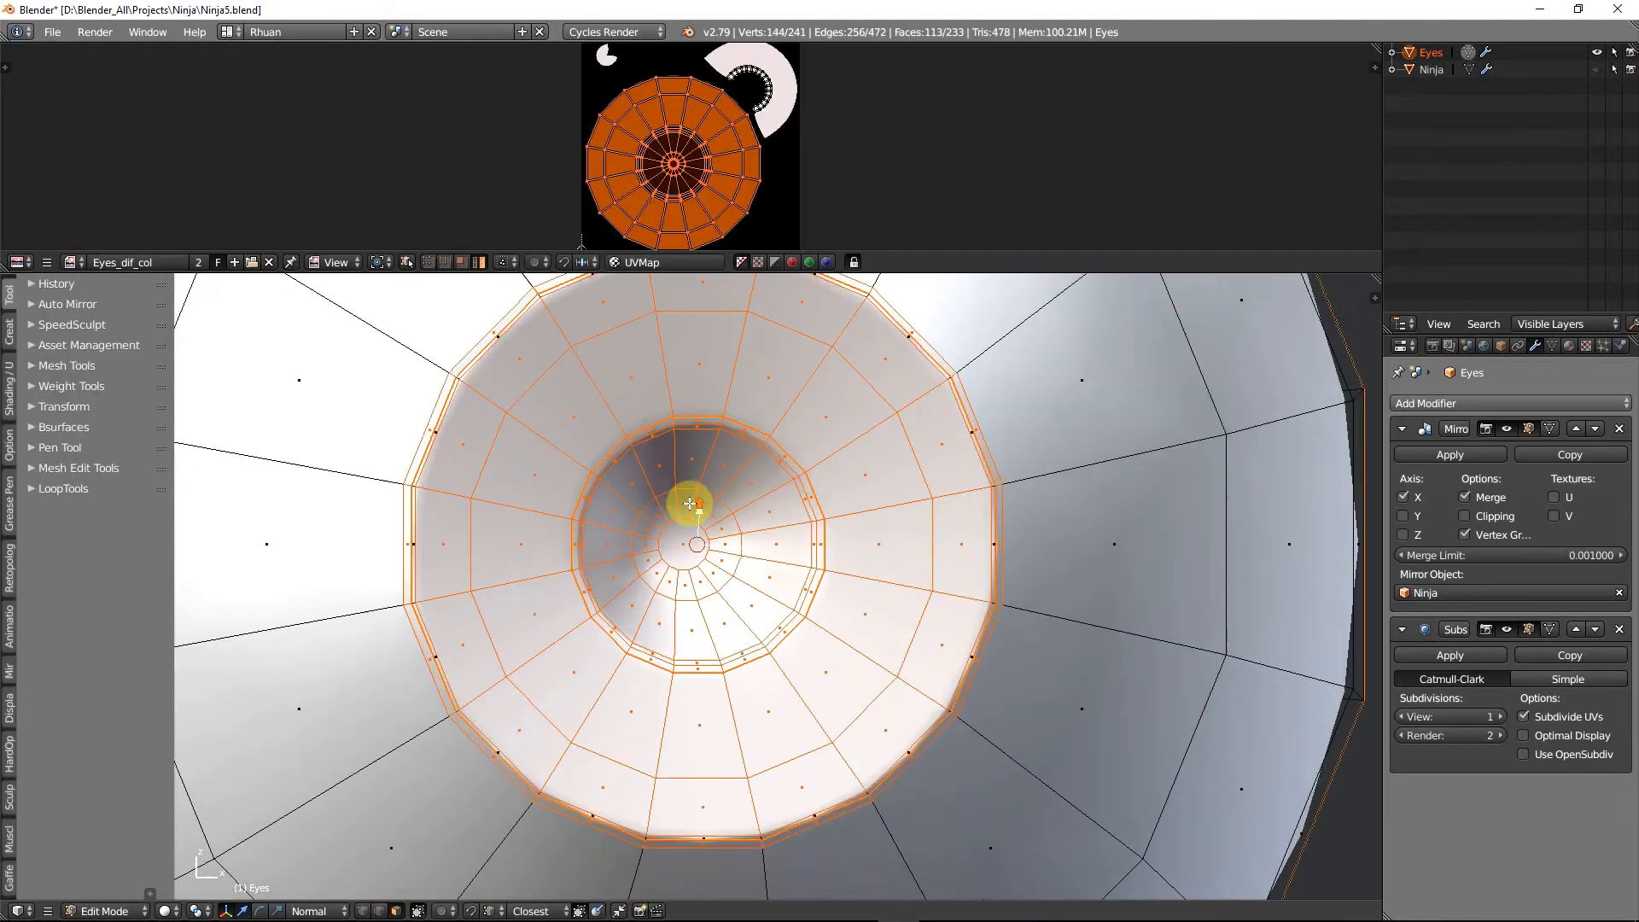
scroll(688, 504, "up", 1)
left_click(725, 367, "alt+shift")
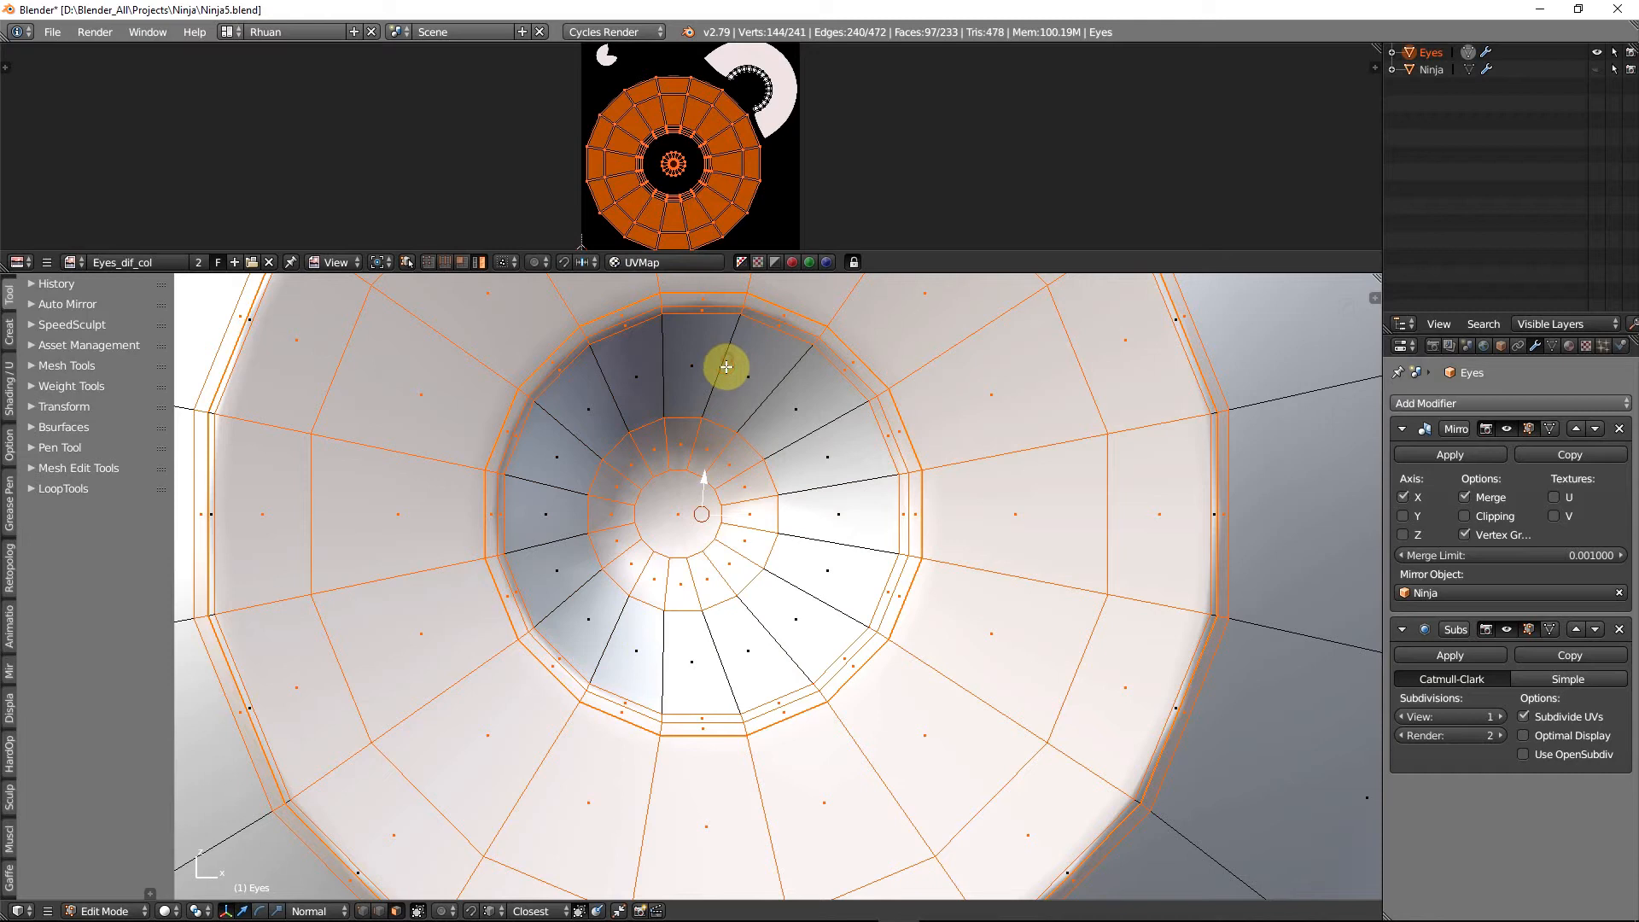
right_click(695, 438, "alt+shift")
right_click(681, 498, "shift")
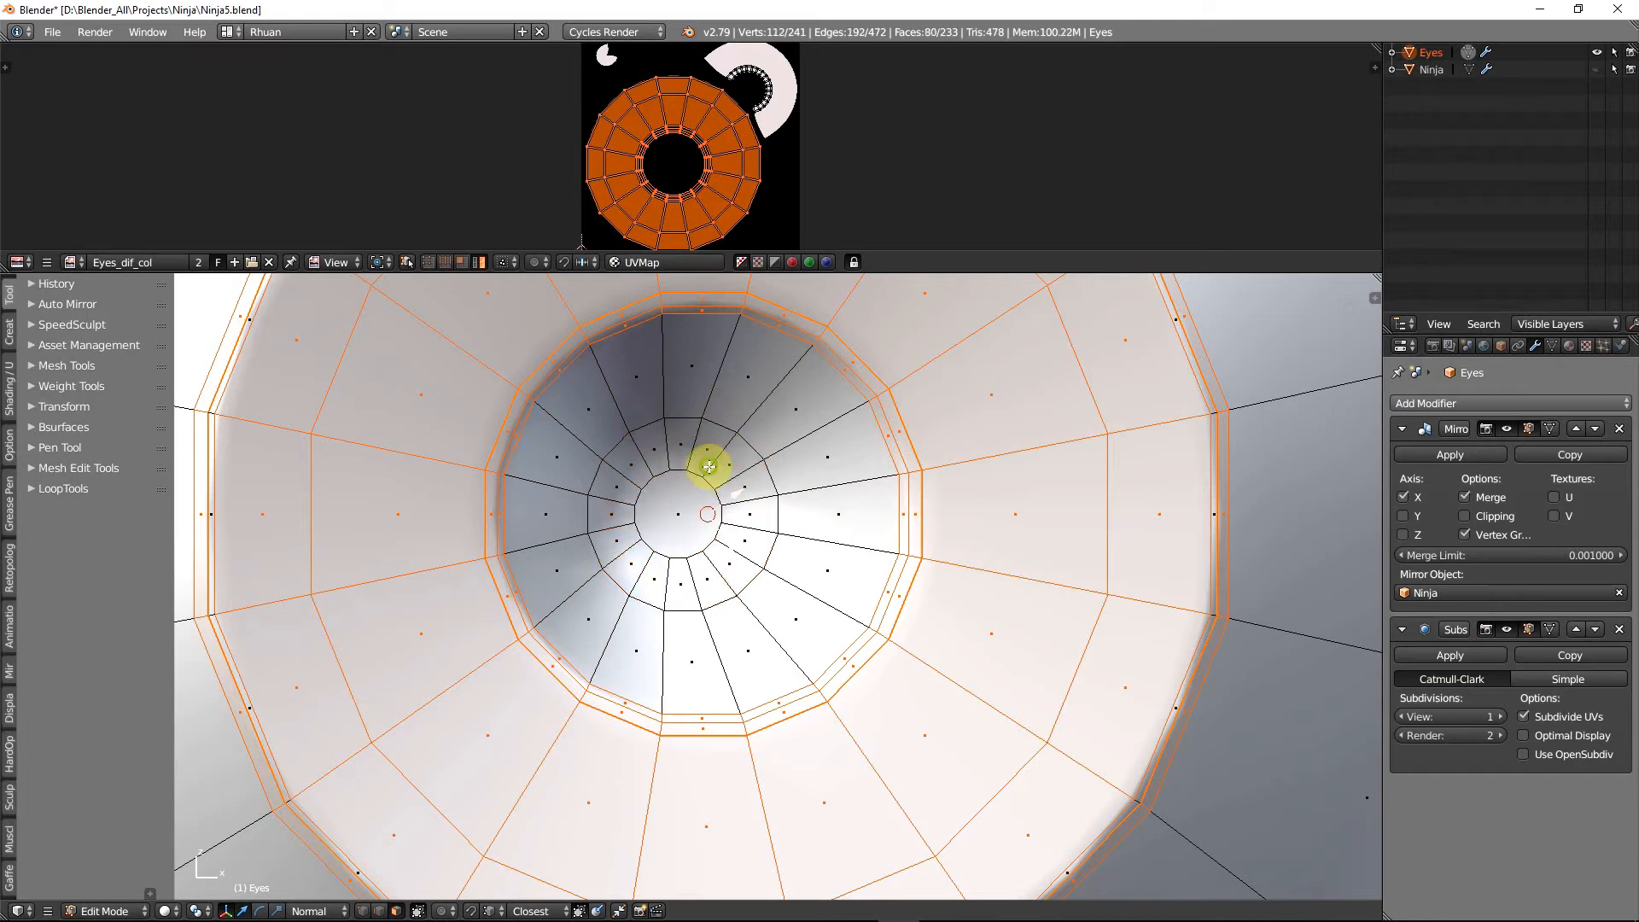
middle_click_drag(708, 466, 735, 535, "shift")
right_click(768, 376, "alt+shift")
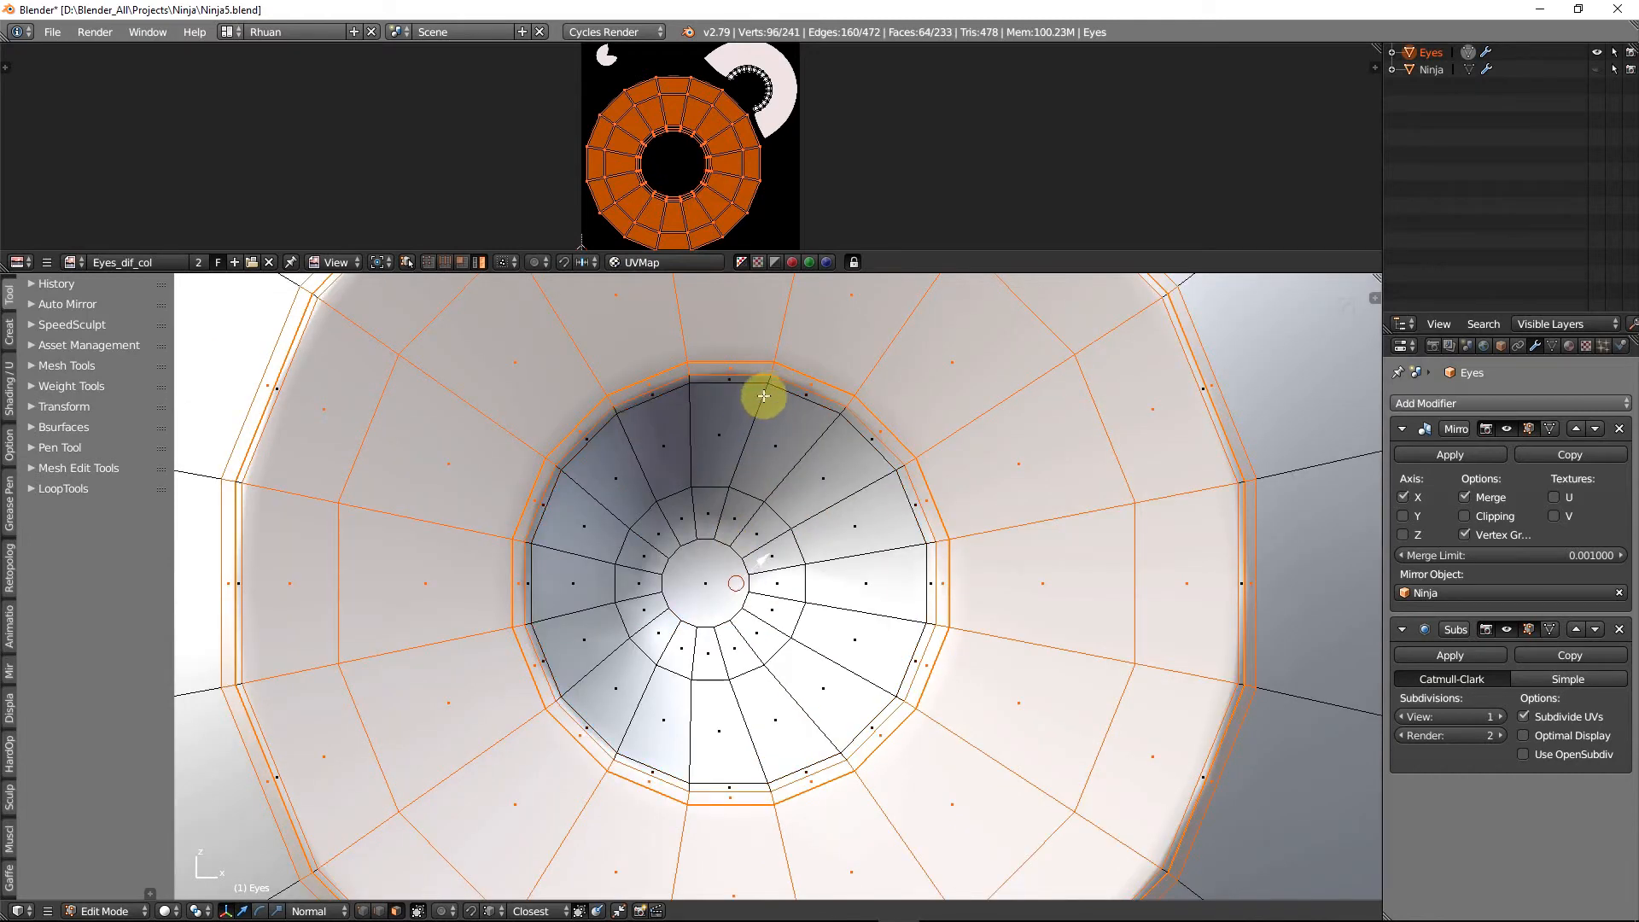
scroll(705, 520, "down", 2)
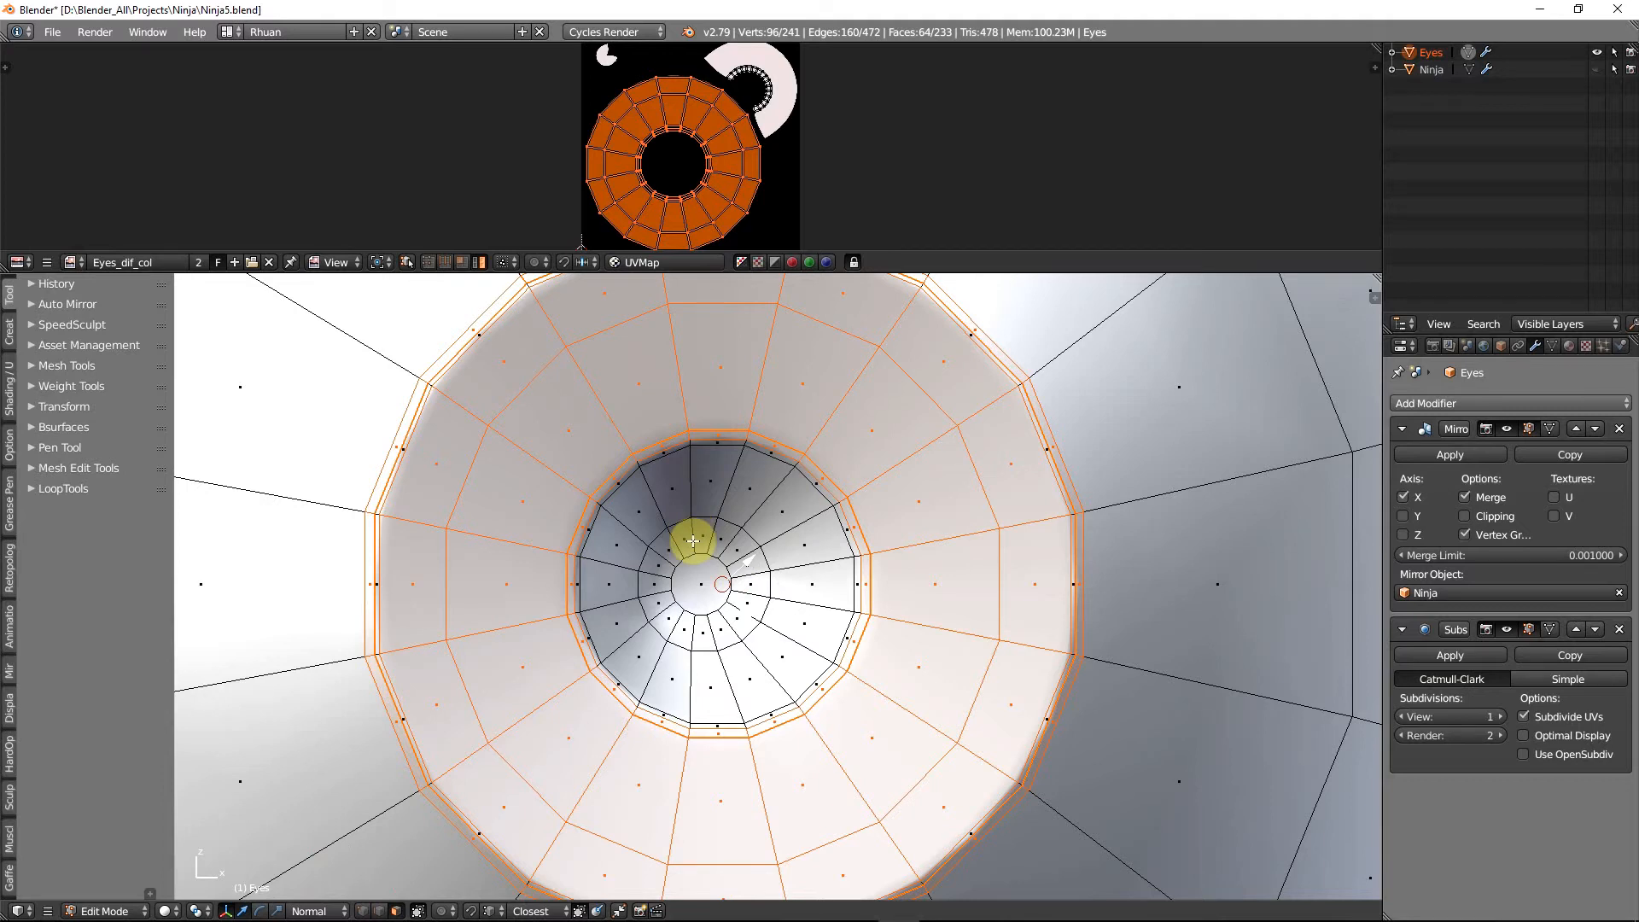
key("Tab")
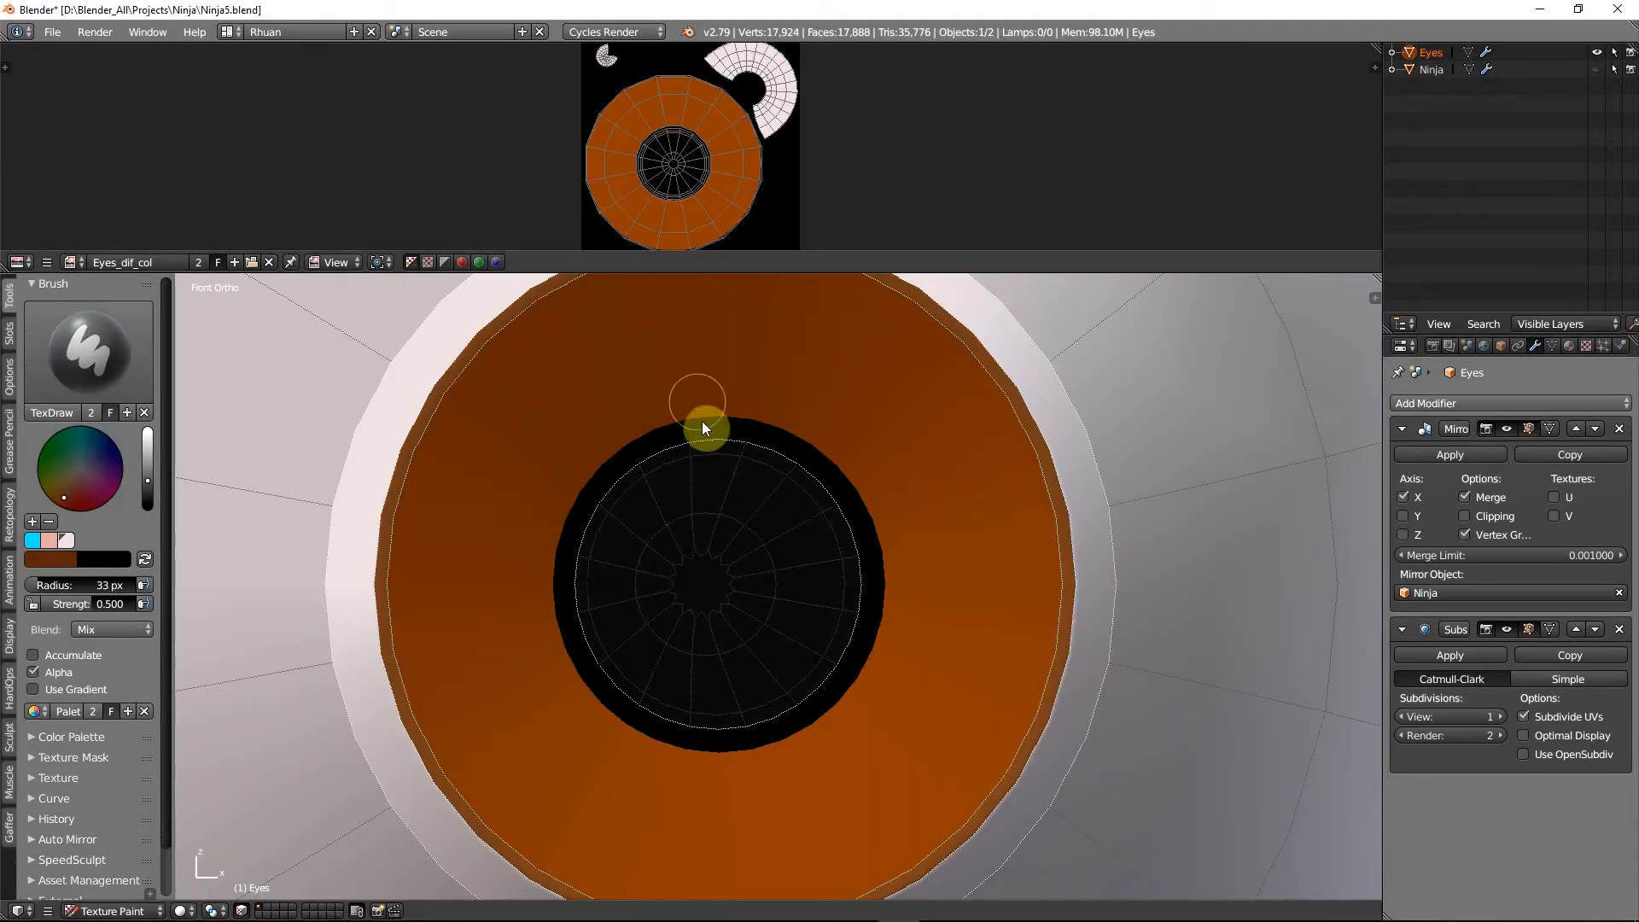
Set the brush radius to 69 px and paint a soft dark brown ring on the iris around the pupil
key("f")
left_click(736, 390)
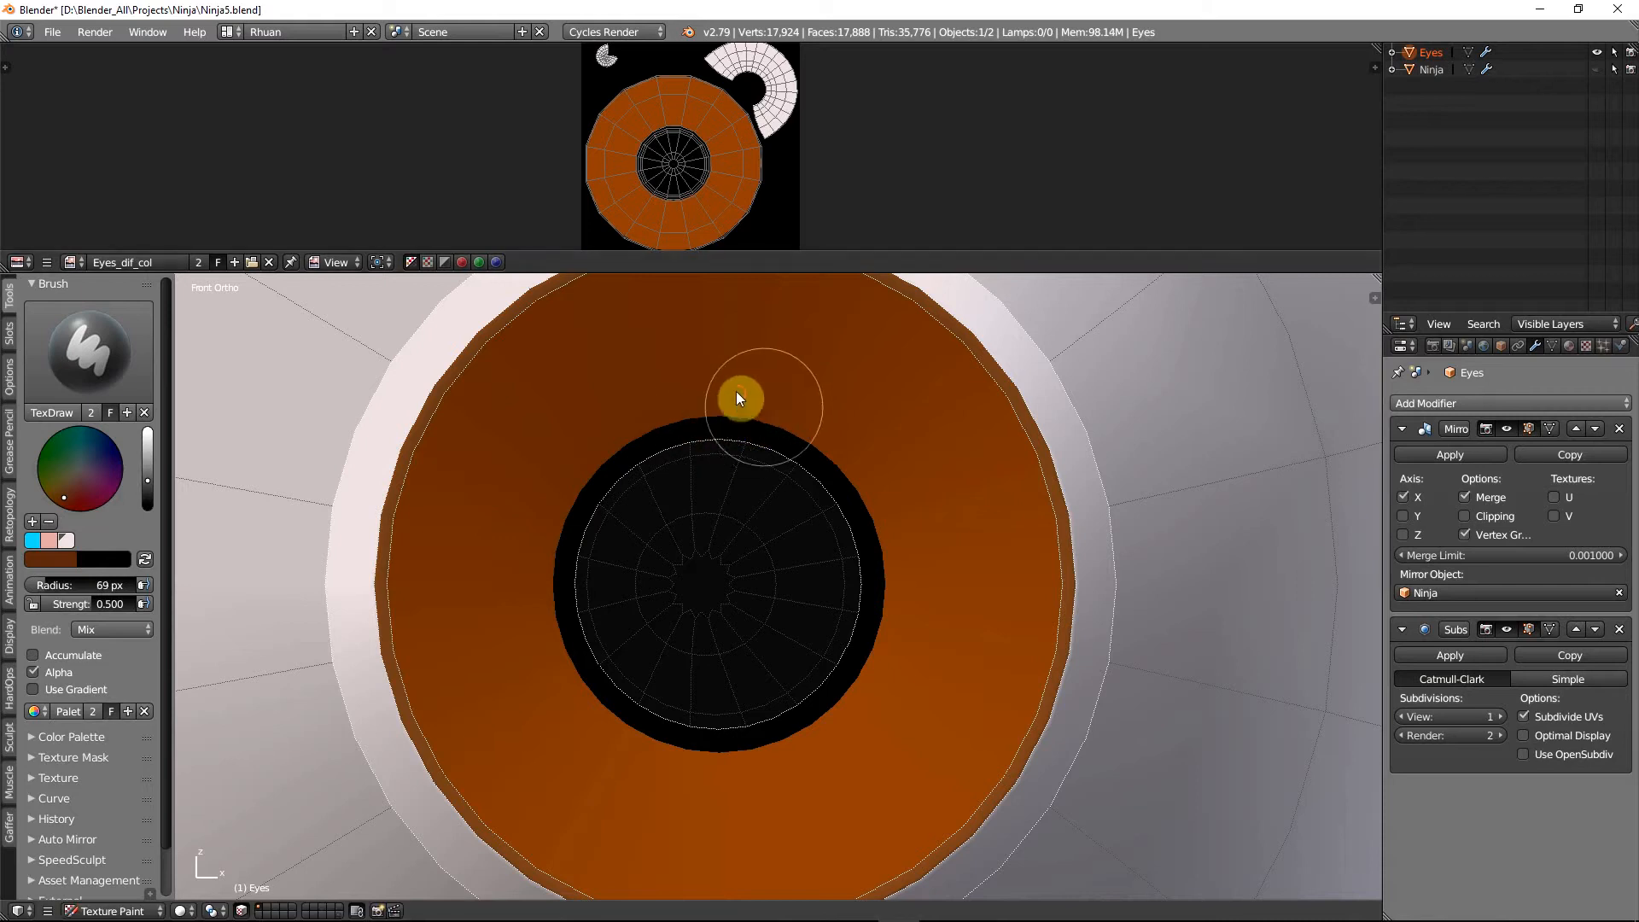
mouse_move(726, 408)
left_mouse_down()
mouse_move(586, 516)
mouse_move(571, 596)
mouse_move(550, 531)
mouse_move(538, 603)
mouse_move(577, 680)
mouse_move(725, 770)
mouse_move(686, 725)
mouse_move(687, 751)
mouse_move(741, 751)
mouse_move(903, 649)
mouse_move(881, 635)
mouse_move(885, 524)
mouse_move(834, 461)
mouse_move(666, 461)
mouse_move(812, 446)
mouse_move(768, 421)
mouse_move(821, 444)
mouse_move(882, 566)
mouse_move(853, 651)
mouse_move(731, 756)
mouse_move(765, 740)
mouse_move(664, 725)
mouse_move(571, 664)
mouse_move(547, 552)
mouse_move(578, 501)
mouse_move(739, 407)
mouse_move(808, 443)
mouse_move(874, 534)
mouse_move(896, 574)
mouse_move(848, 674)
mouse_move(750, 756)
mouse_move(644, 727)
mouse_move(568, 622)
mouse_move(651, 450)
mouse_move(797, 443)
mouse_move(878, 545)
mouse_move(910, 482)
left_mouse_up()
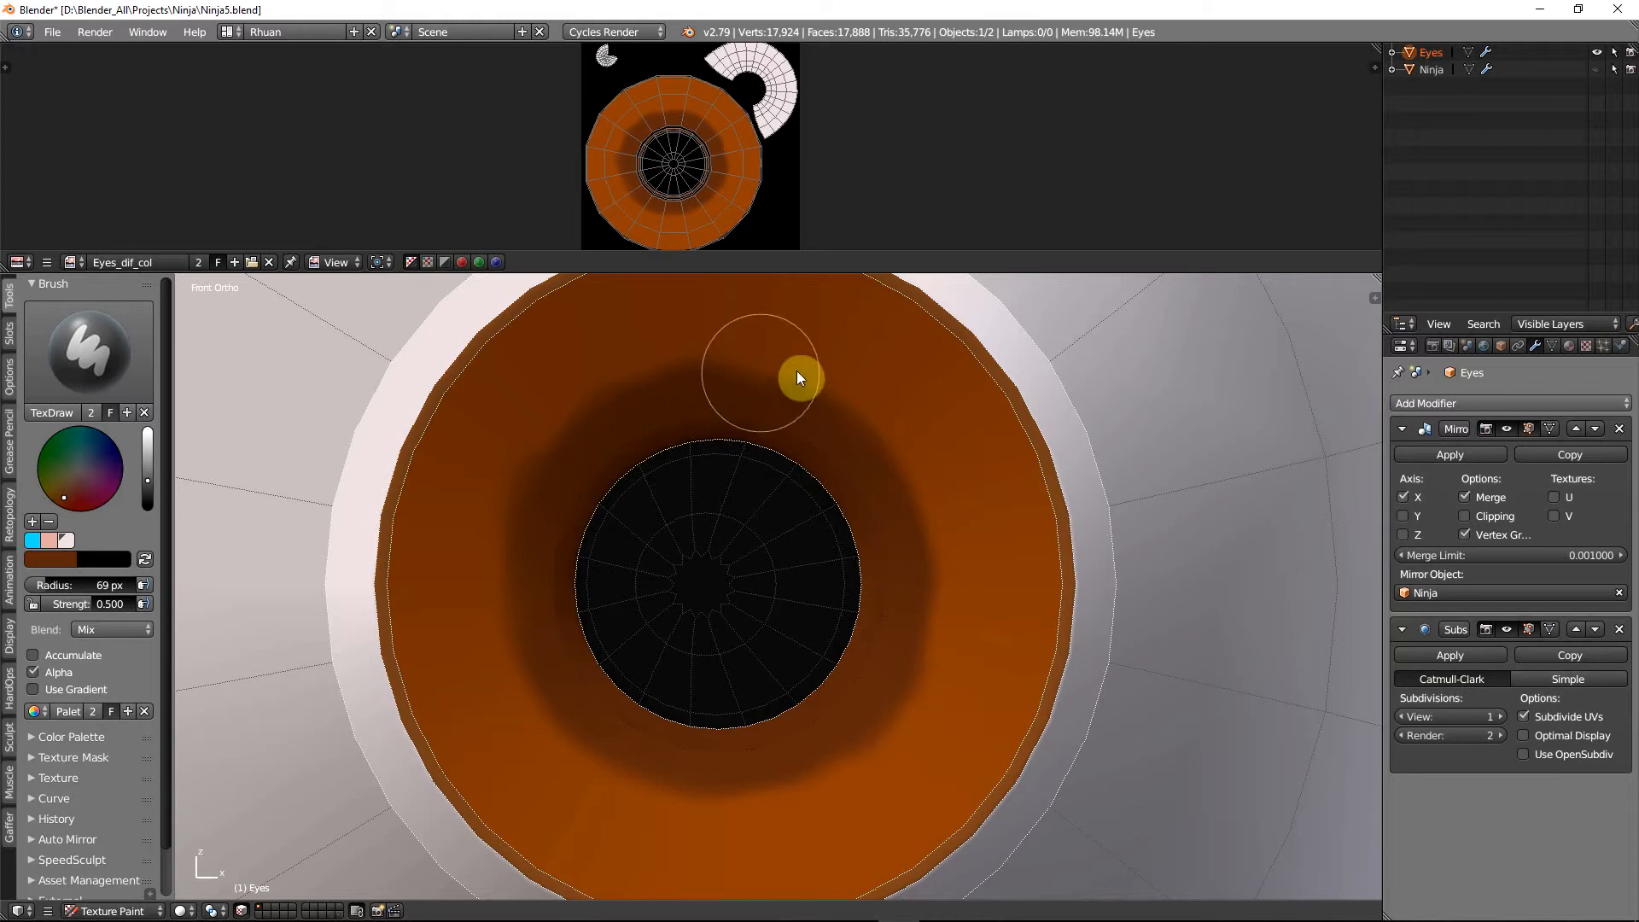
Reduce the brush radius to 9 px and paint wavy radial lines outward from the dark ring all around the iris
key("f")
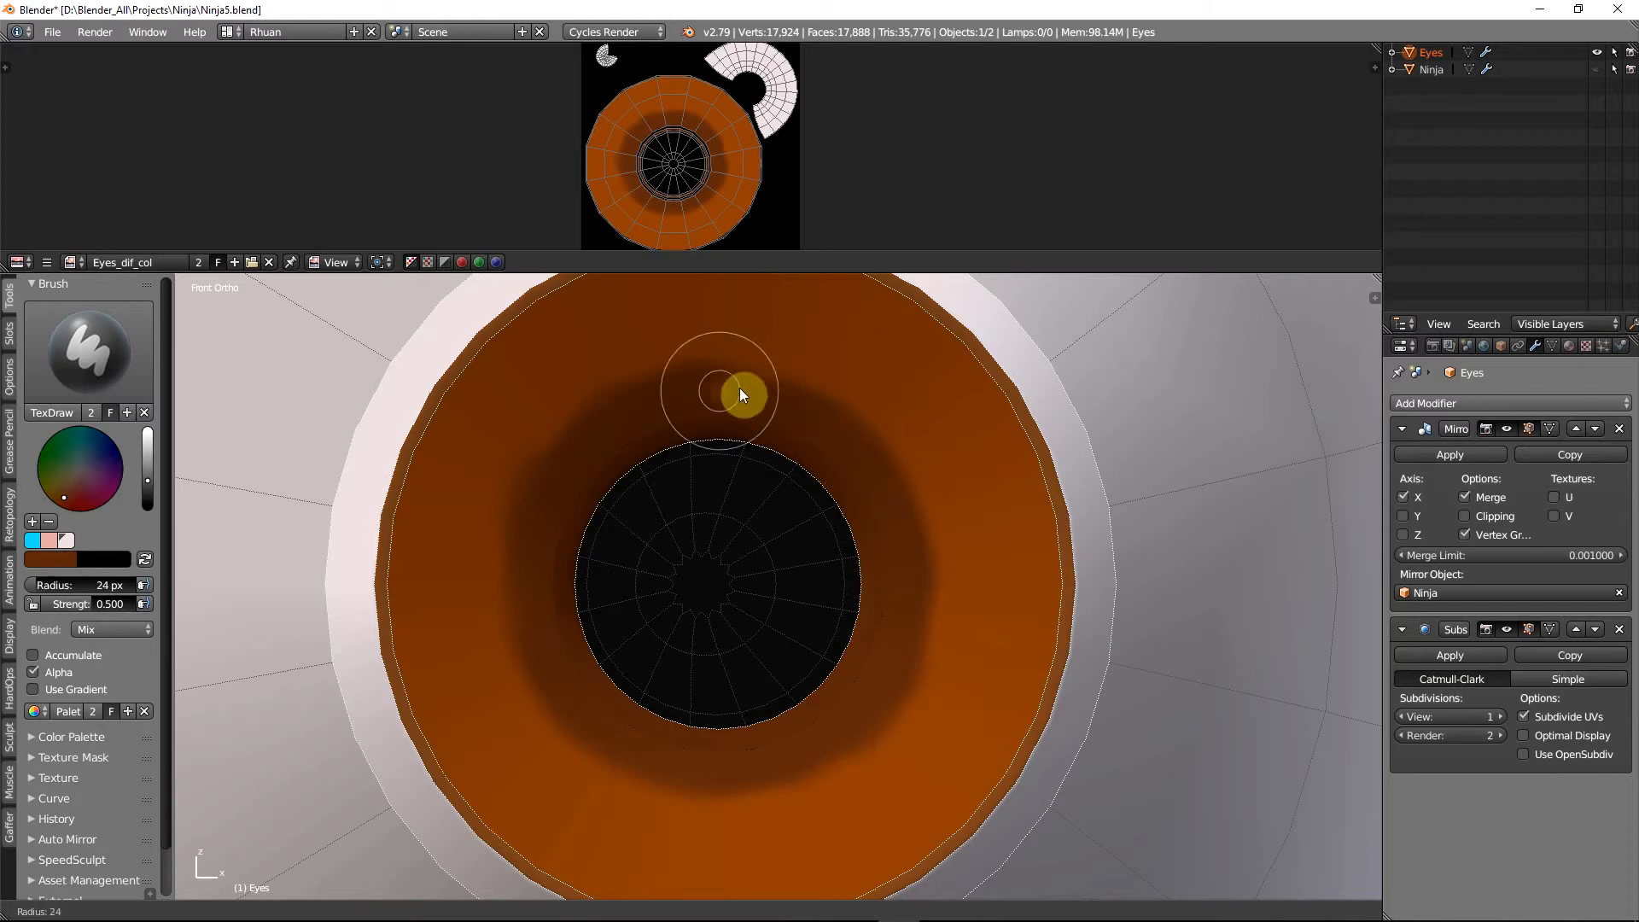
left_click(730, 388)
middle_click_drag(744, 385, 751, 528, "shift")
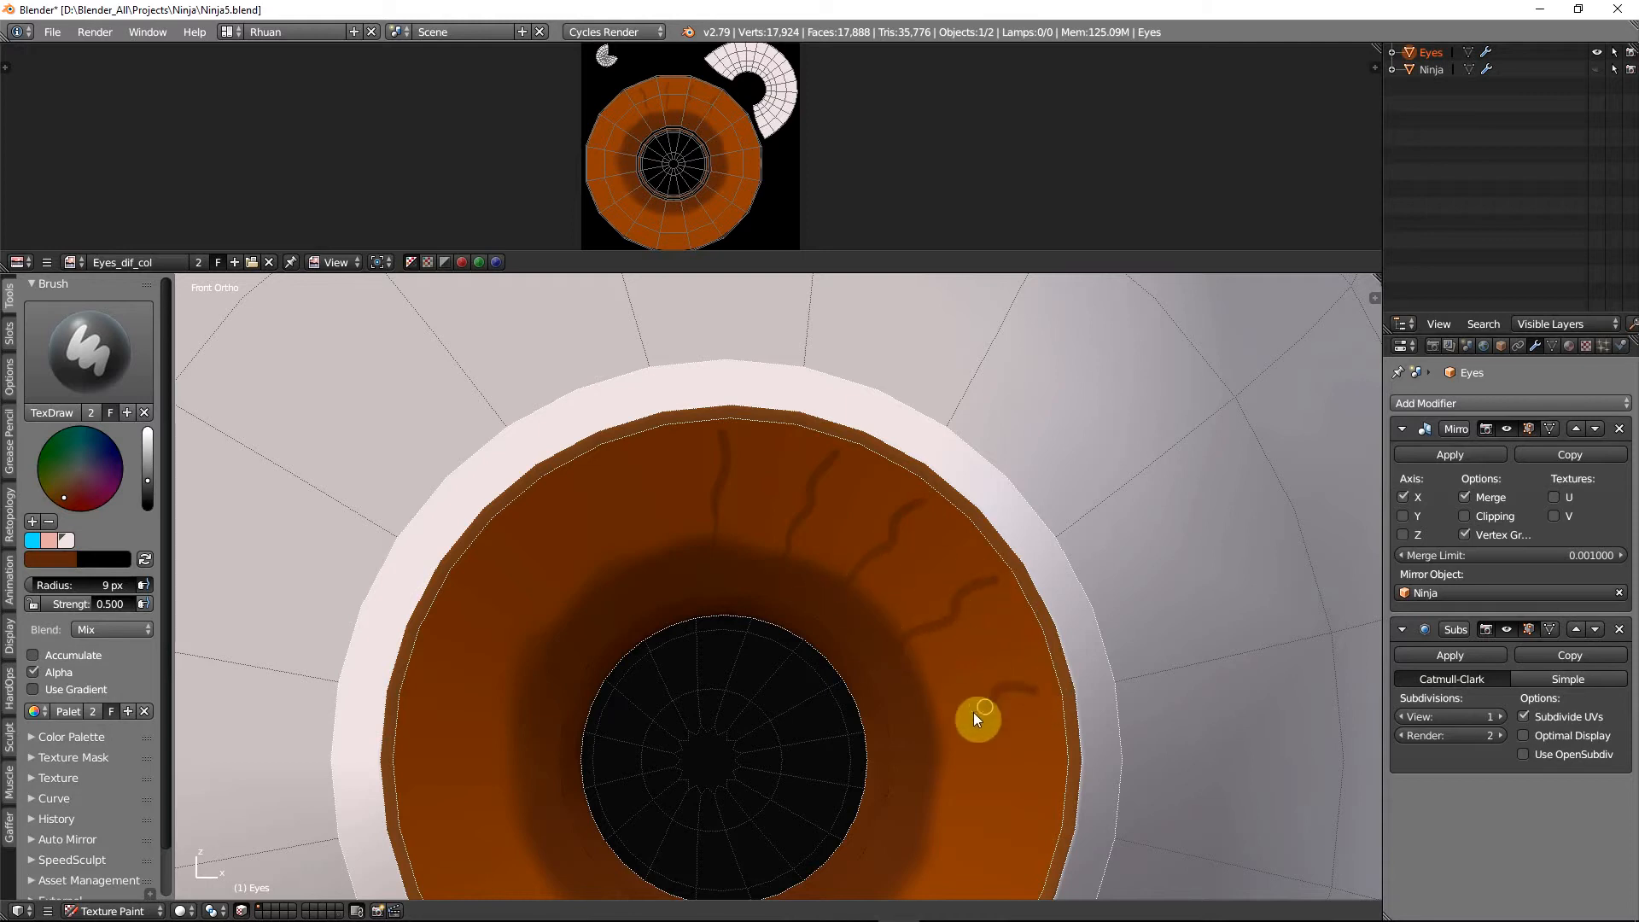
middle_click_drag(966, 667, 1001, 529, "shift")
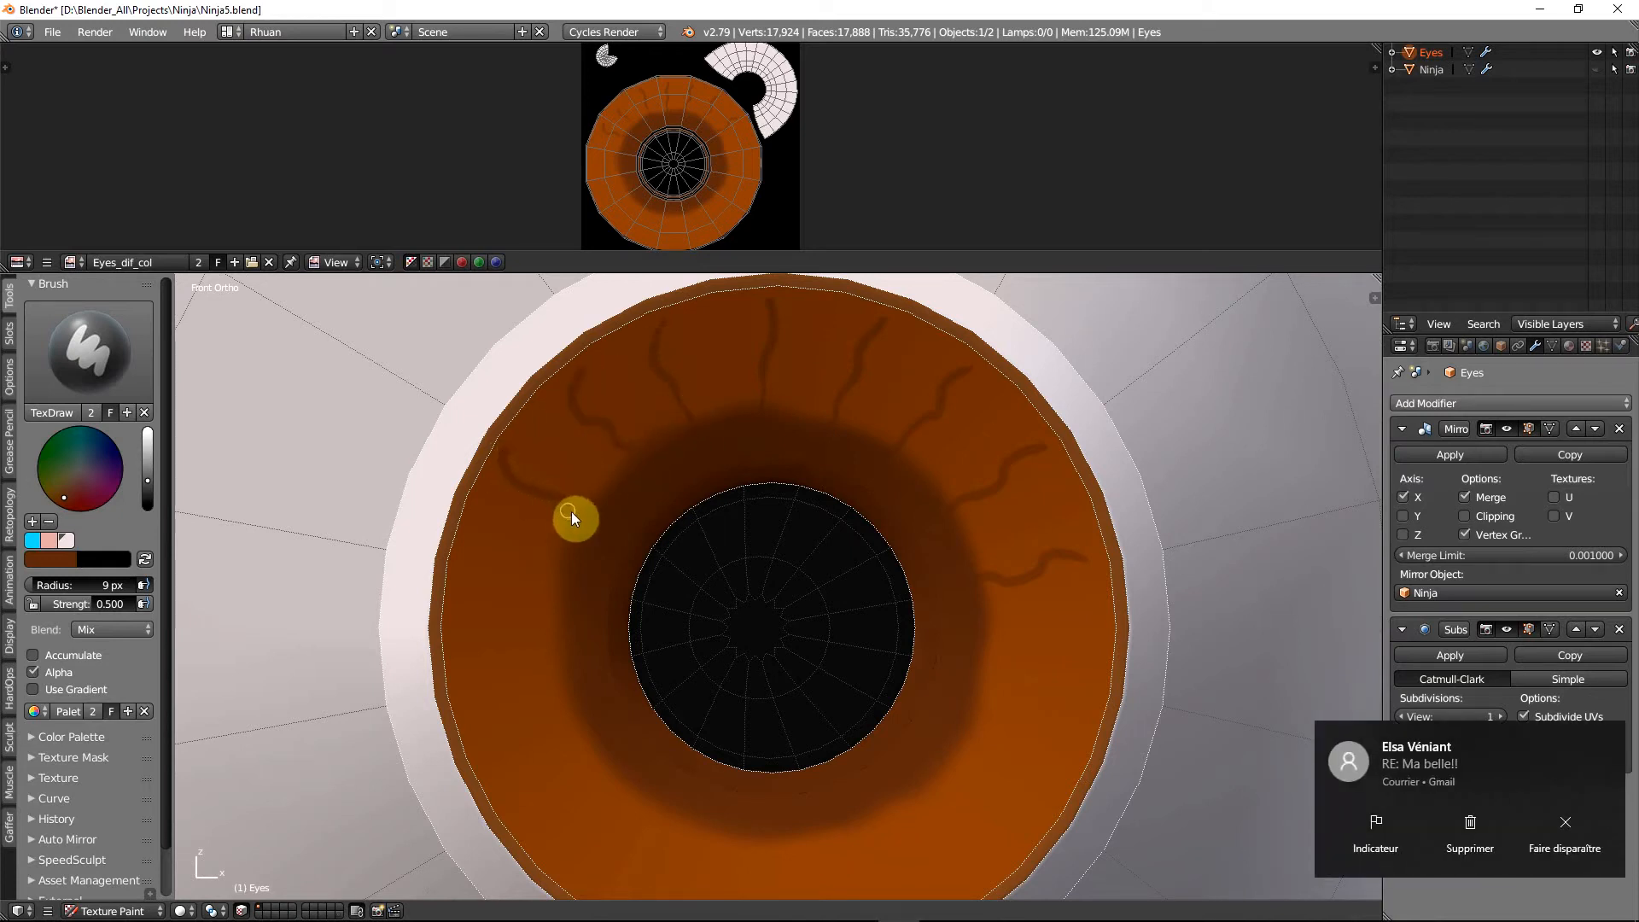
left_click_drag(465, 559, 590, 600)
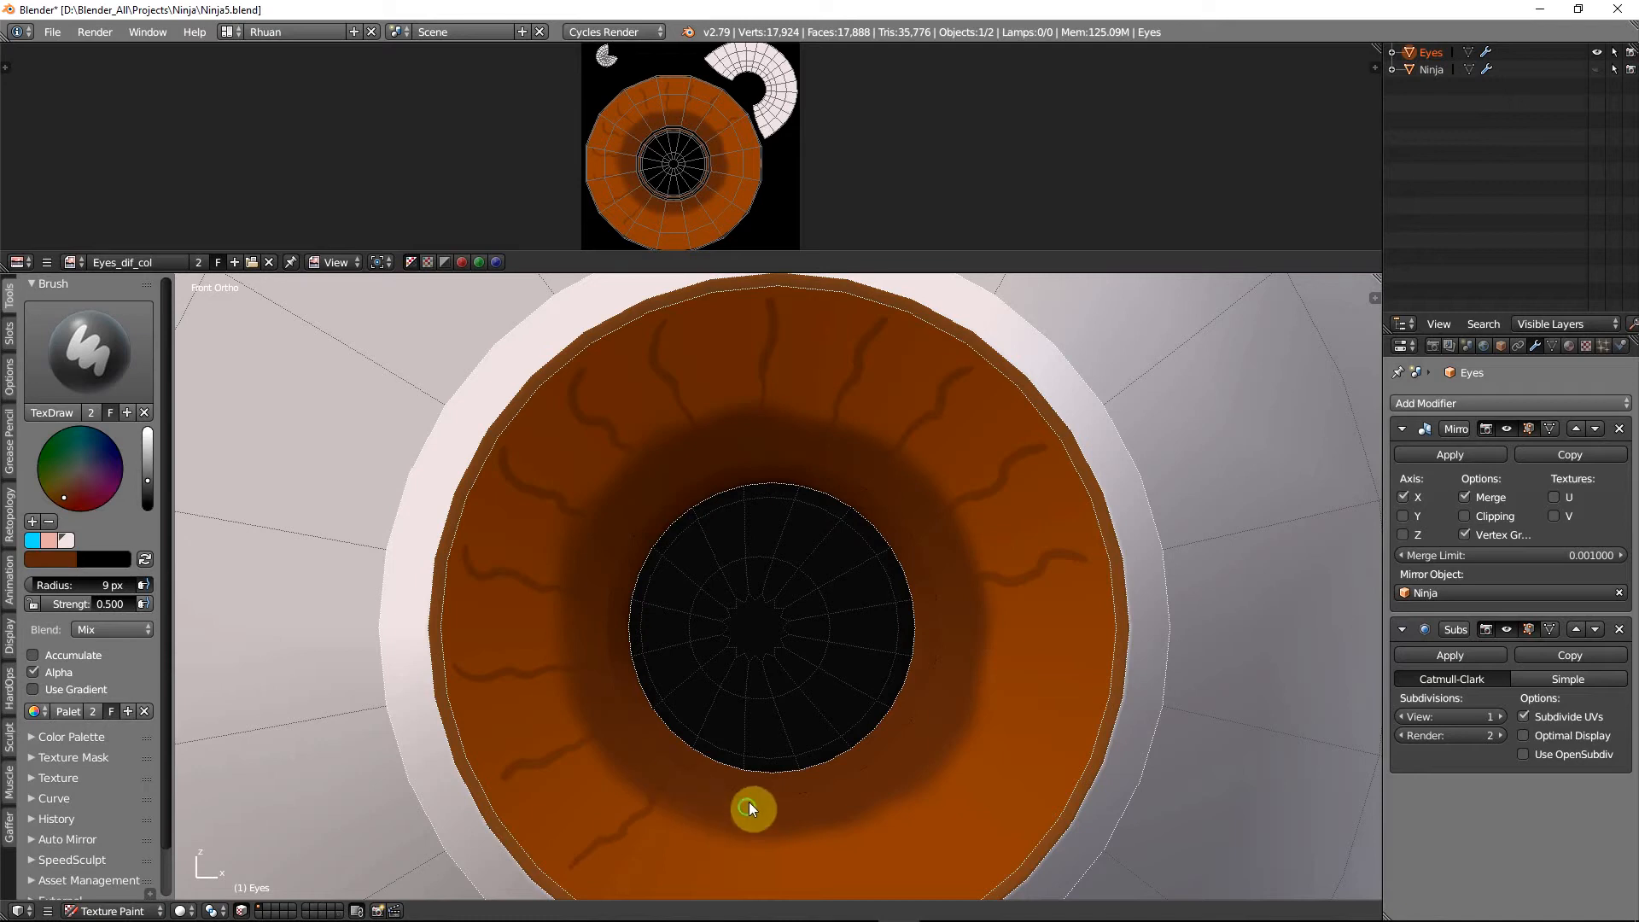
middle_click_drag(750, 804, 729, 667, "shift")
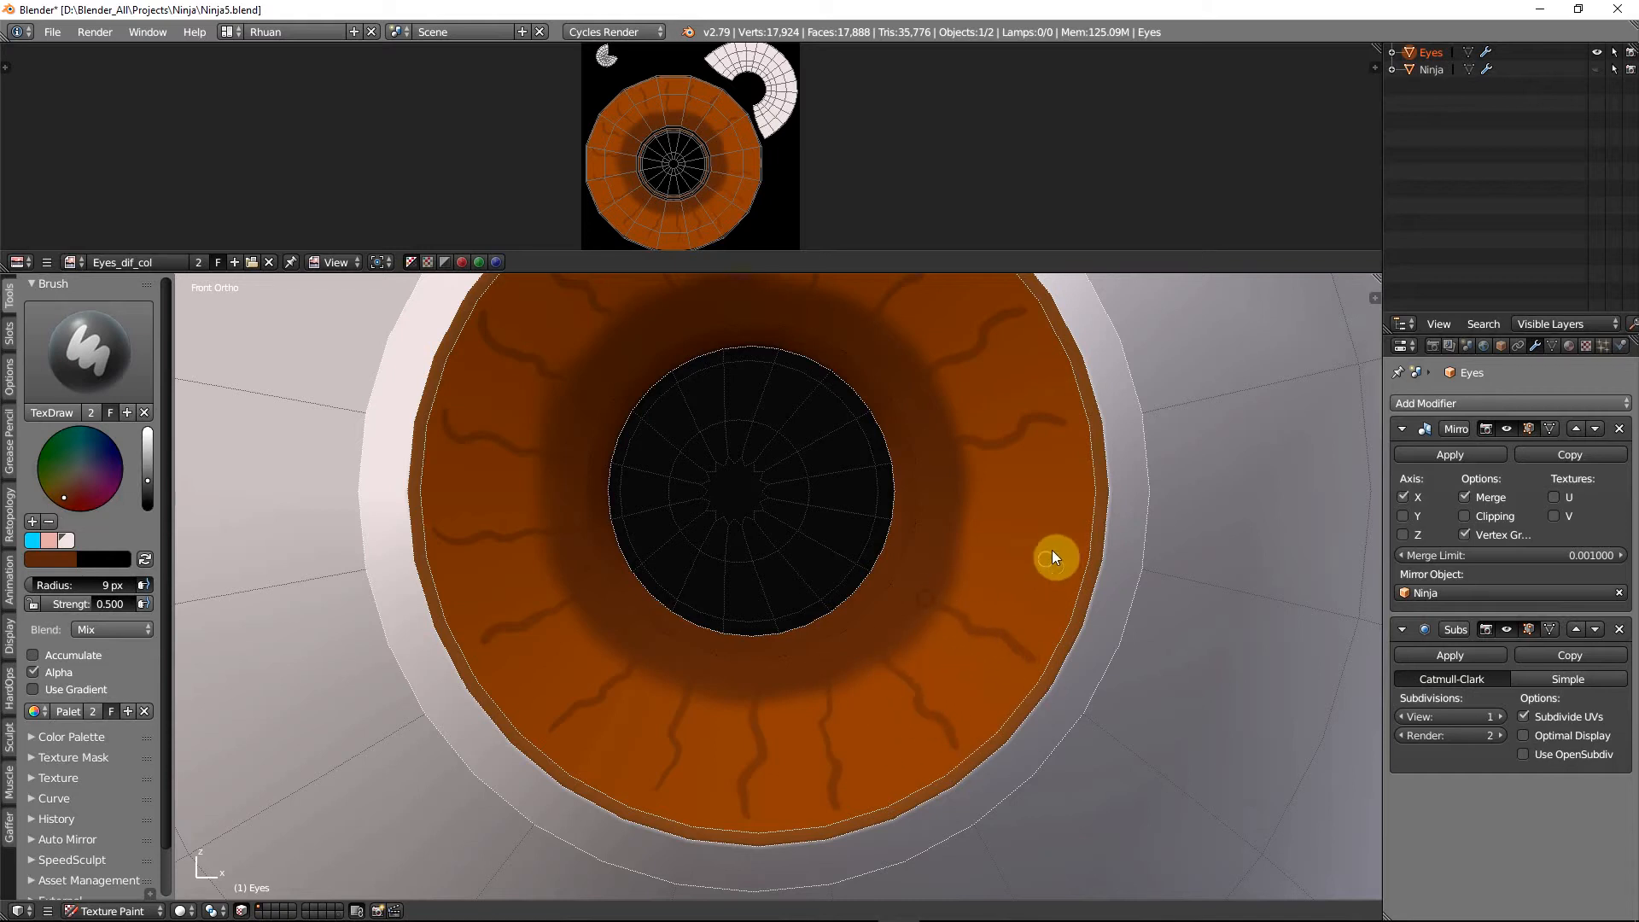
middle_click_drag(979, 534, 991, 703, "shift")
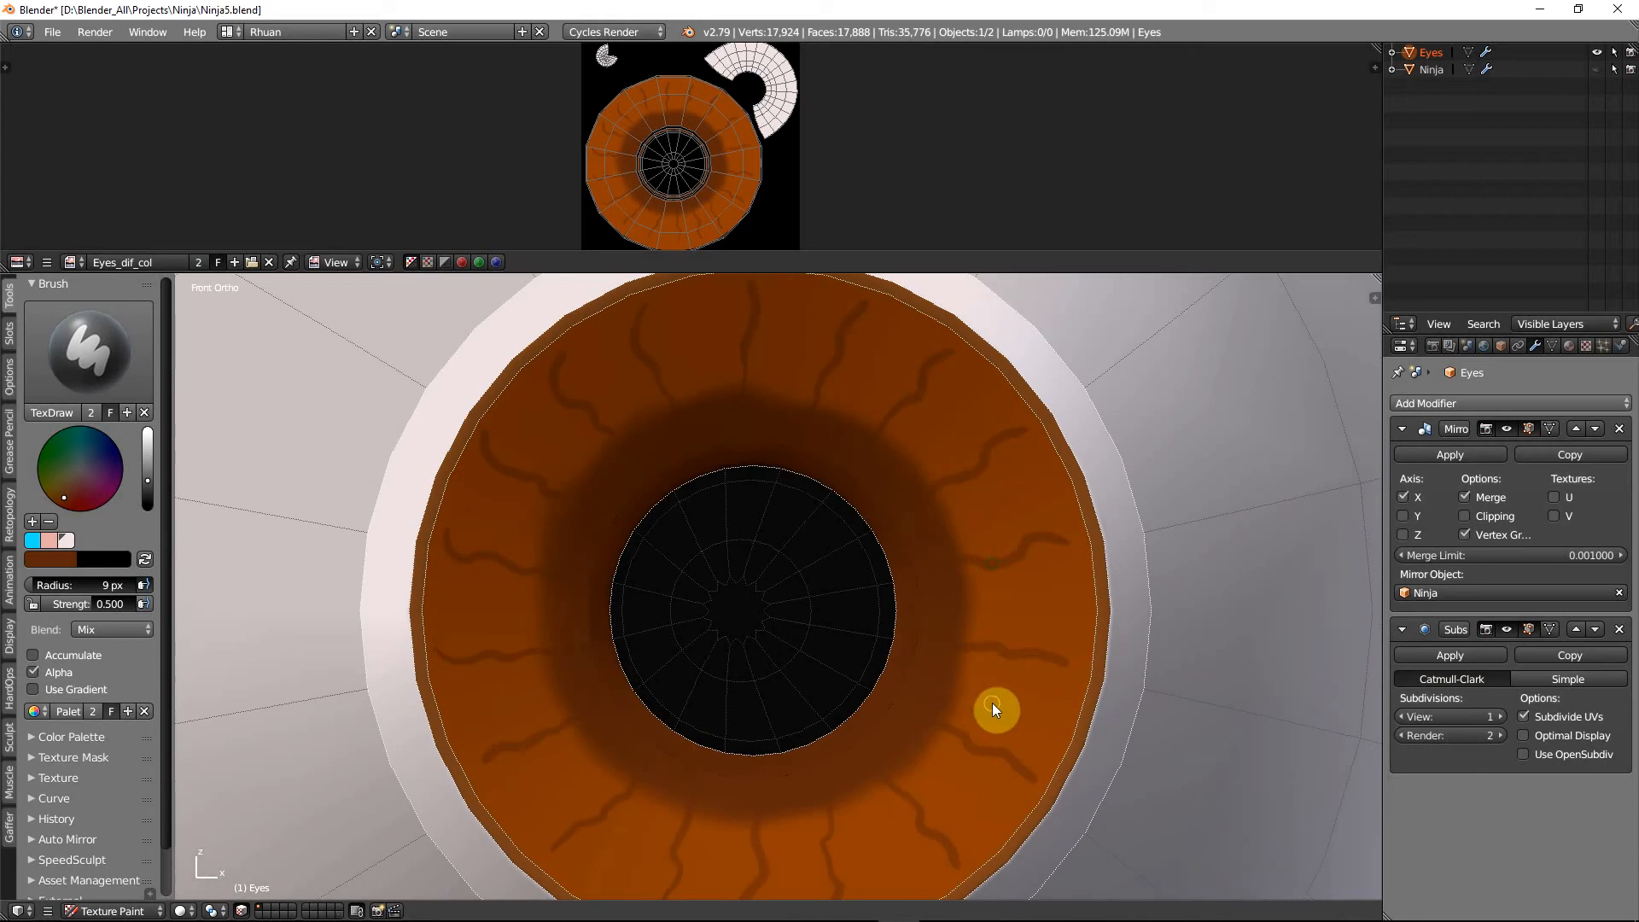
Reduce the brush radius to 2 px and paint fine wavy fibres between the thicker radial lines of the iris
key("f")
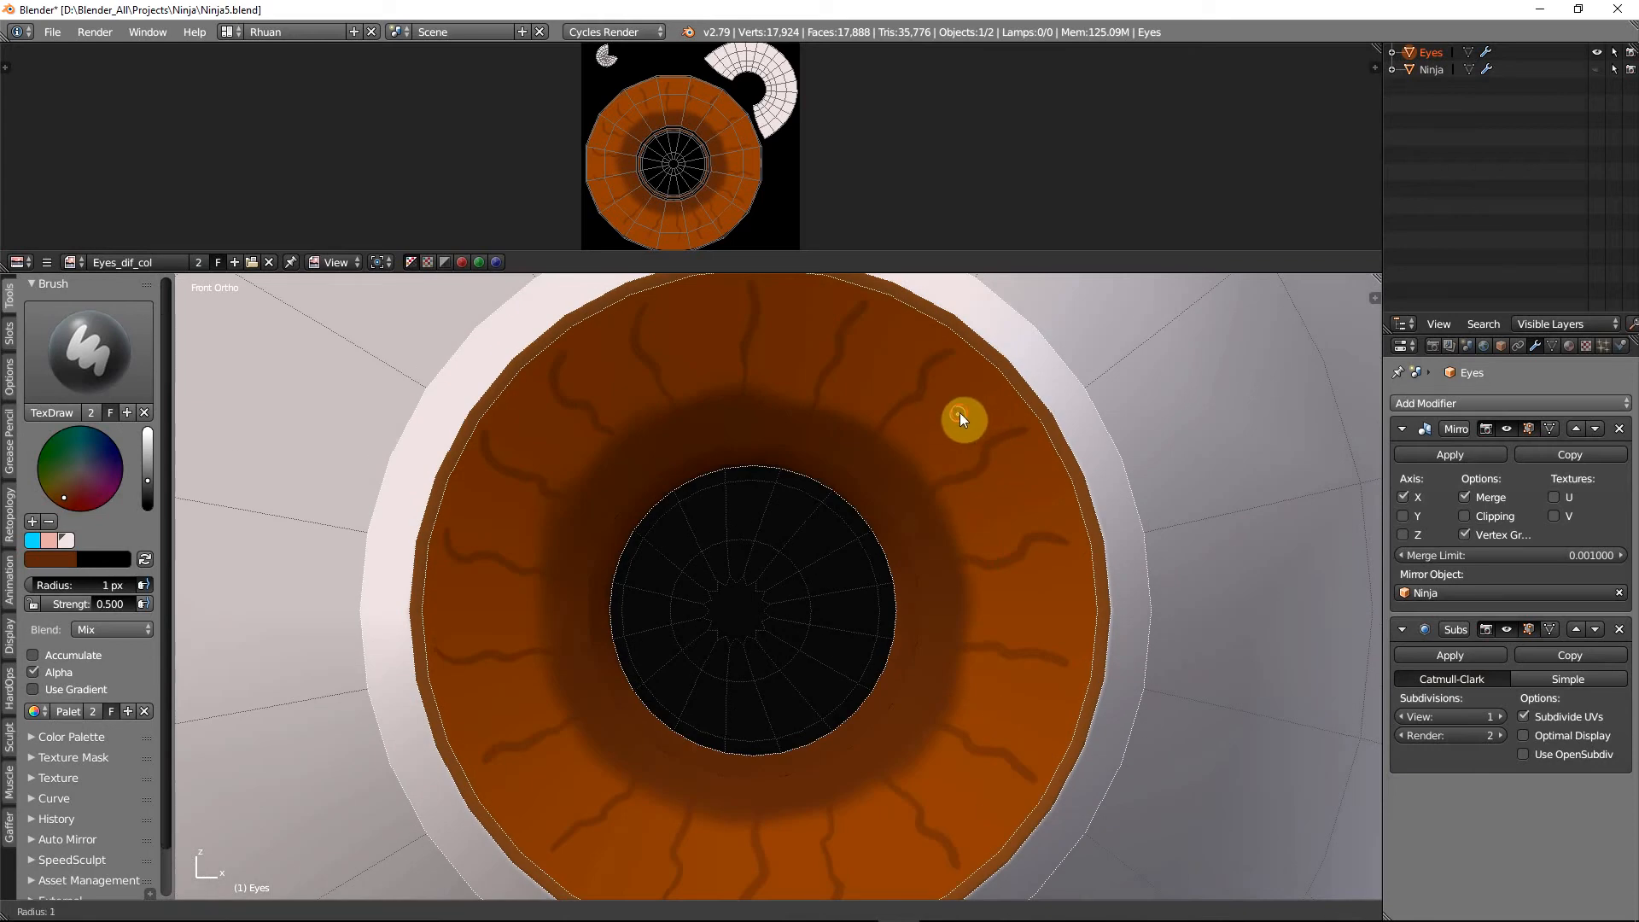
left_click(976, 399)
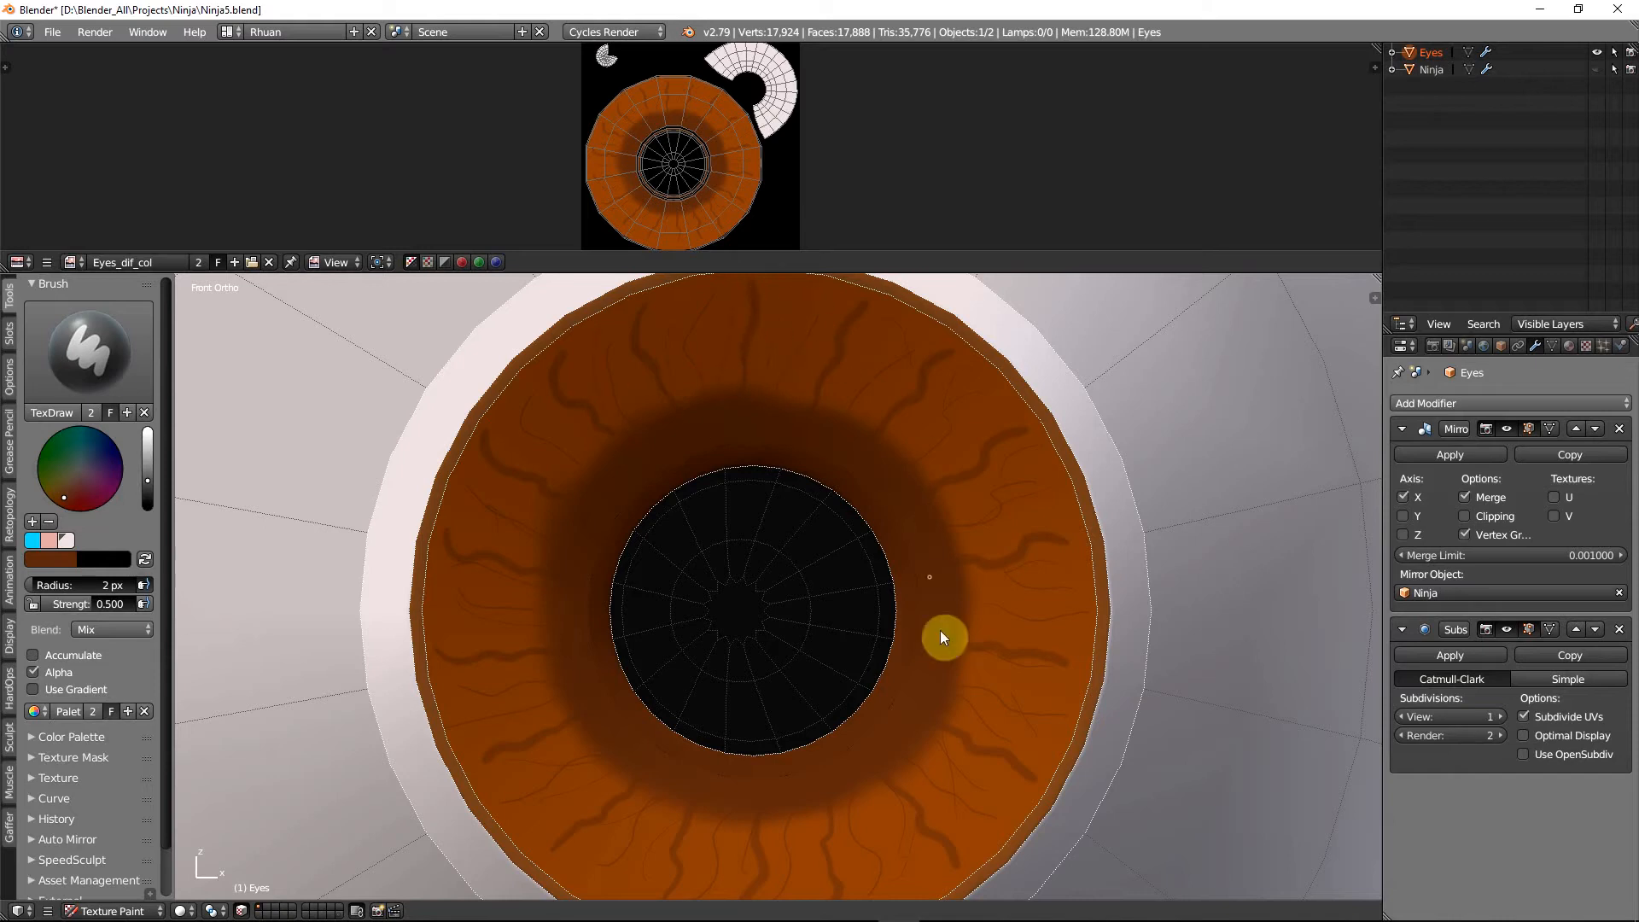
Switch to the Smear brush and set its strength to 0.5 and its radius to 45 px
scroll(984, 646, "down", 2)
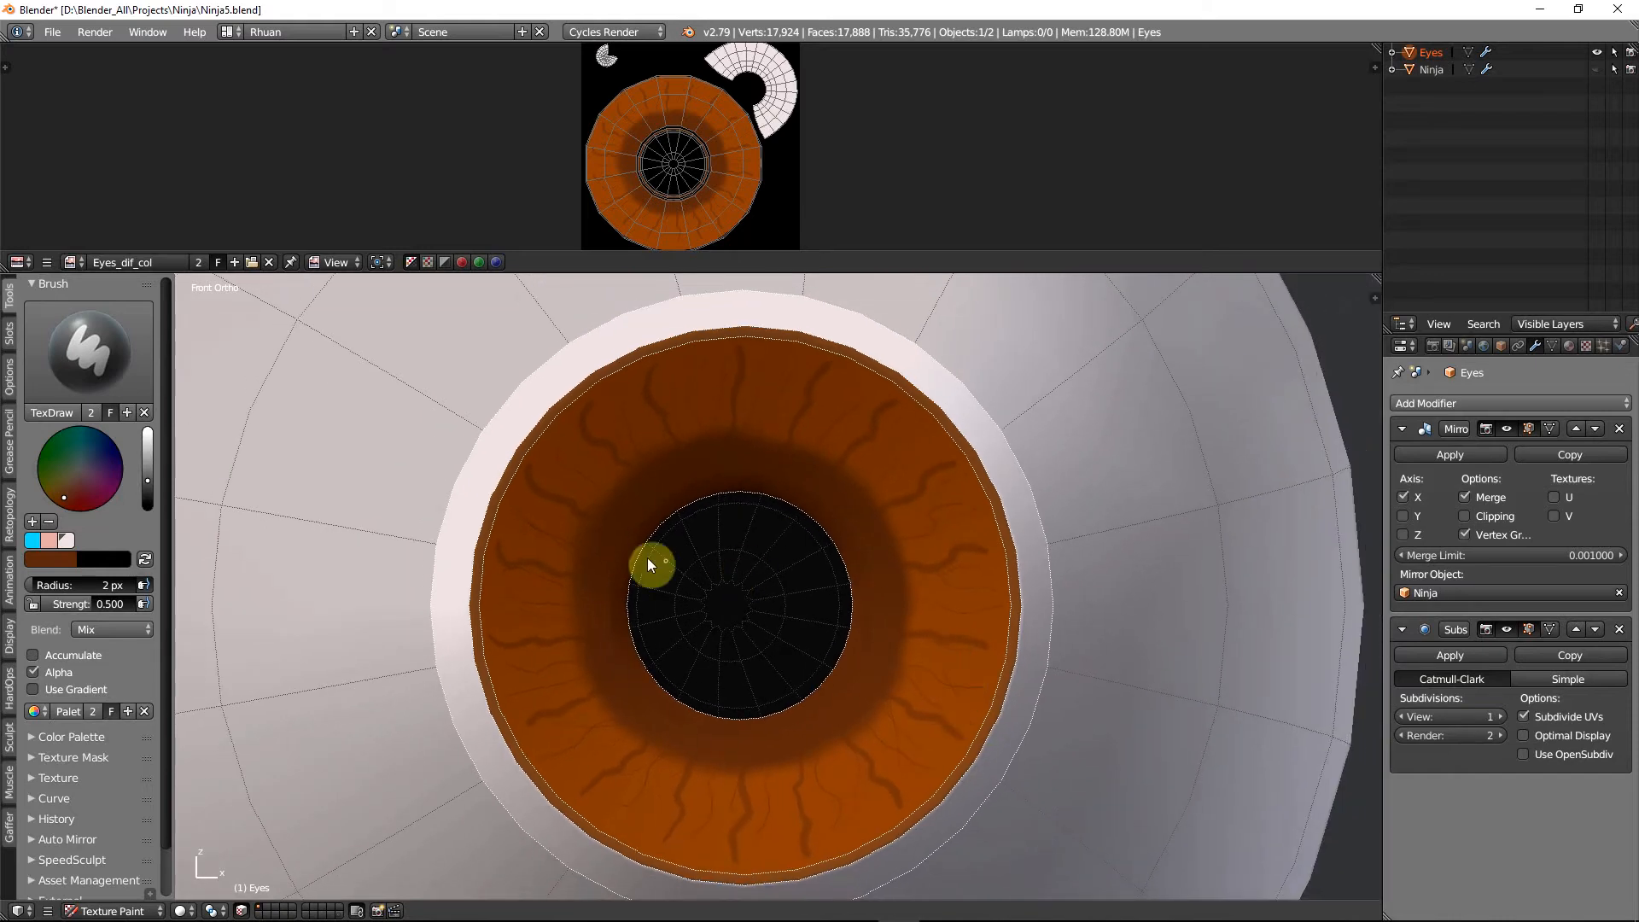
left_click(126, 354)
left_click(227, 454)
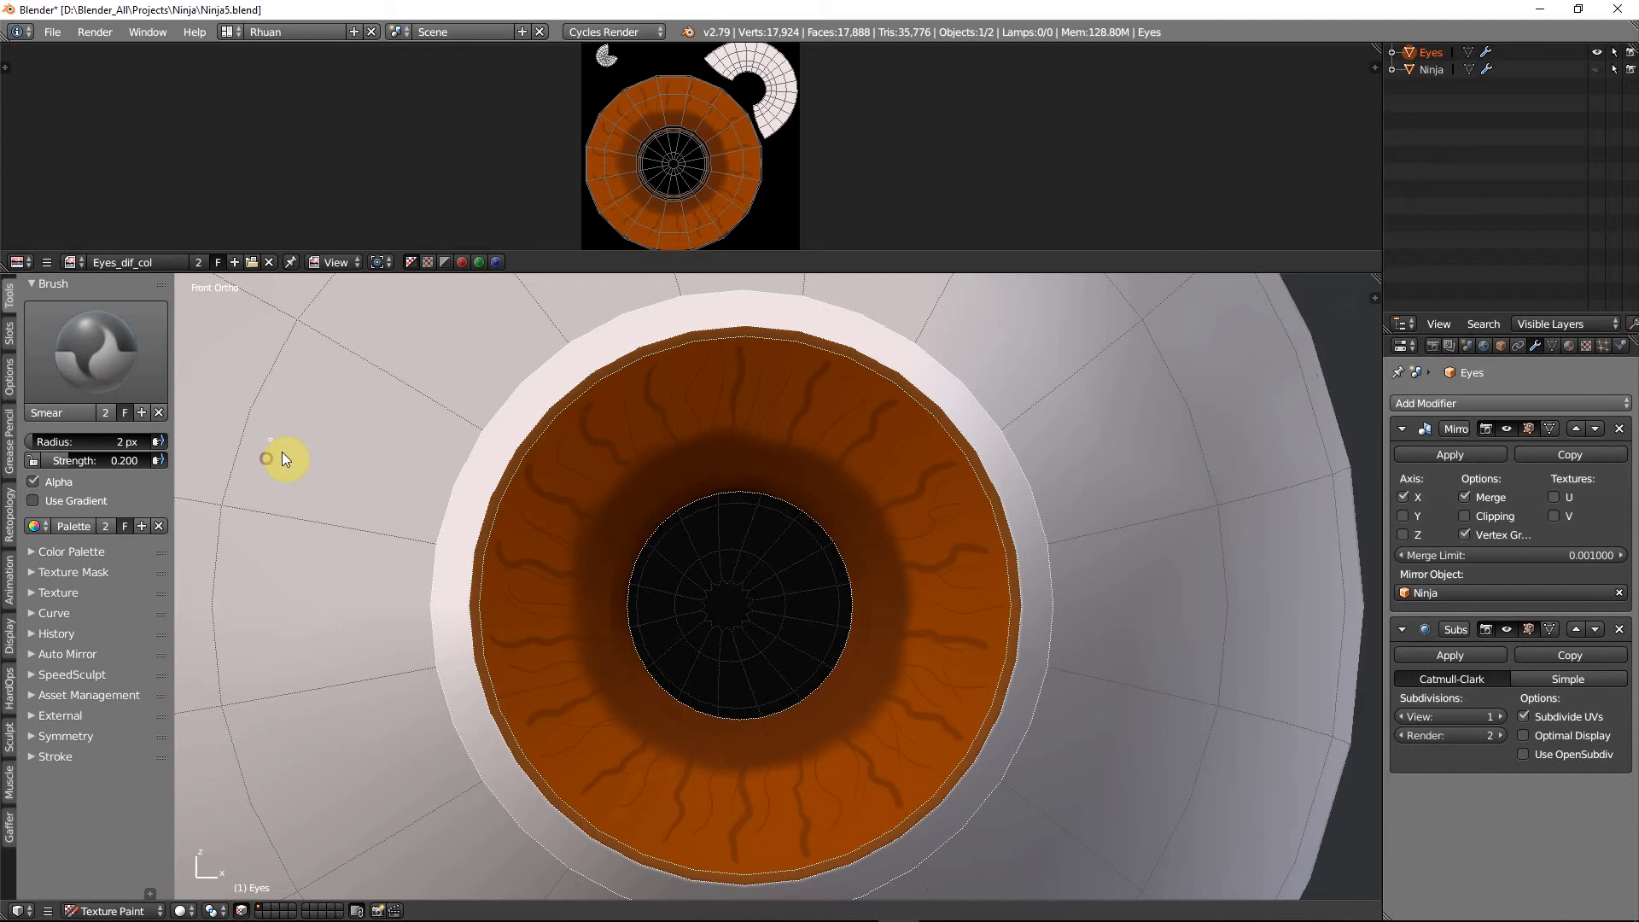
key("f")
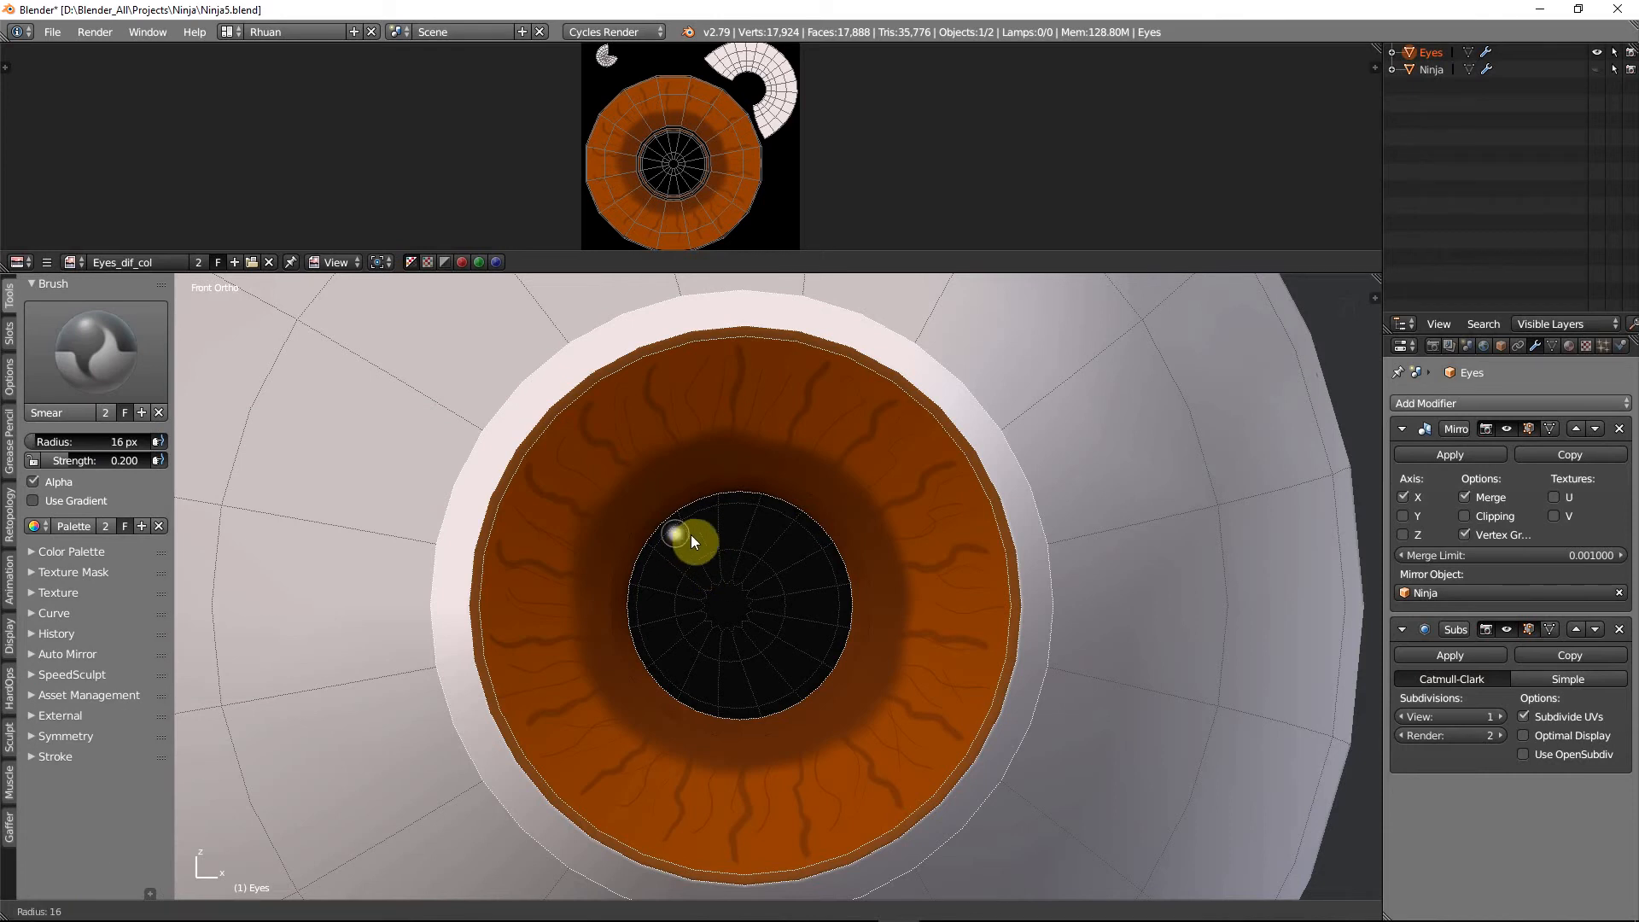
left_click(688, 536)
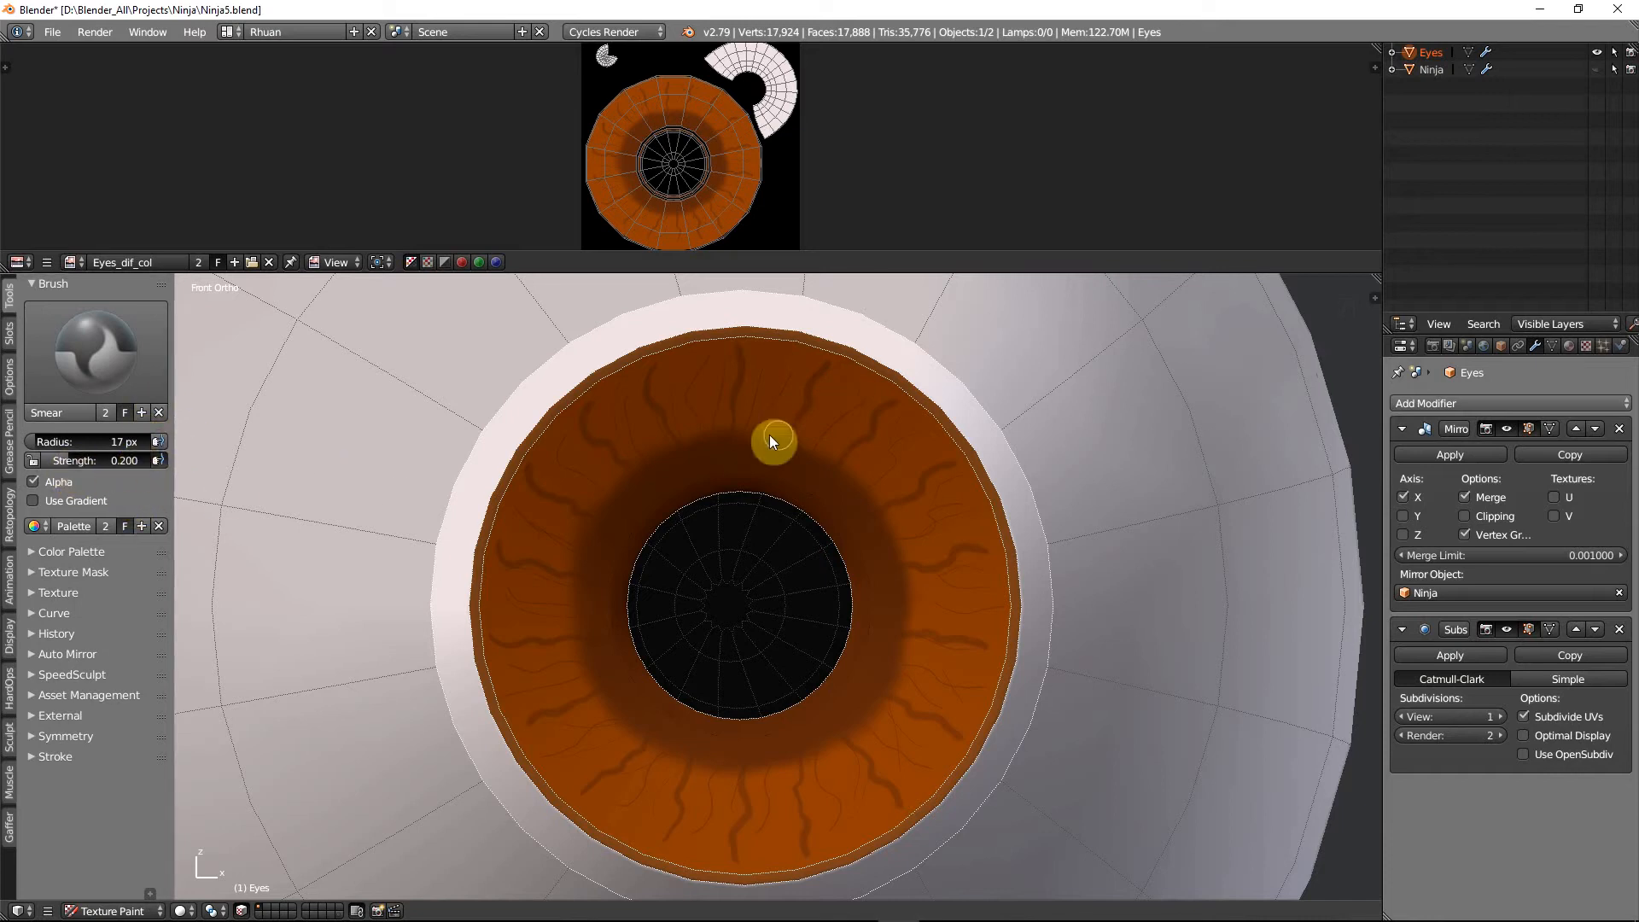
left_click(128, 460)
type(".5")
key("Return")
key("f")
left_click(690, 458)
Smear the dark ring and the radial lines of the iris all around the pupil to break up their soft, even edges
left_click_drag(816, 456, 862, 421)
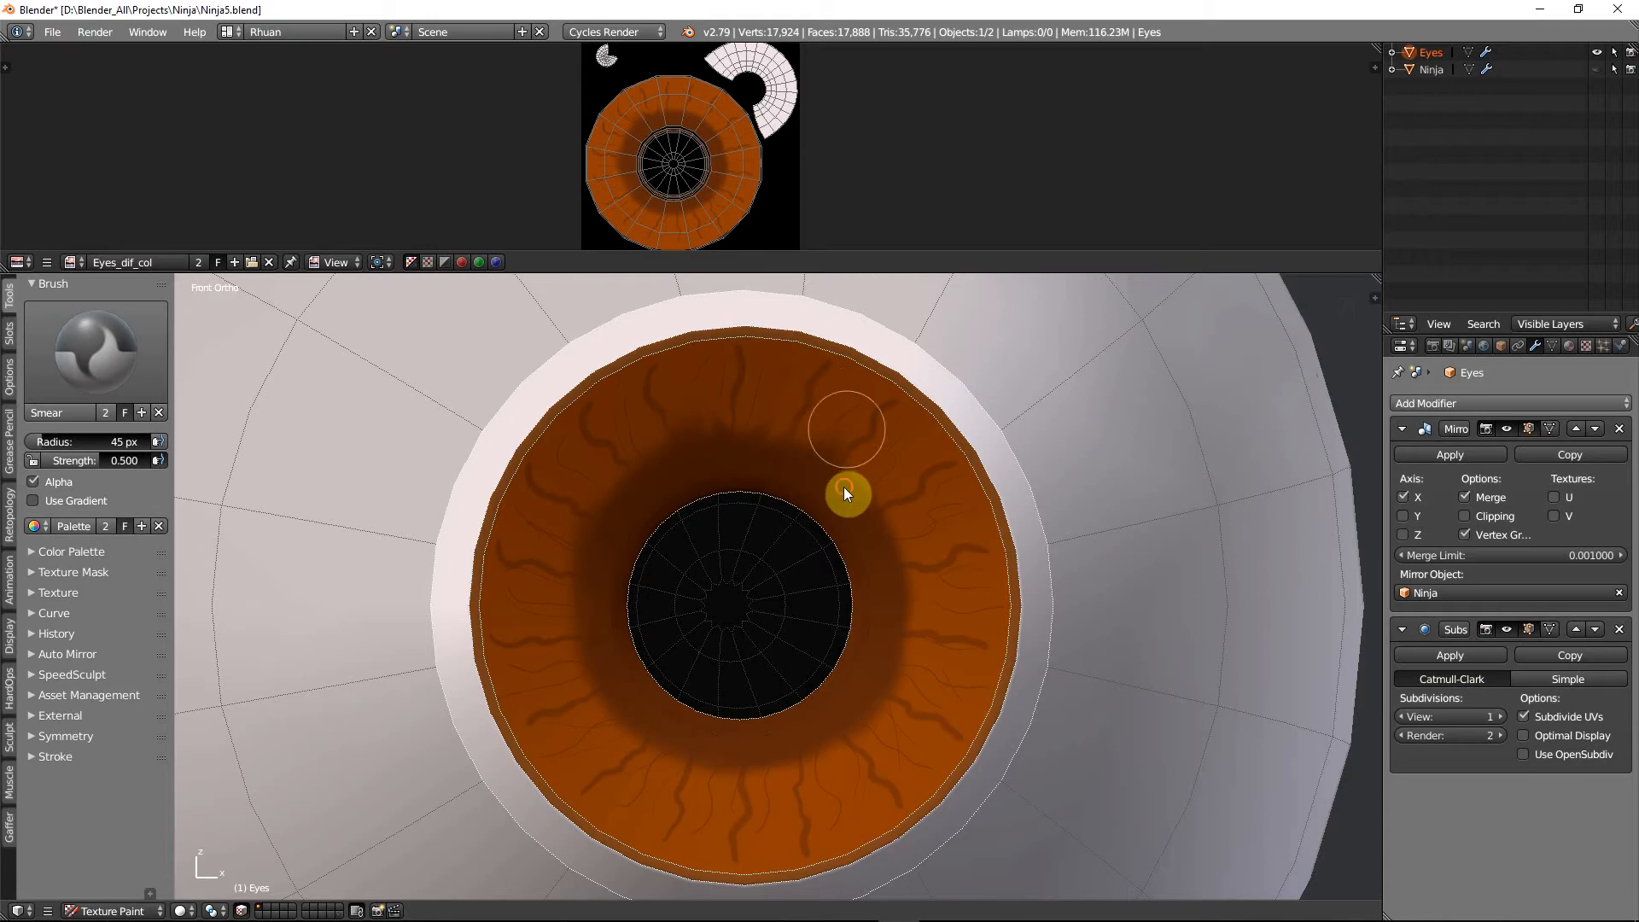
mouse_move(900, 503)
left_mouse_down()
mouse_move(893, 563)
mouse_move(865, 529)
mouse_move(905, 526)
mouse_move(932, 662)
mouse_move(907, 640)
left_mouse_up()
mouse_move(905, 564)
left_mouse_down()
mouse_move(914, 501)
mouse_move(863, 443)
mouse_move(669, 453)
mouse_move(589, 467)
mouse_move(570, 623)
mouse_move(541, 629)
mouse_move(586, 651)
mouse_move(606, 708)
mouse_move(638, 714)
mouse_move(594, 766)
mouse_move(659, 747)
mouse_move(632, 783)
mouse_move(694, 757)
mouse_move(699, 783)
mouse_move(854, 754)
mouse_move(851, 815)
mouse_move(898, 700)
mouse_move(919, 695)
left_mouse_up()
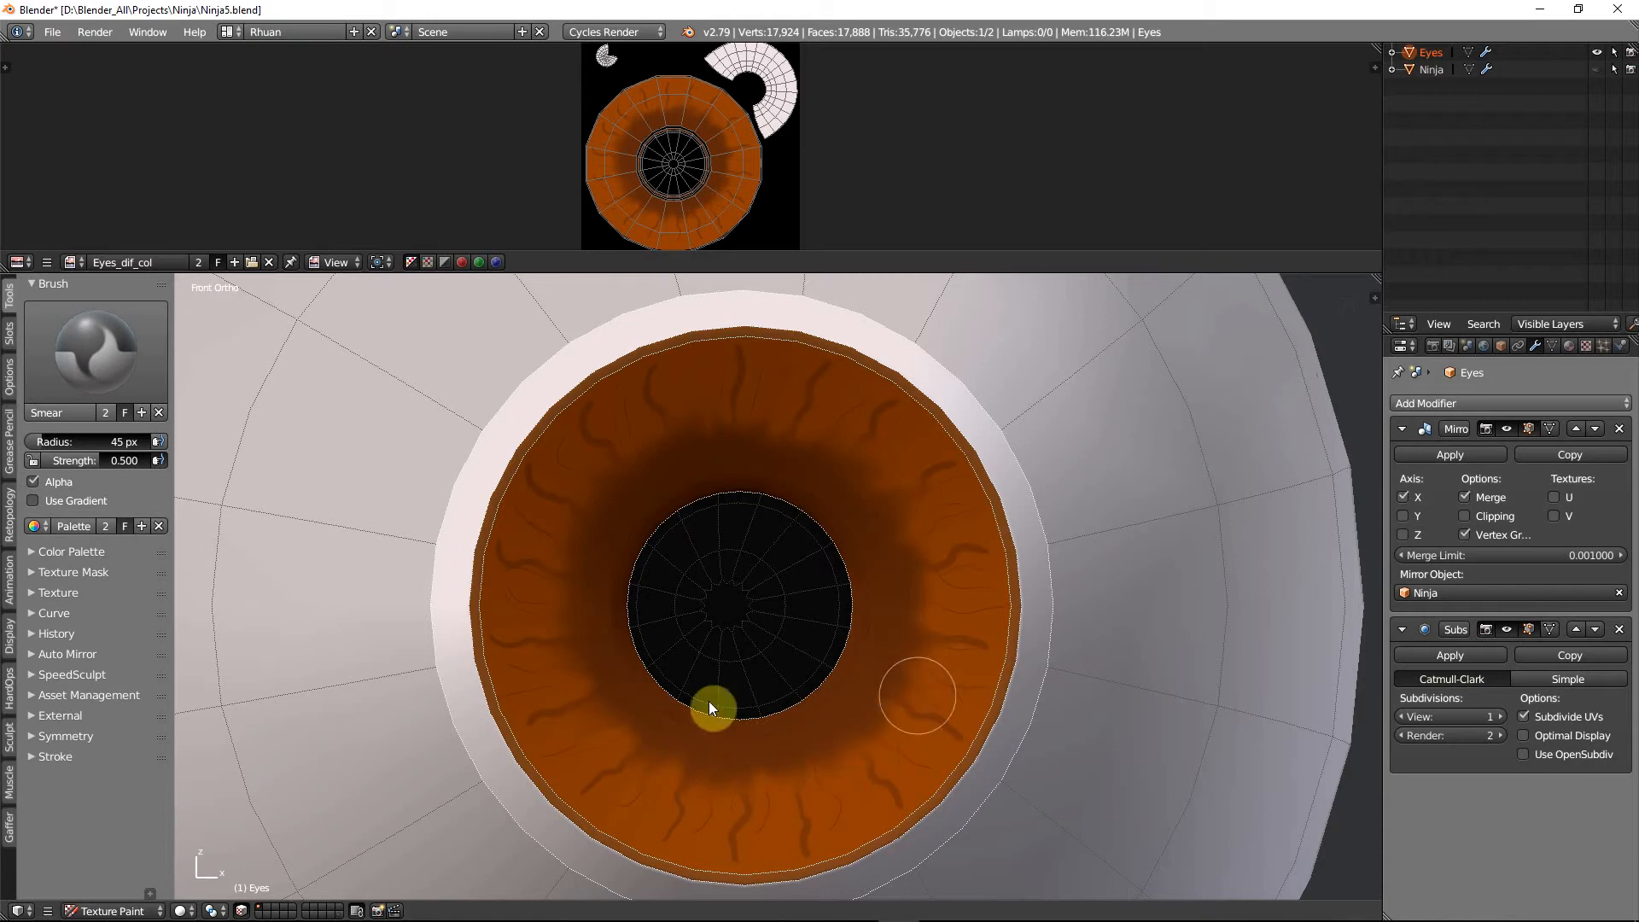
mouse_move(708, 700)
left_mouse_down()
mouse_move(581, 656)
mouse_move(584, 557)
mouse_move(550, 508)
mouse_move(575, 429)
mouse_move(696, 365)
mouse_move(768, 355)
mouse_move(848, 380)
mouse_move(922, 443)
mouse_move(910, 424)
mouse_move(966, 524)
left_mouse_up()
left_click_drag(966, 612, 952, 700)
mouse_move(879, 781)
left_mouse_down()
mouse_move(848, 780)
mouse_move(882, 804)
mouse_move(772, 851)
mouse_move(656, 818)
mouse_move(577, 766)
mouse_move(517, 655)
mouse_move(512, 579)
mouse_move(533, 531)
mouse_move(589, 515)
mouse_move(658, 446)
mouse_move(858, 447)
left_mouse_up()
left_click_drag(885, 577, 840, 680)
Reduce the Smear brush radius to 9 px
key("f")
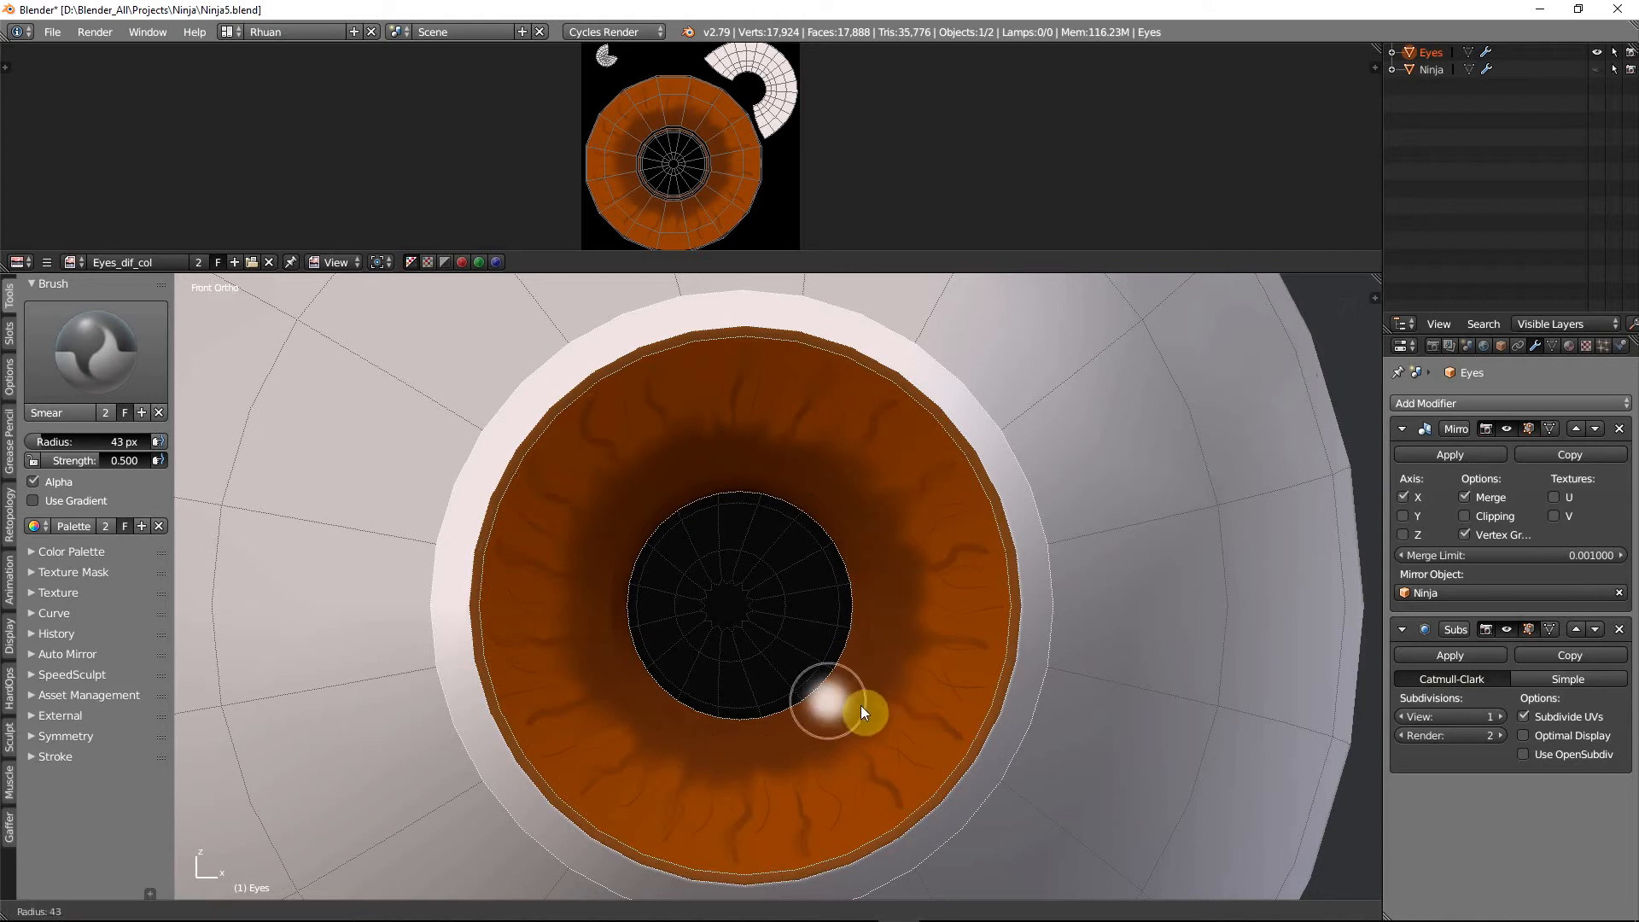
left_click(841, 694)
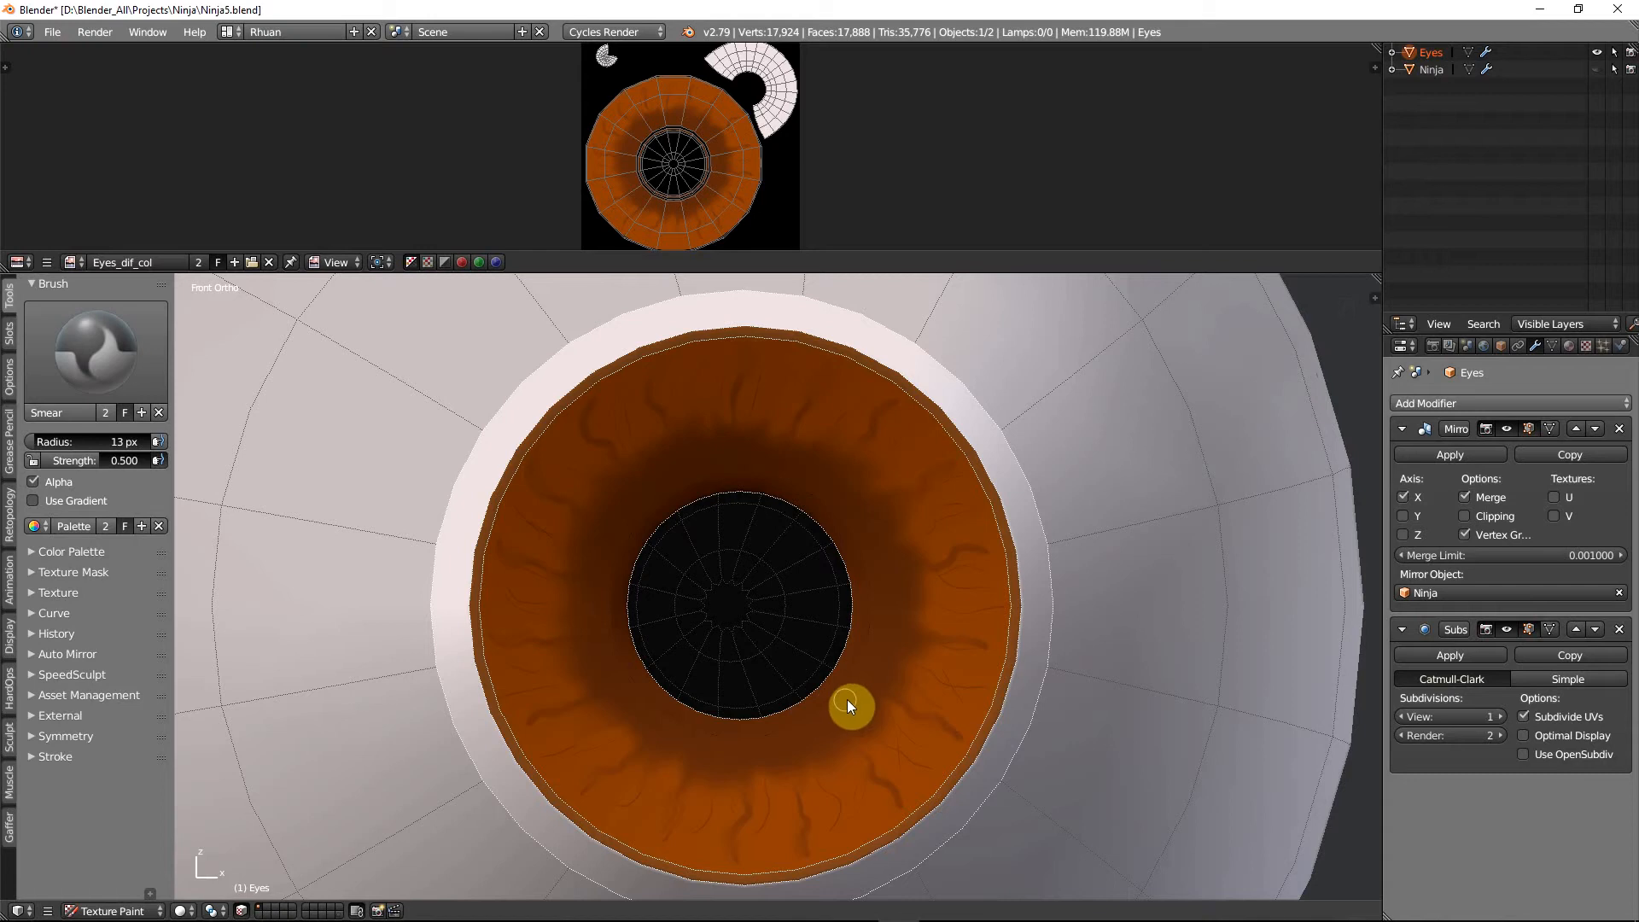
key("f")
left_click(845, 693)
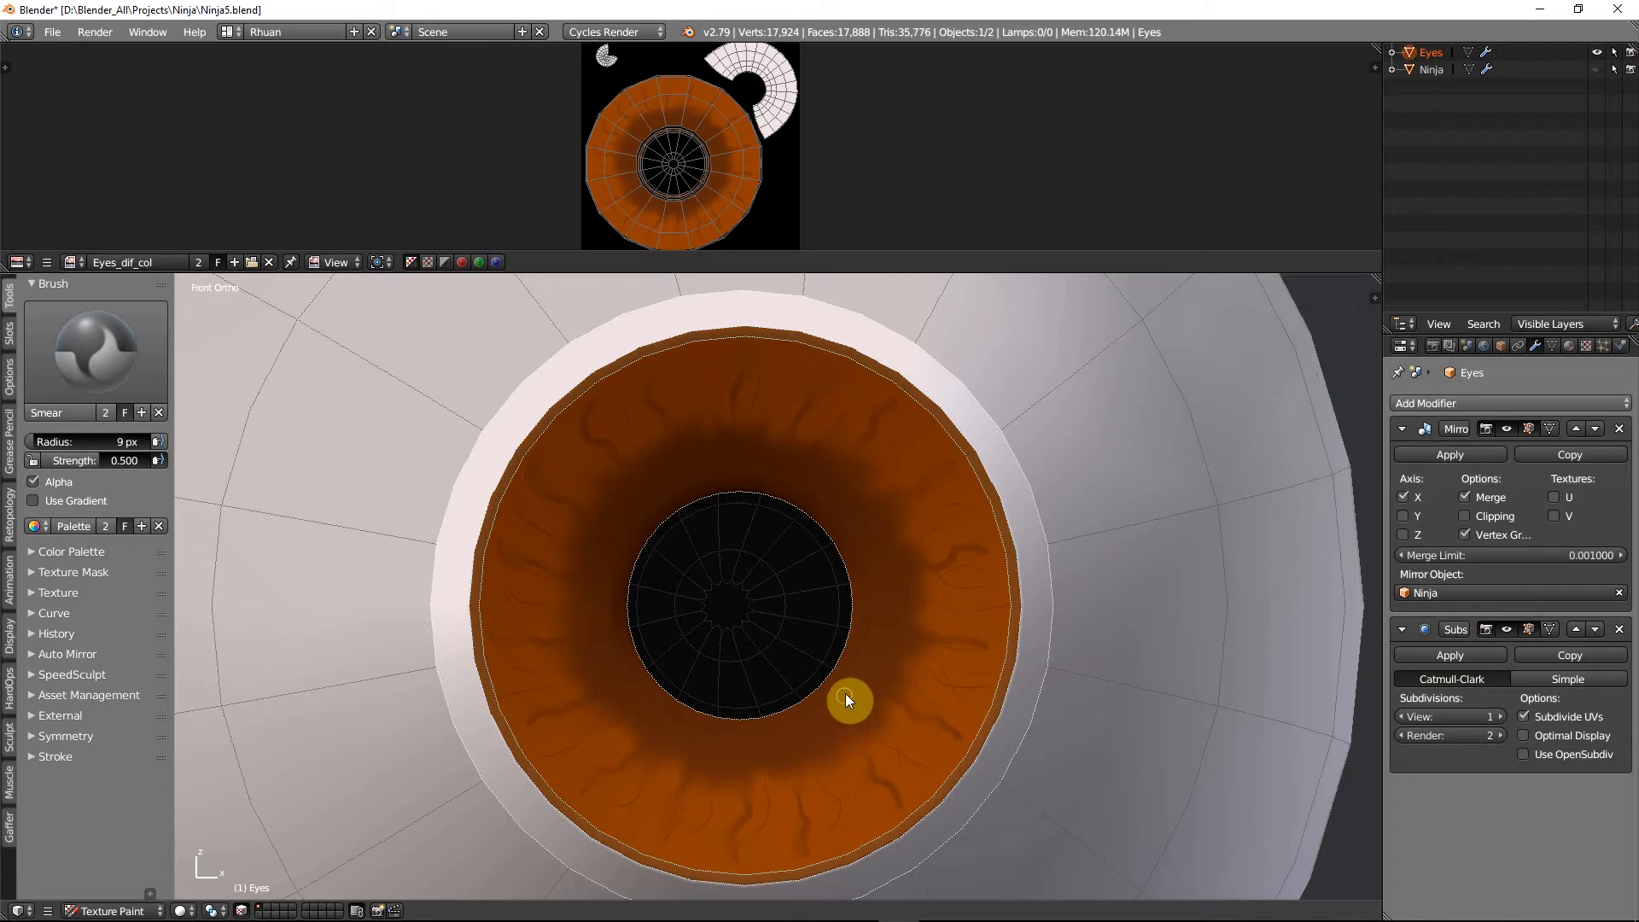
Try smearing a radial line on the lower iris with the brush strength at 1, and undo the stroke
left_click(128, 461)
type("1")
key("Return")
key("shift+f")
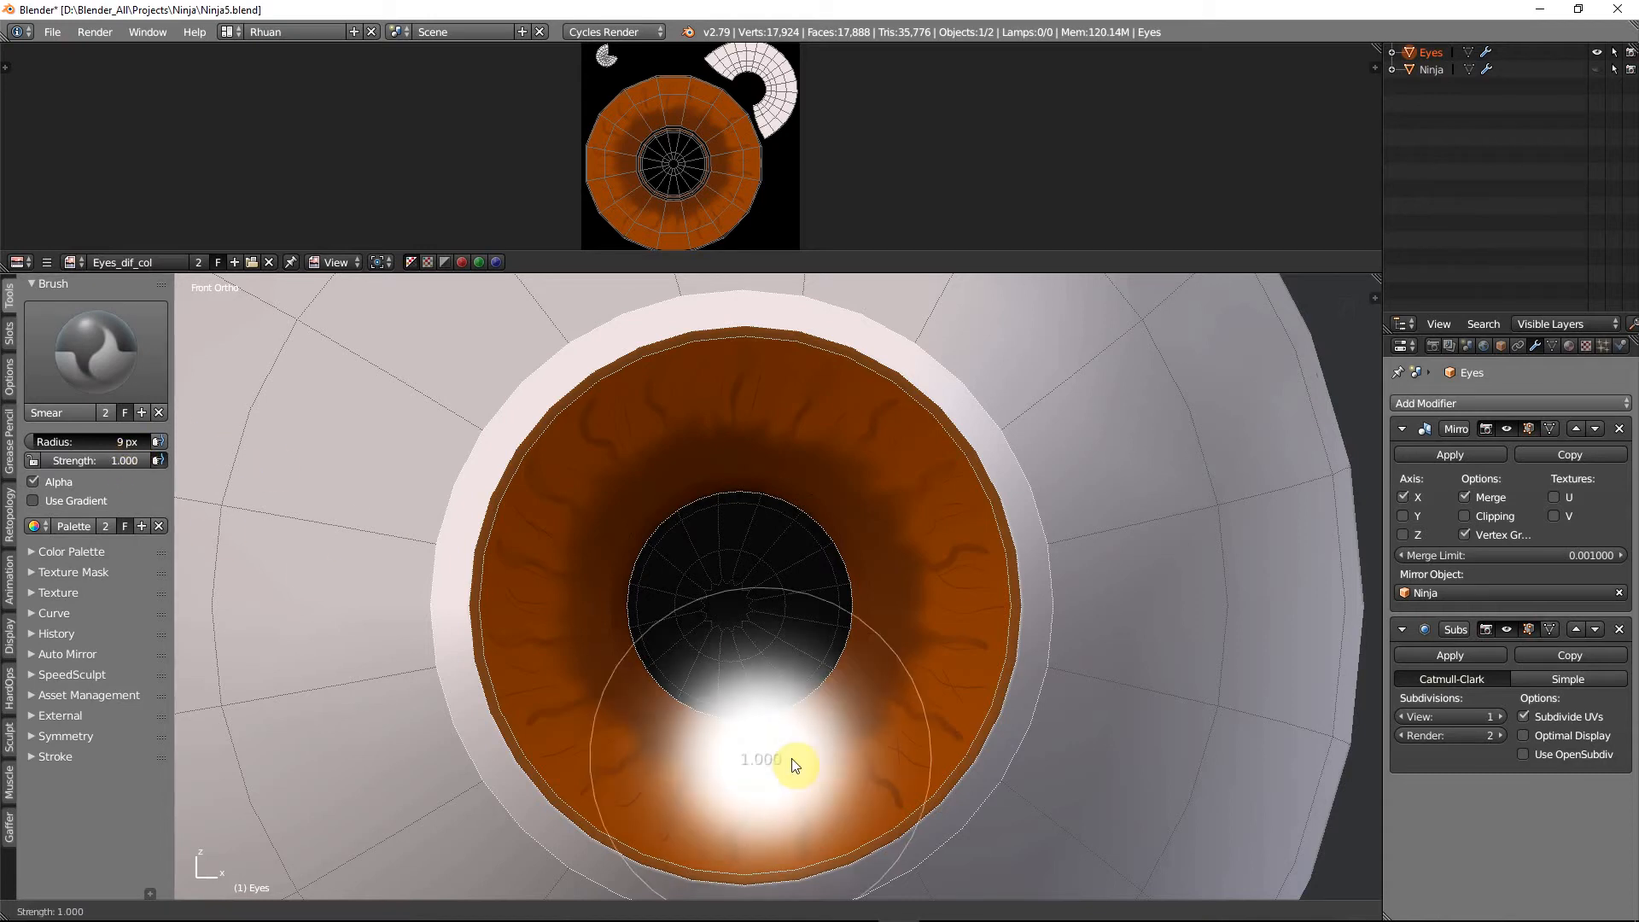
key("Escape")
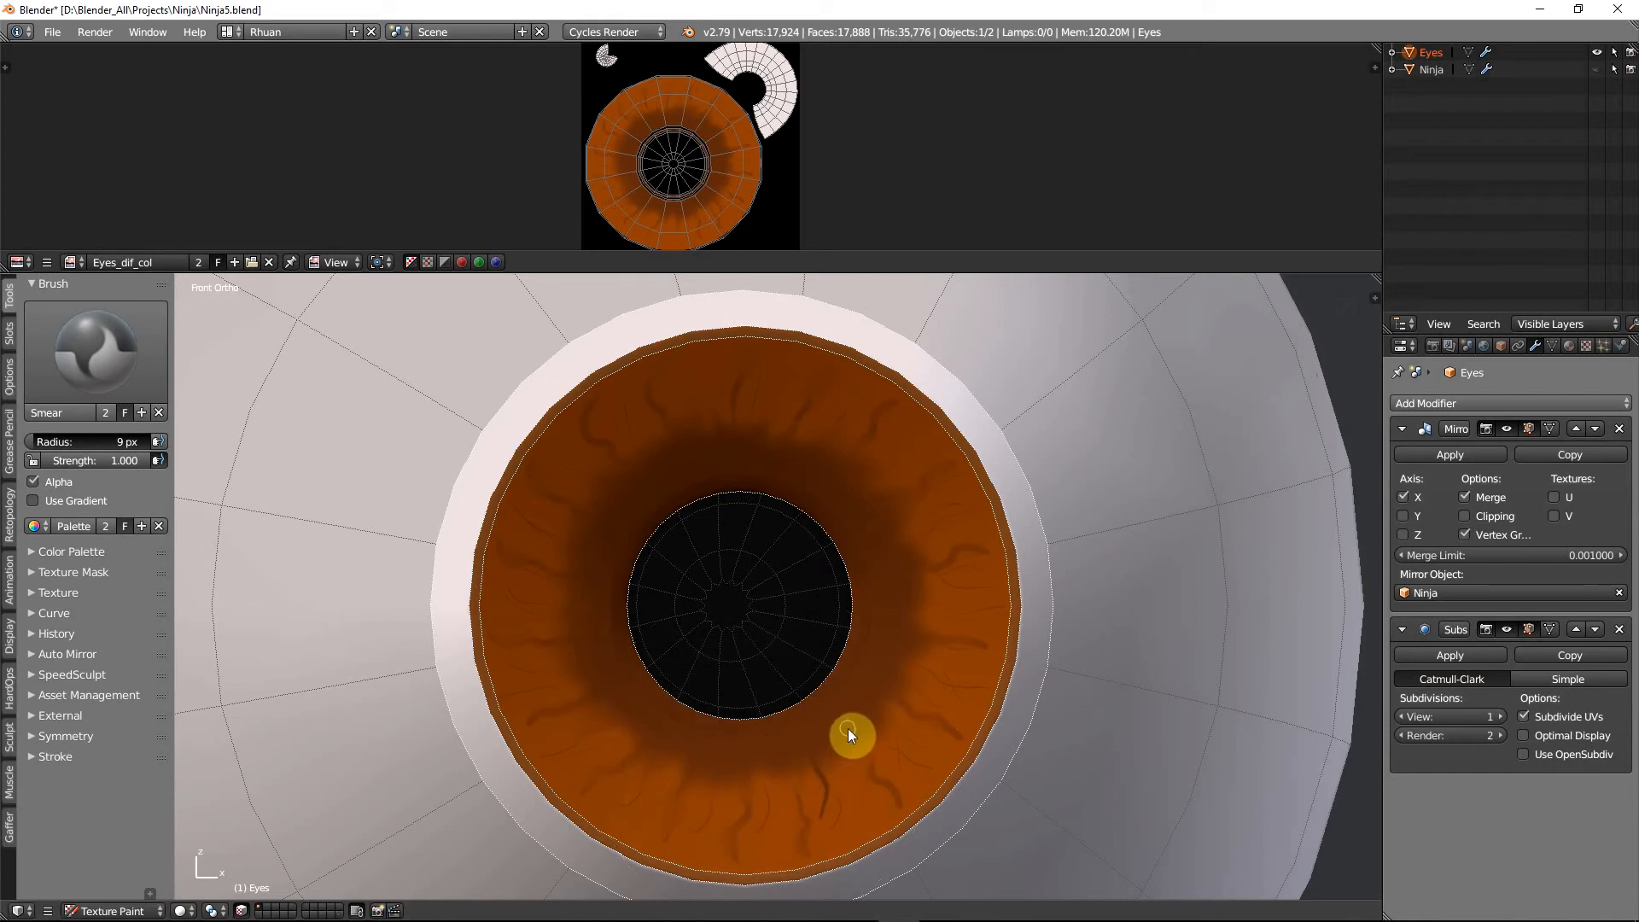
key("ctrl+z")
Set the Smear strength to 0.7 and smear the radial lines and the dark ring's edge with short strokes all around the iris
left_click(137, 458)
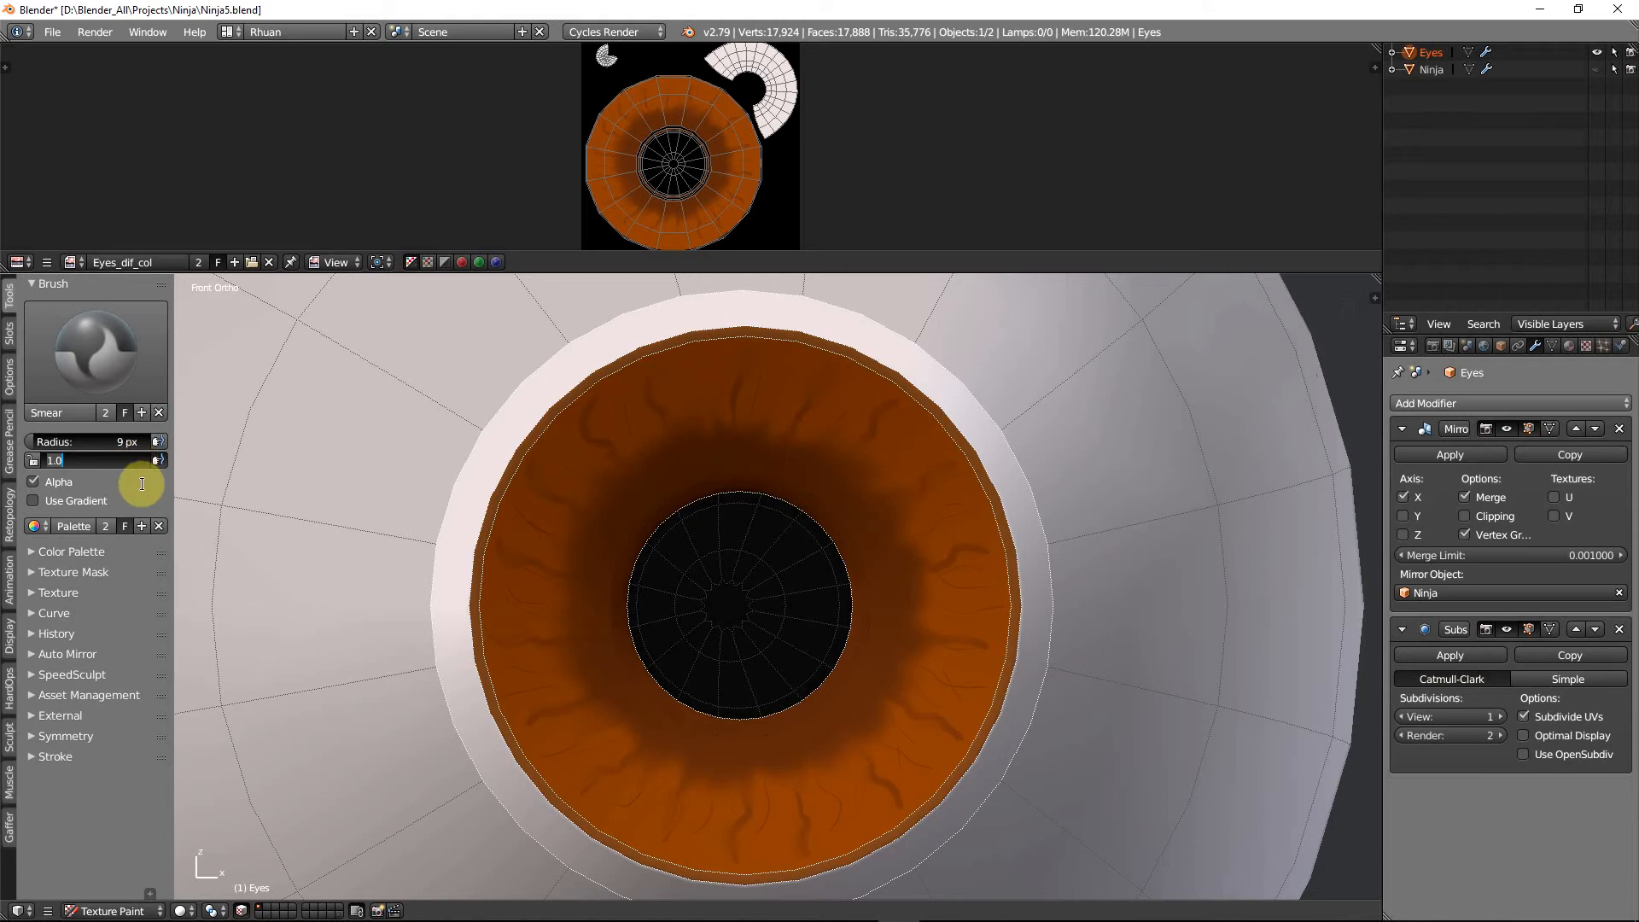
type("0.7")
key("Return")
left_click_drag(614, 696, 621, 713)
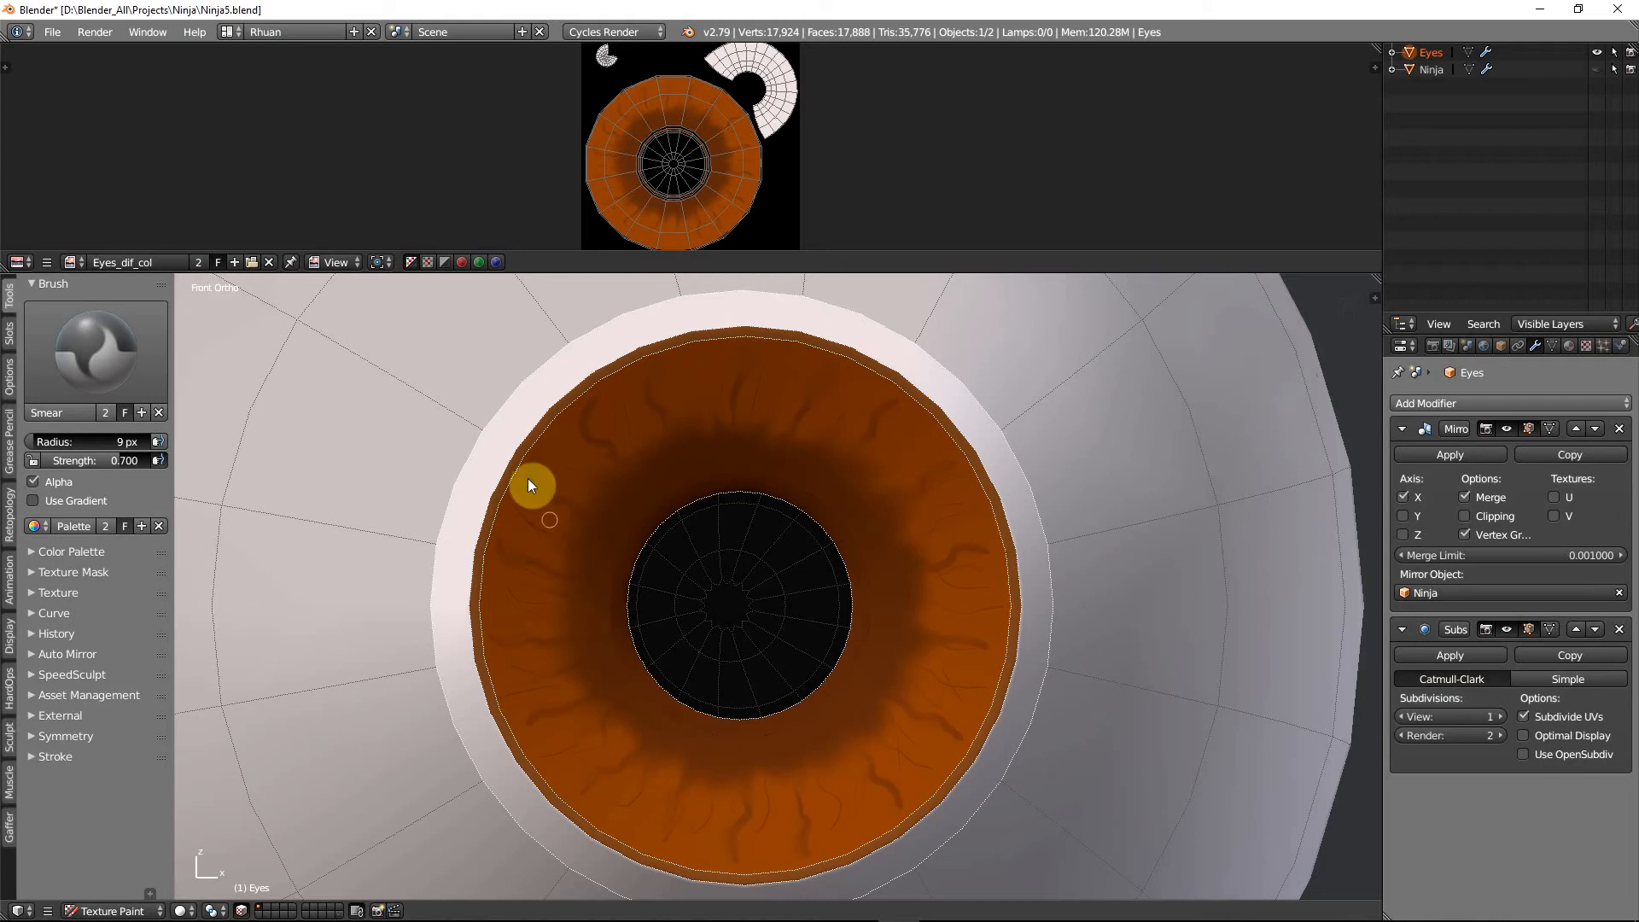
left_click_drag(663, 461, 823, 464)
left_click_drag(715, 843, 691, 836)
left_click_drag(551, 653, 555, 608)
left_click_drag(671, 450, 759, 383)
mouse_move(872, 442)
left_mouse_down()
mouse_move(918, 567)
mouse_move(981, 621)
left_mouse_up()
left_click_drag(868, 805, 719, 799)
left_click_drag(836, 688, 805, 577)
Select all of the eye's faces in Edit Mode so the whole eye is paintable, and return to Texture Paint mode
key("Tab")
key("ctrl+Tab")
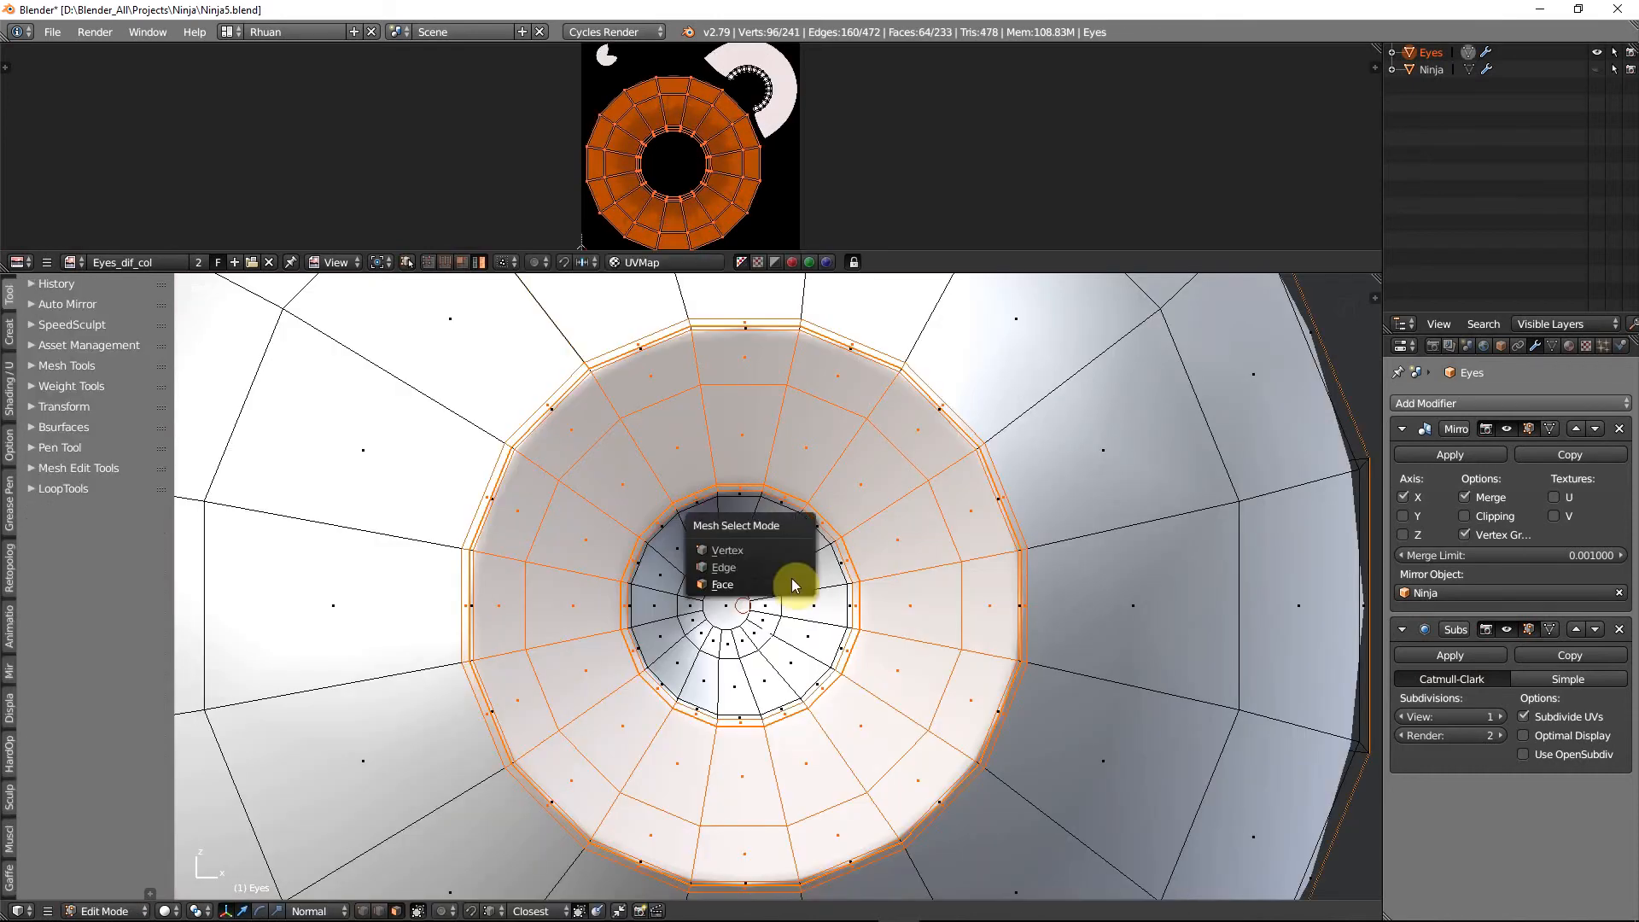
key("a")
key("Tab")
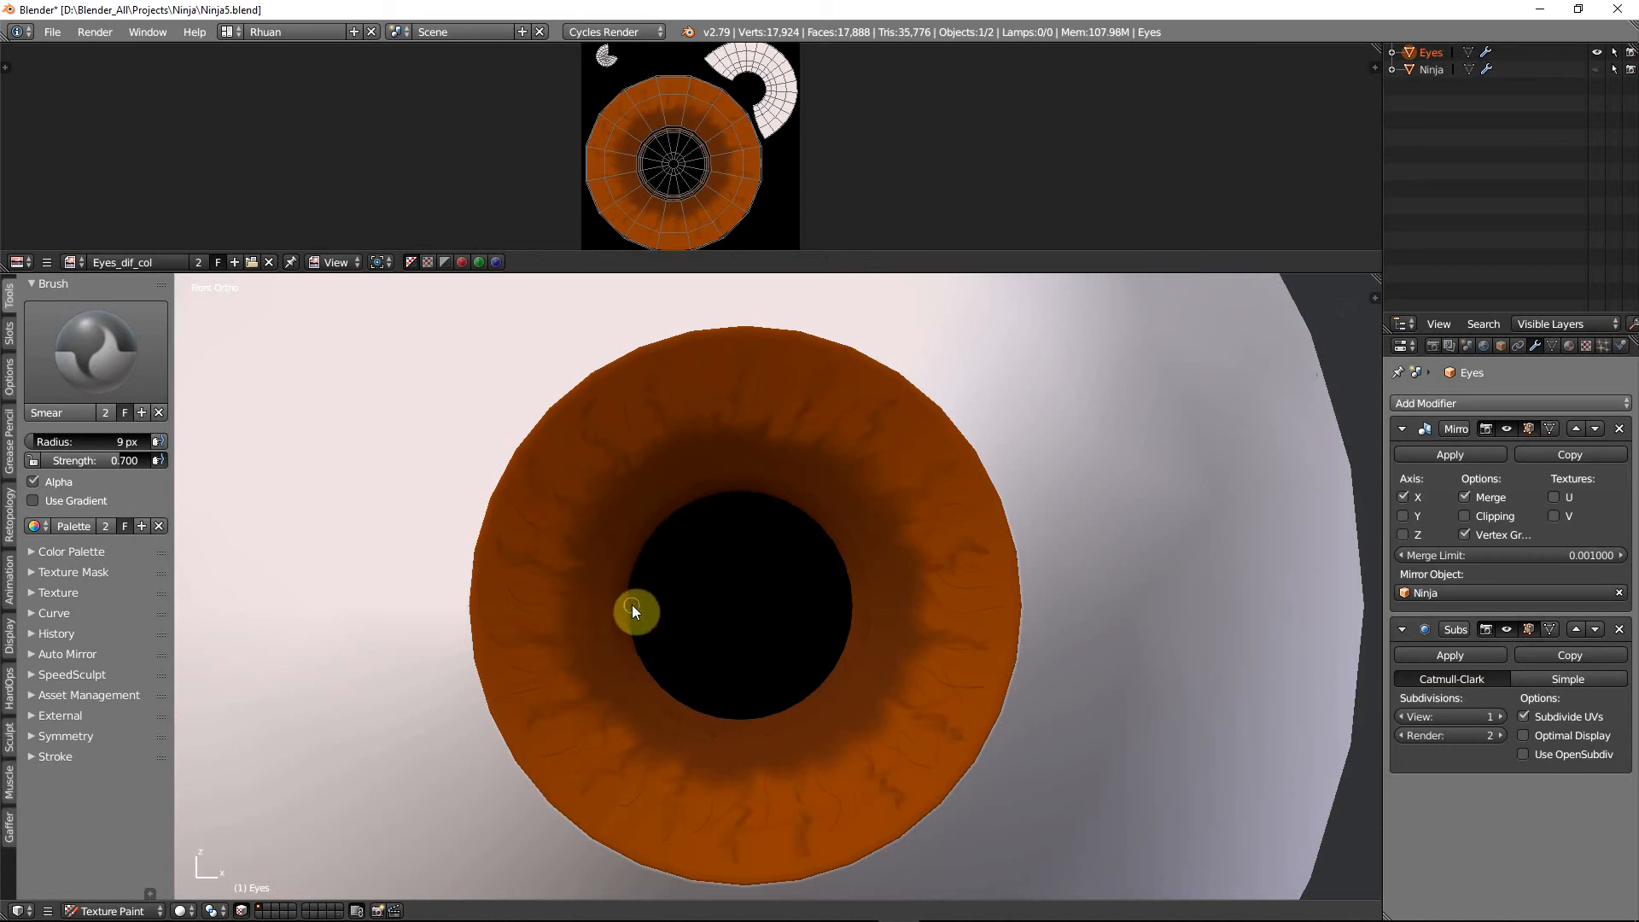
Undo the trial smear strokes made around the pupil
key("f")
key("ctrl+z")
key("ctrl+z")
key("ctrl+z")
key("ctrl+z")
key("ctrl+z")
key("ctrl+z")
Set the Smear strength to 0.4 and radius to 13 px, and smear the pupil's black edge outward into the iris
left_click(118, 456)
type("0.4")
key("Return")
key("f")
left_click(728, 712)
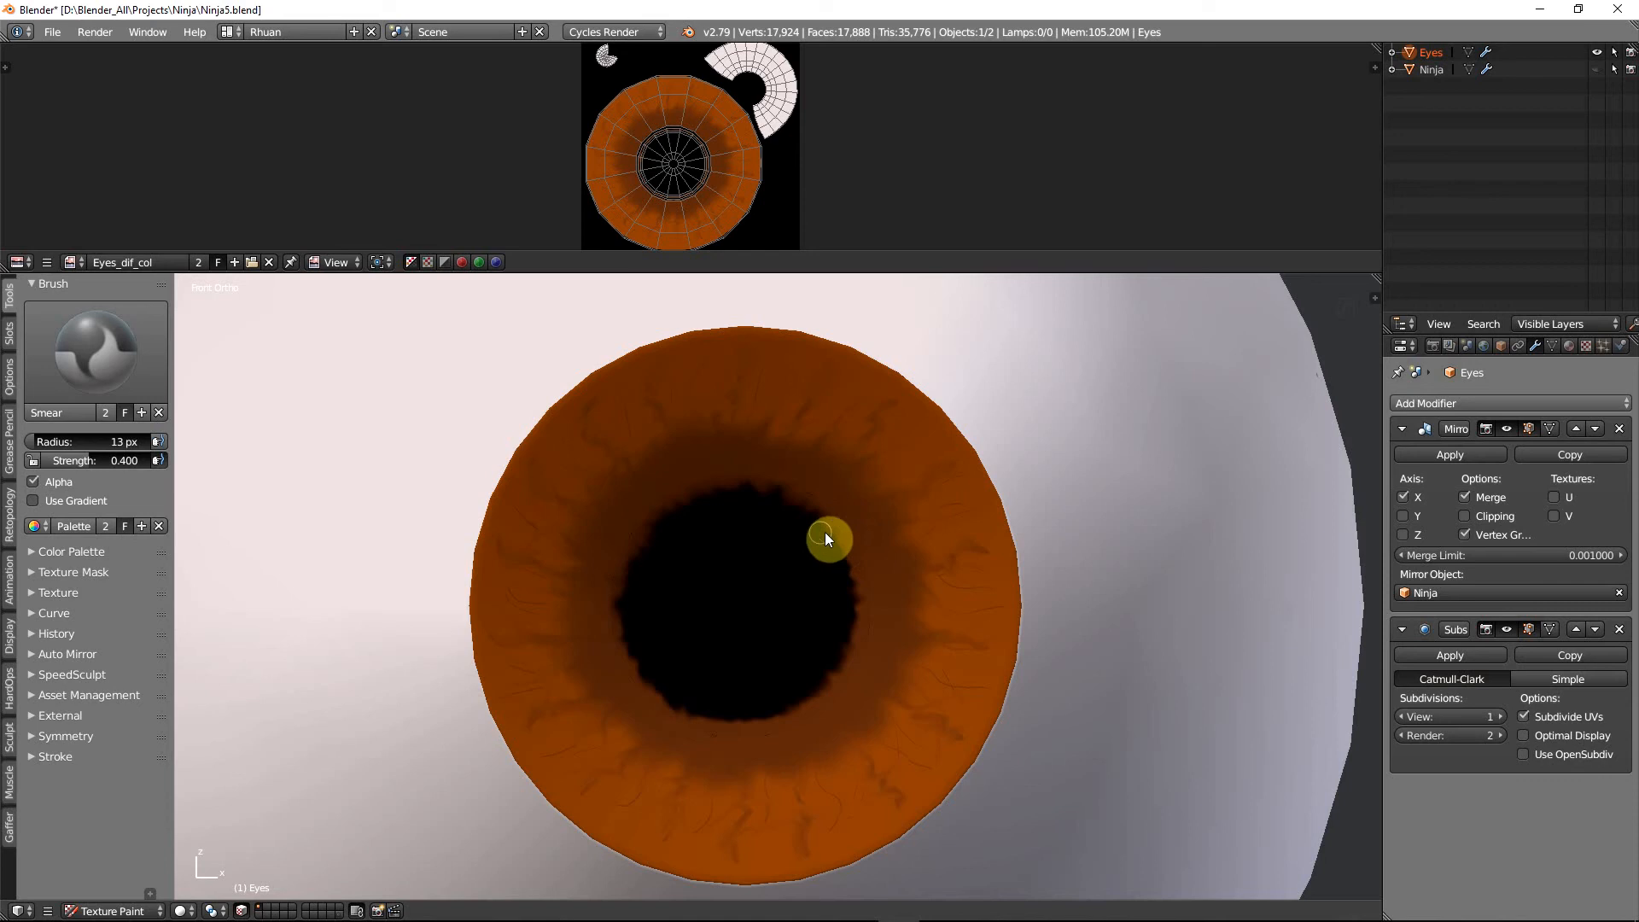
Increase the Smear radius to 31 px and soften the jagged black edge all around the pupil, keeping every eye face paintable
key("f")
key("Tab")
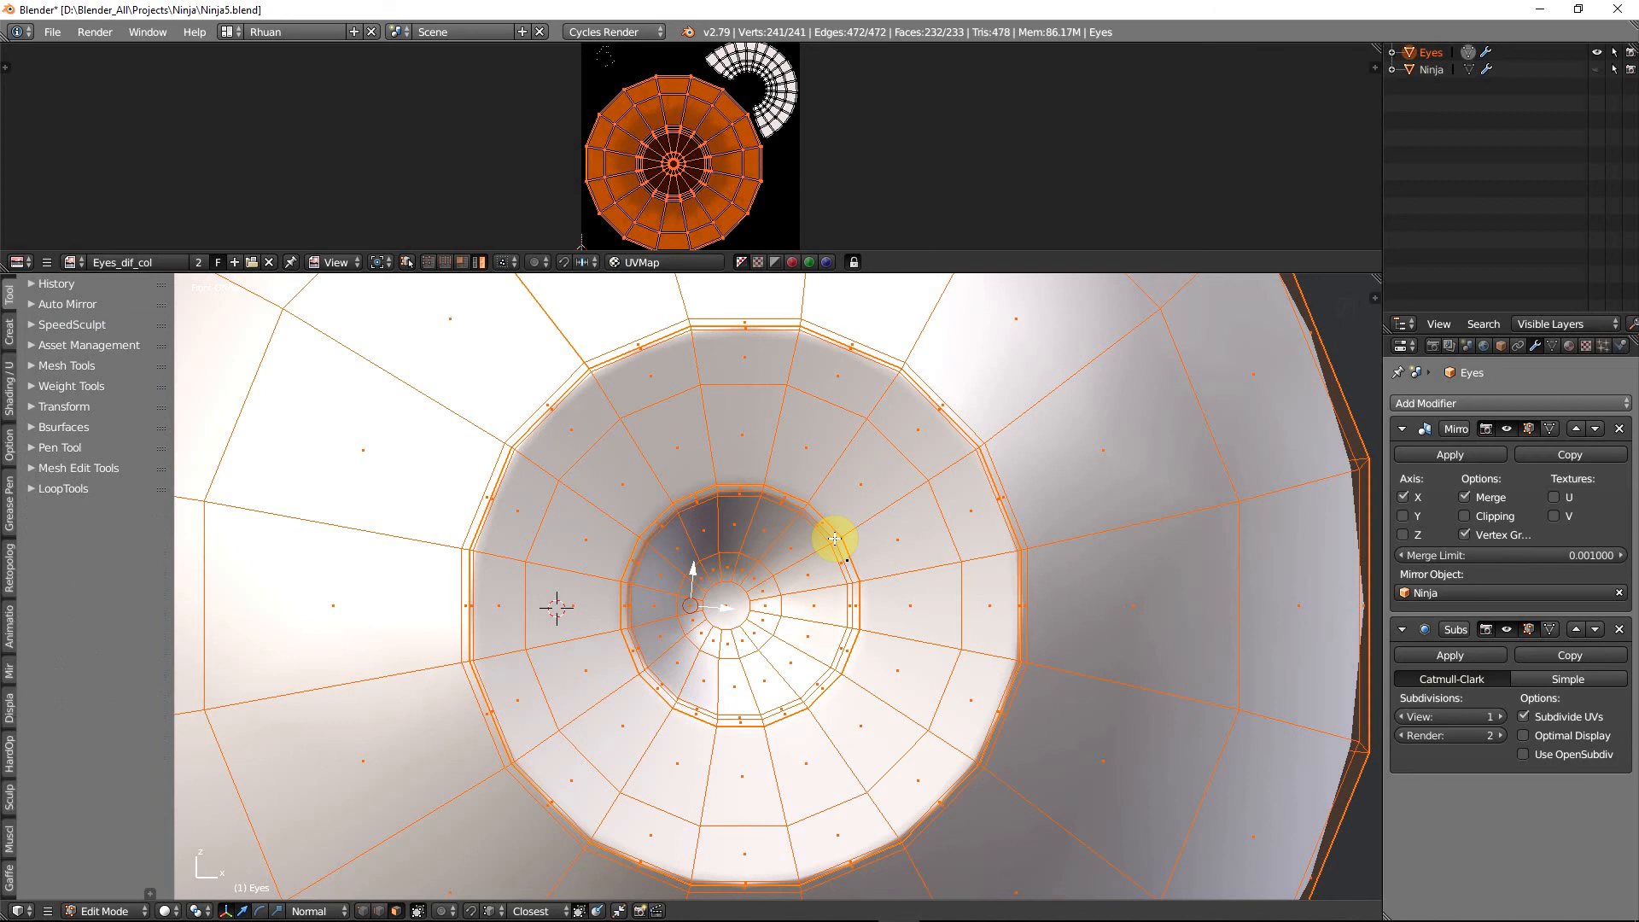
key("a")
key("a")
key("Tab")
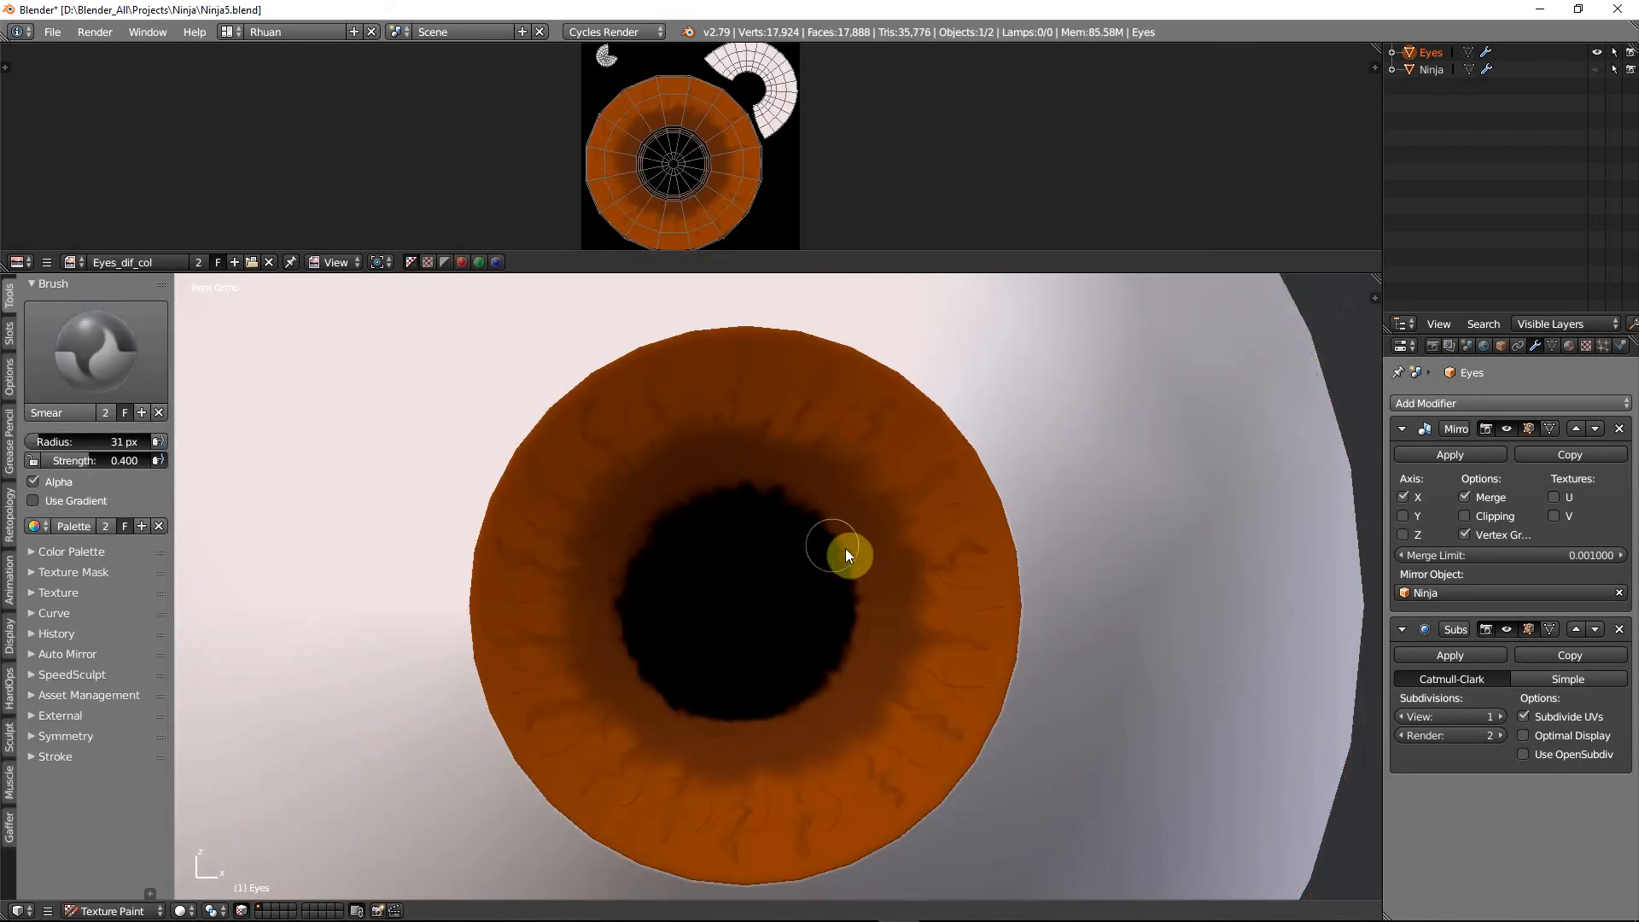
left_click_drag(840, 556, 849, 633)
mouse_move(762, 709)
left_mouse_down()
mouse_move(662, 713)
mouse_move(649, 672)
left_mouse_up()
mouse_move(748, 742)
left_mouse_down()
mouse_move(764, 719)
mouse_move(633, 652)
mouse_move(643, 546)
mouse_move(706, 534)
mouse_move(754, 702)
mouse_move(793, 696)
left_mouse_up()
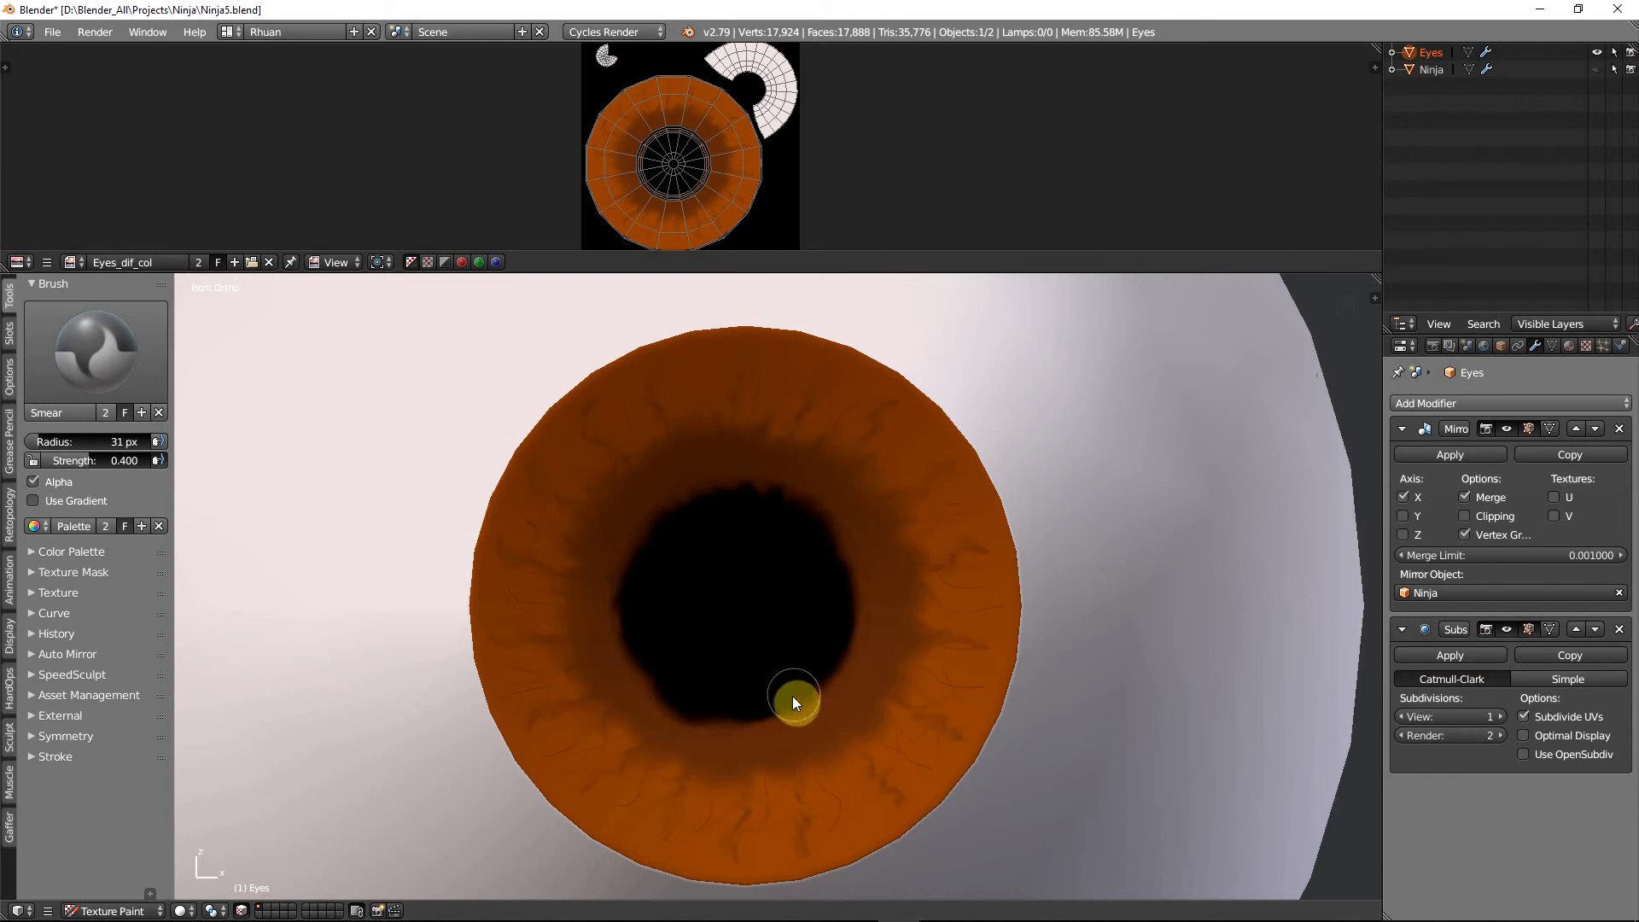
mouse_move(812, 544)
left_mouse_down()
mouse_move(724, 479)
mouse_move(712, 504)
left_mouse_up()
Deselect all of the eye's faces in Edit Mode and turn off face selection masking in Texture Paint mode
mouse_move(933, 666)
middle_mouse_down("ctrl")
mouse_move(920, 860)
mouse_move(945, 755)
mouse_move(731, 484)
middle_mouse_up("ctrl")
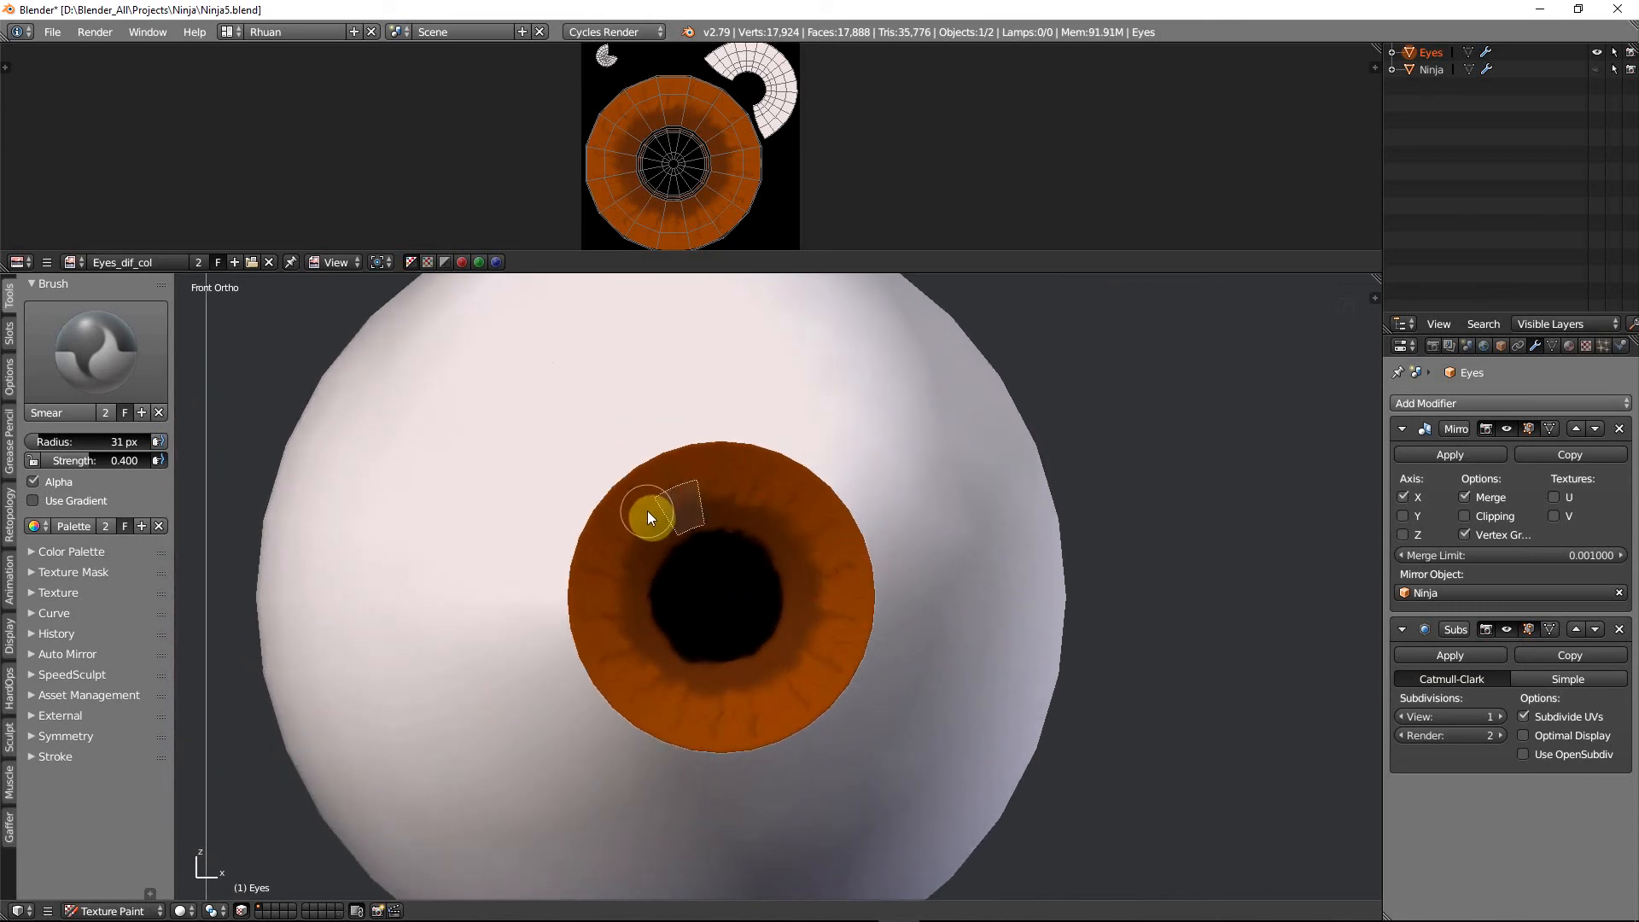
key("Tab")
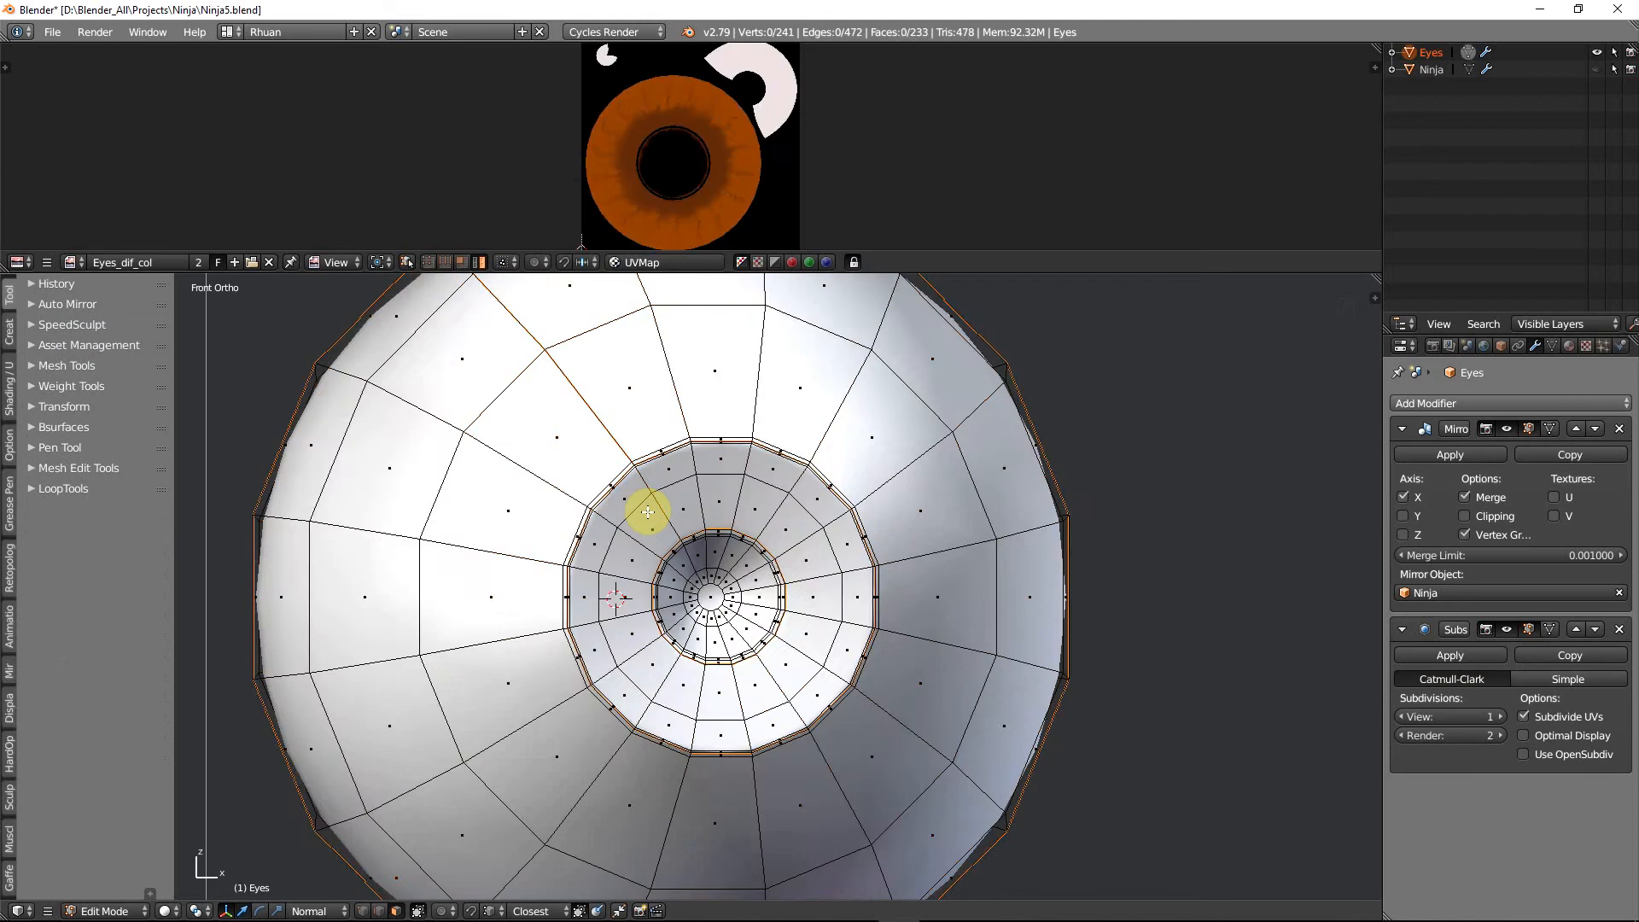
key("Tab")
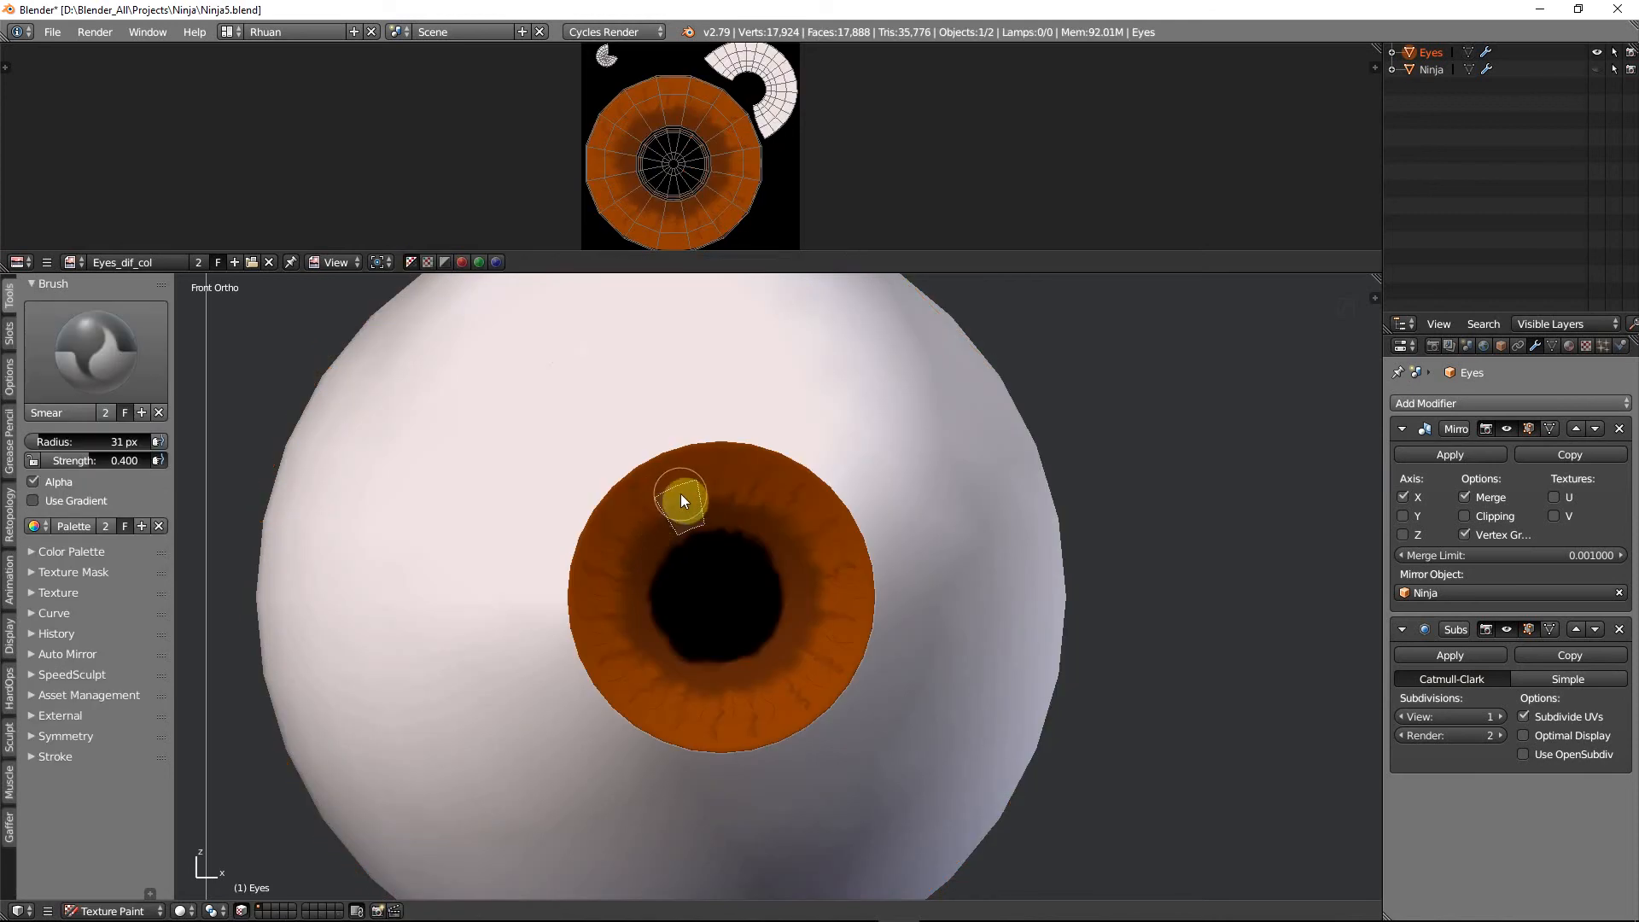
key("Tab")
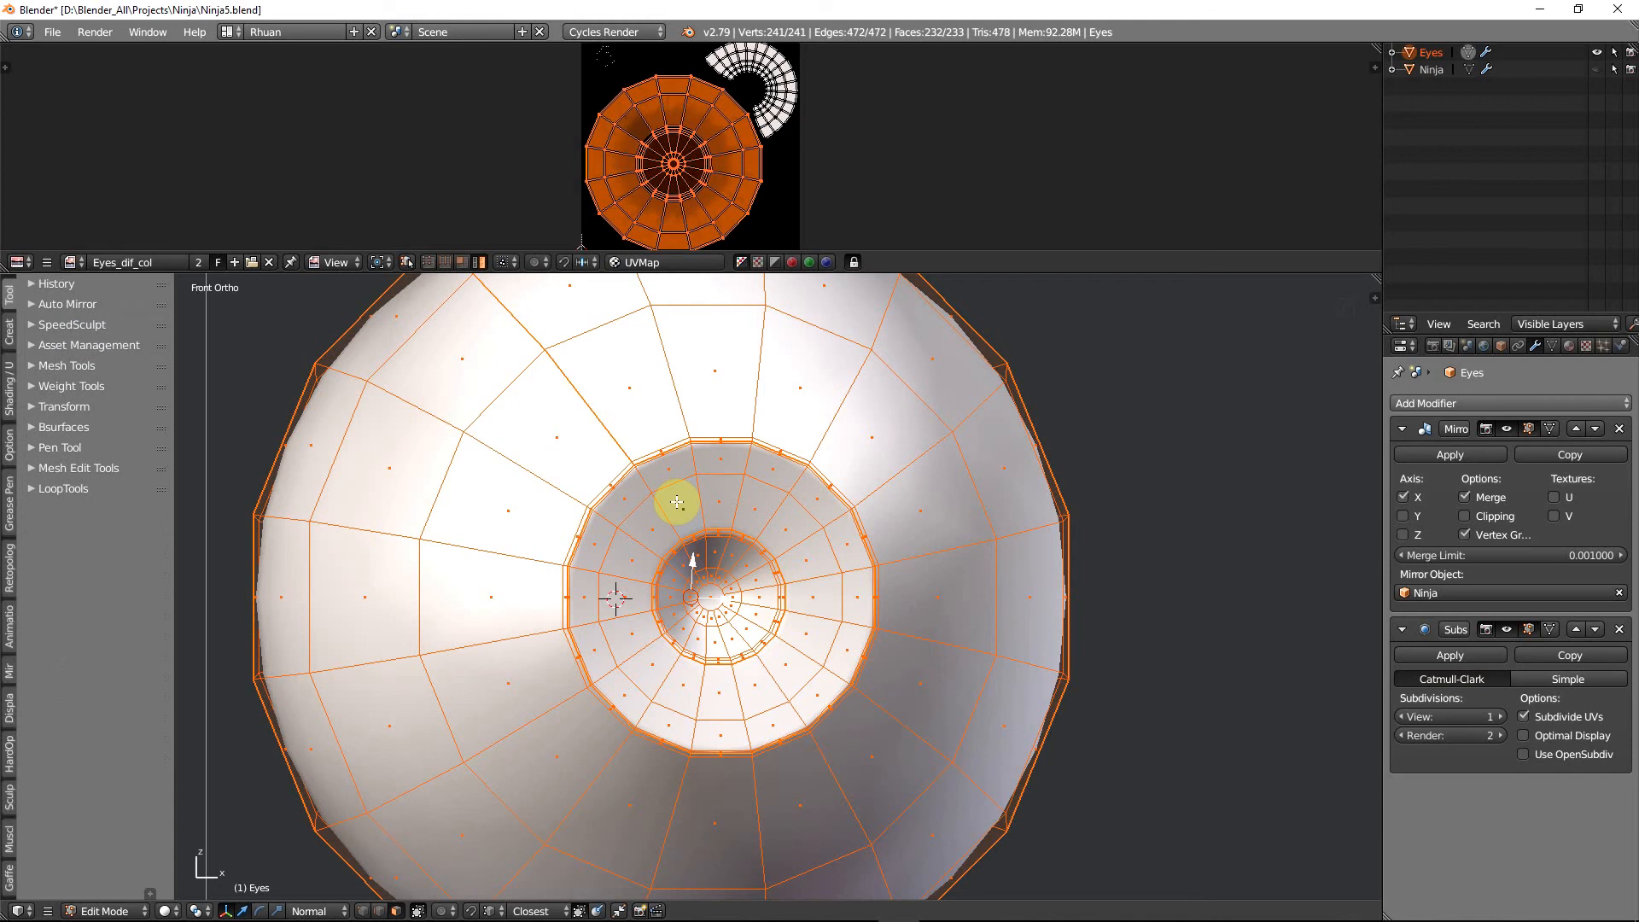
key("a")
key("Tab")
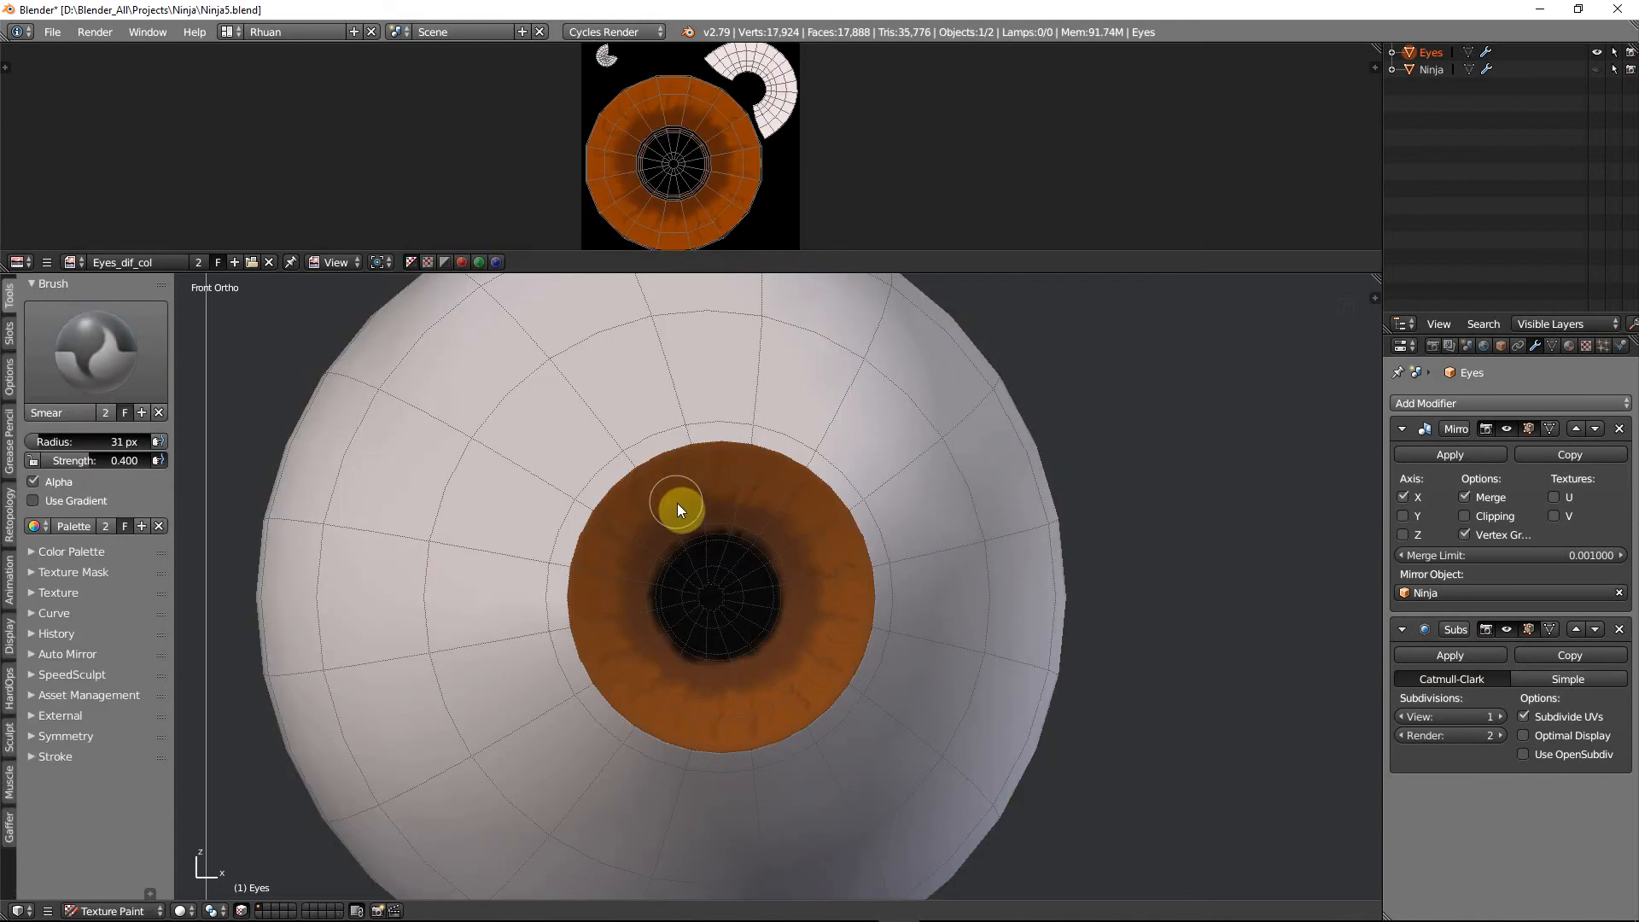
left_click(242, 910)
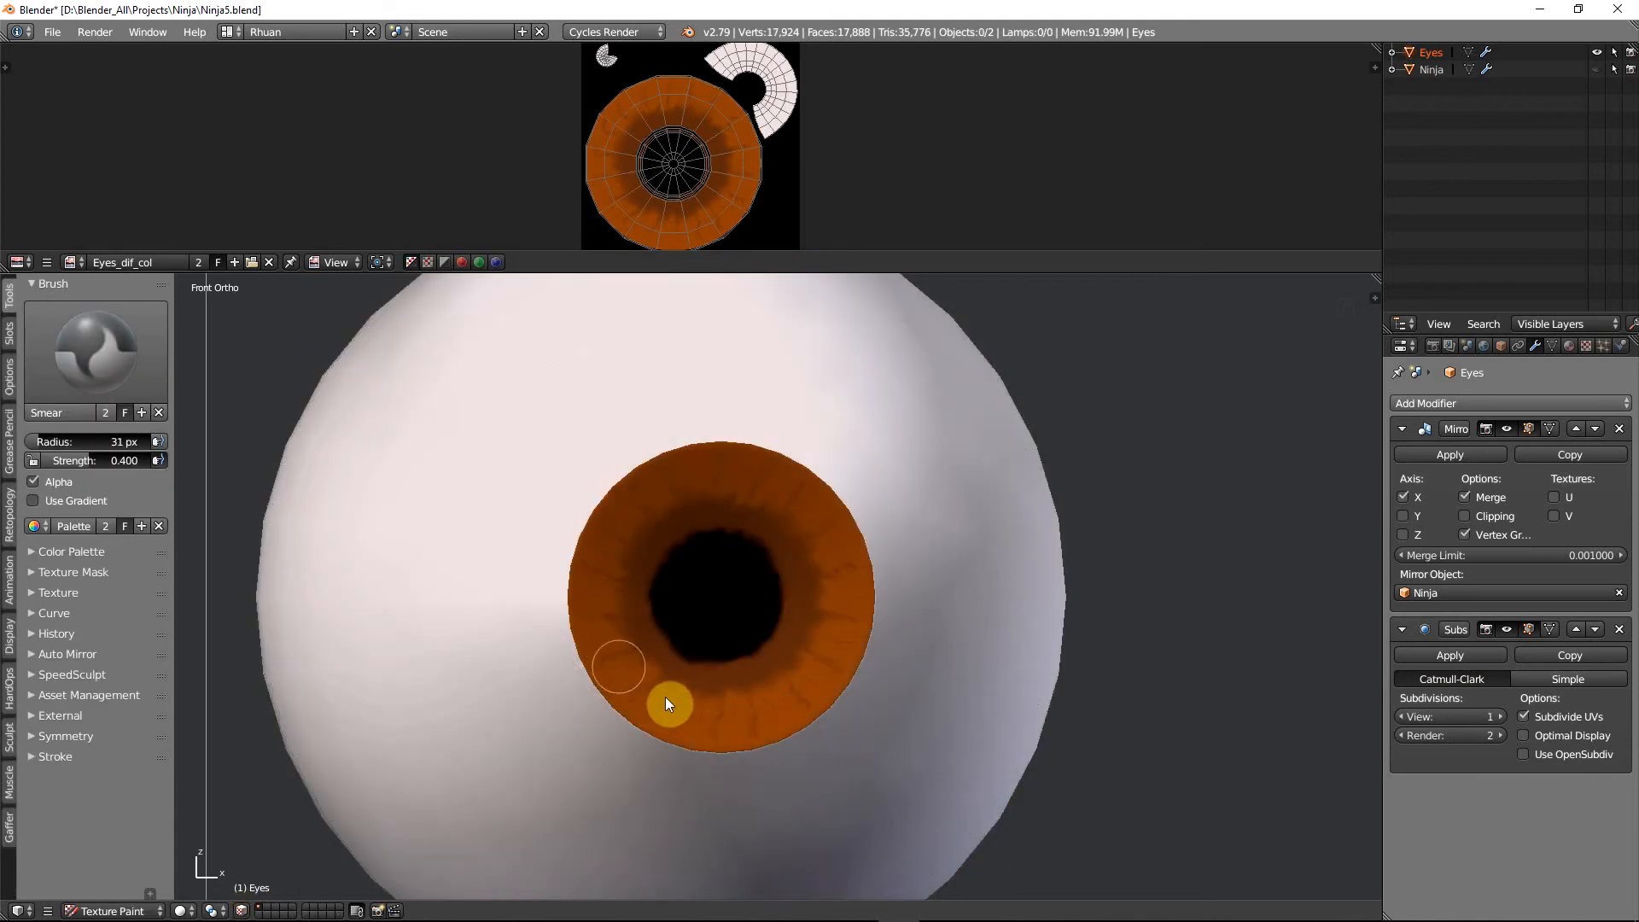
Switch to the TexDraw brush and darken its colour to nearly black
left_click_drag(666, 699, 711, 720)
mouse_move(799, 685)
left_mouse_down()
mouse_move(835, 658)
mouse_move(816, 635)
mouse_move(839, 524)
left_mouse_up()
left_click(82, 307)
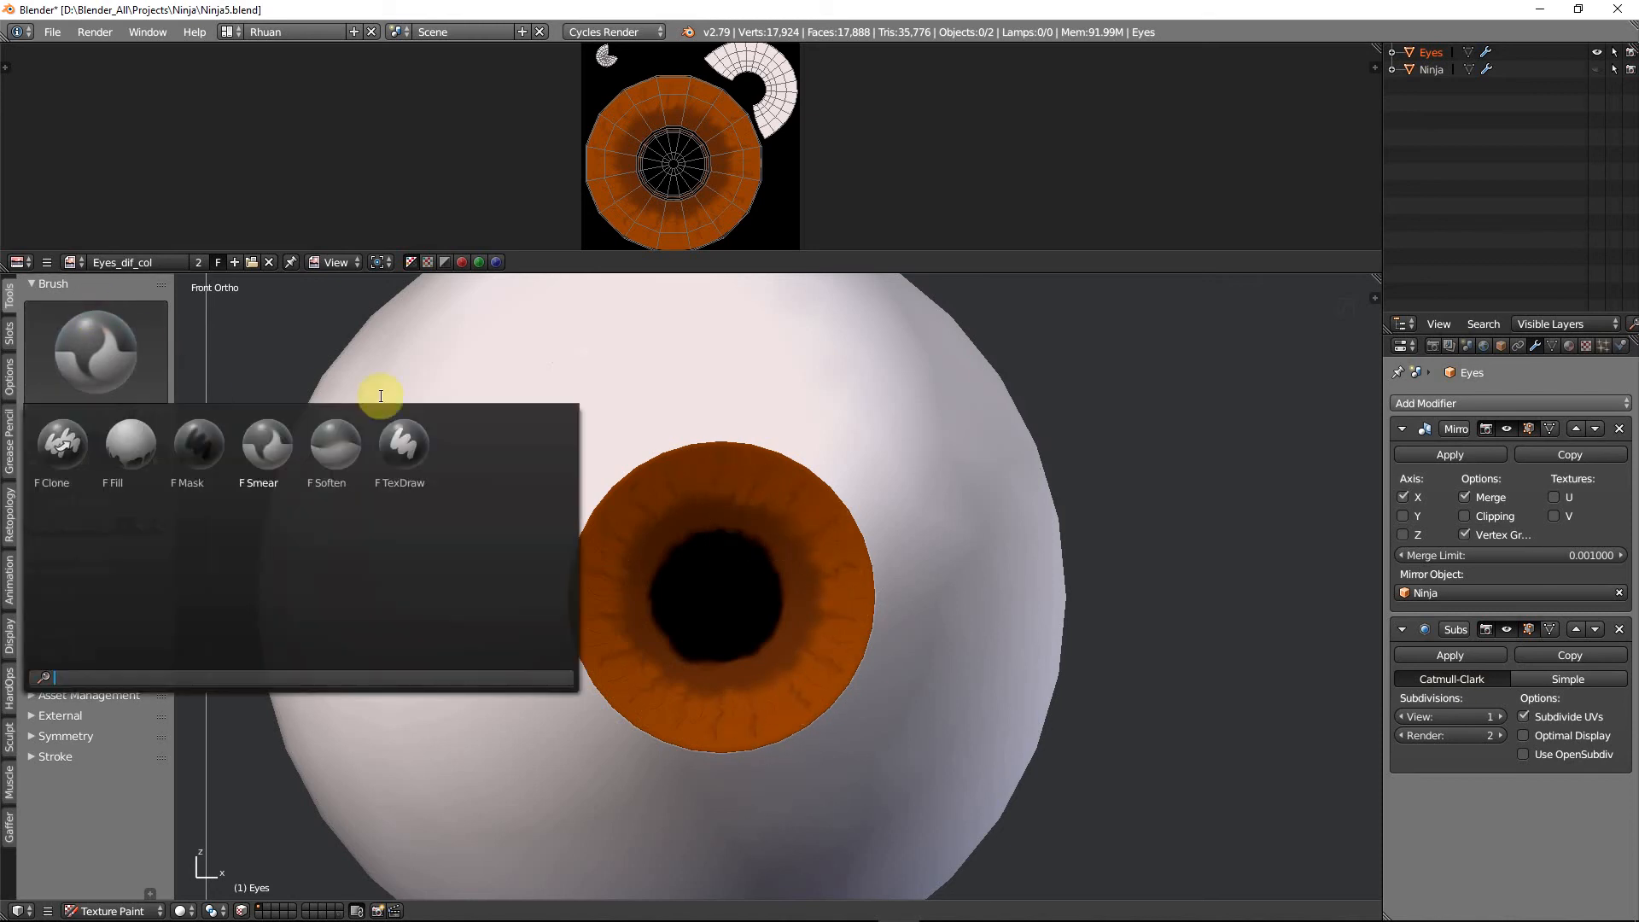
left_click(408, 449)
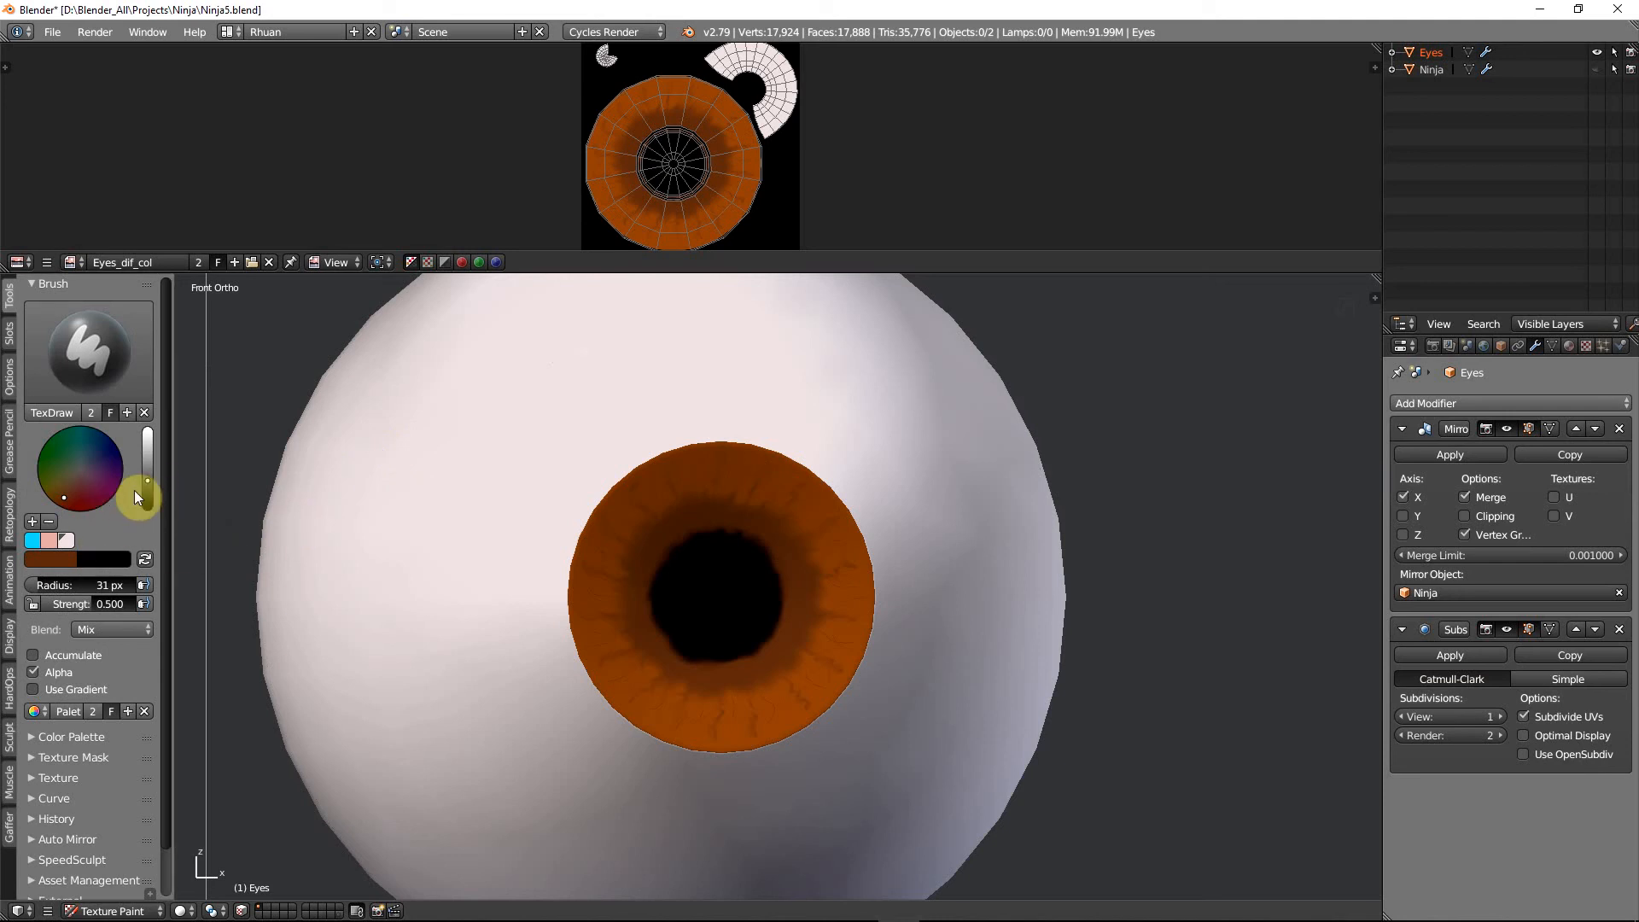
left_click_drag(146, 485, 149, 498)
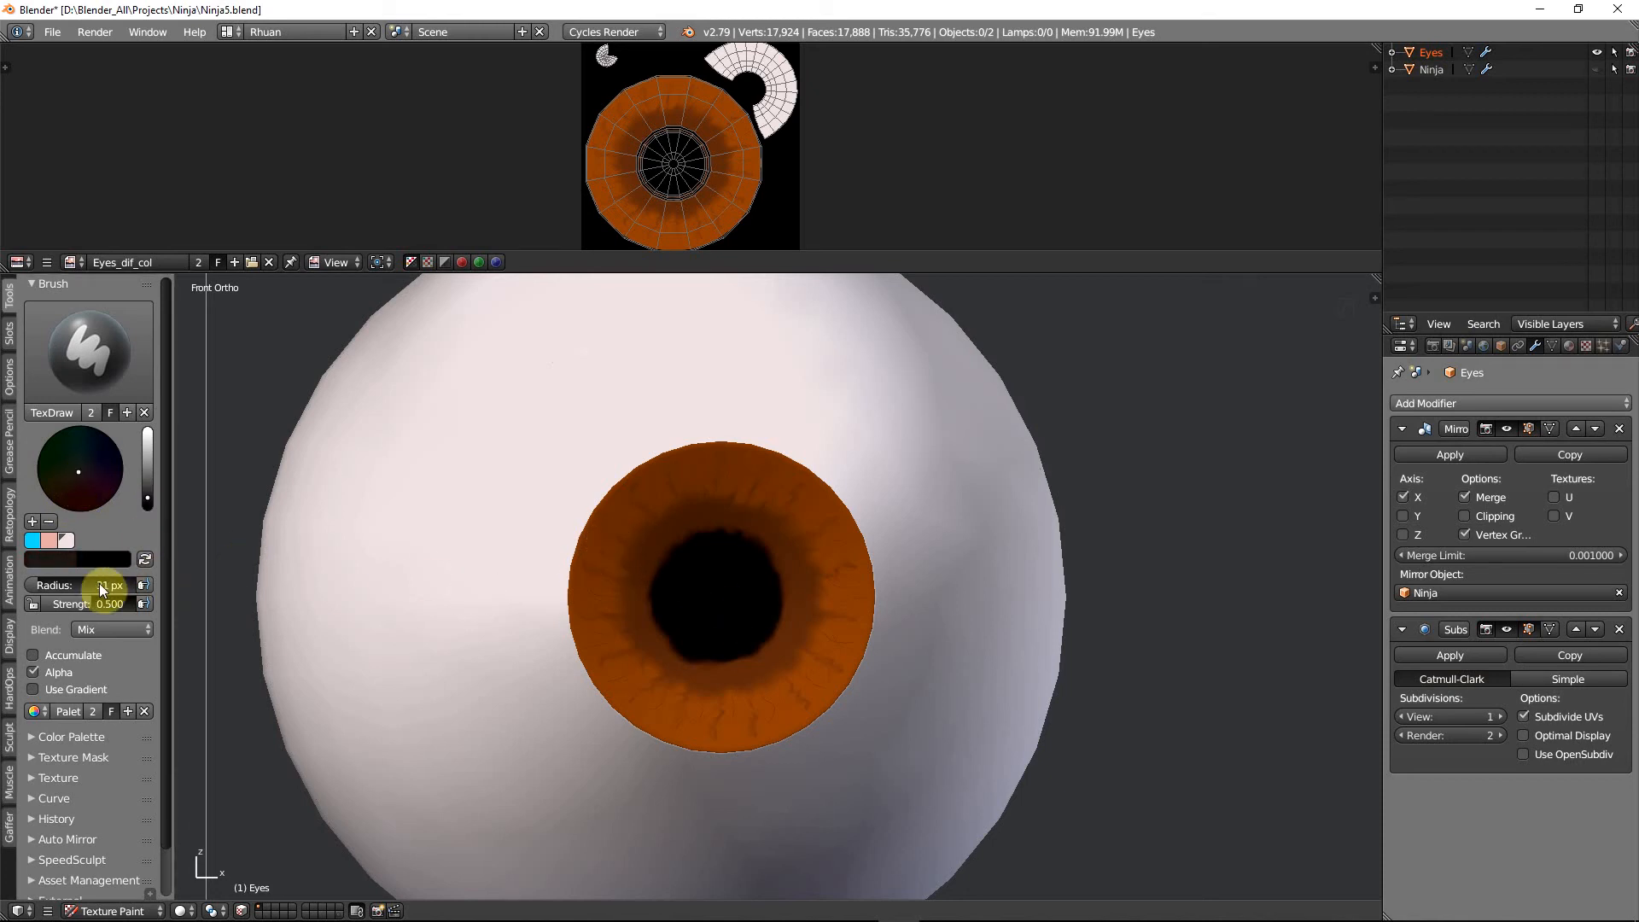
Set the TexDraw brush strength to 0.1
left_click_drag(84, 602, 54, 606)
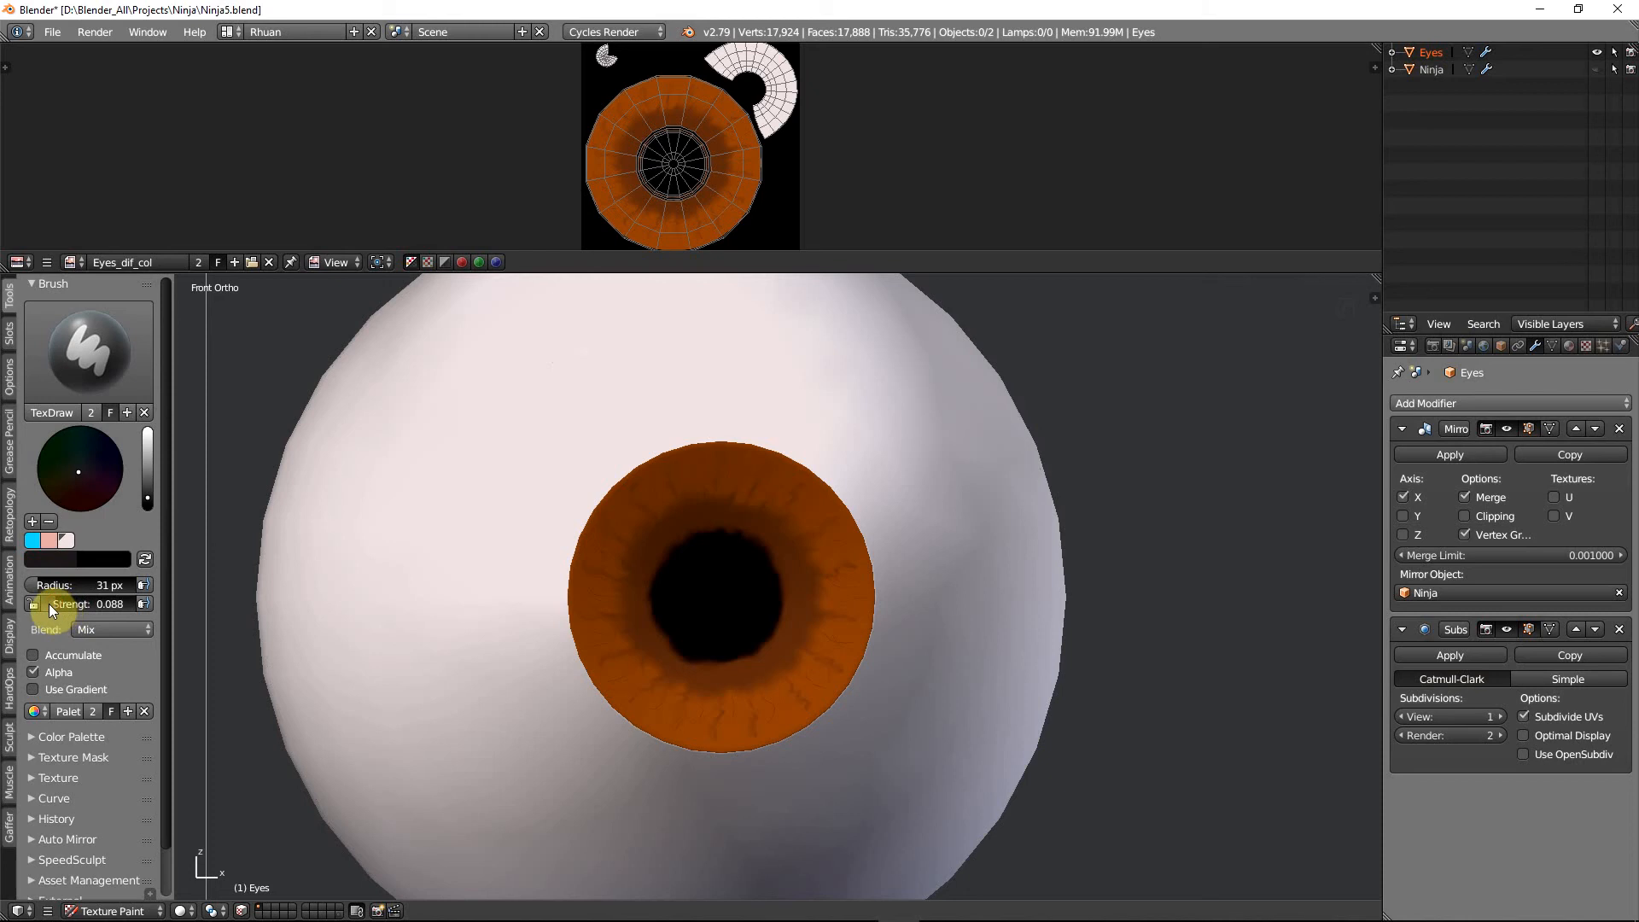
left_click(61, 603)
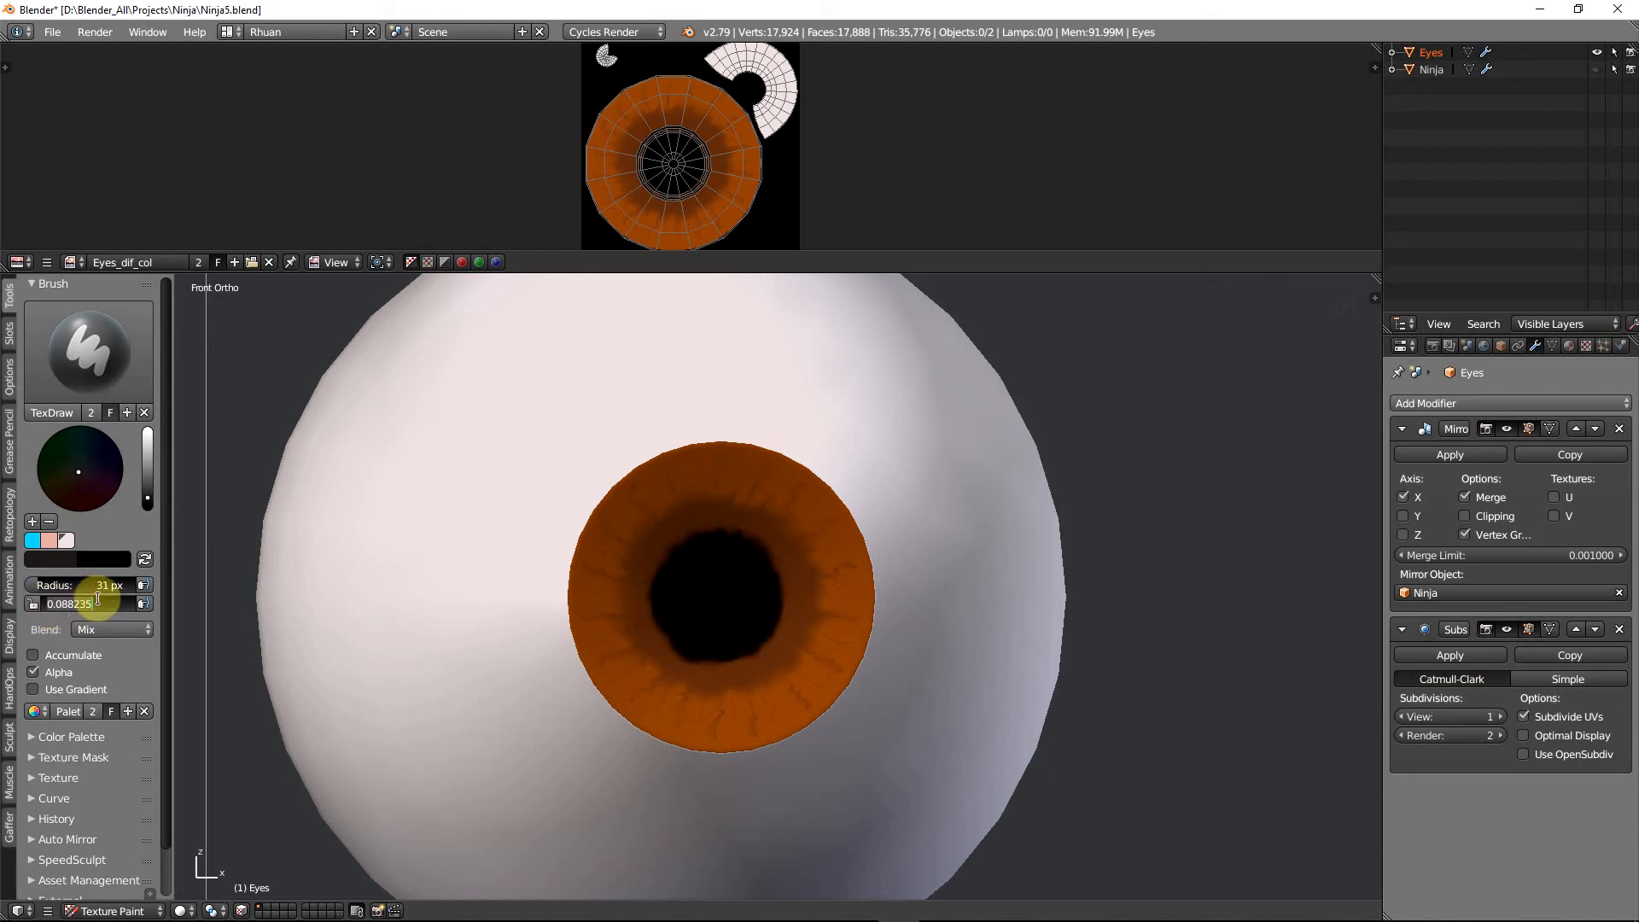
left_click(143, 617)
left_click(113, 603)
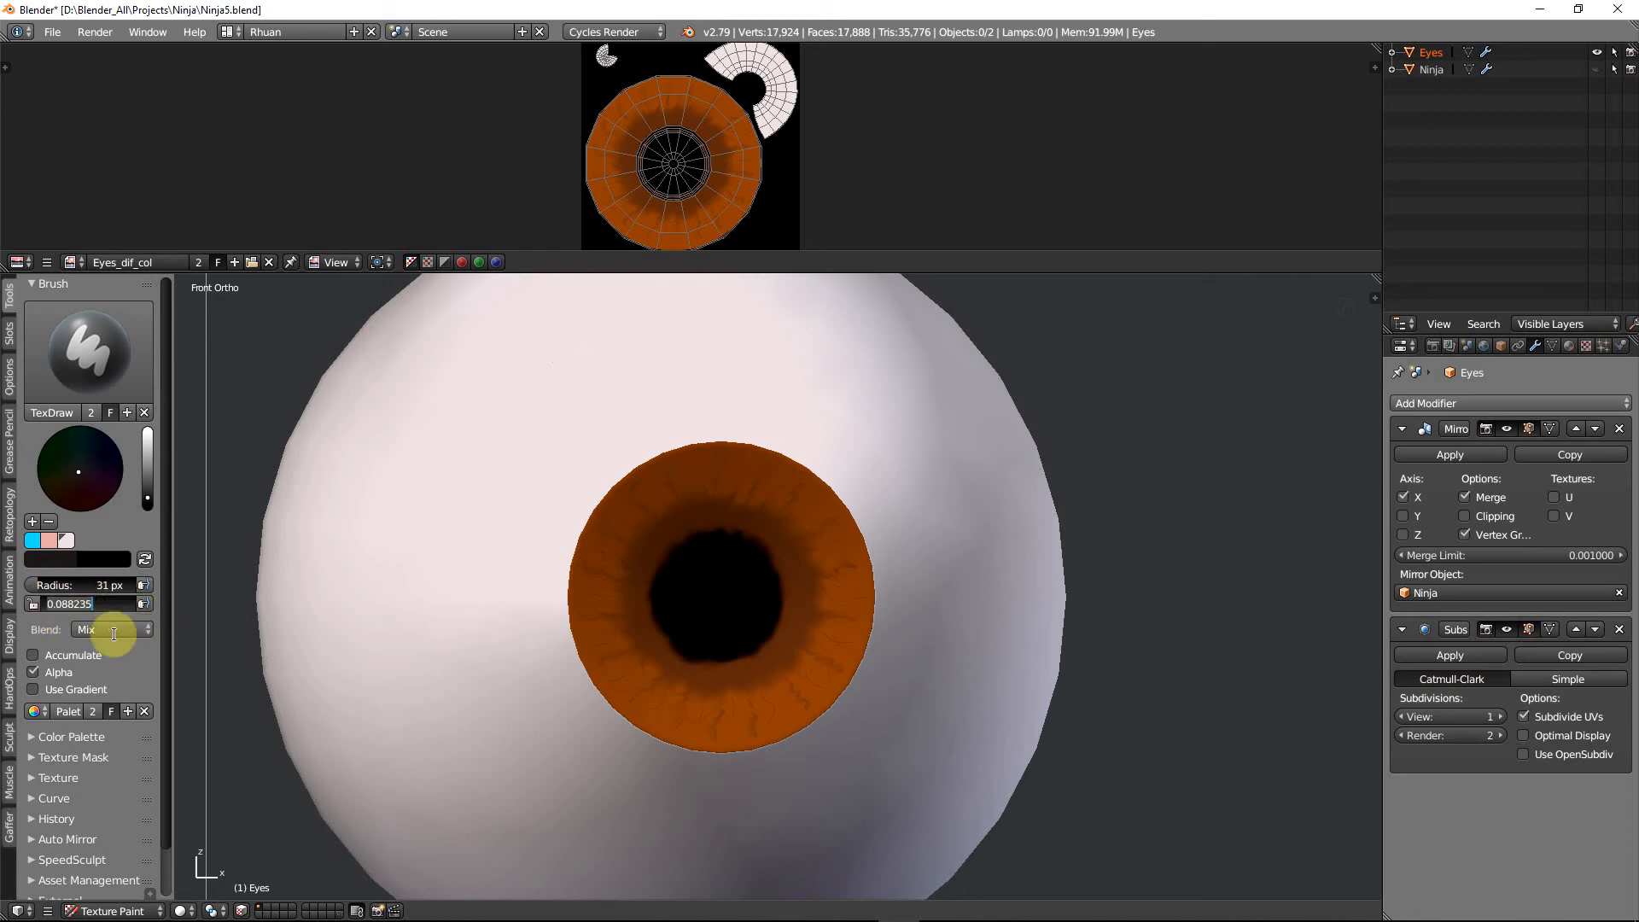
type("0.1")
key("Return")
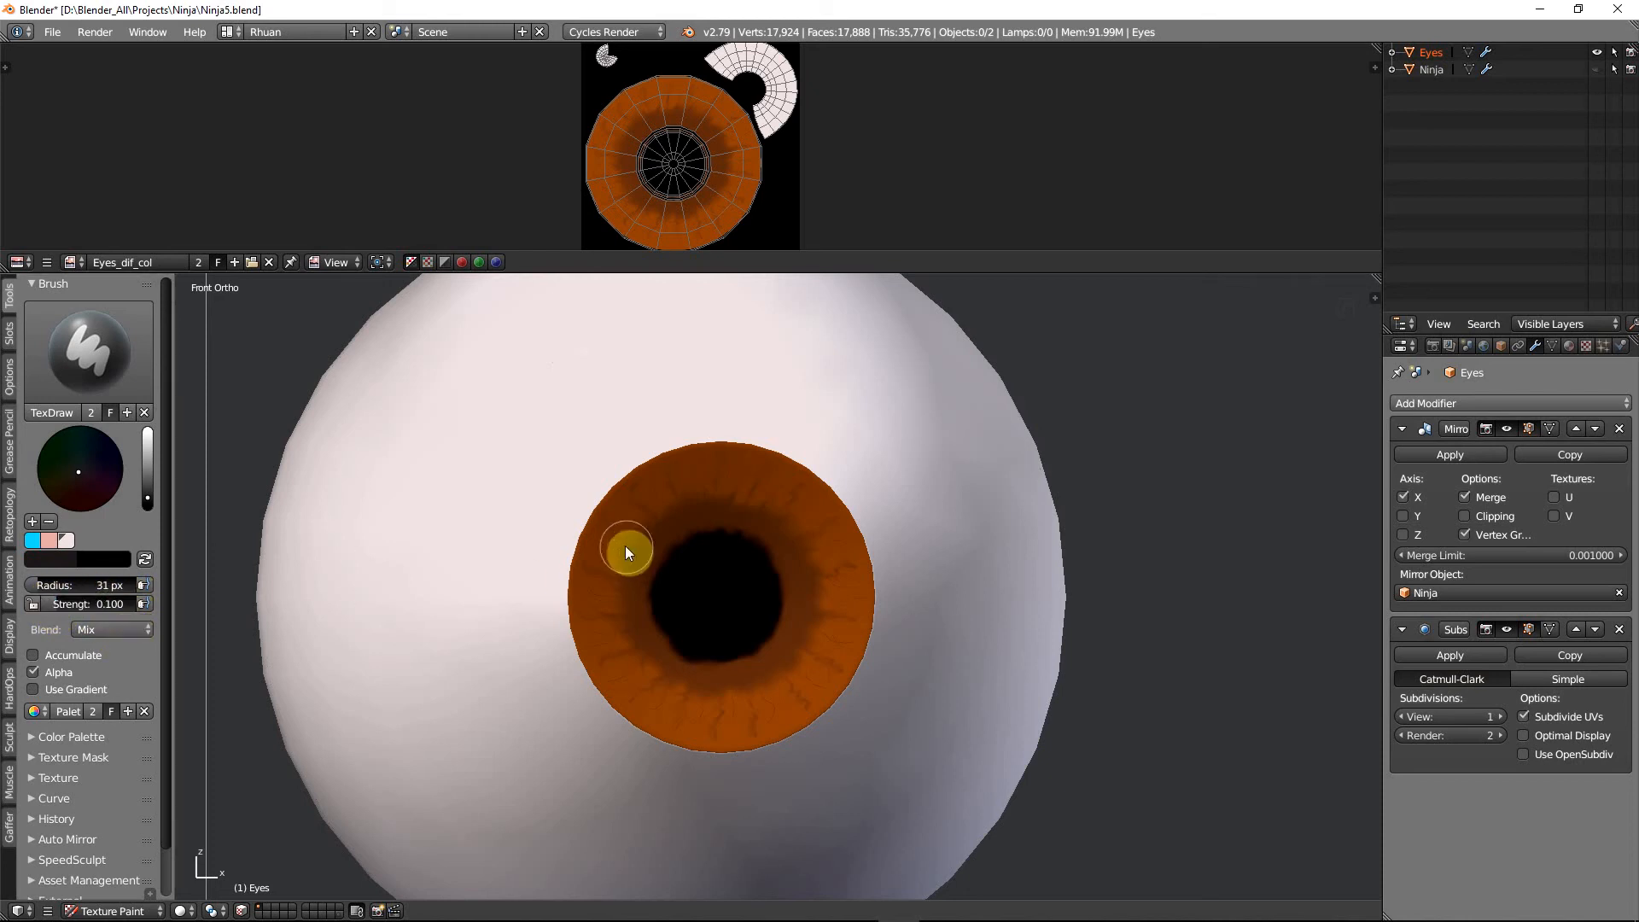
Set the TexDraw brush strength to 0.4 and its radius to 13 px
left_click(99, 600)
key("BackSpace")
type("0.4")
key("Return")
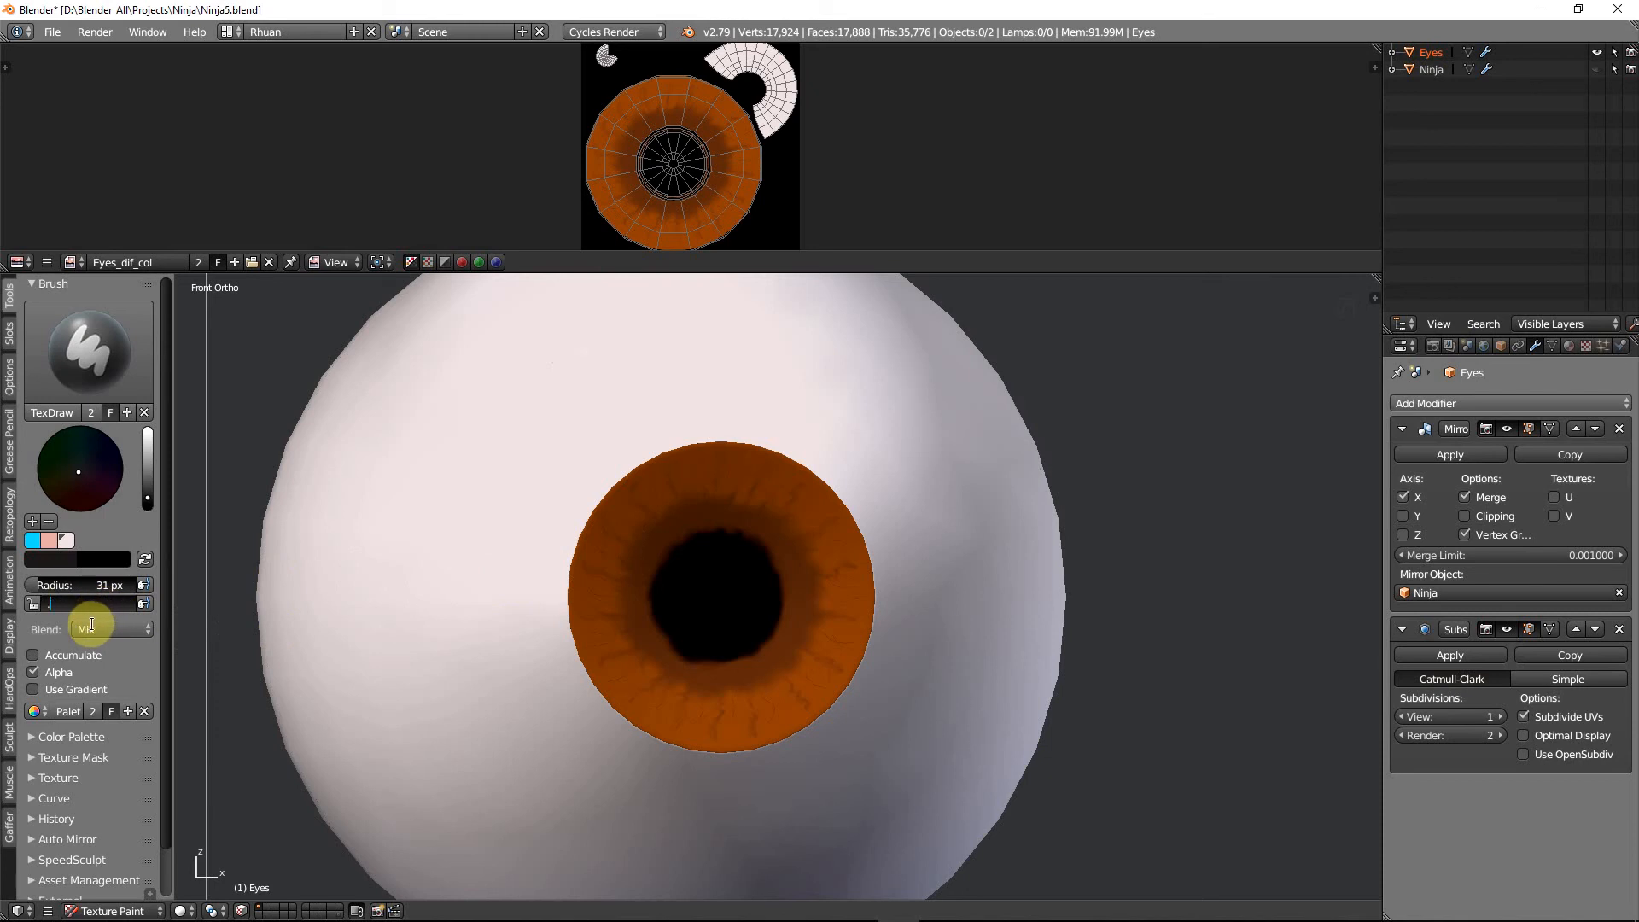
key("f")
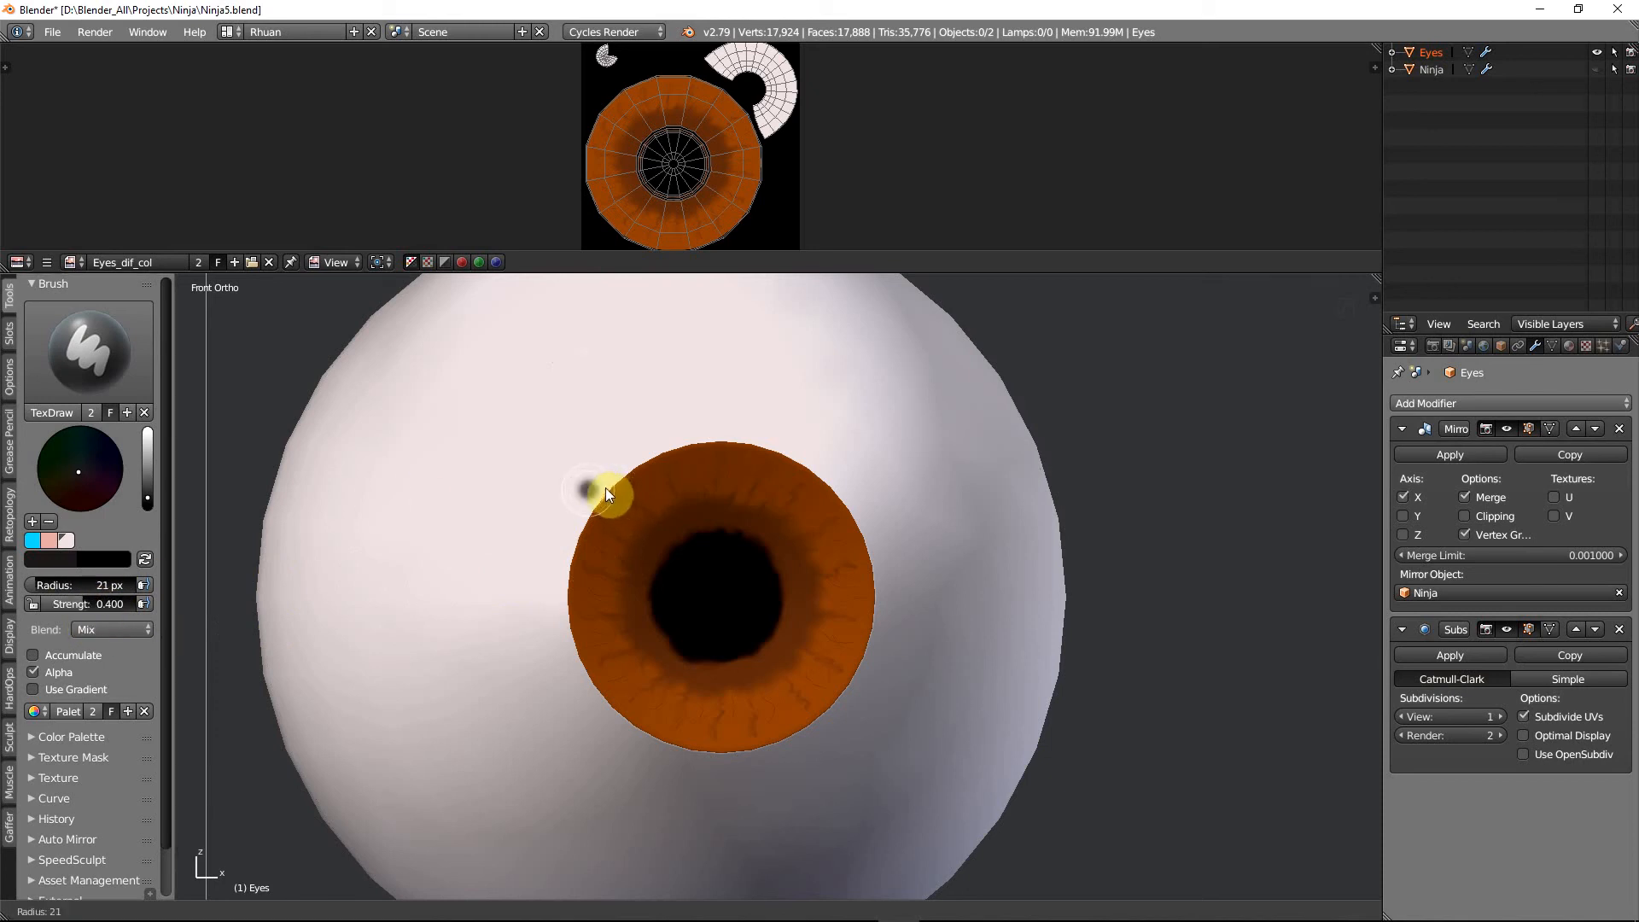
left_click(599, 489)
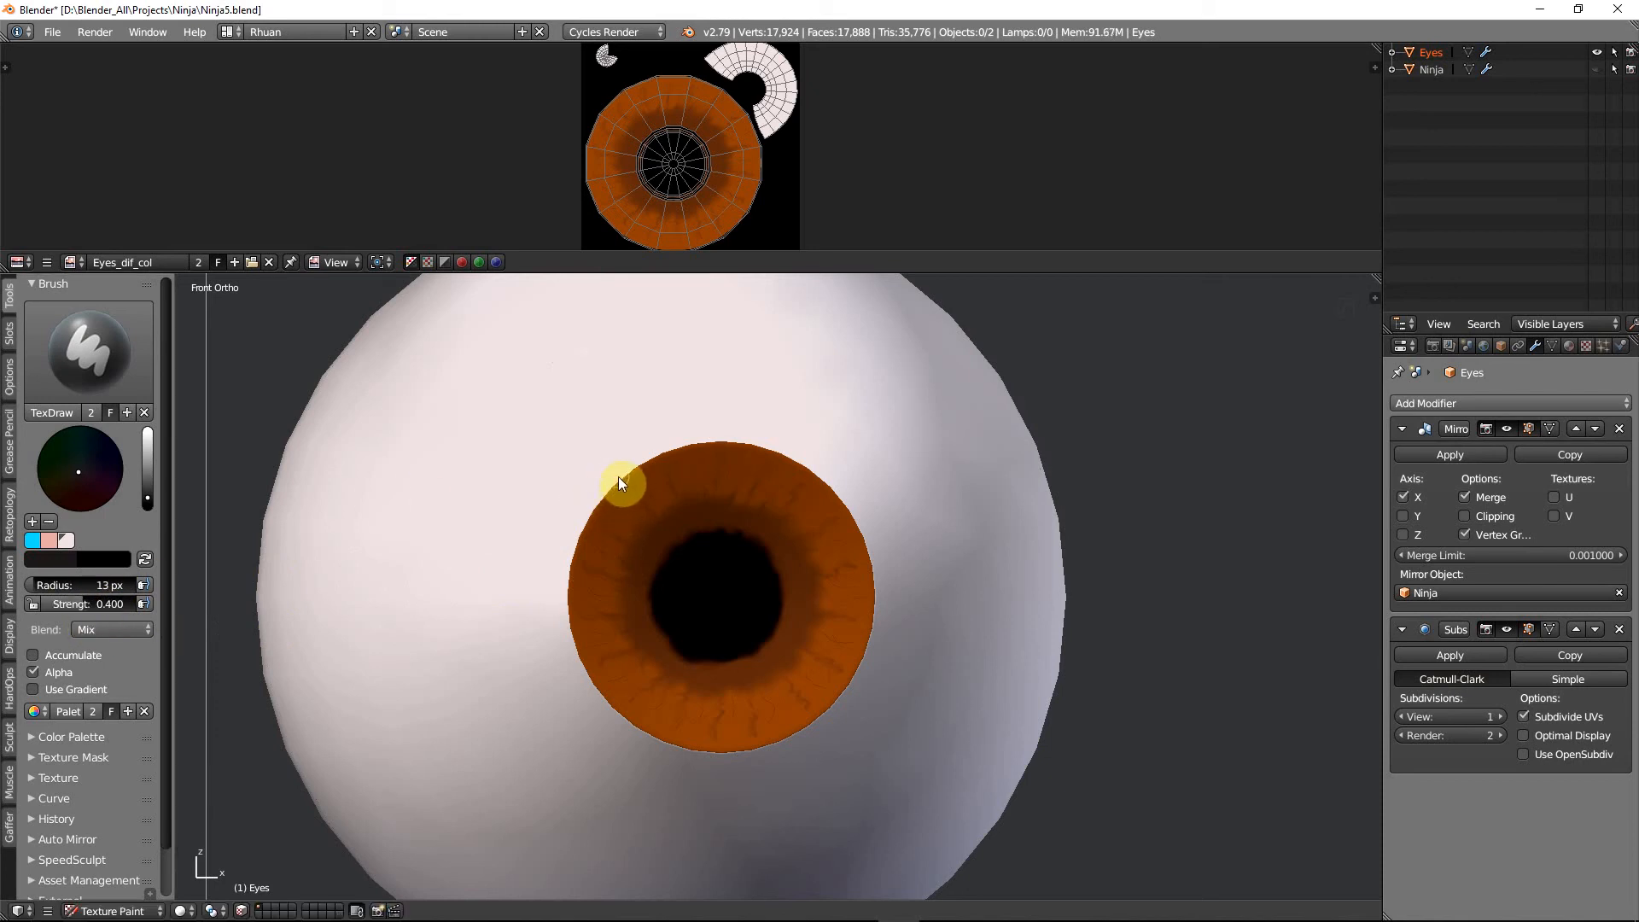
Enable Smooth Stroke for the TexDraw brush and set the smoothing radius to 30
scroll(117, 751, "down", 3)
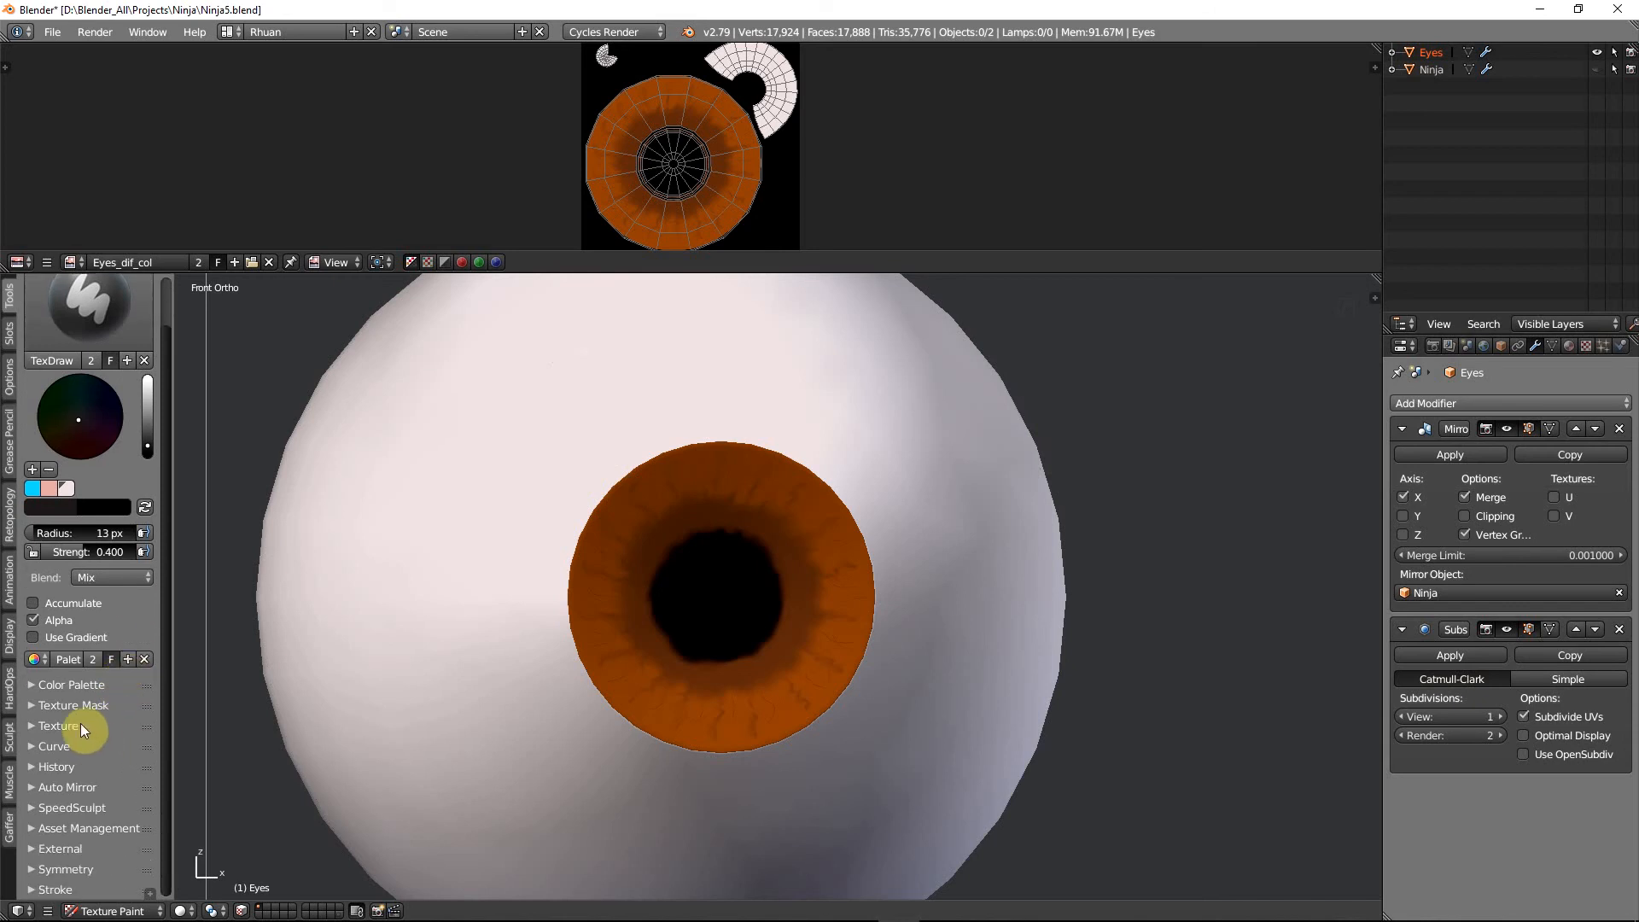
left_click(33, 887)
scroll(101, 794, "down", 8)
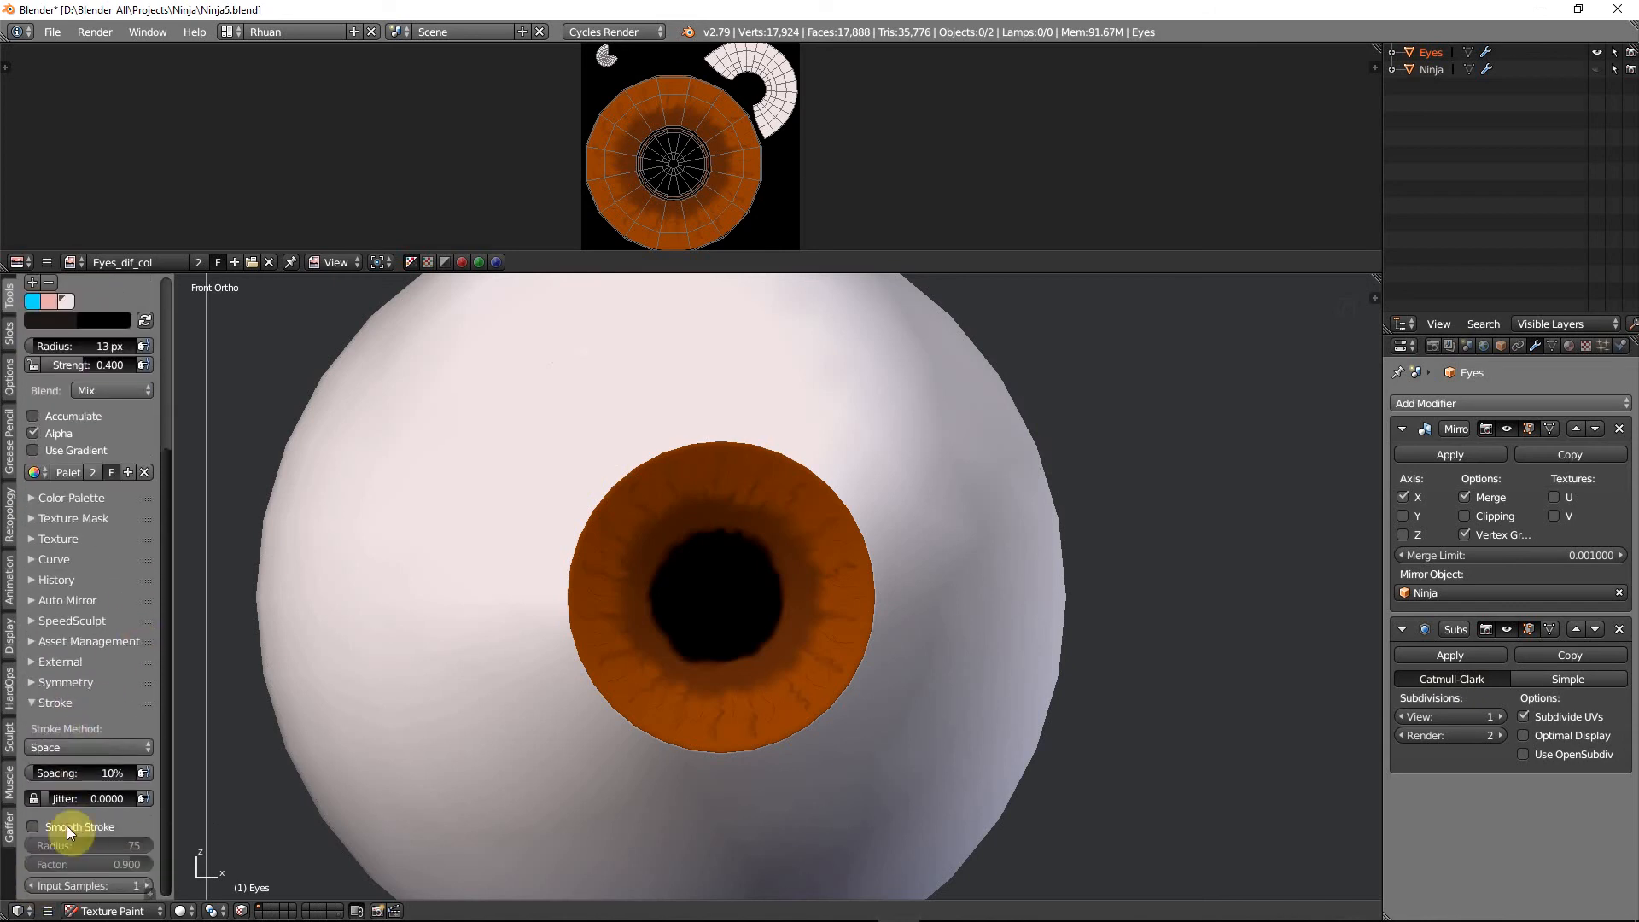
left_click(34, 827)
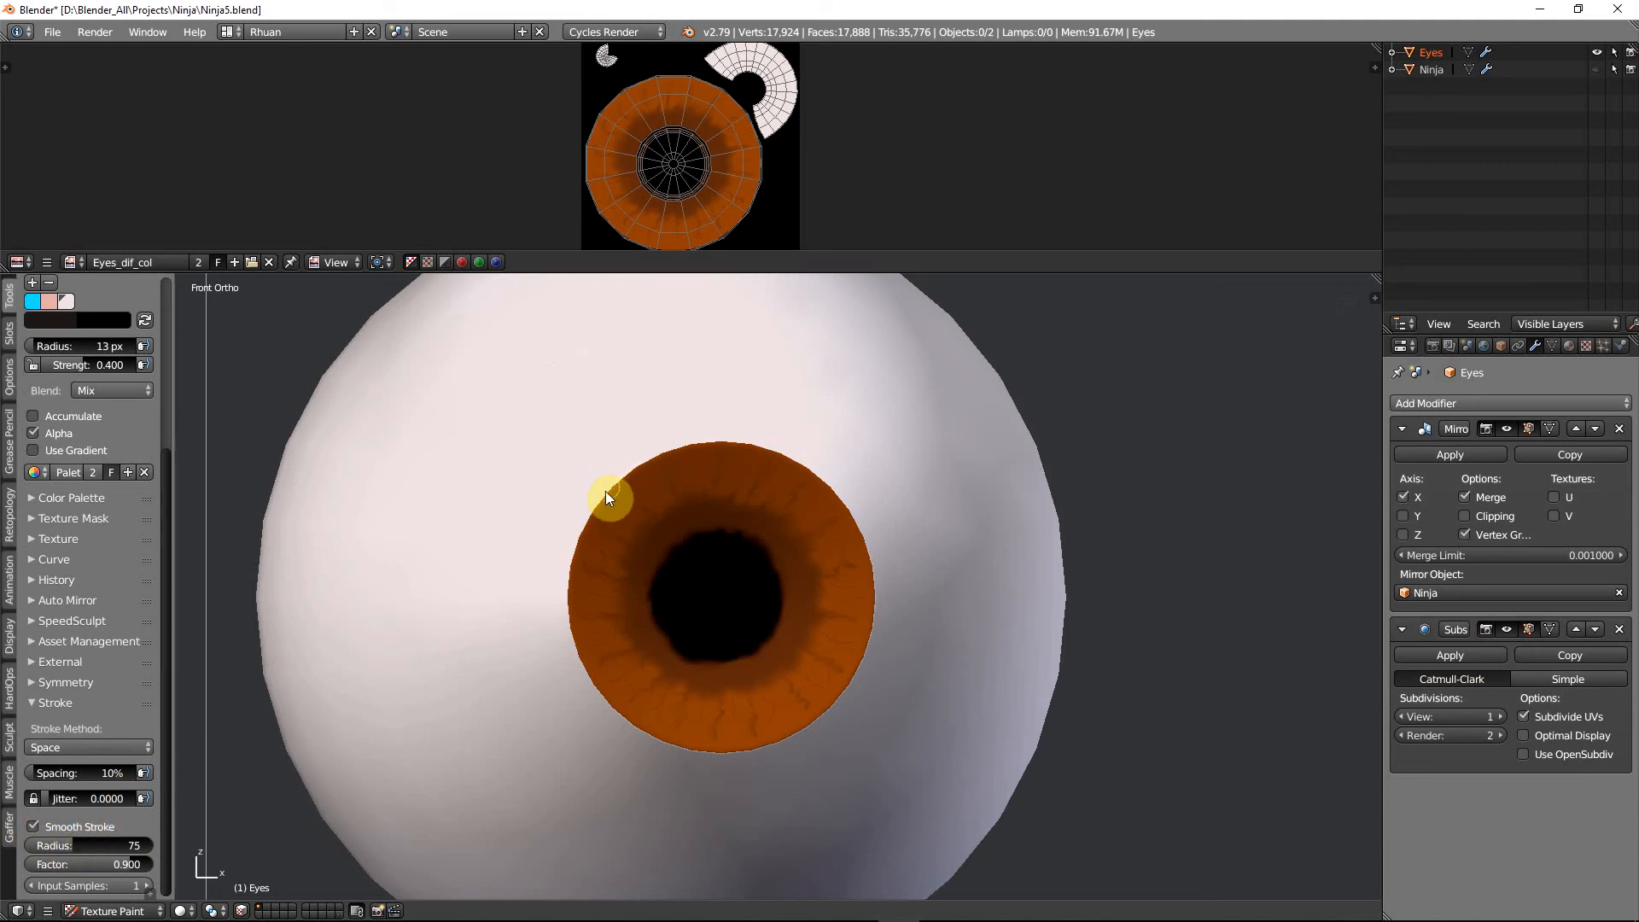
left_click_drag(589, 515, 579, 542)
key("ctrl+z")
left_click(120, 844)
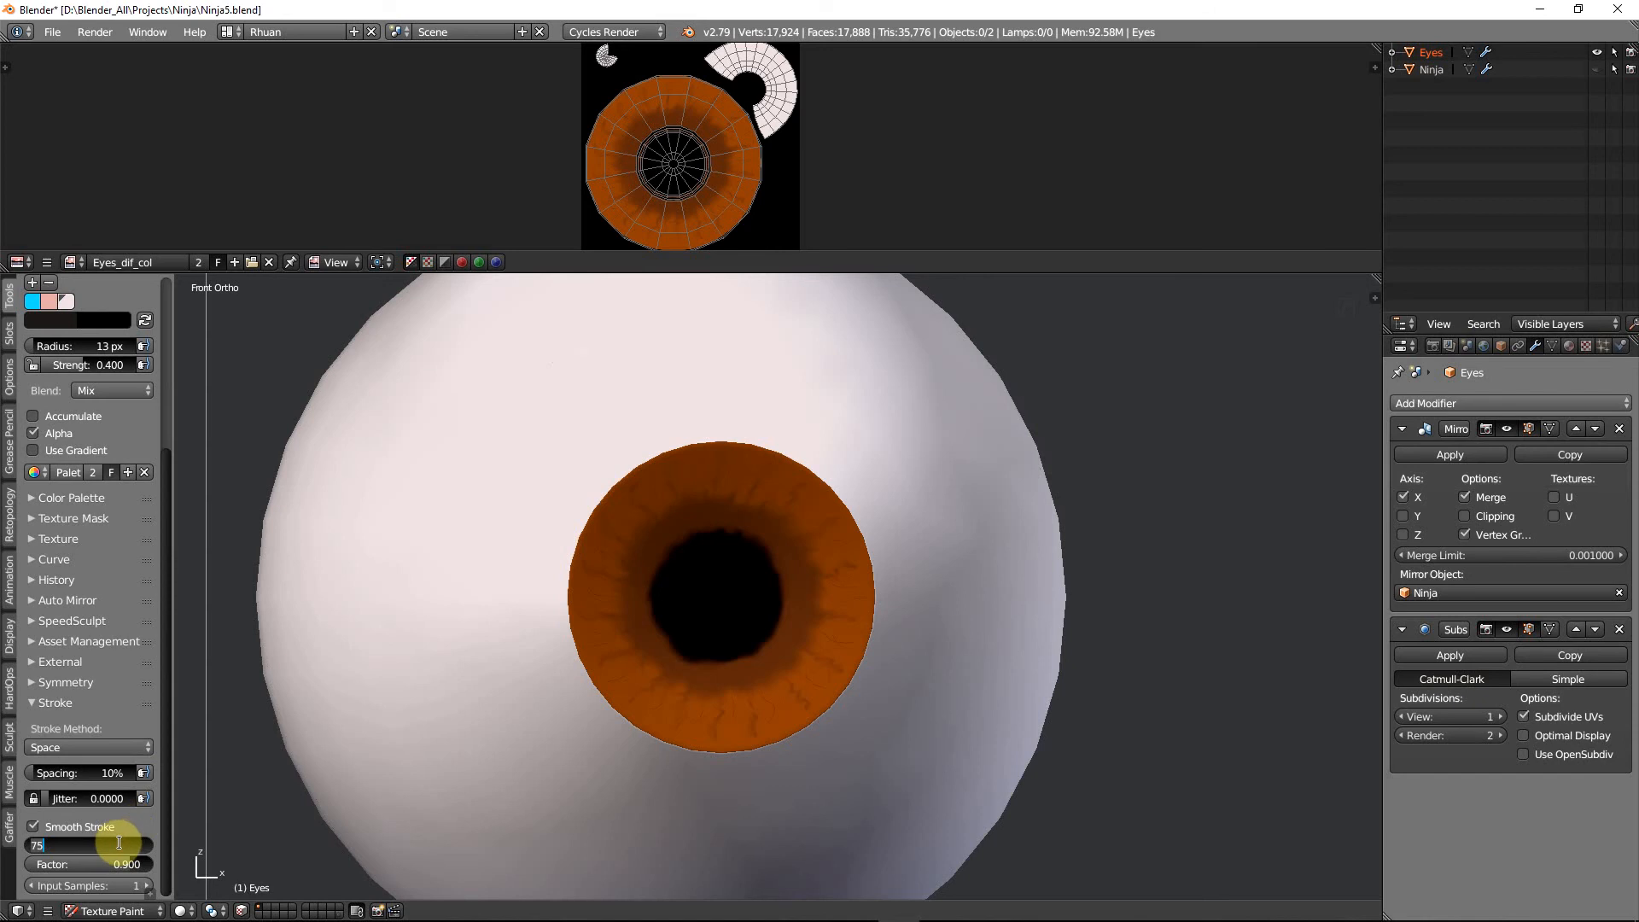
type("30")
key("Return")
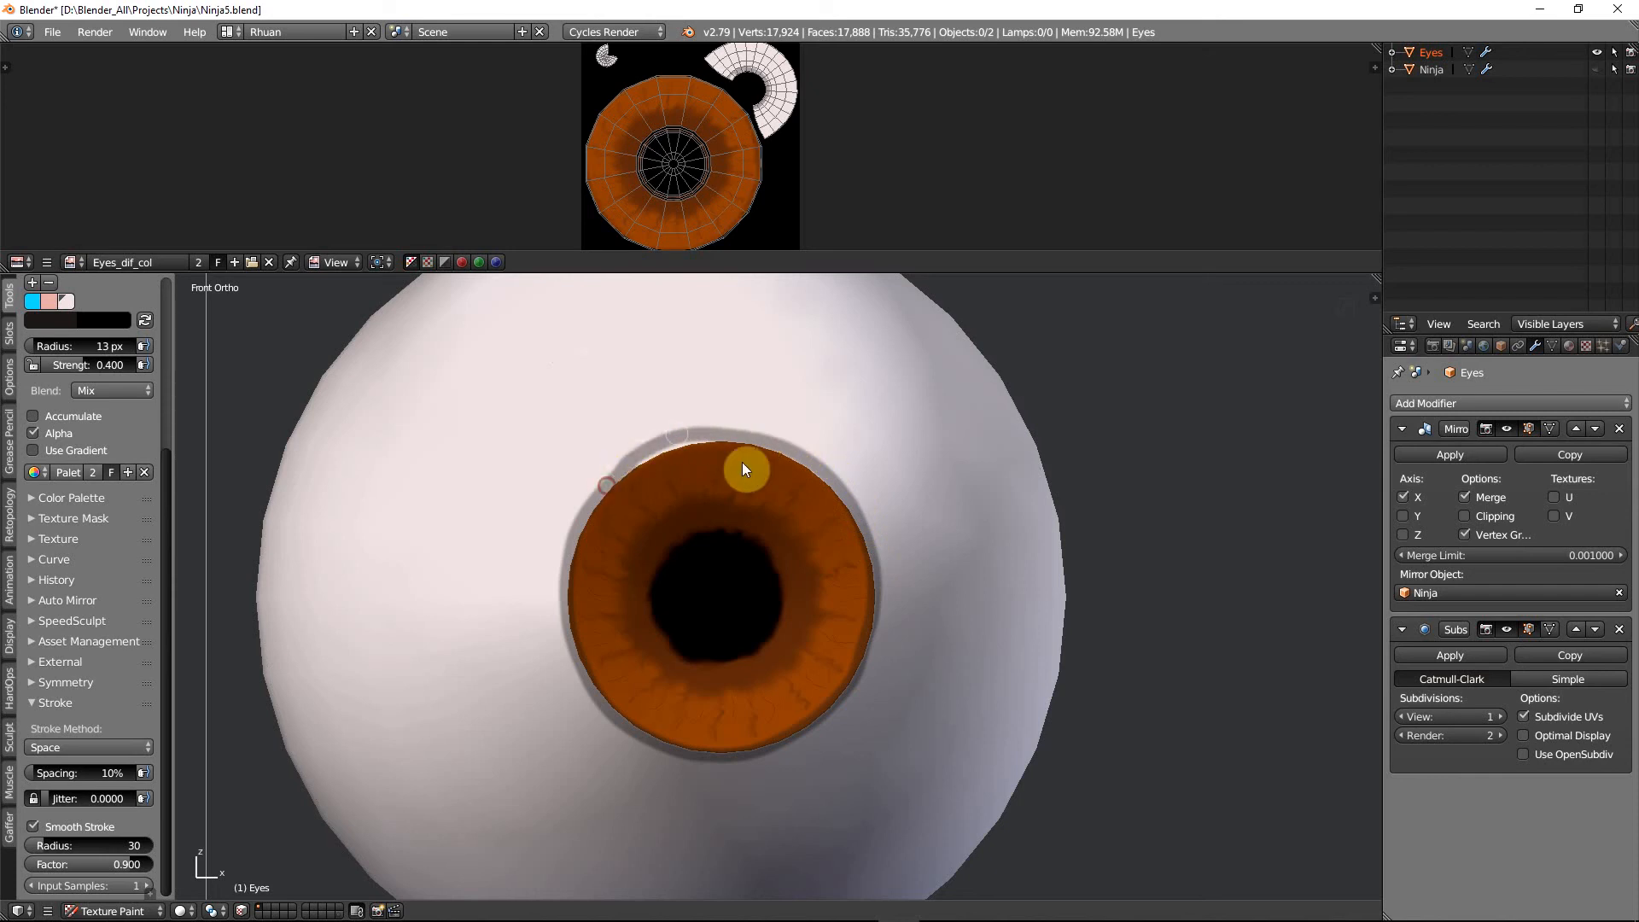
Undo the faint outline painted around the iris and set the TexDraw brush strength to 0.7
key("ctrl+z")
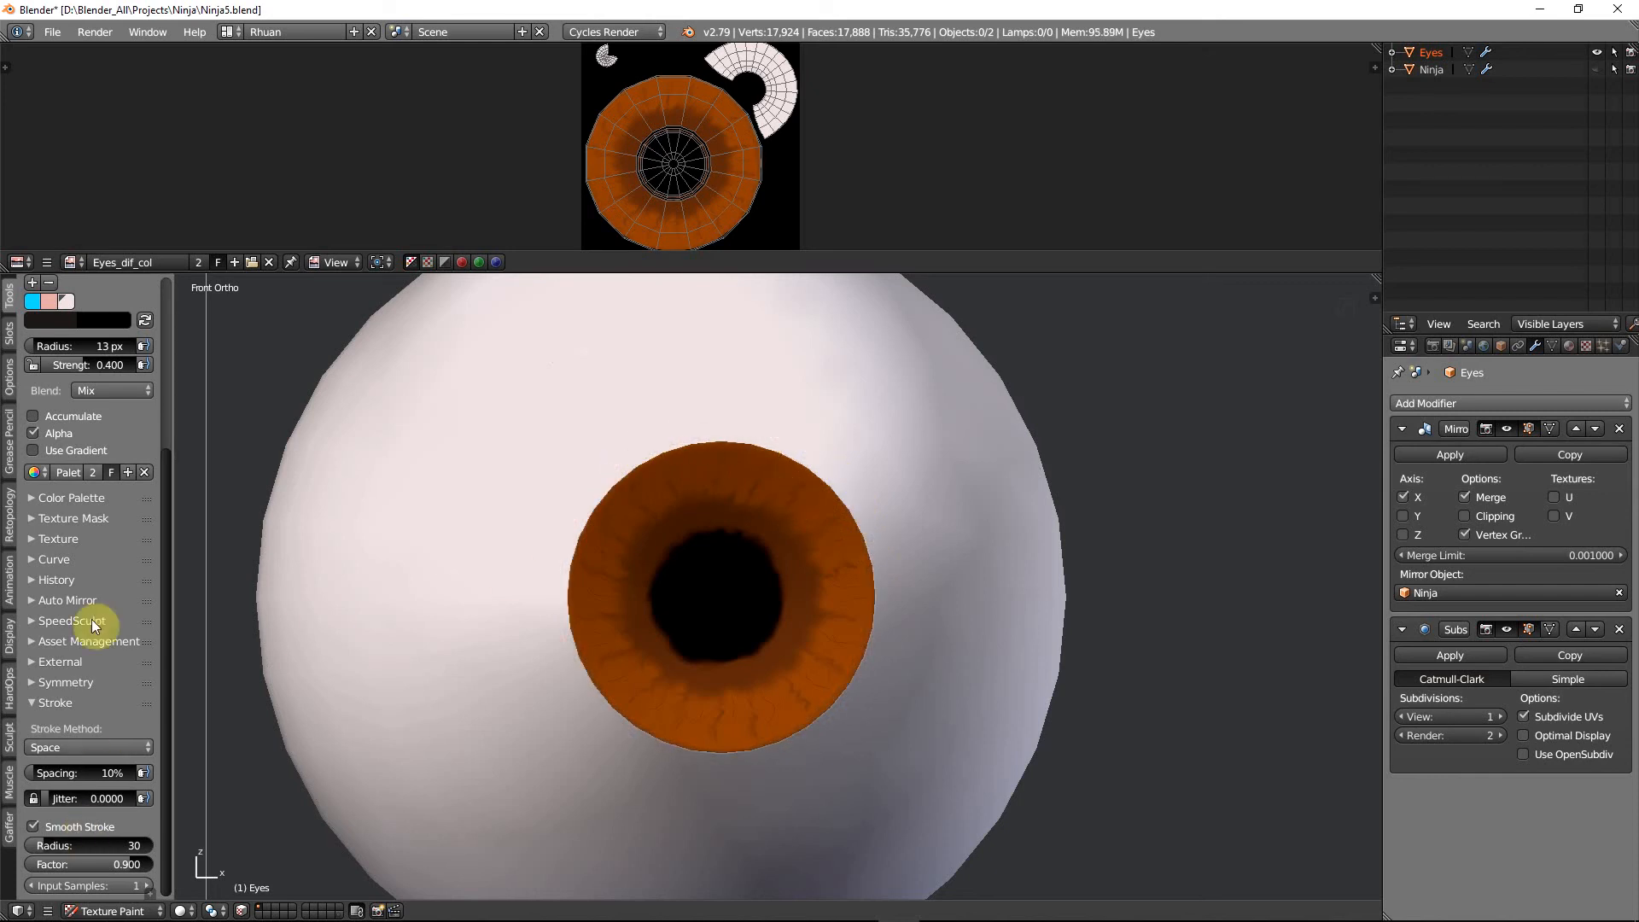
scroll(111, 580, "up", 5)
left_click(104, 554)
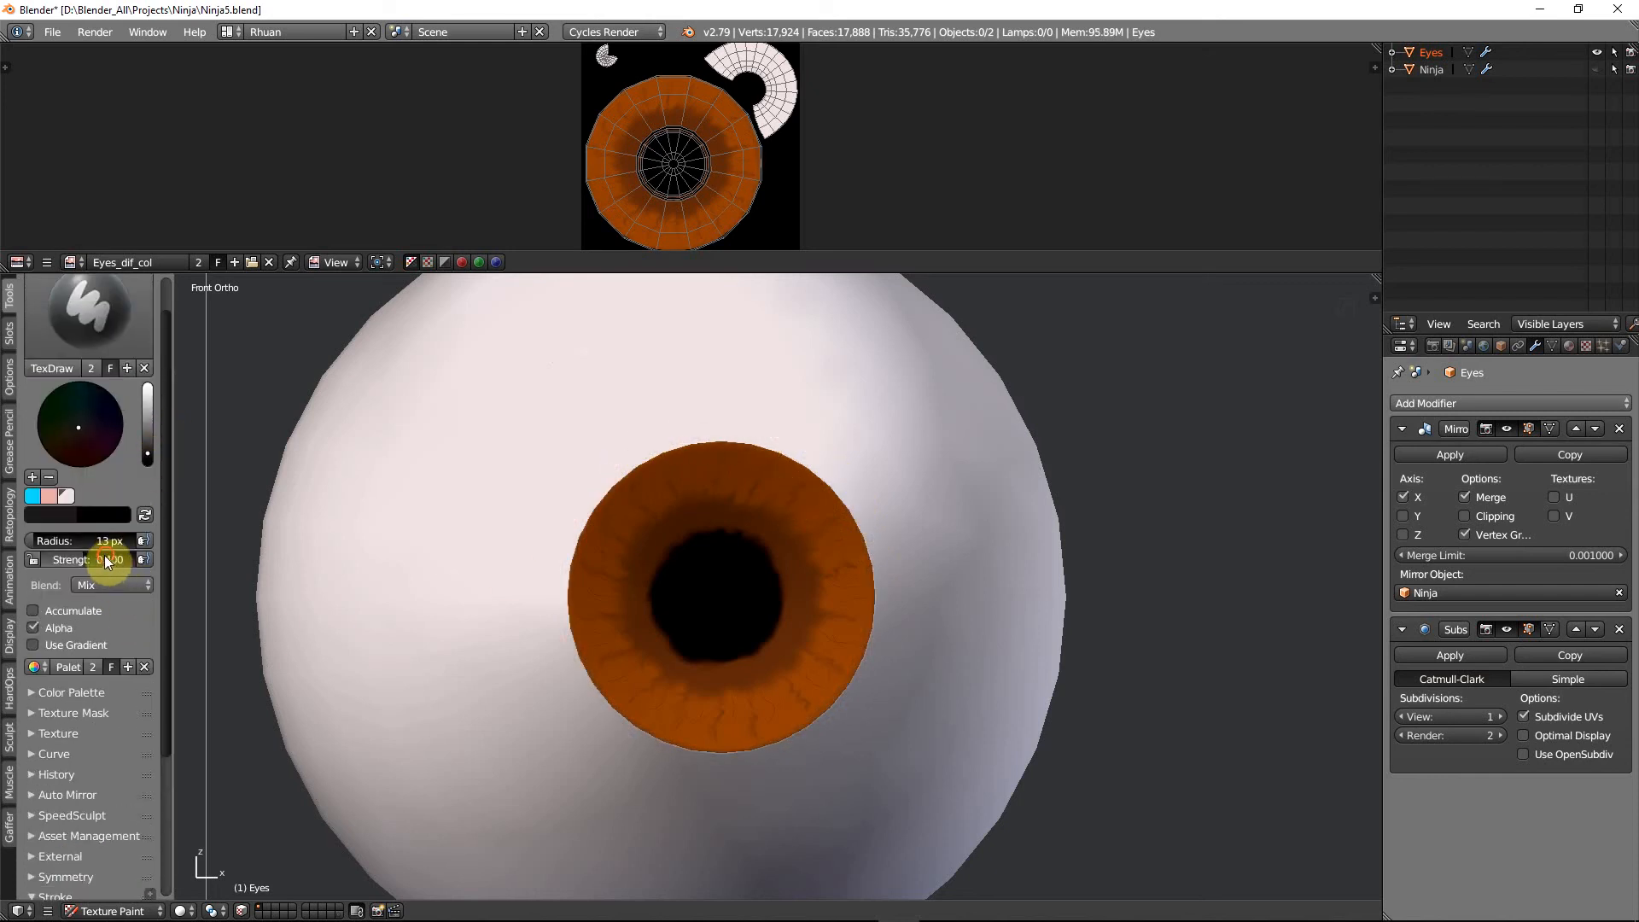
type(".7")
key("Return")
Paint a thin, nearly black outline all the way around the iris where it meets the white of the eye
middle_click_drag(698, 683, 652, 352, "shift")
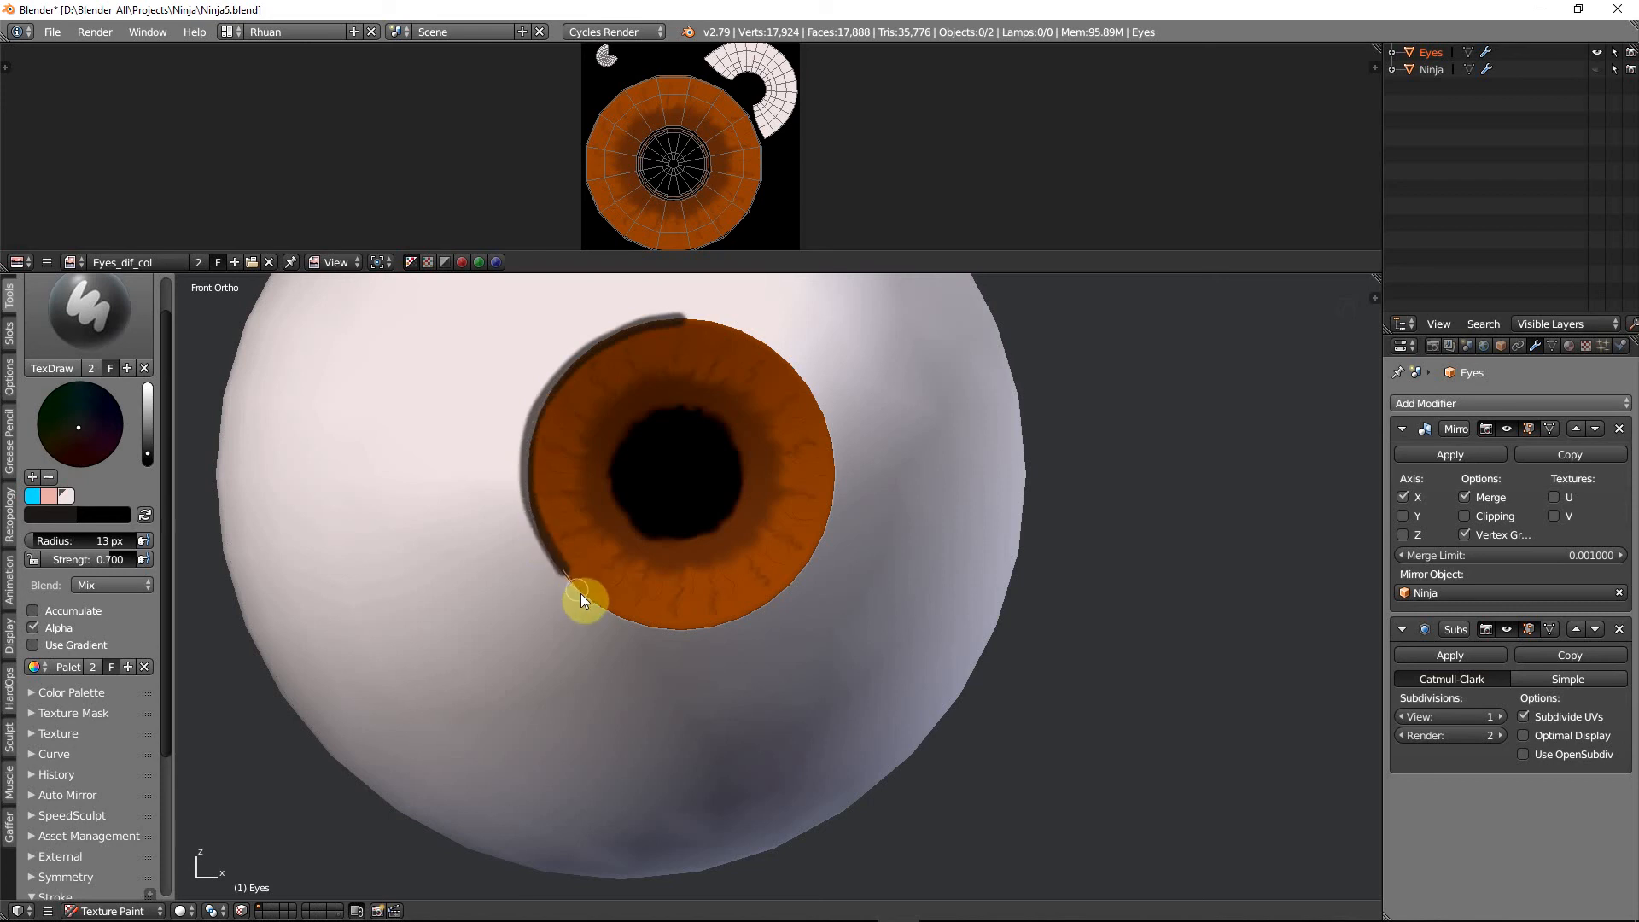
left_click_drag(580, 592, 593, 604)
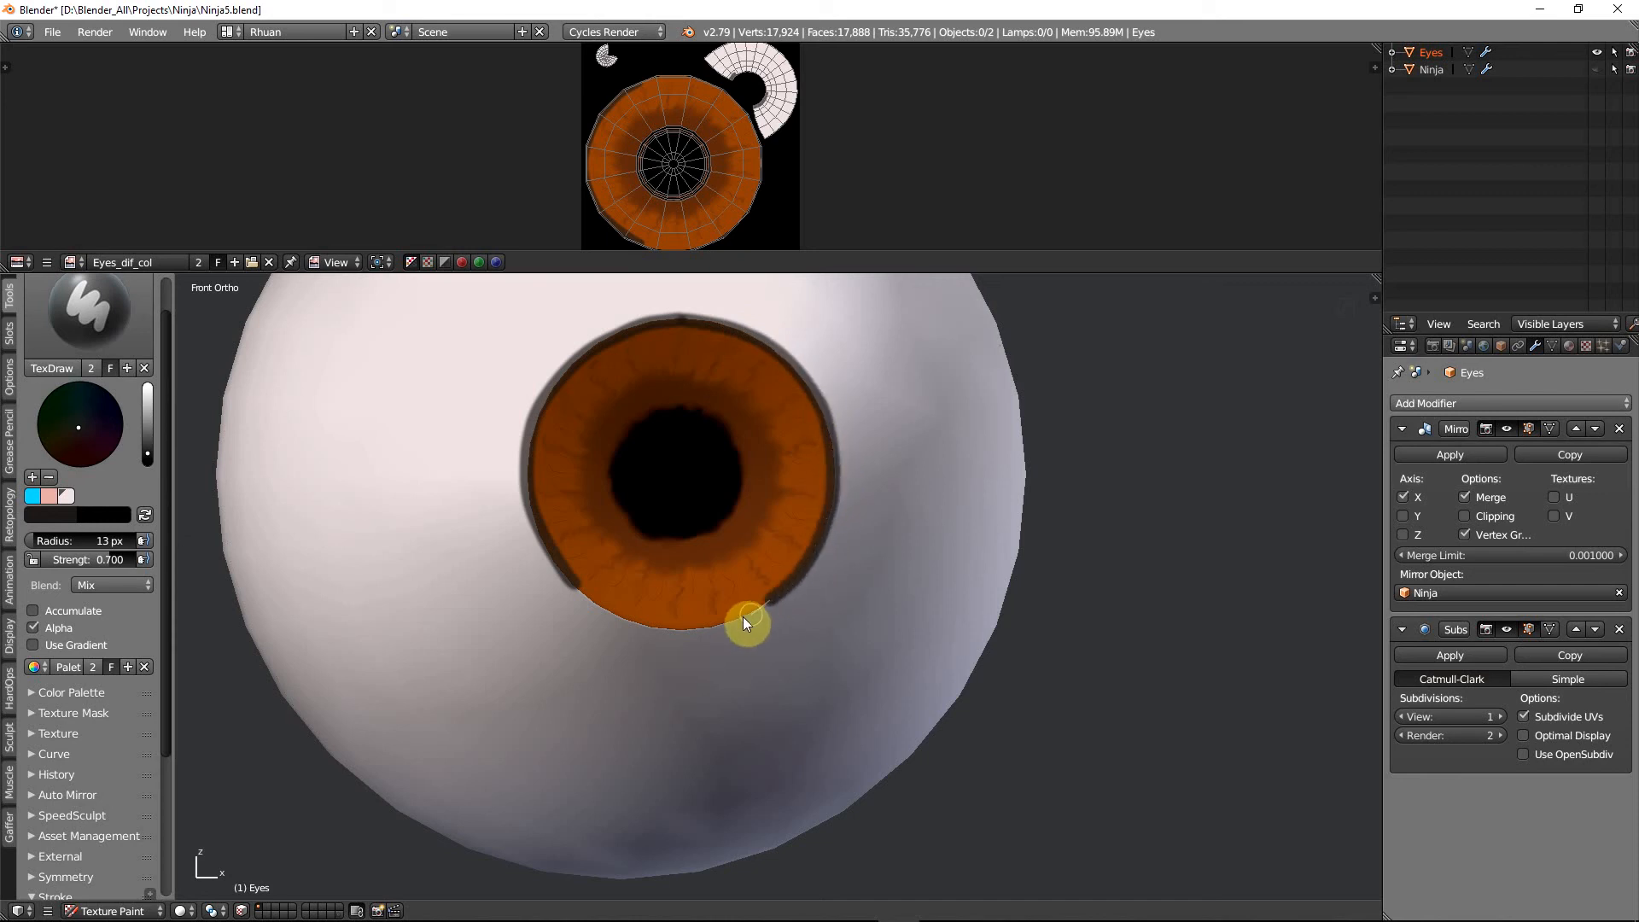
left_click_drag(721, 631, 719, 629)
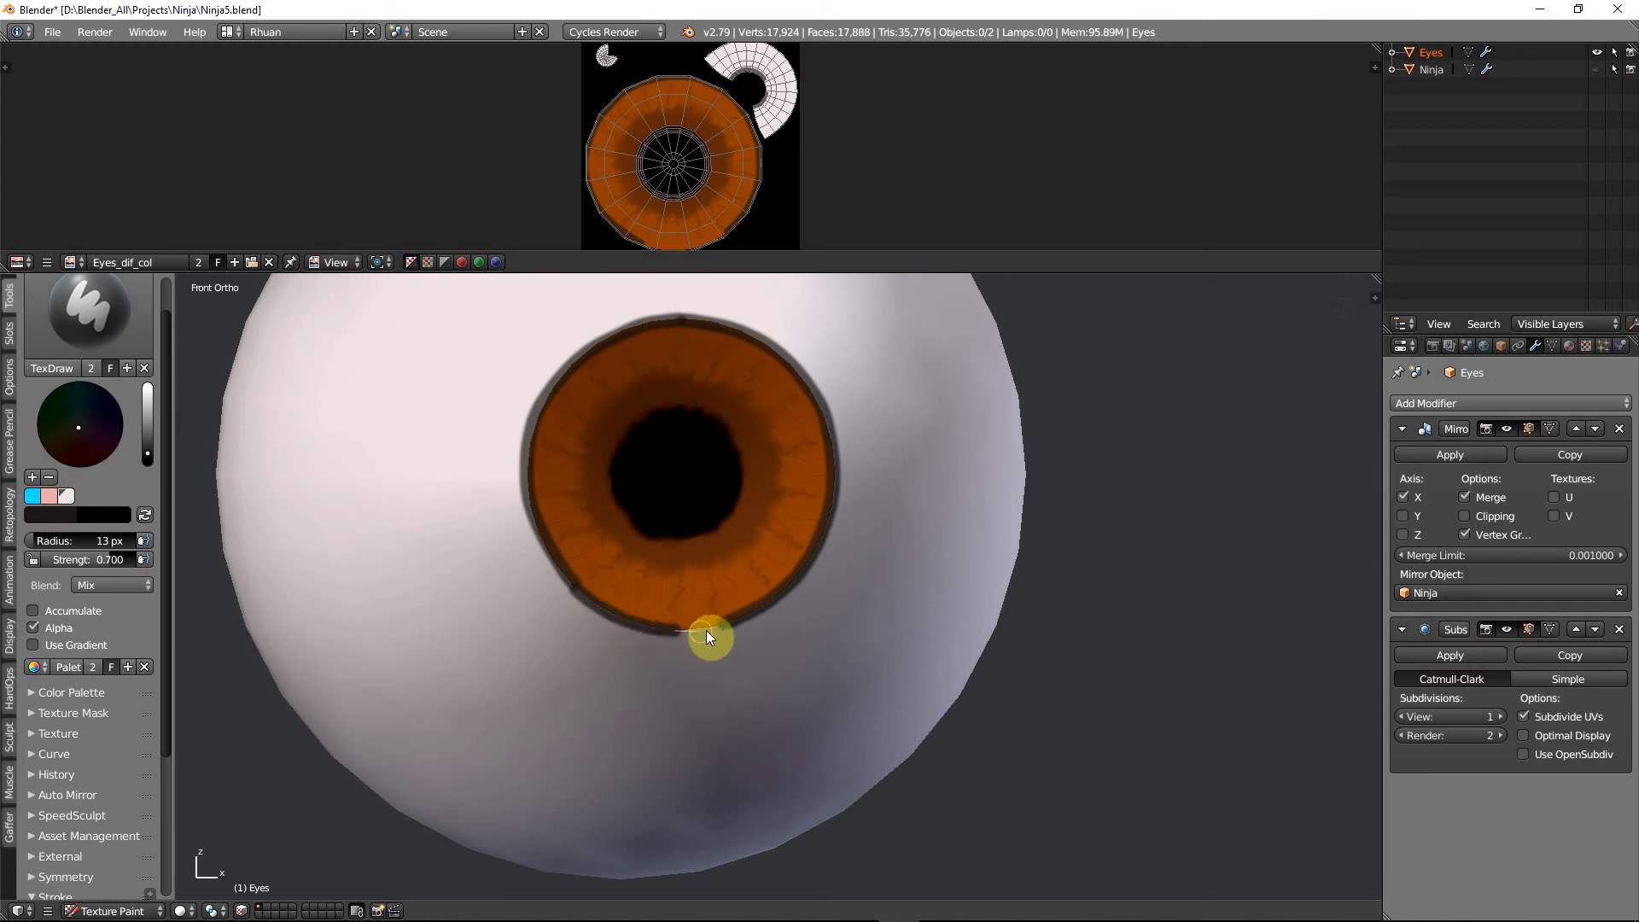
left_click_drag(734, 622, 735, 622)
key("f")
left_click(580, 576)
mouse_move(547, 556)
left_mouse_down()
mouse_move(526, 471)
mouse_move(565, 386)
left_mouse_up()
mouse_move(711, 312)
left_mouse_down()
mouse_move(796, 360)
mouse_move(821, 488)
mouse_move(805, 556)
mouse_move(700, 614)
left_mouse_up()
Smear the iris's dark outline into the white using the Smear brush at 21 px radius, undoing the last stroke
left_click(88, 309)
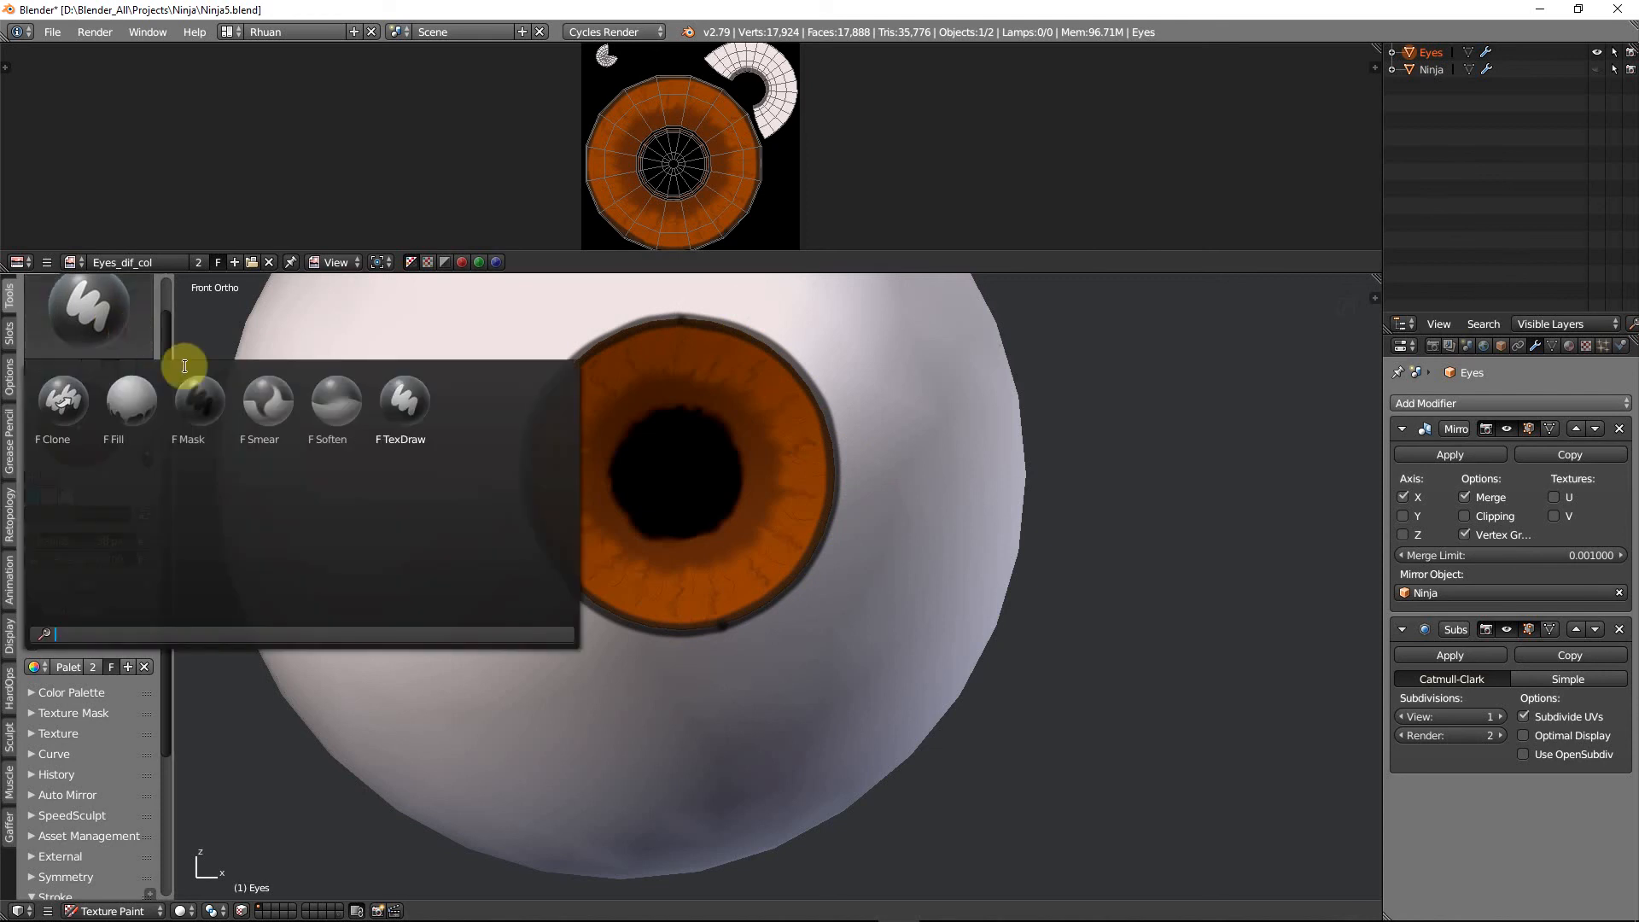
left_click(267, 410)
key("f")
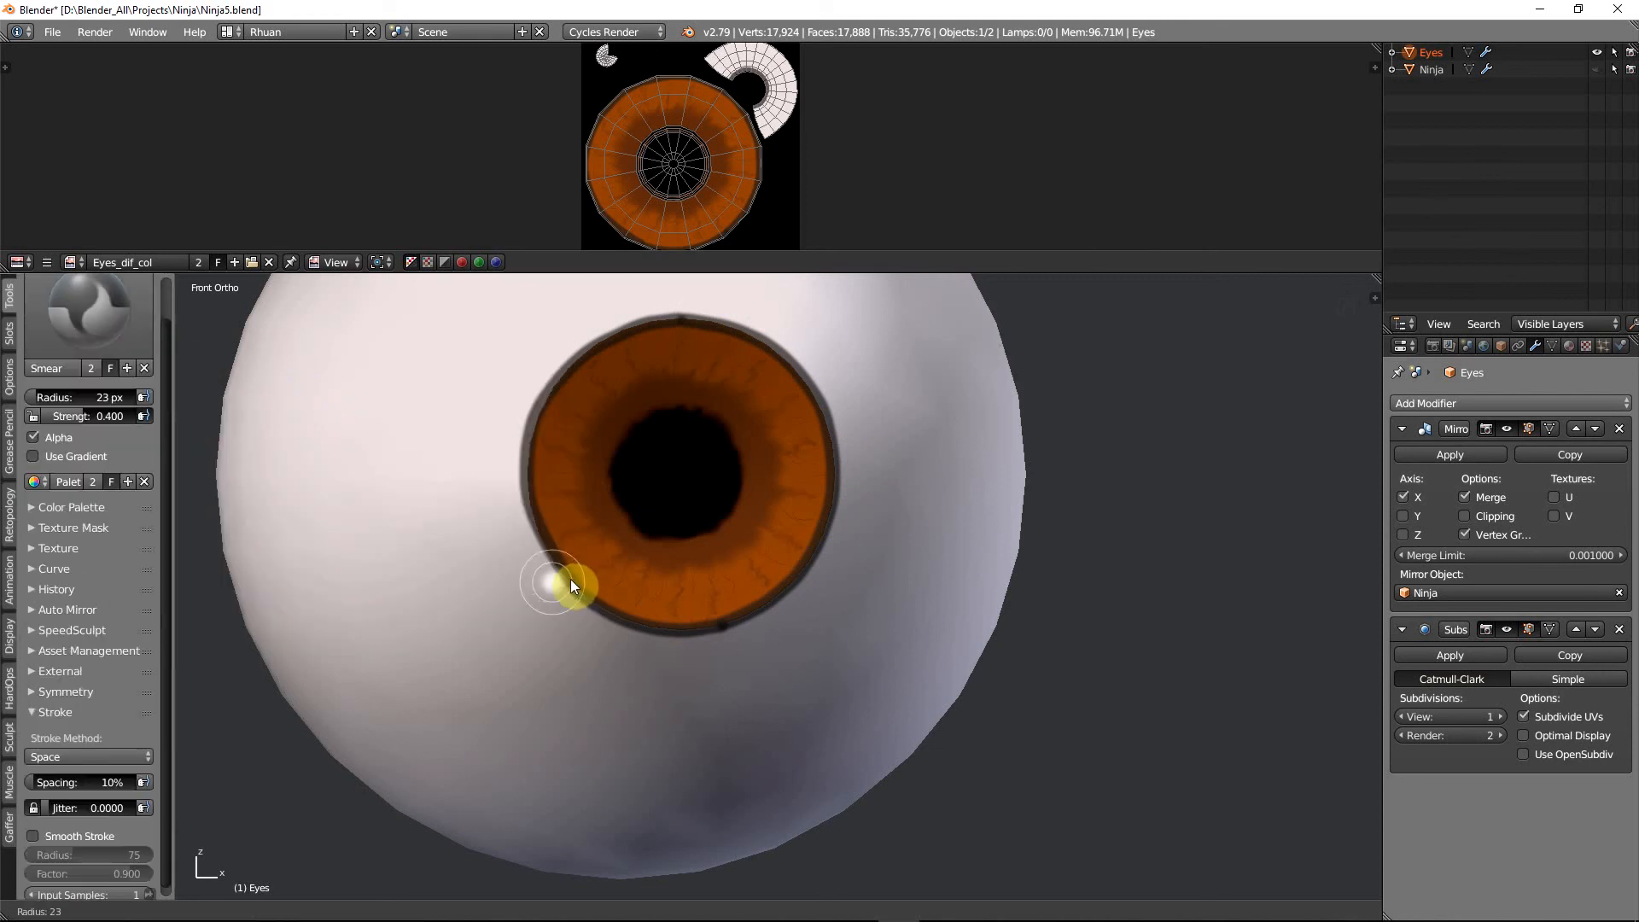
left_click(573, 583)
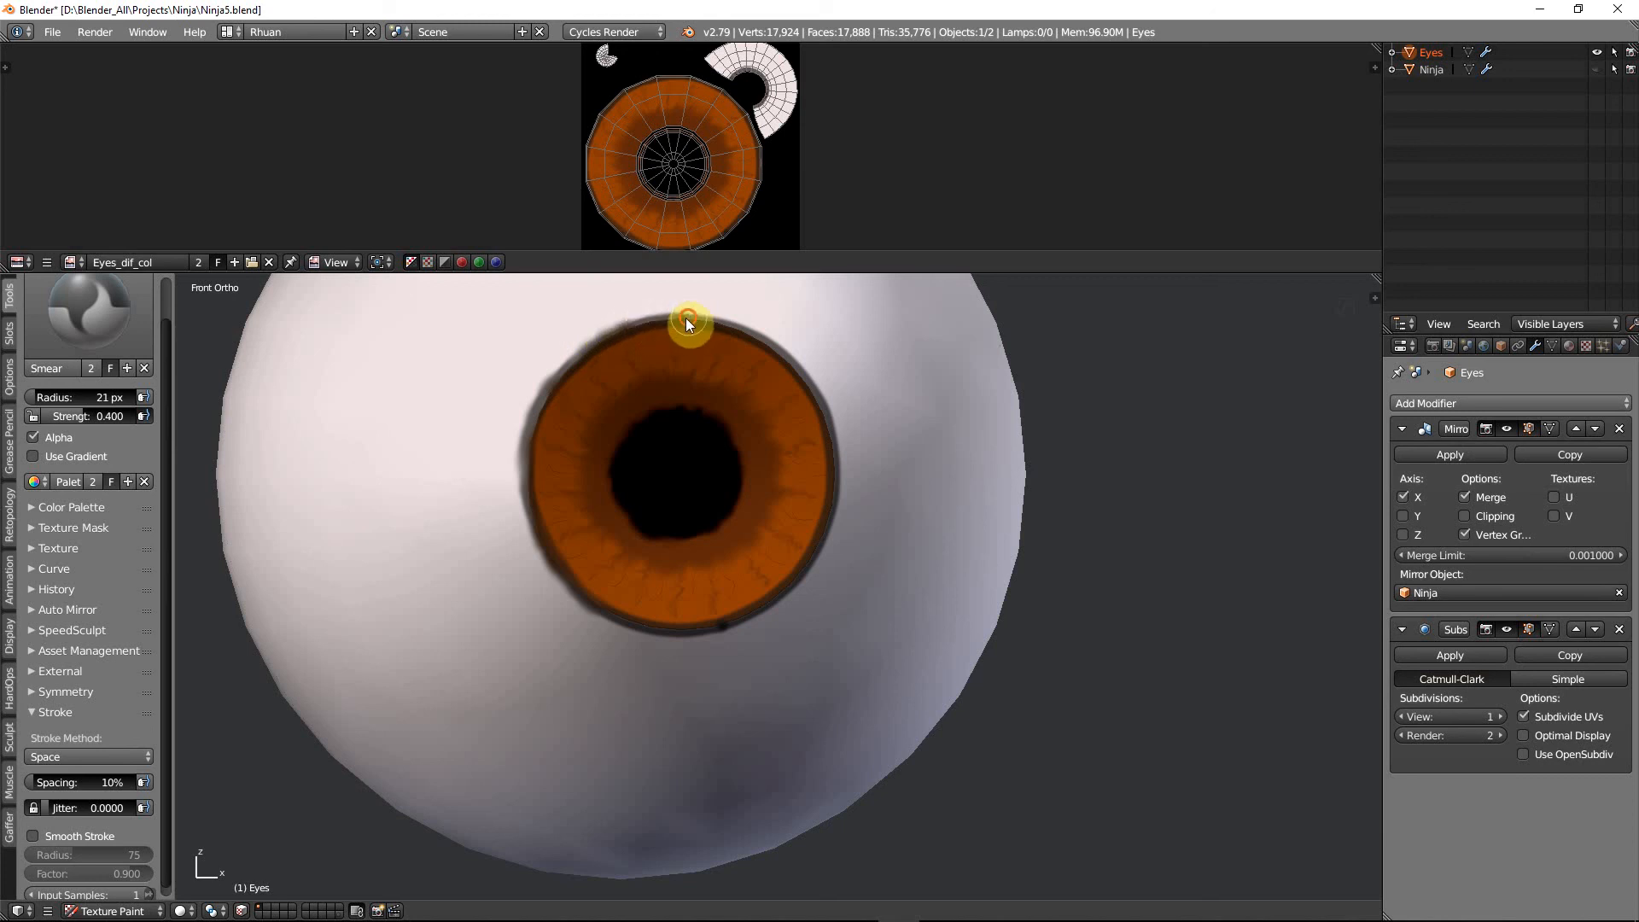
left_click_drag(688, 323, 713, 326)
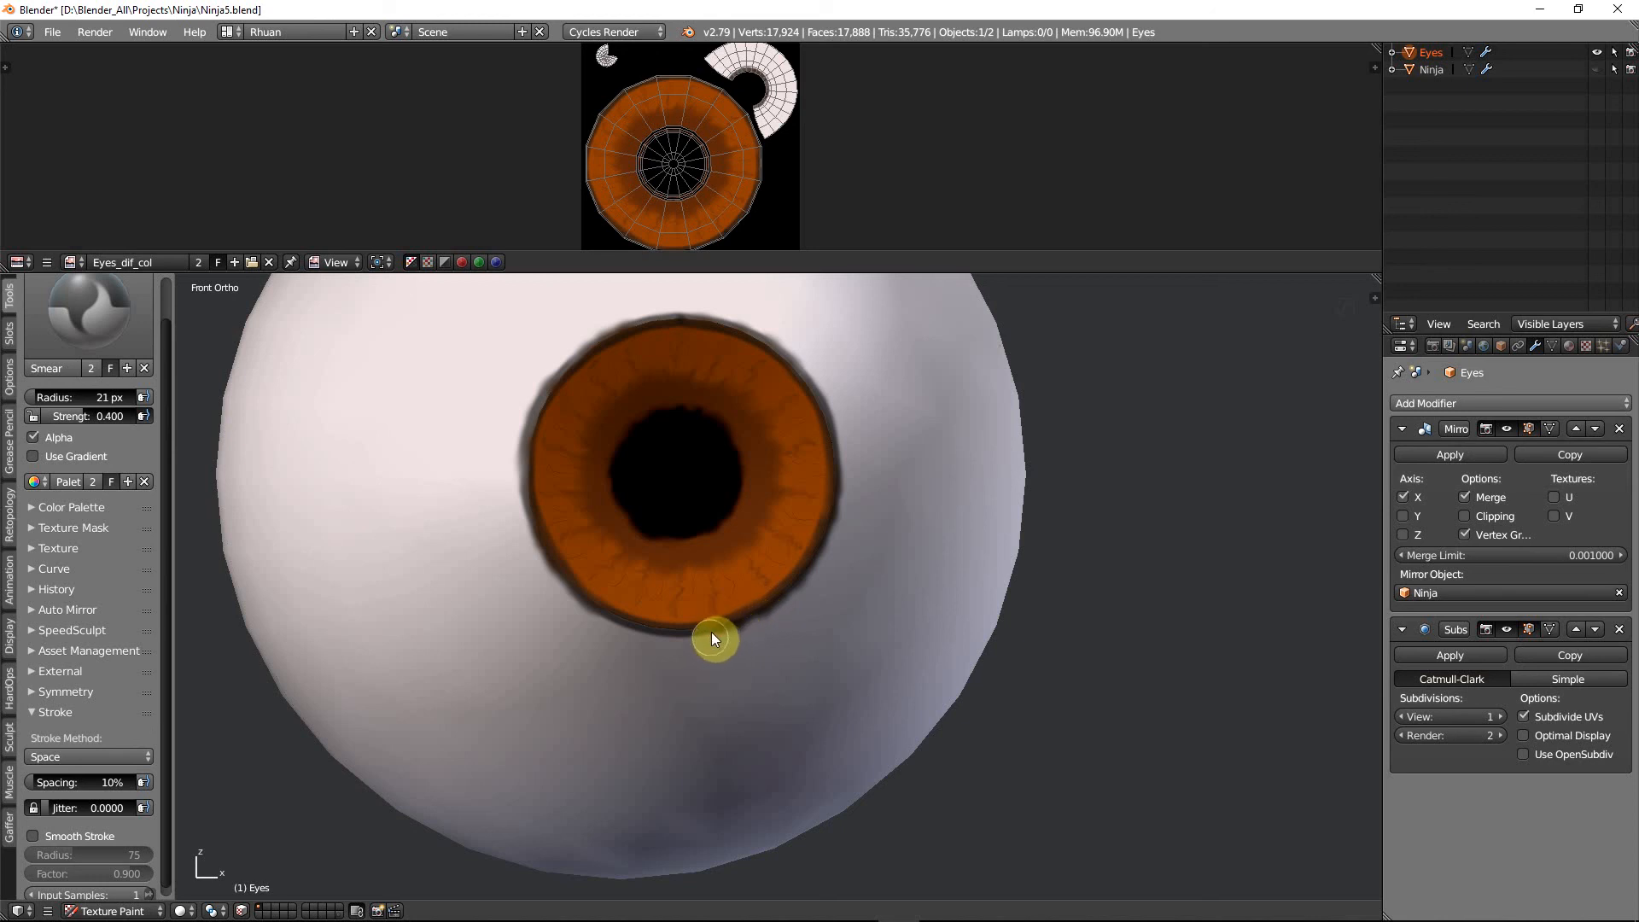
mouse_move(705, 632)
left_mouse_down()
mouse_move(687, 610)
mouse_move(616, 630)
left_mouse_up()
key("ctrl+z")
Save the eye texture as Eyes_dif_col.png in the Ninja project folder, with PNG compression at 100%
scroll(743, 614, "down", 10)
middle_click_drag(783, 648, 799, 578)
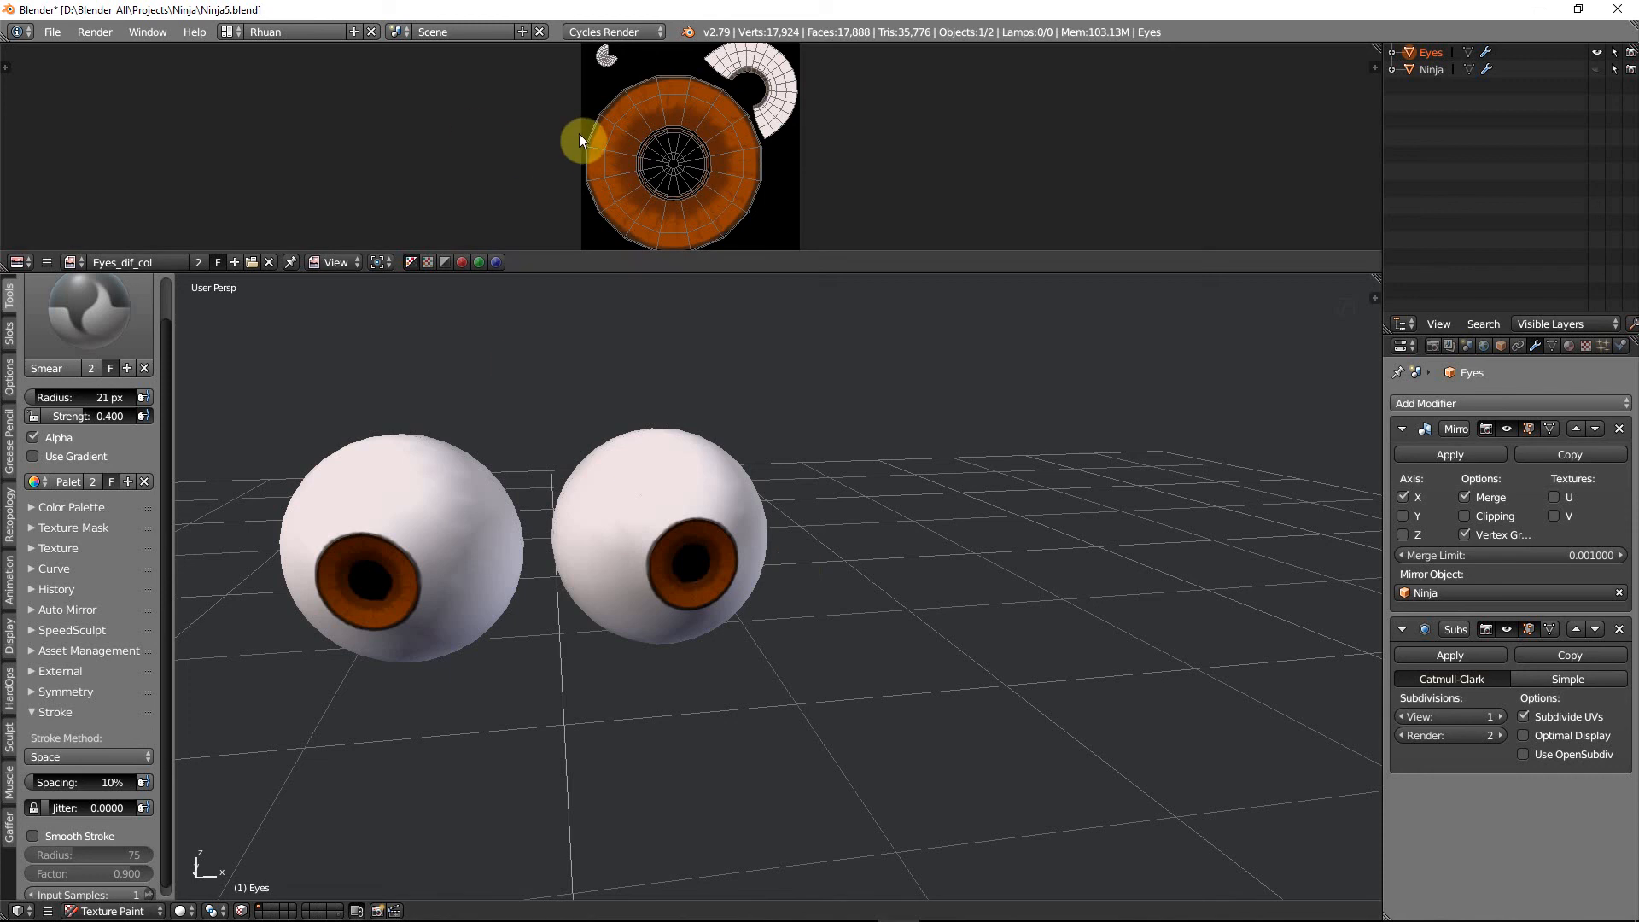
key("F3")
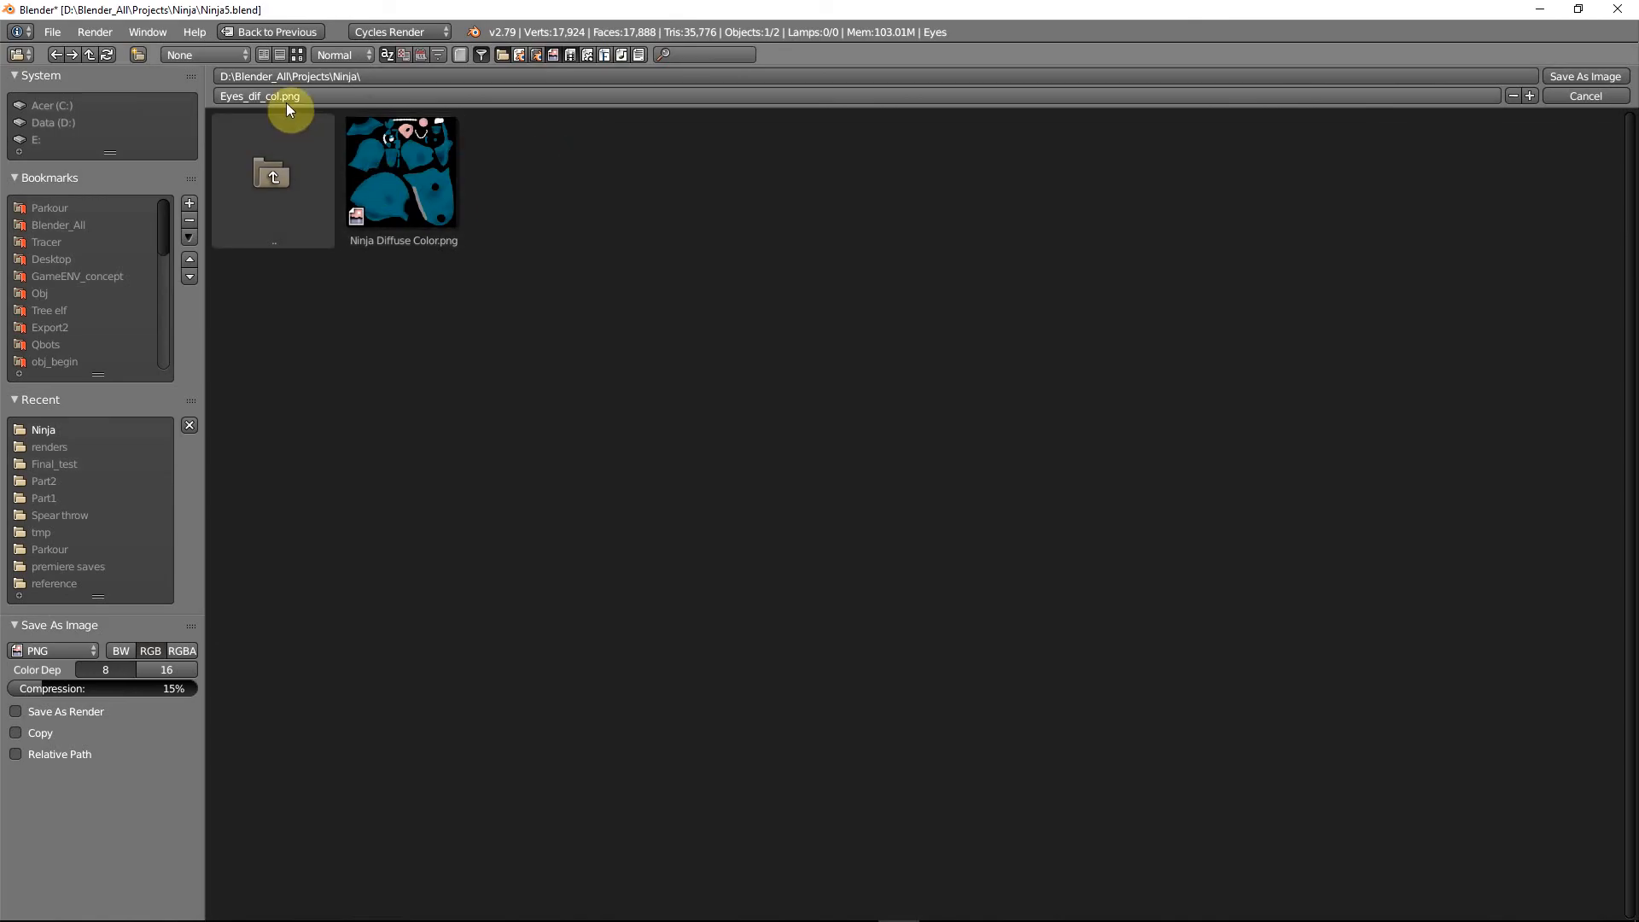
left_click_drag(99, 690, 198, 690)
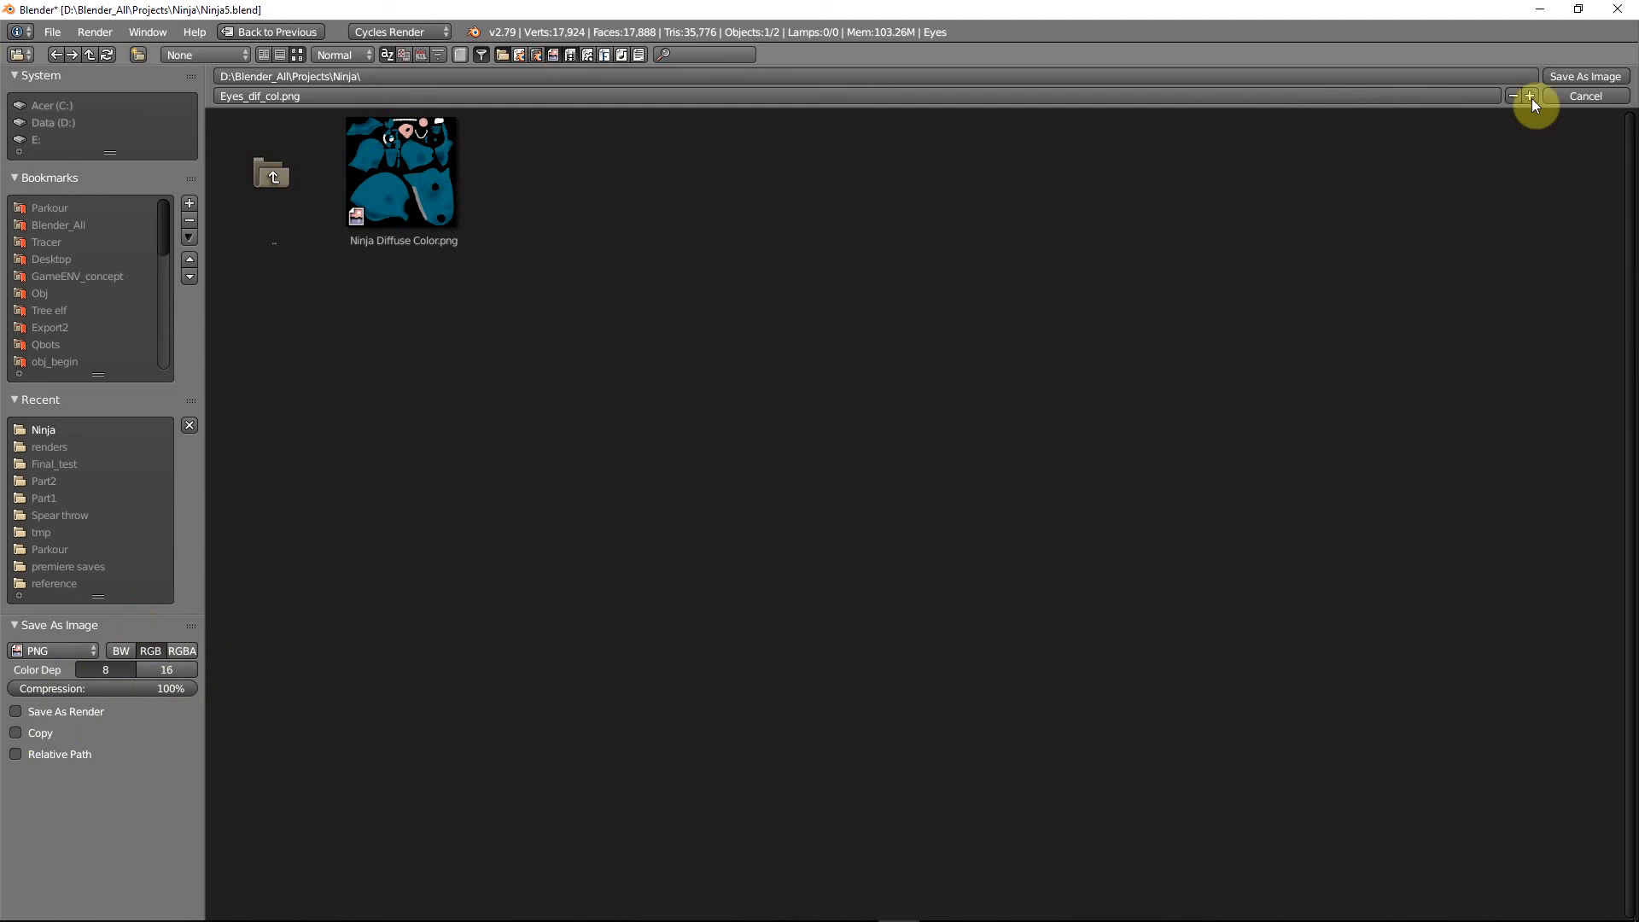
left_click(1601, 78)
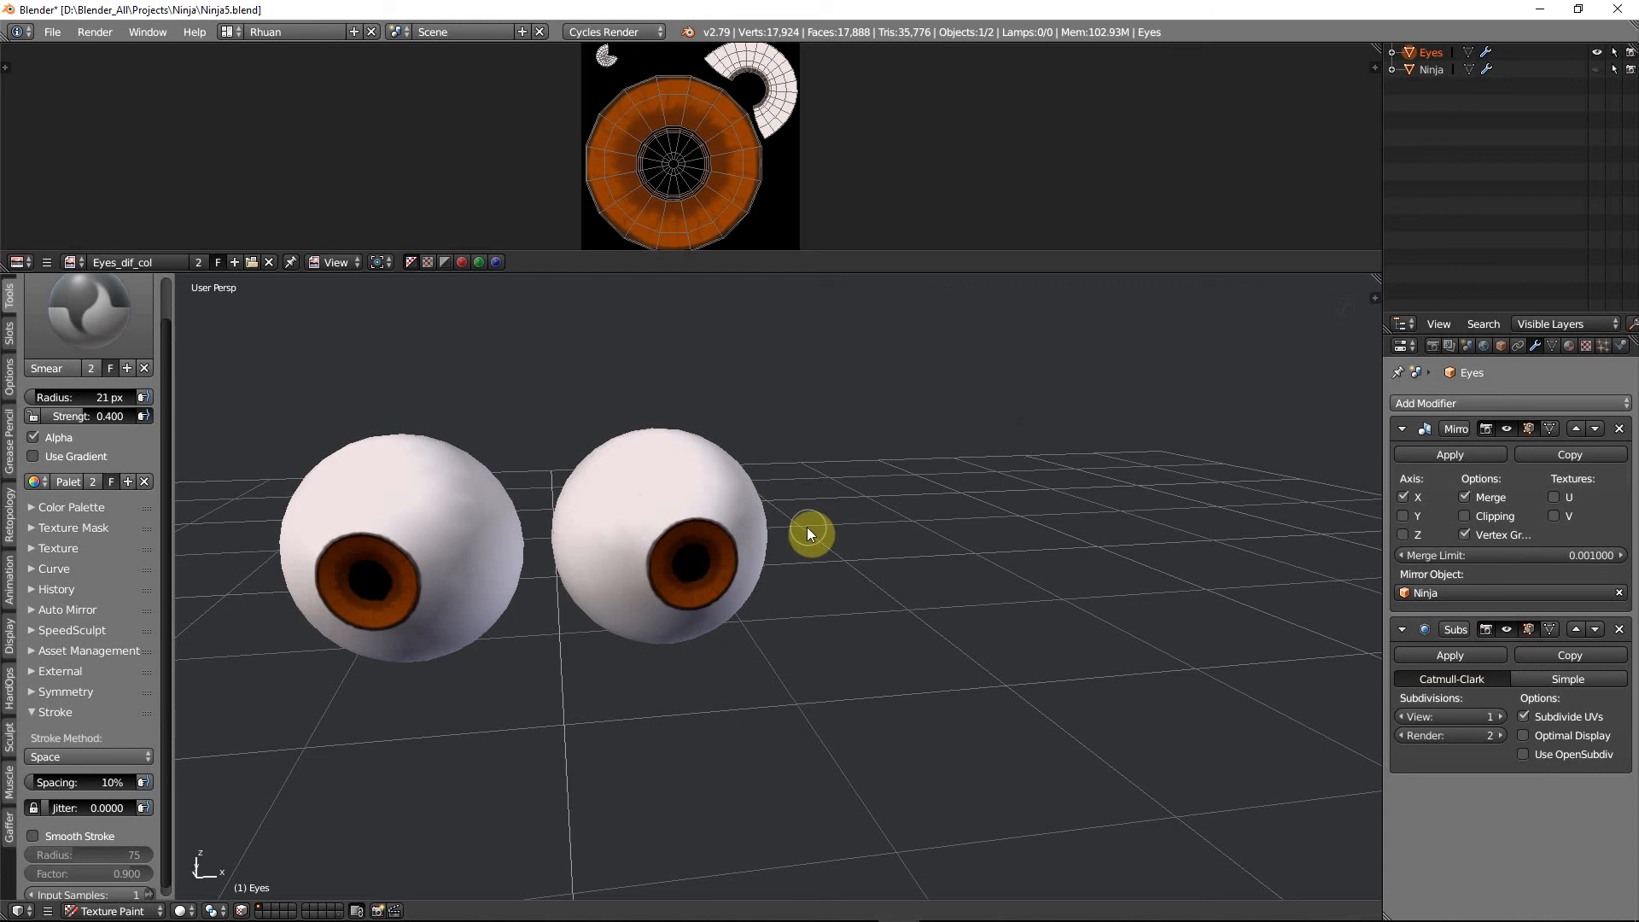
Return the eyes to Object Mode and unhide the Ninja object
left_click(111, 910)
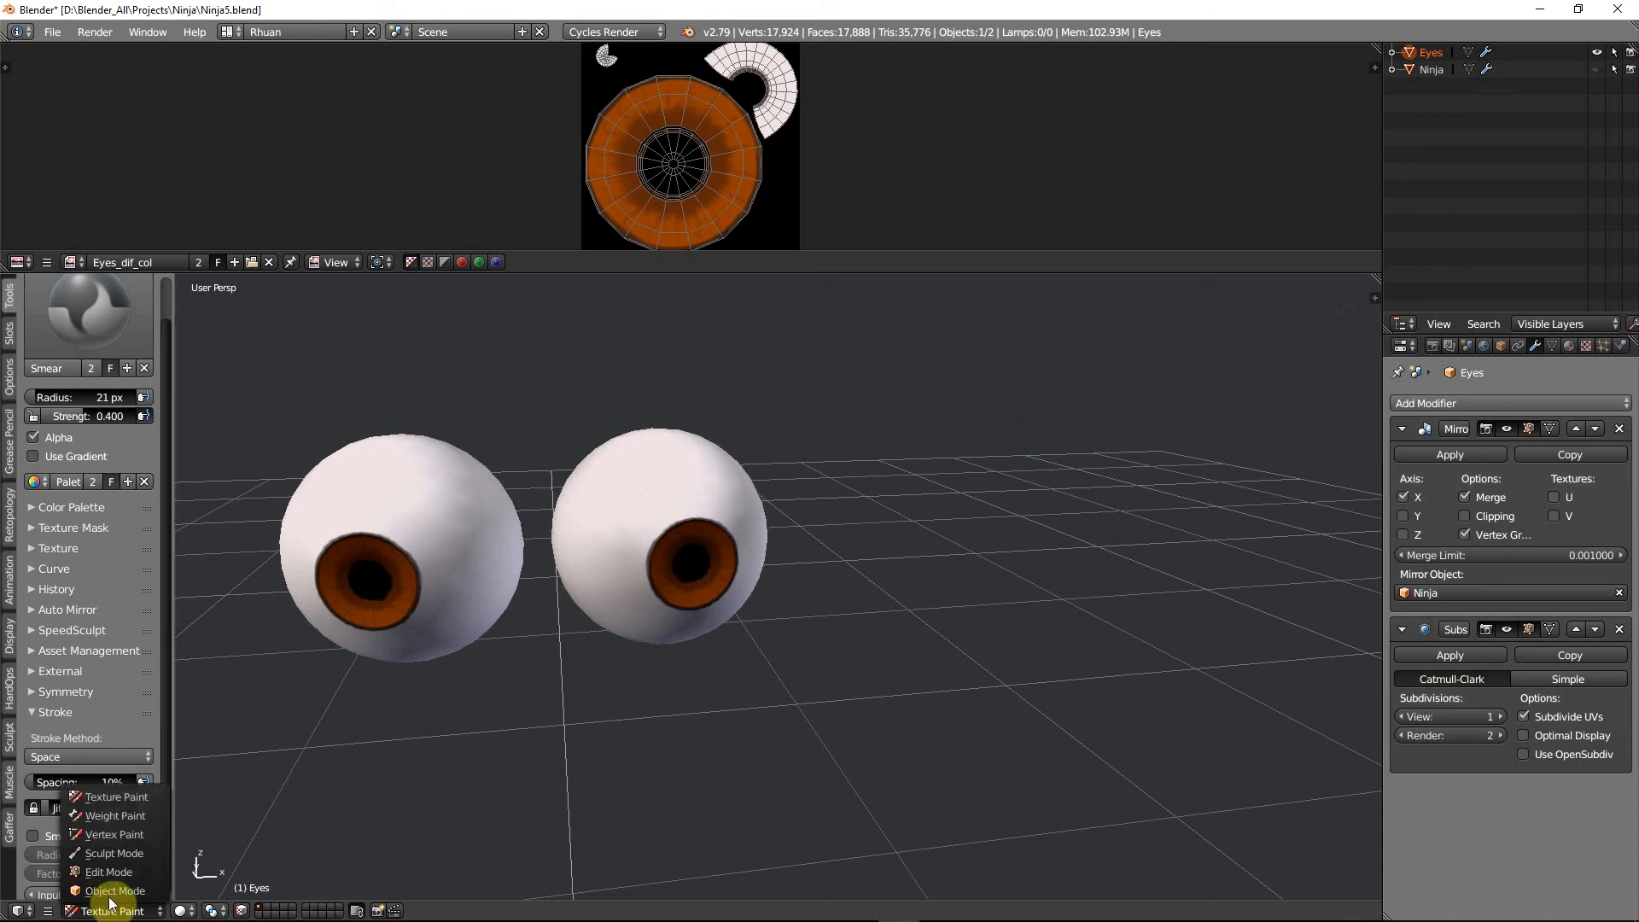
left_click(113, 892)
left_click(1597, 70)
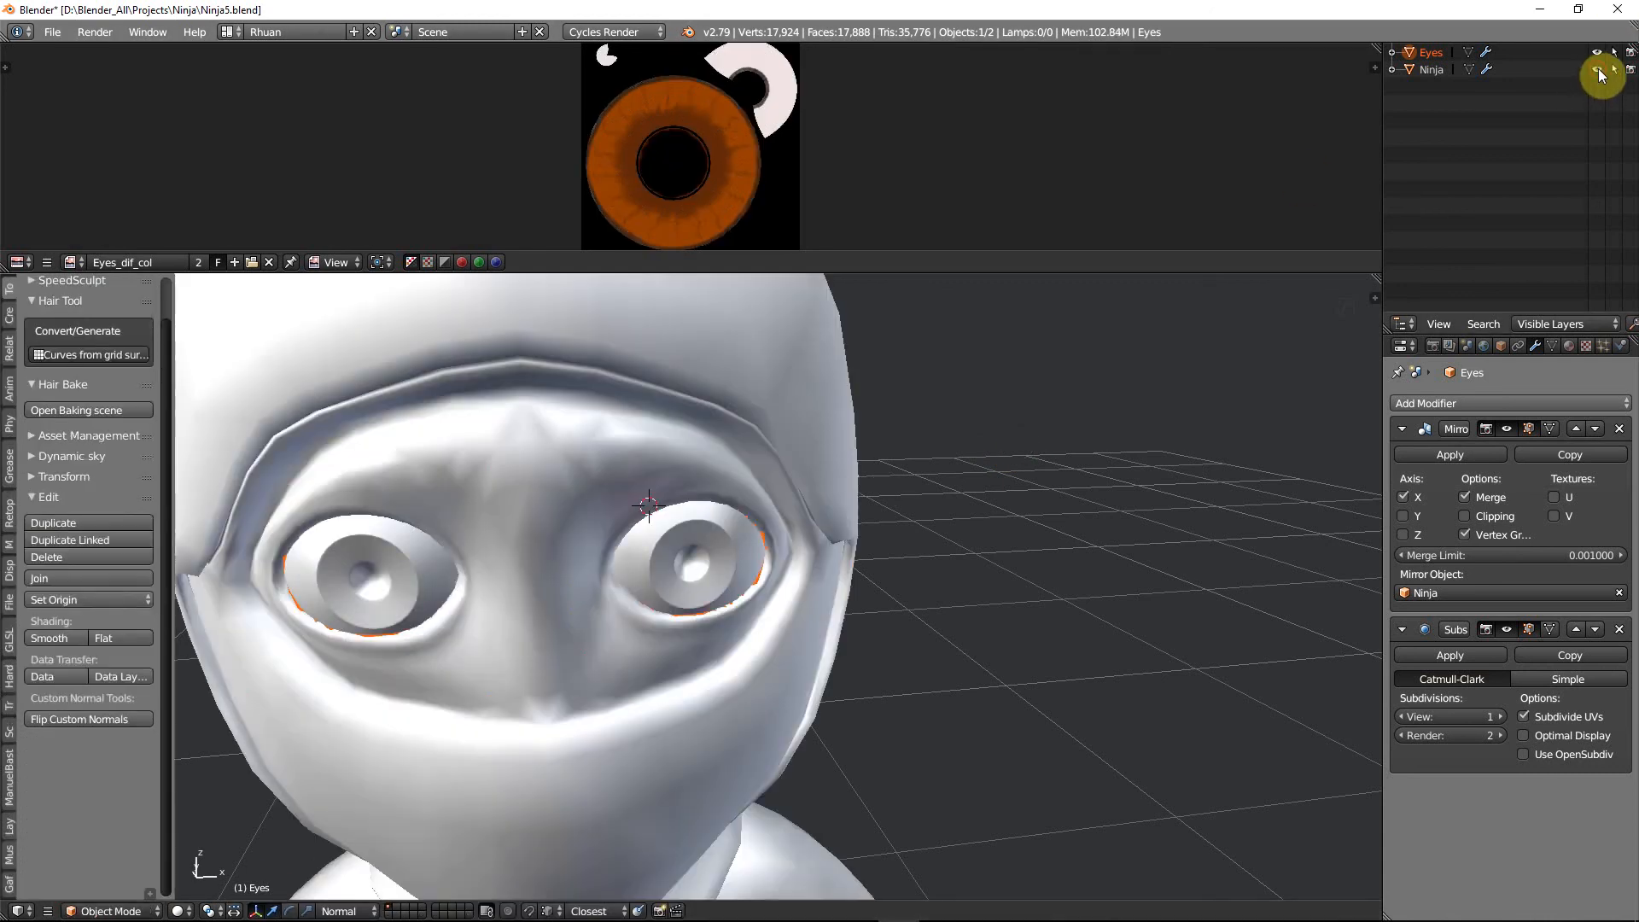
Set the viewport shading to Texture and deselect all objects
scroll(803, 525, "down", 4)
left_click(176, 910)
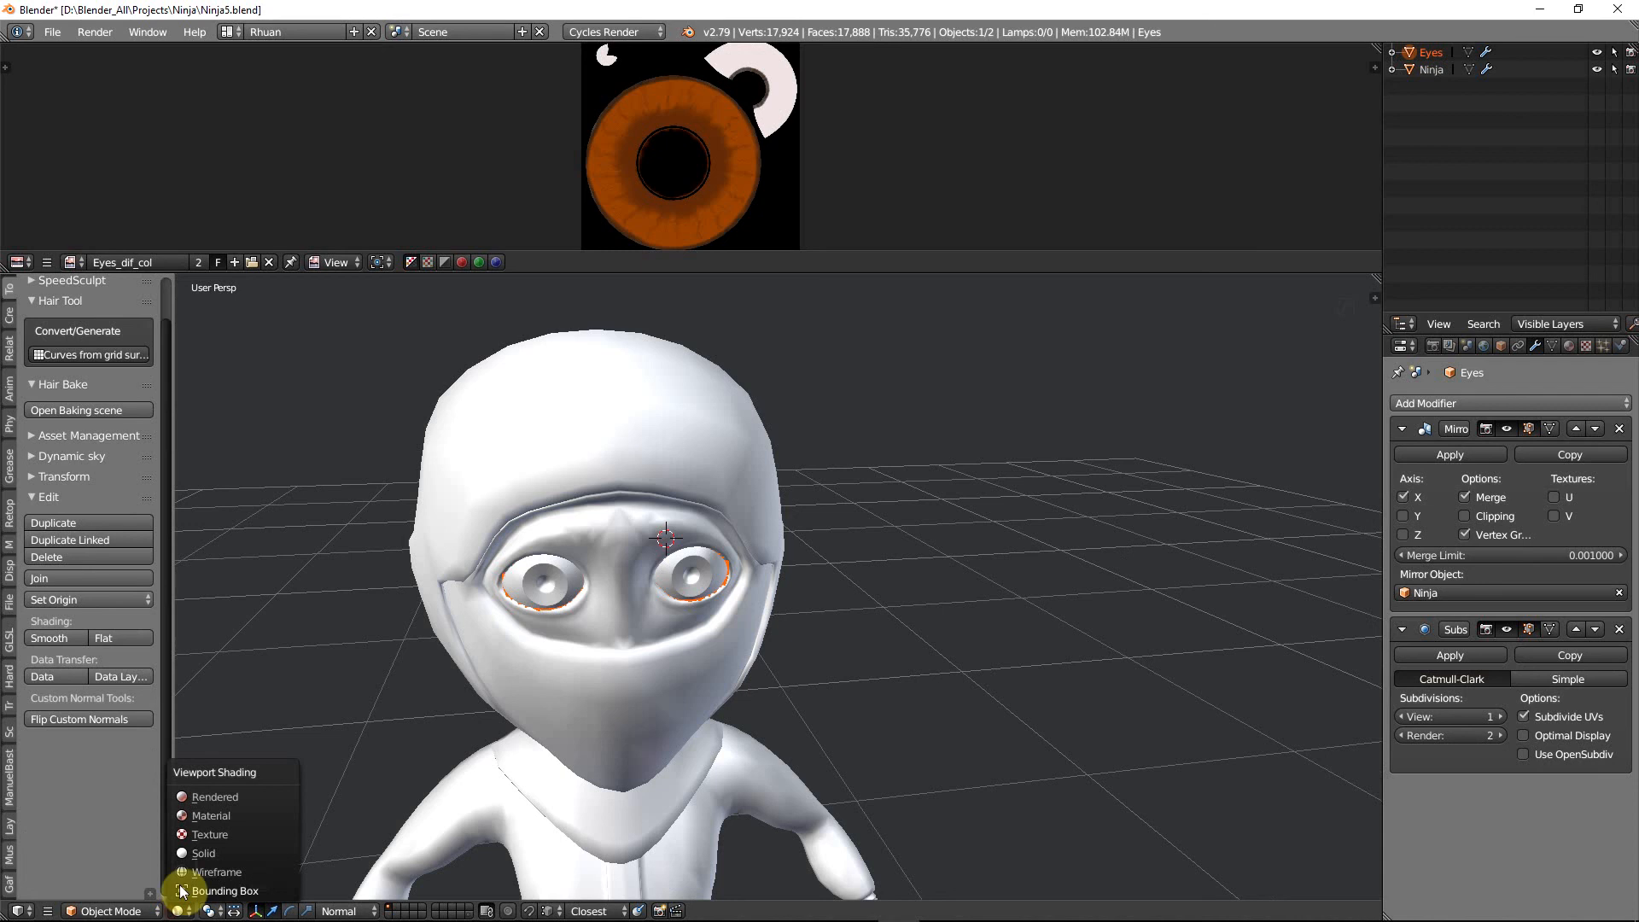
left_click(219, 831)
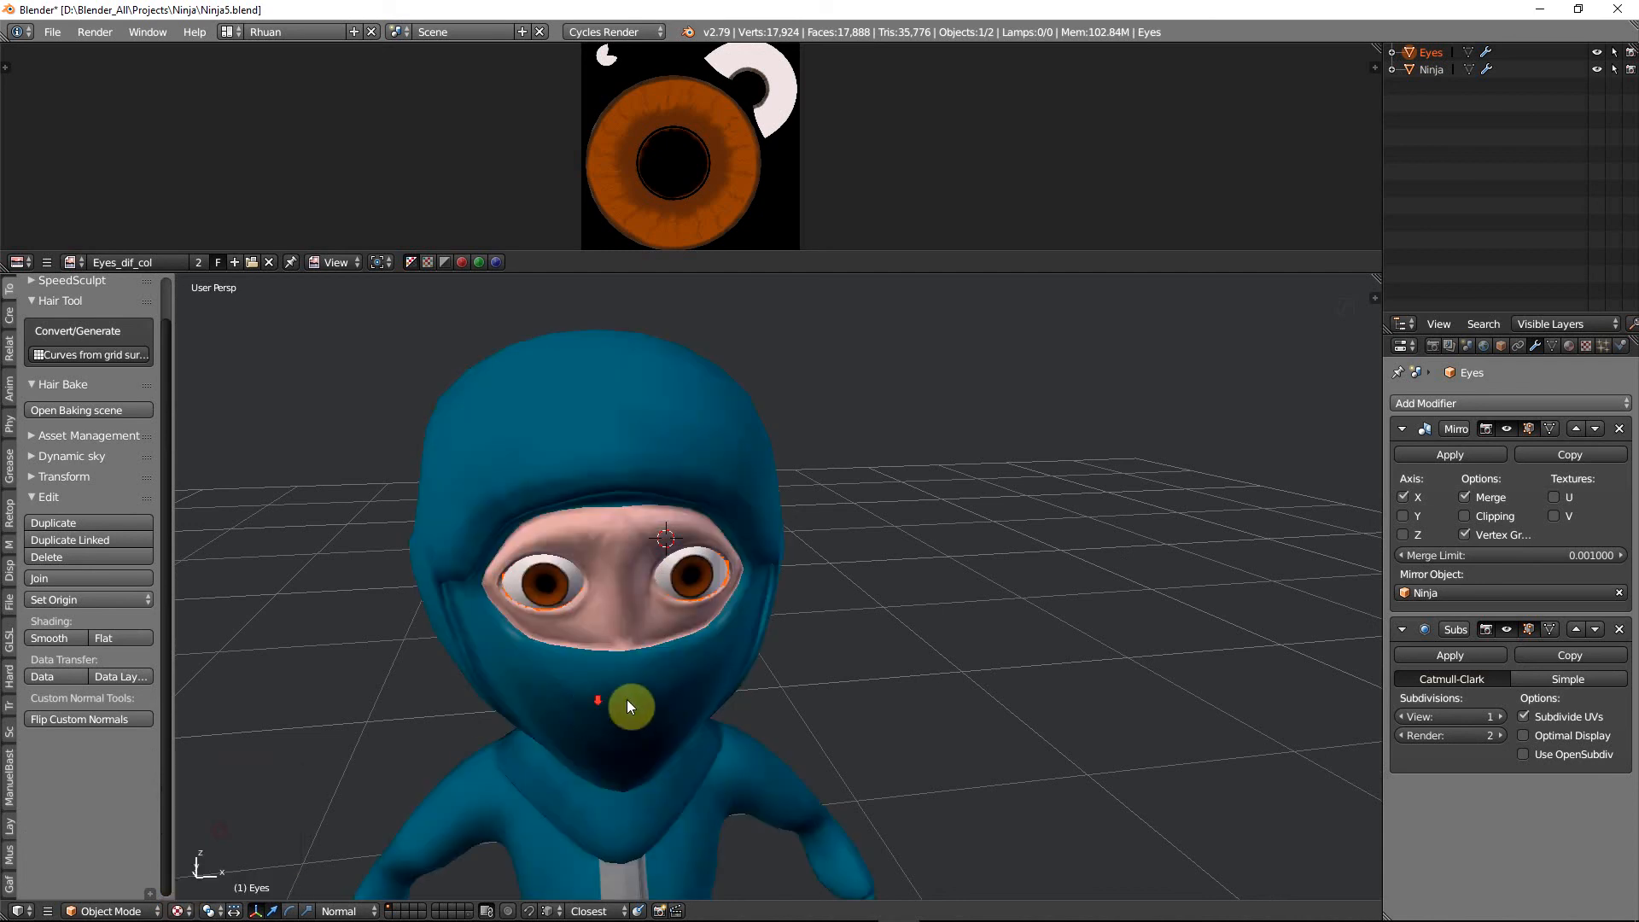
scroll(709, 706, "down", 3)
key("a")
Examine the textured ninja's face, eyes and full body from the front and both sides
middle_click_drag(819, 700, 866, 563)
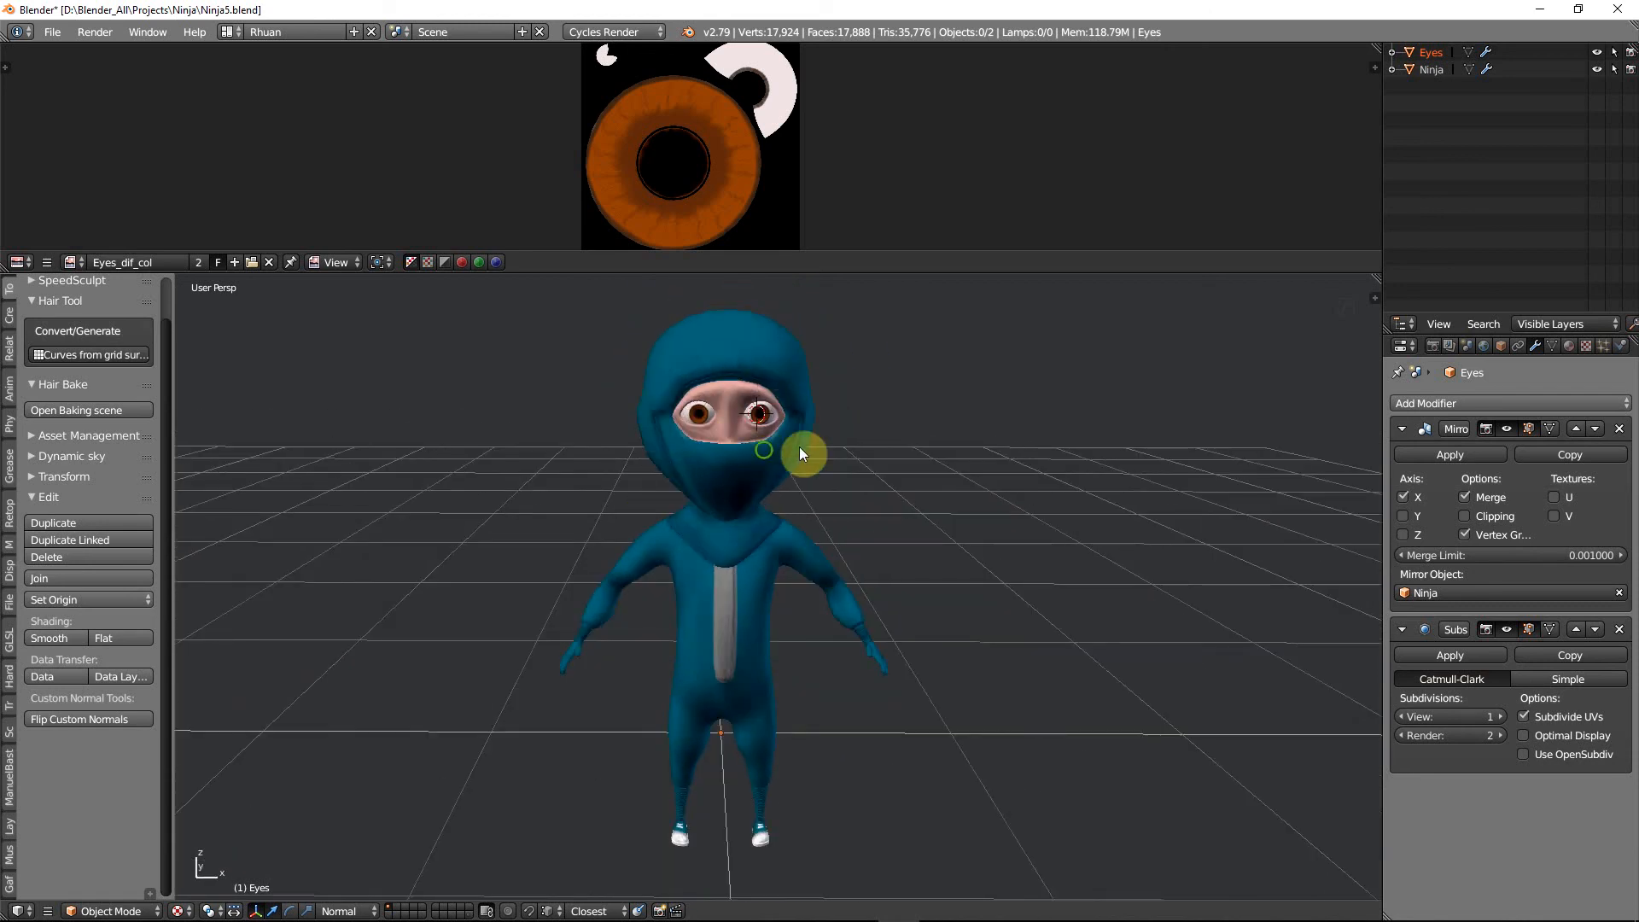
middle_click_drag(802, 452, 751, 431)
middle_click_drag(768, 712, 797, 511)
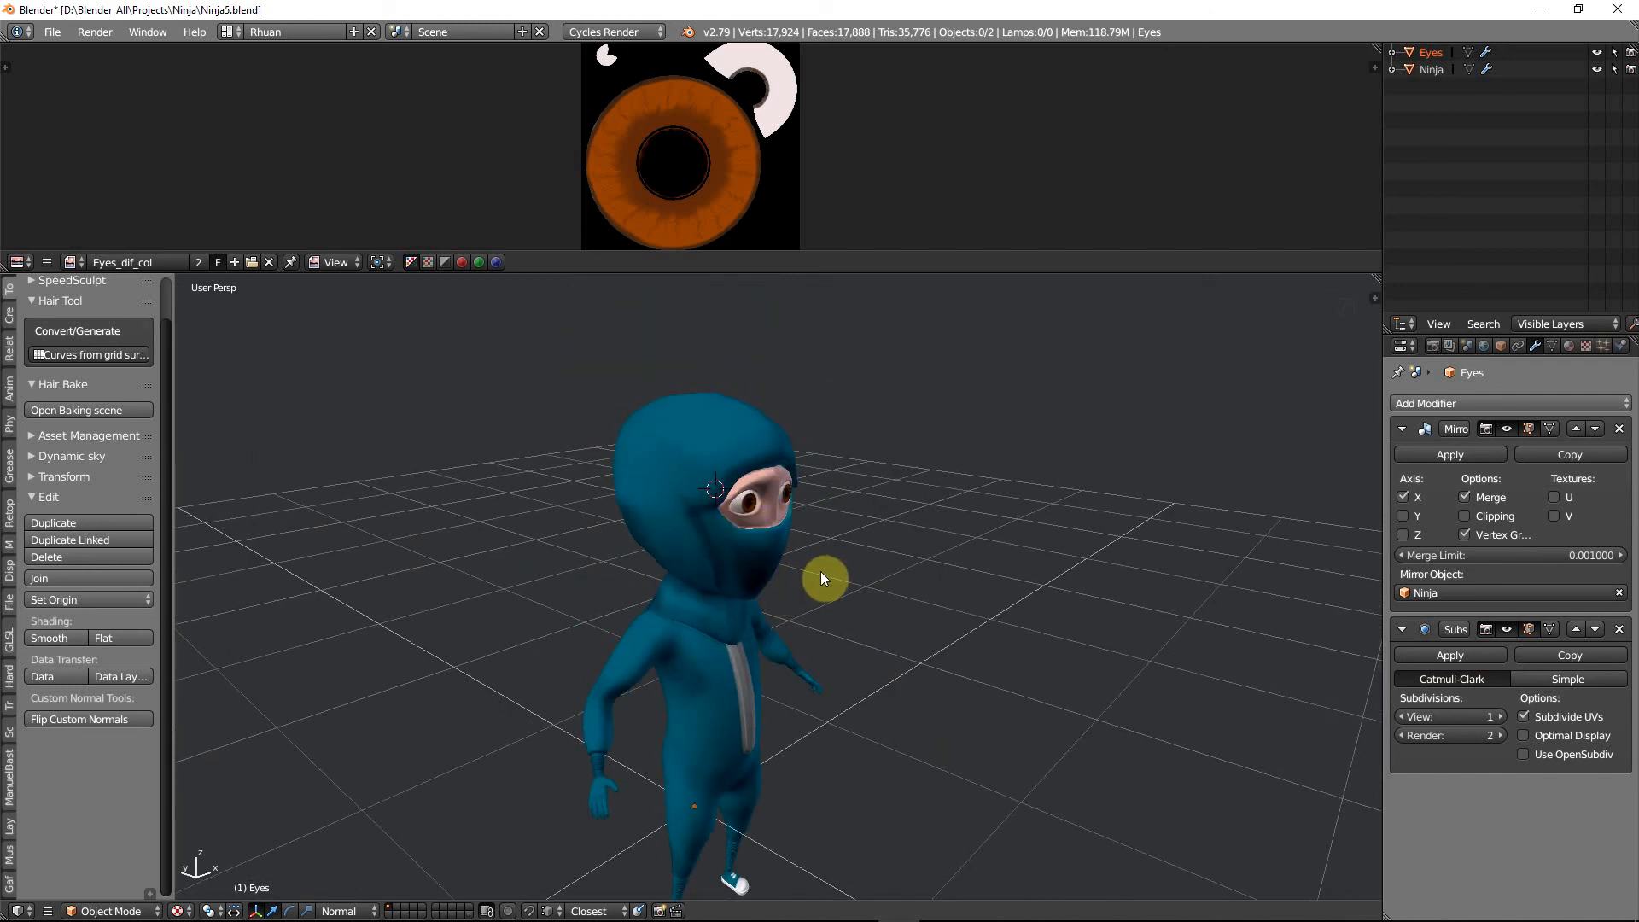
middle_click_drag(821, 571, 756, 355)
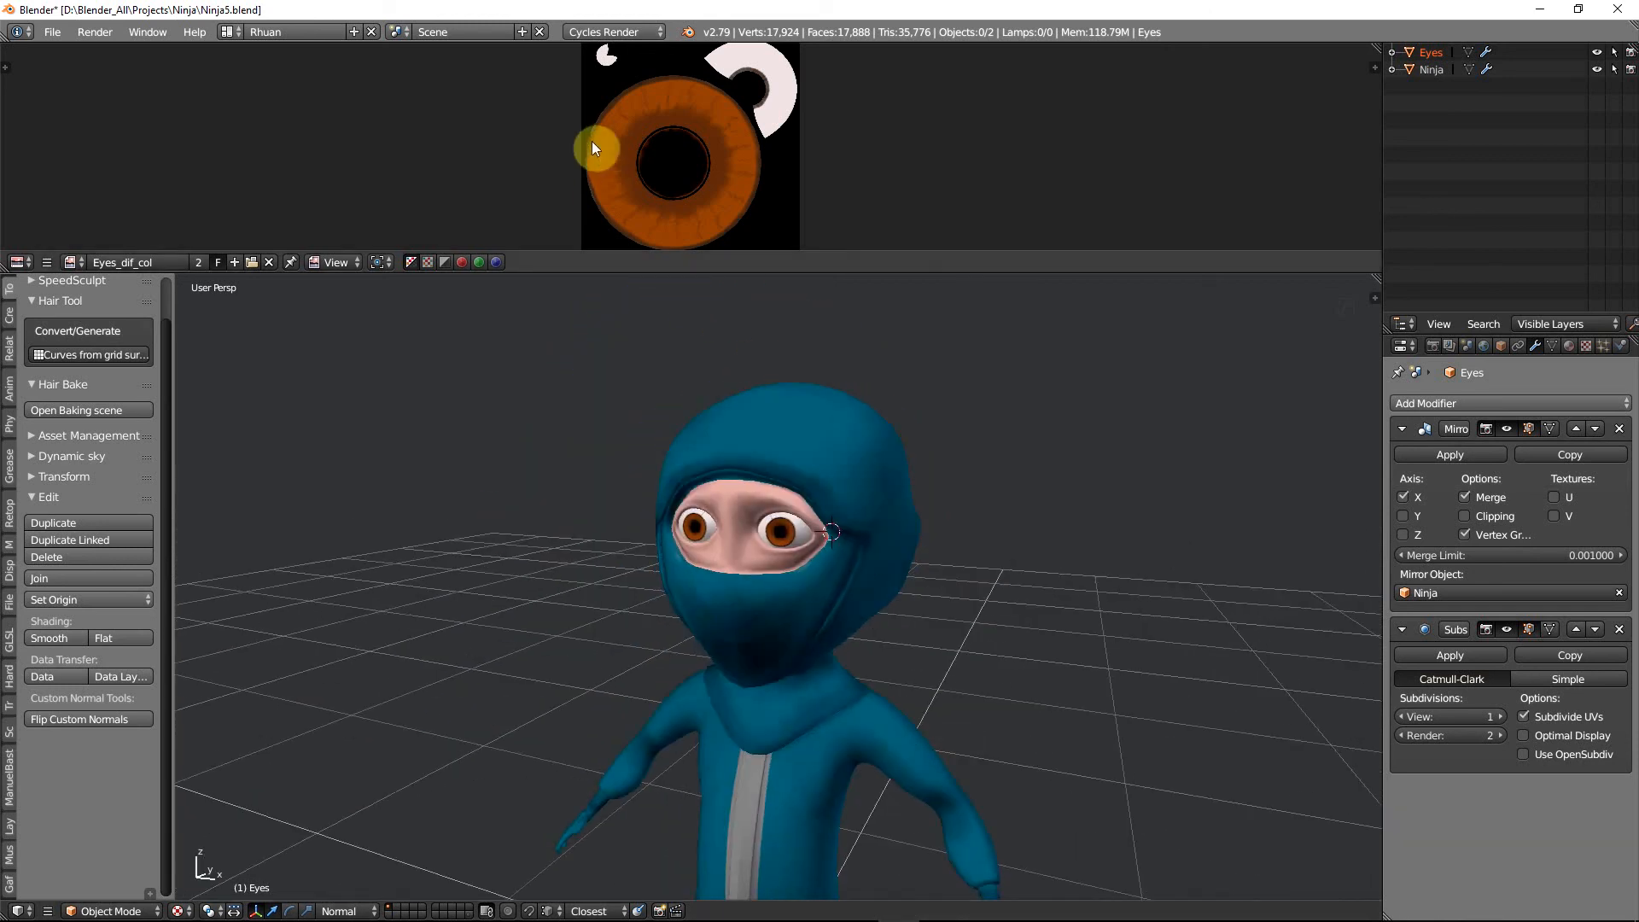
scroll(736, 492, "down", 5)
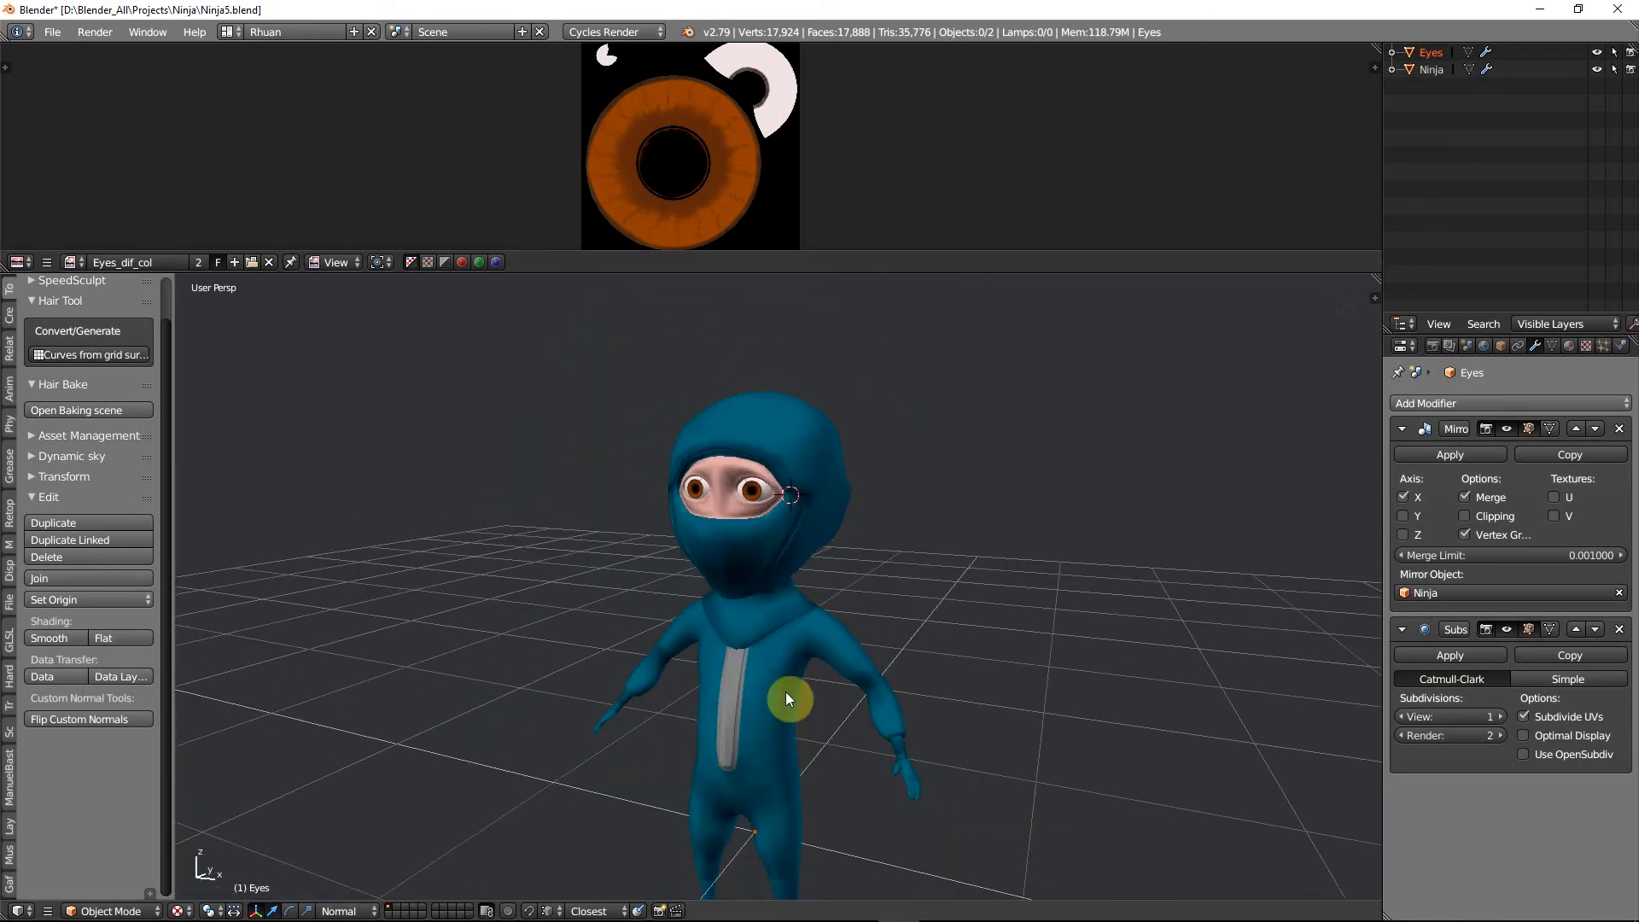
scroll(786, 682, "down", 3)
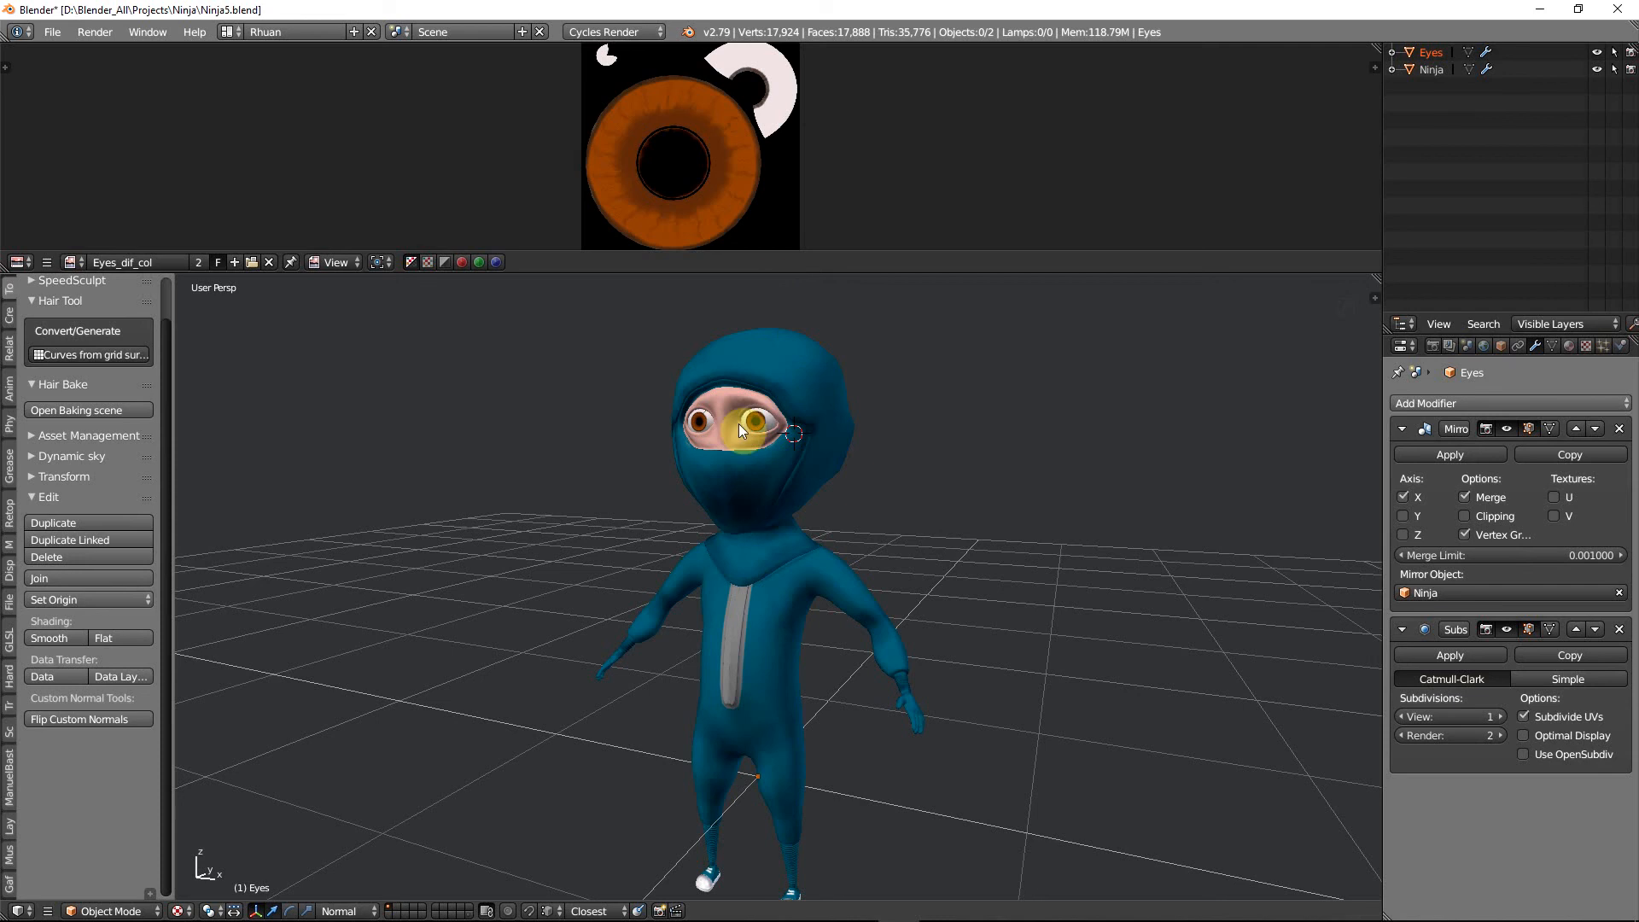
middle_click_drag(746, 424, 893, 520)
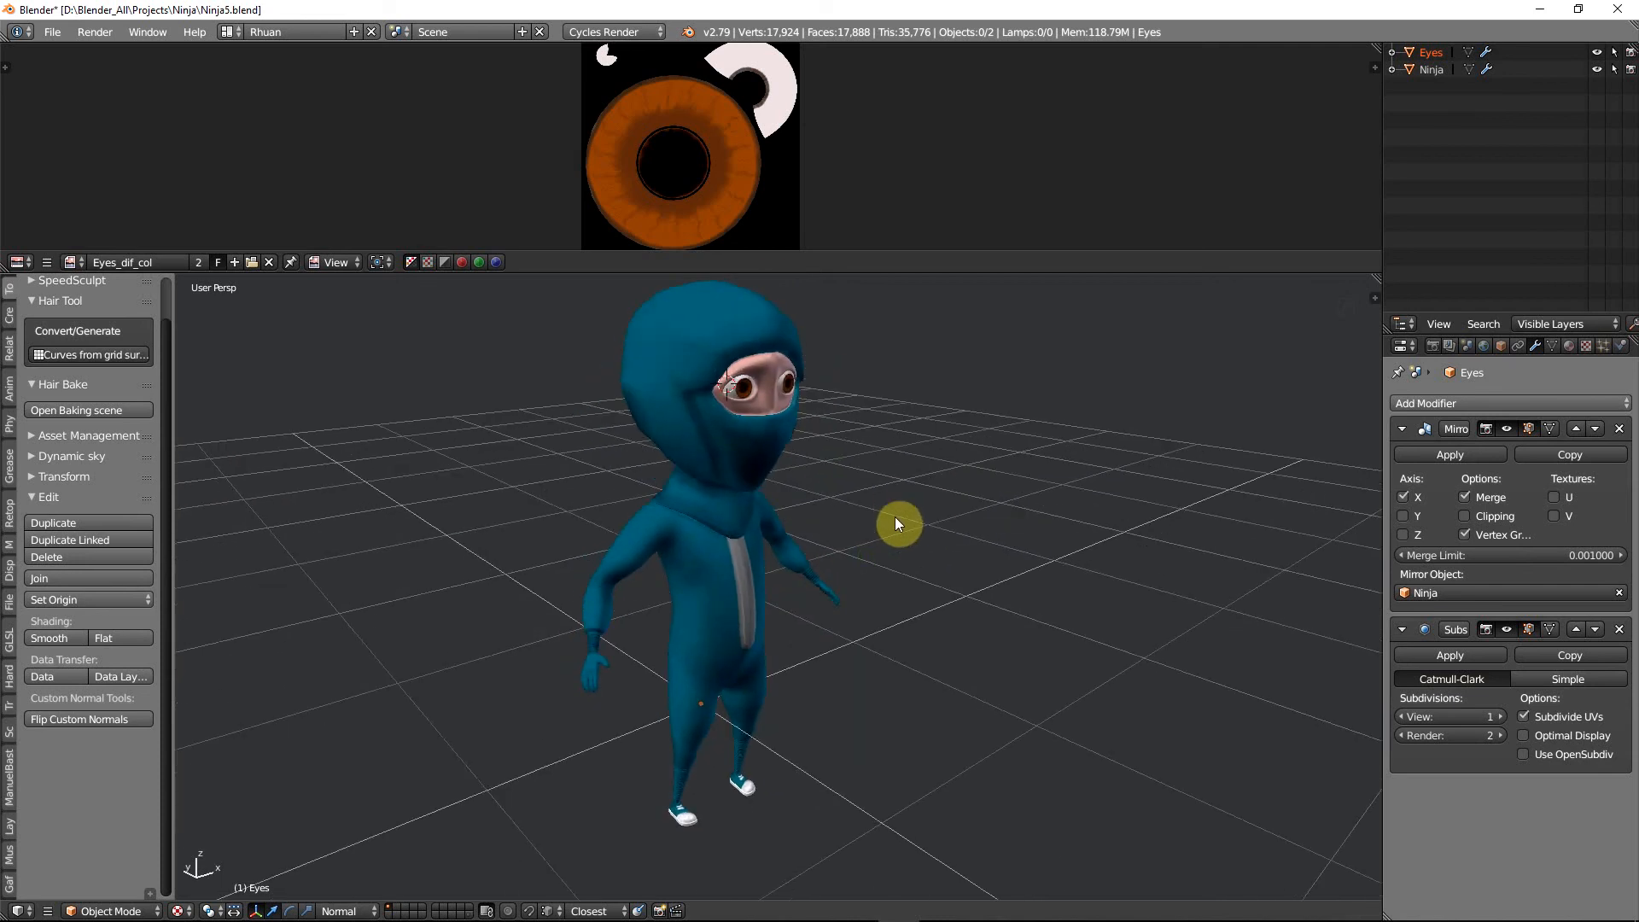
middle_click_drag(853, 512, 793, 415)
middle_click_drag(812, 560, 651, 278)
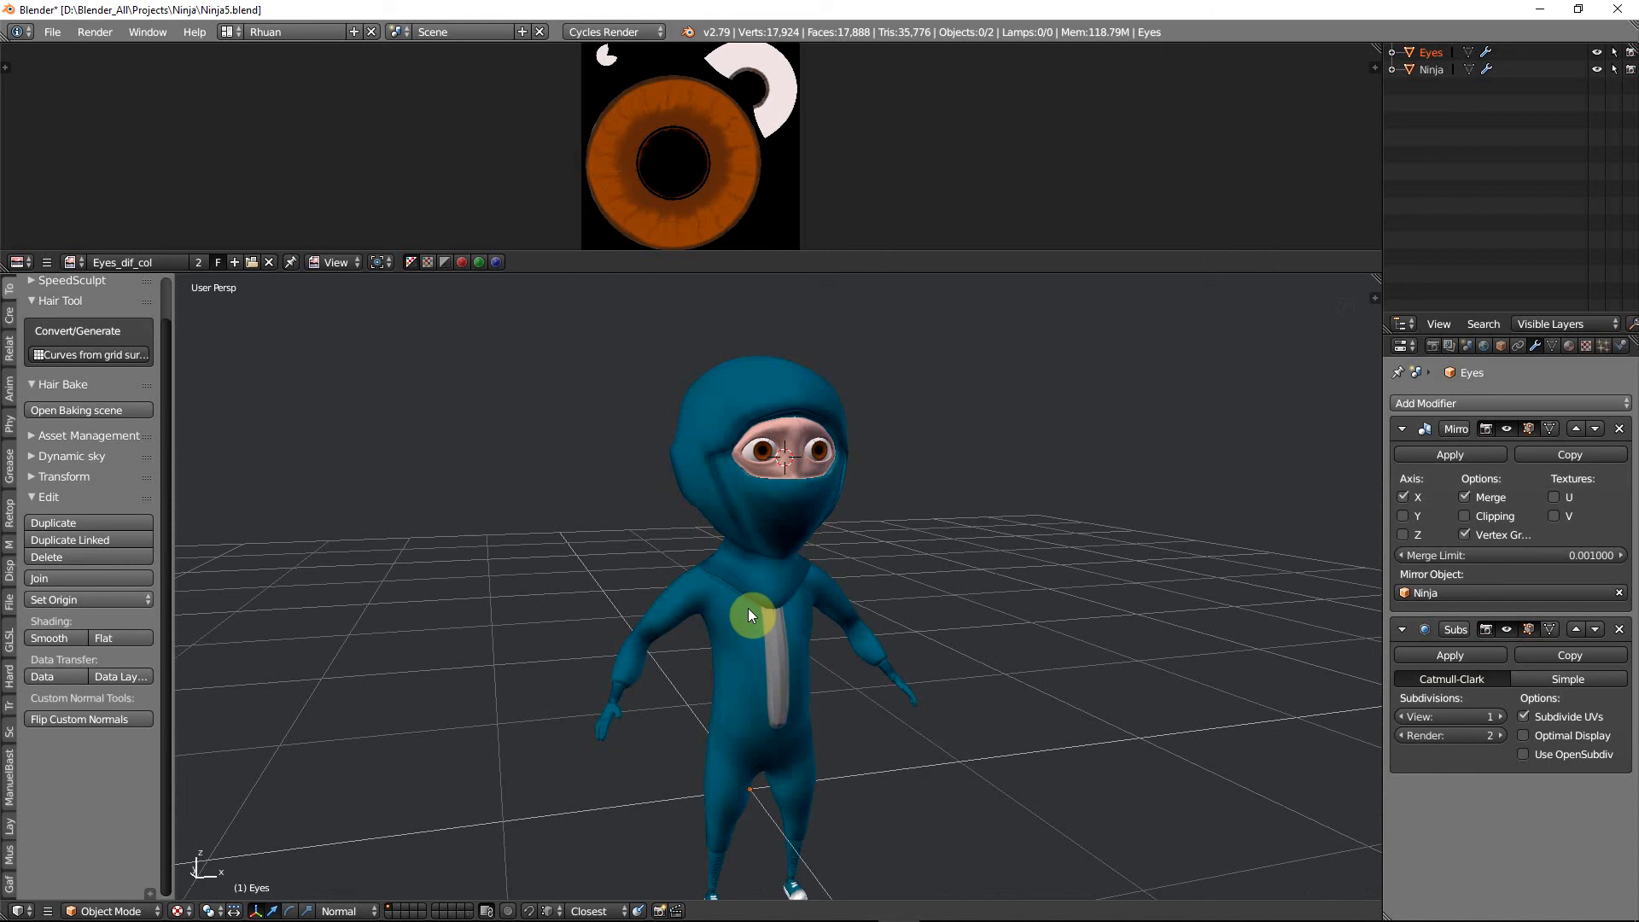
middle_click_drag(747, 607, 790, 577)
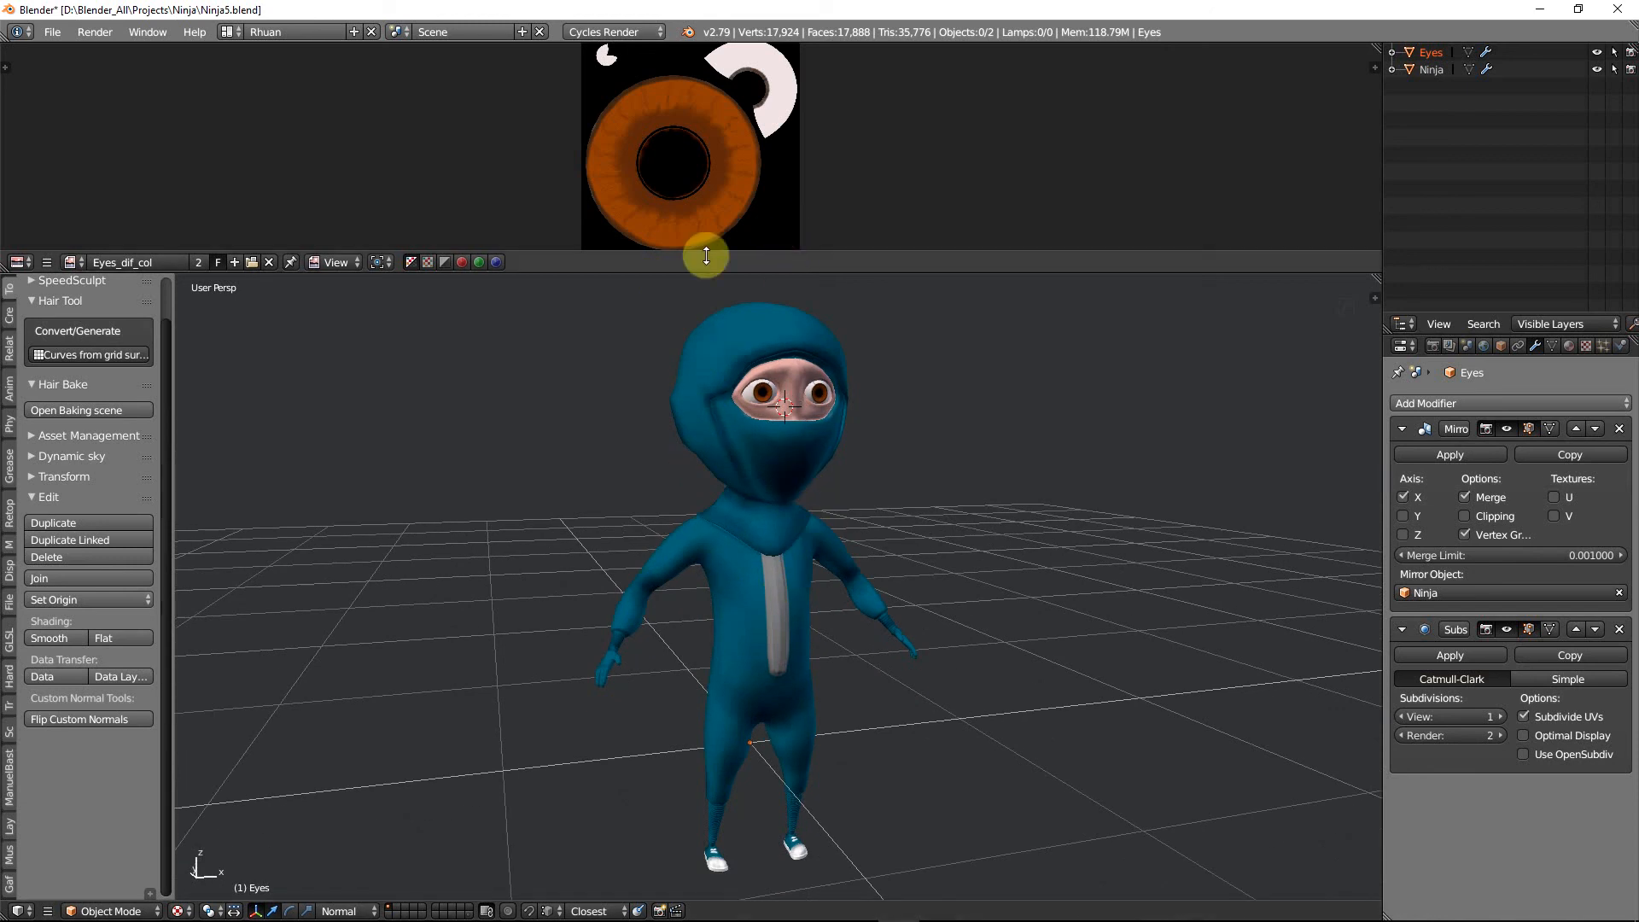
mouse_move(756, 462)
middle_mouse_down()
mouse_move(780, 418)
mouse_move(729, 679)
mouse_move(752, 475)
middle_mouse_up()
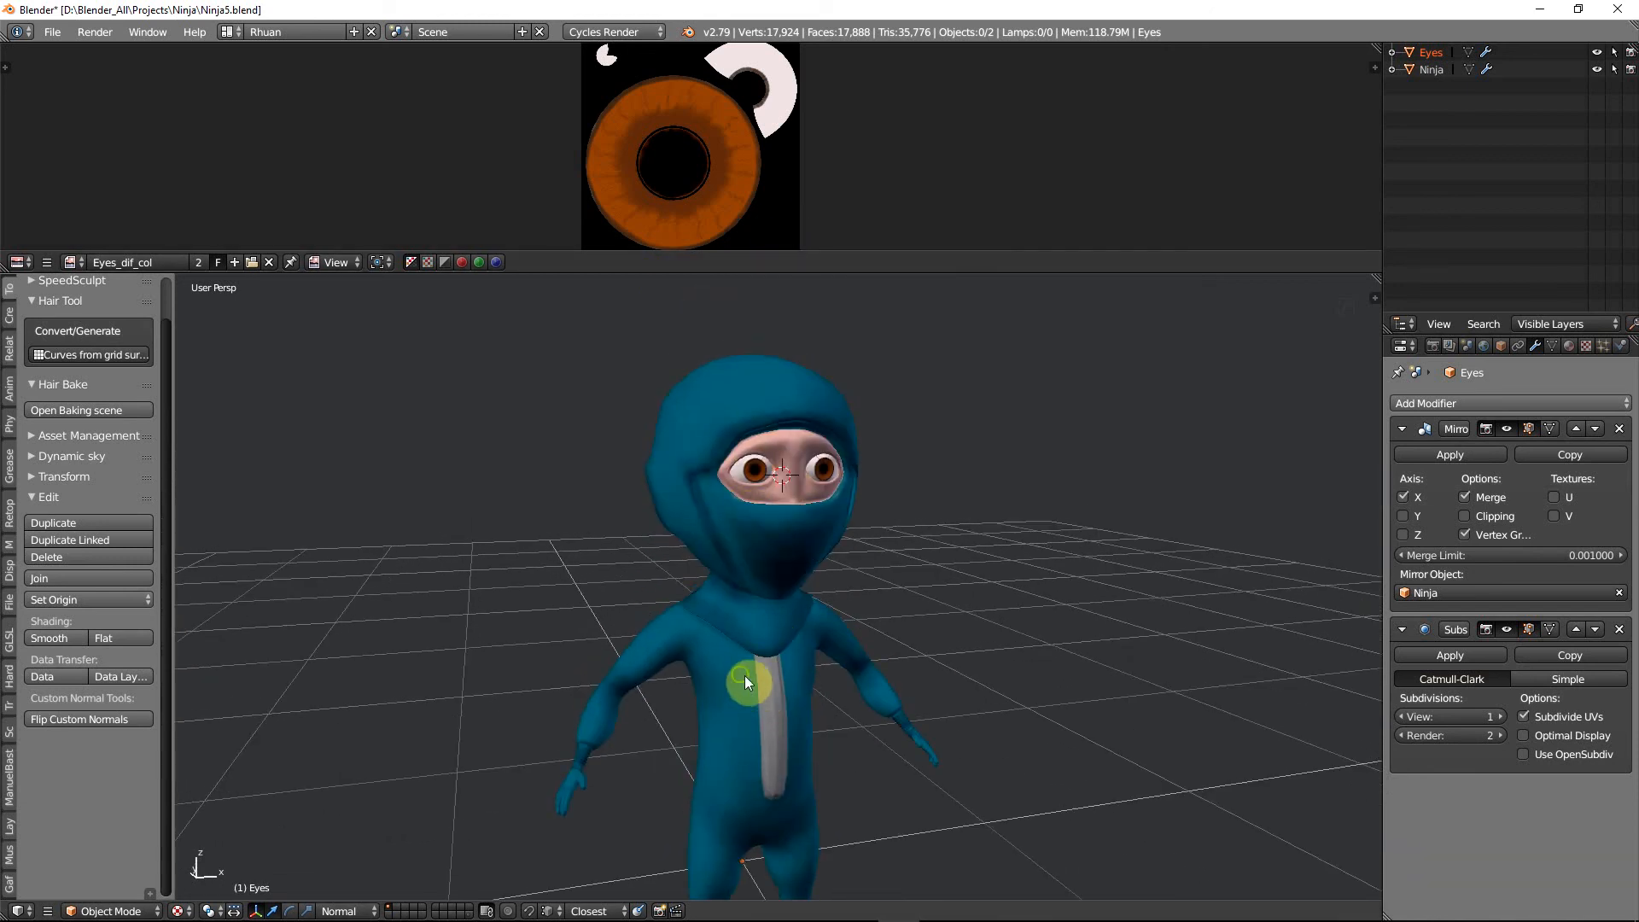
middle_click_drag(744, 680, 767, 495)
middle_click_drag(791, 667, 705, 654)
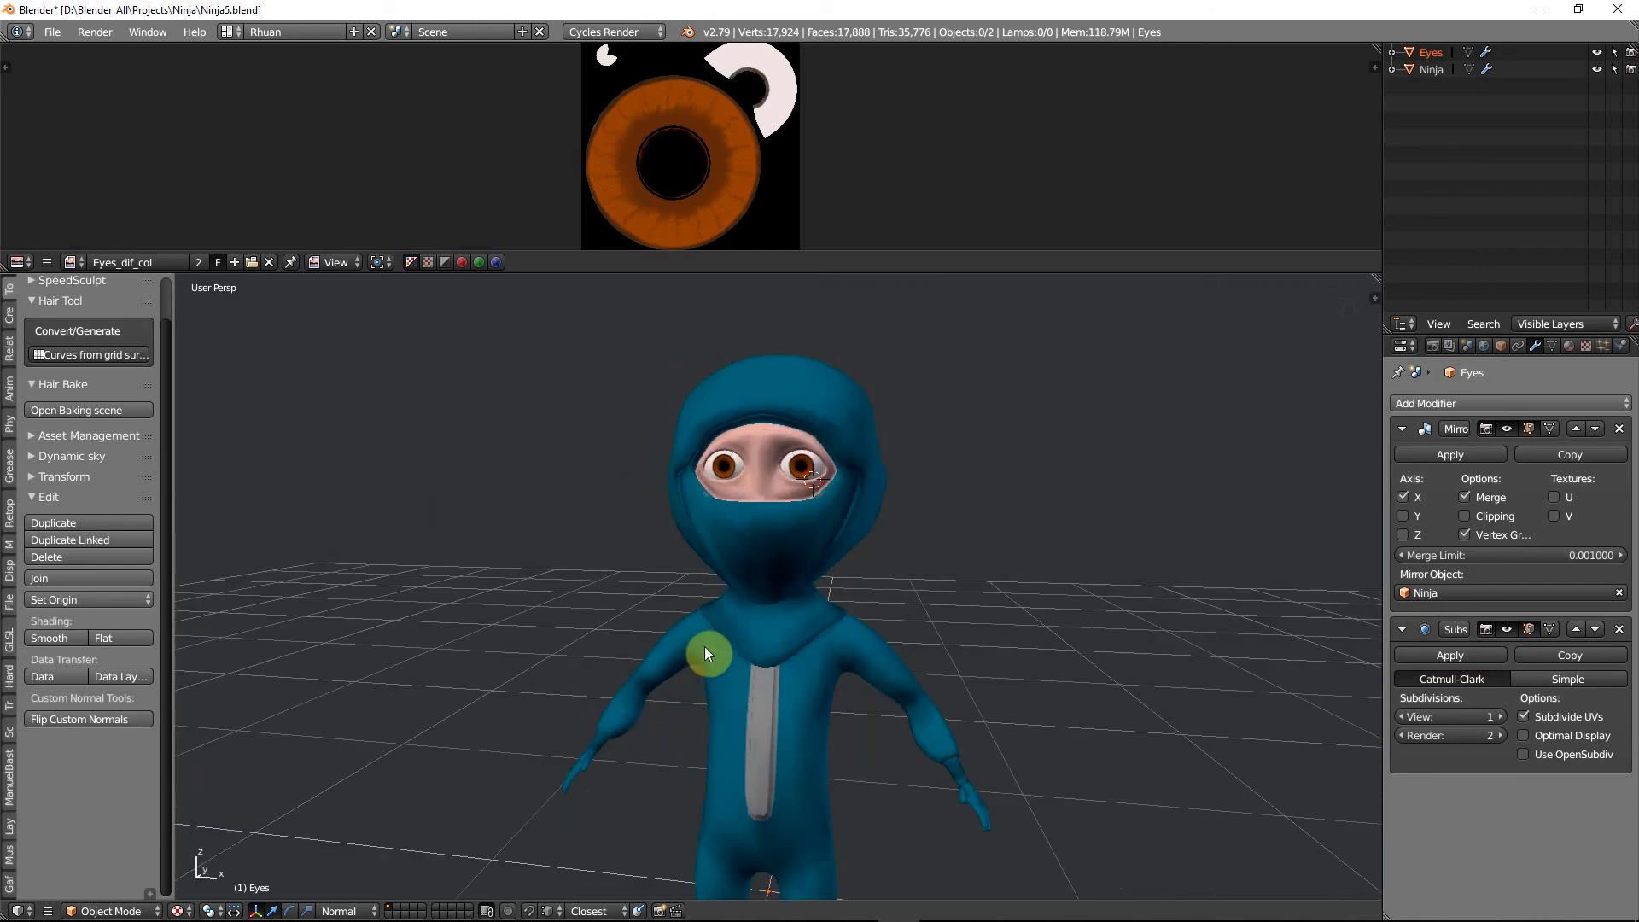
middle_click_drag(813, 796, 770, 559)
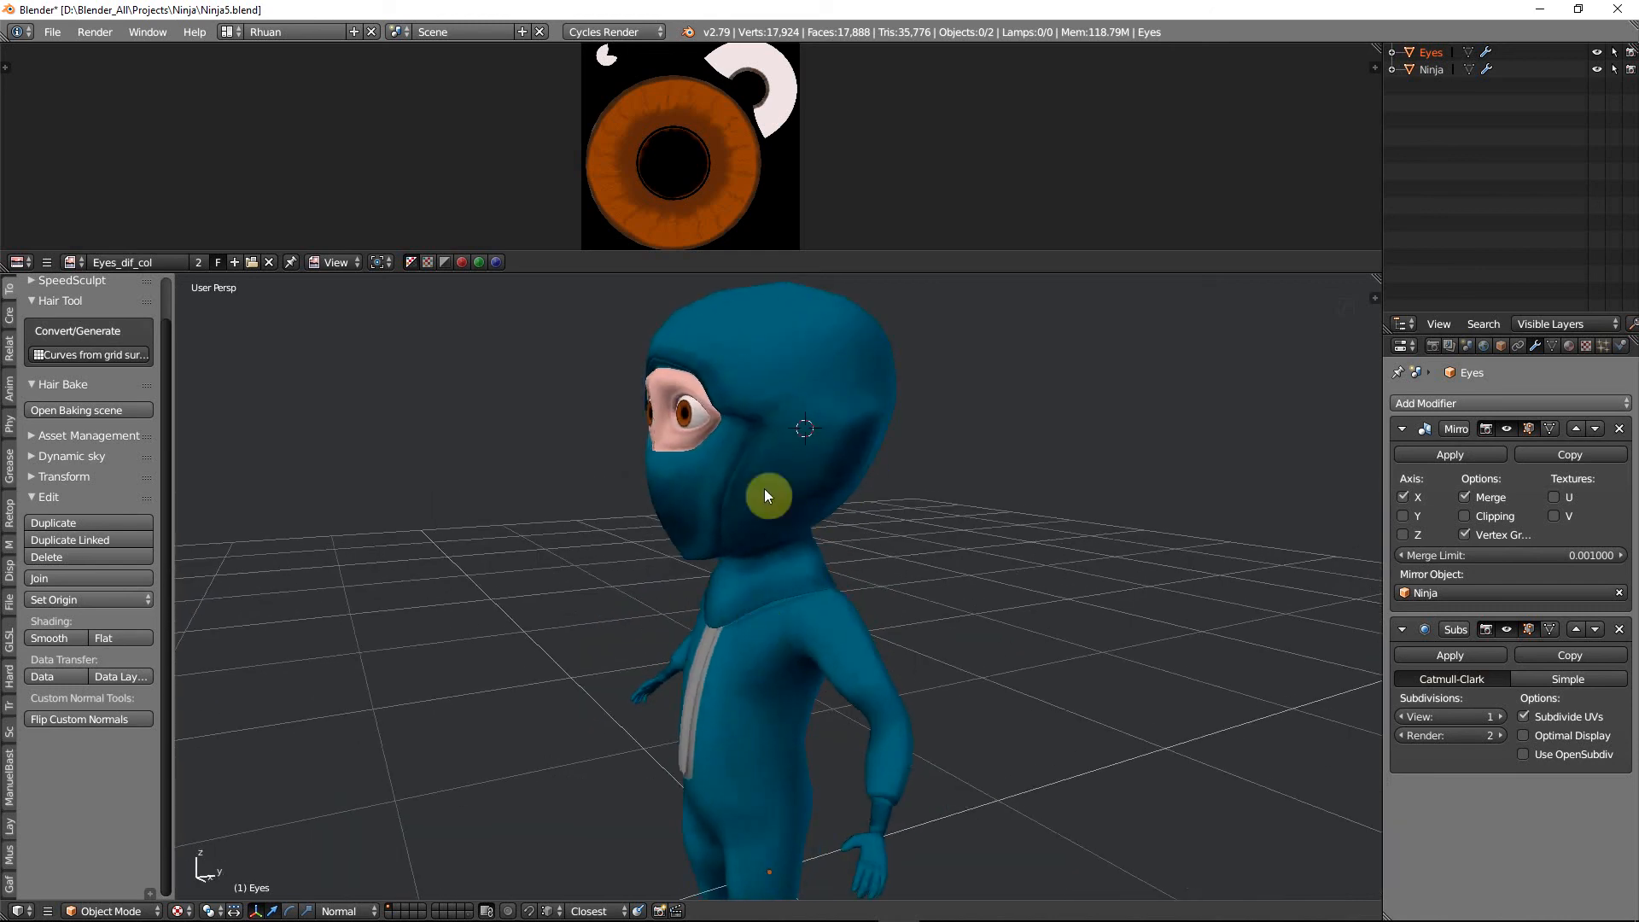
middle_click_drag(742, 713, 914, 680)
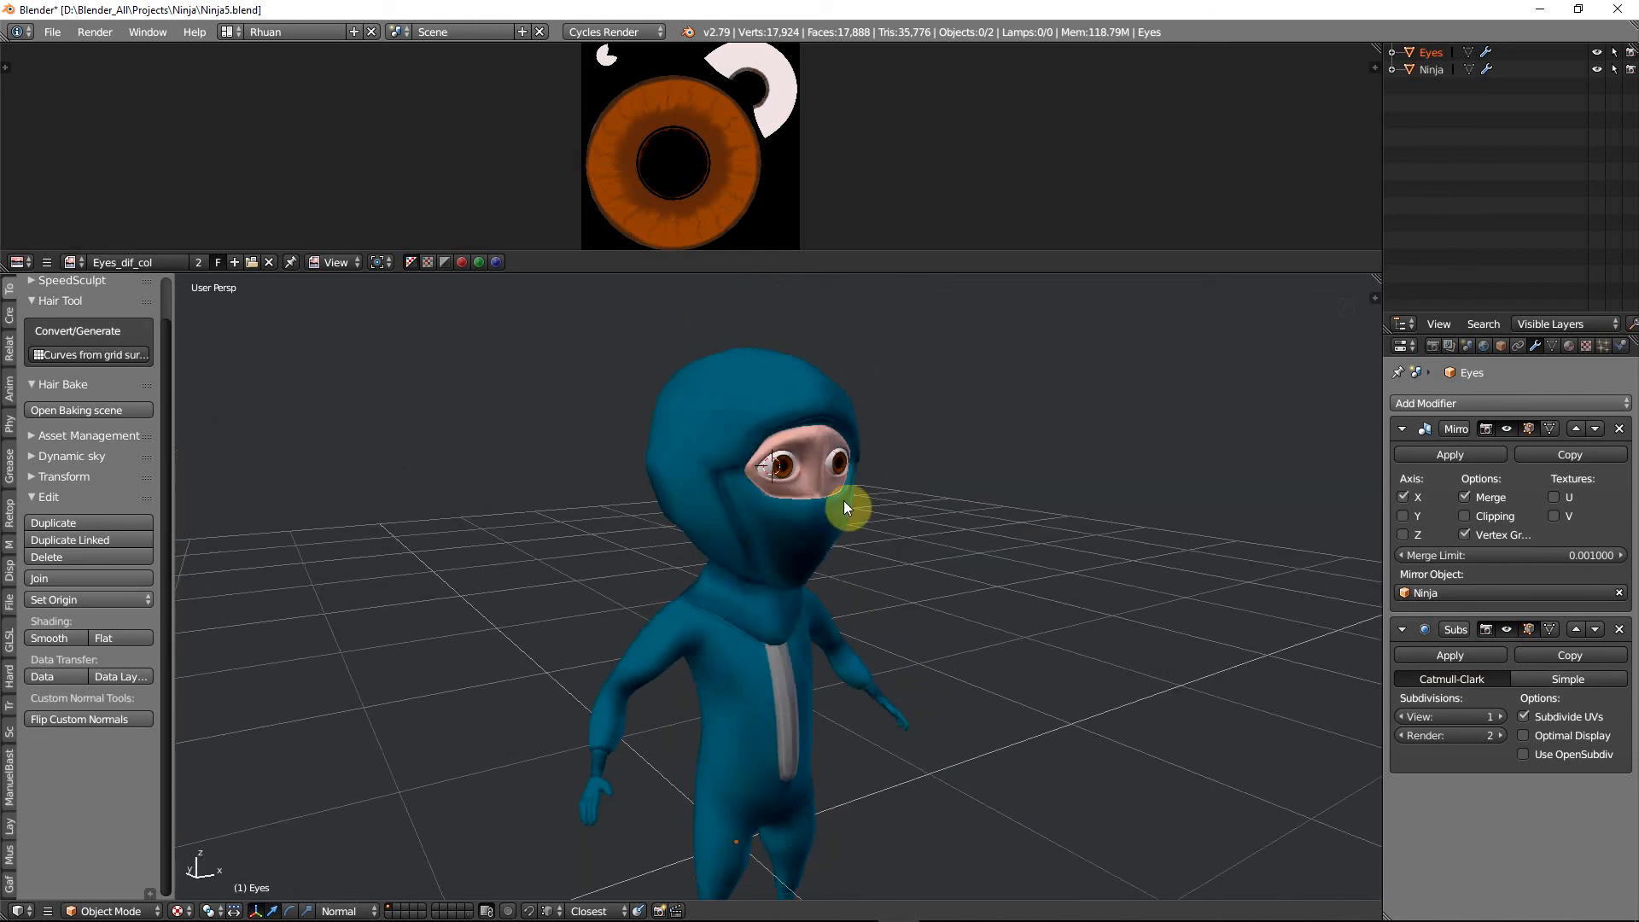
middle_click_drag(691, 509, 739, 492)
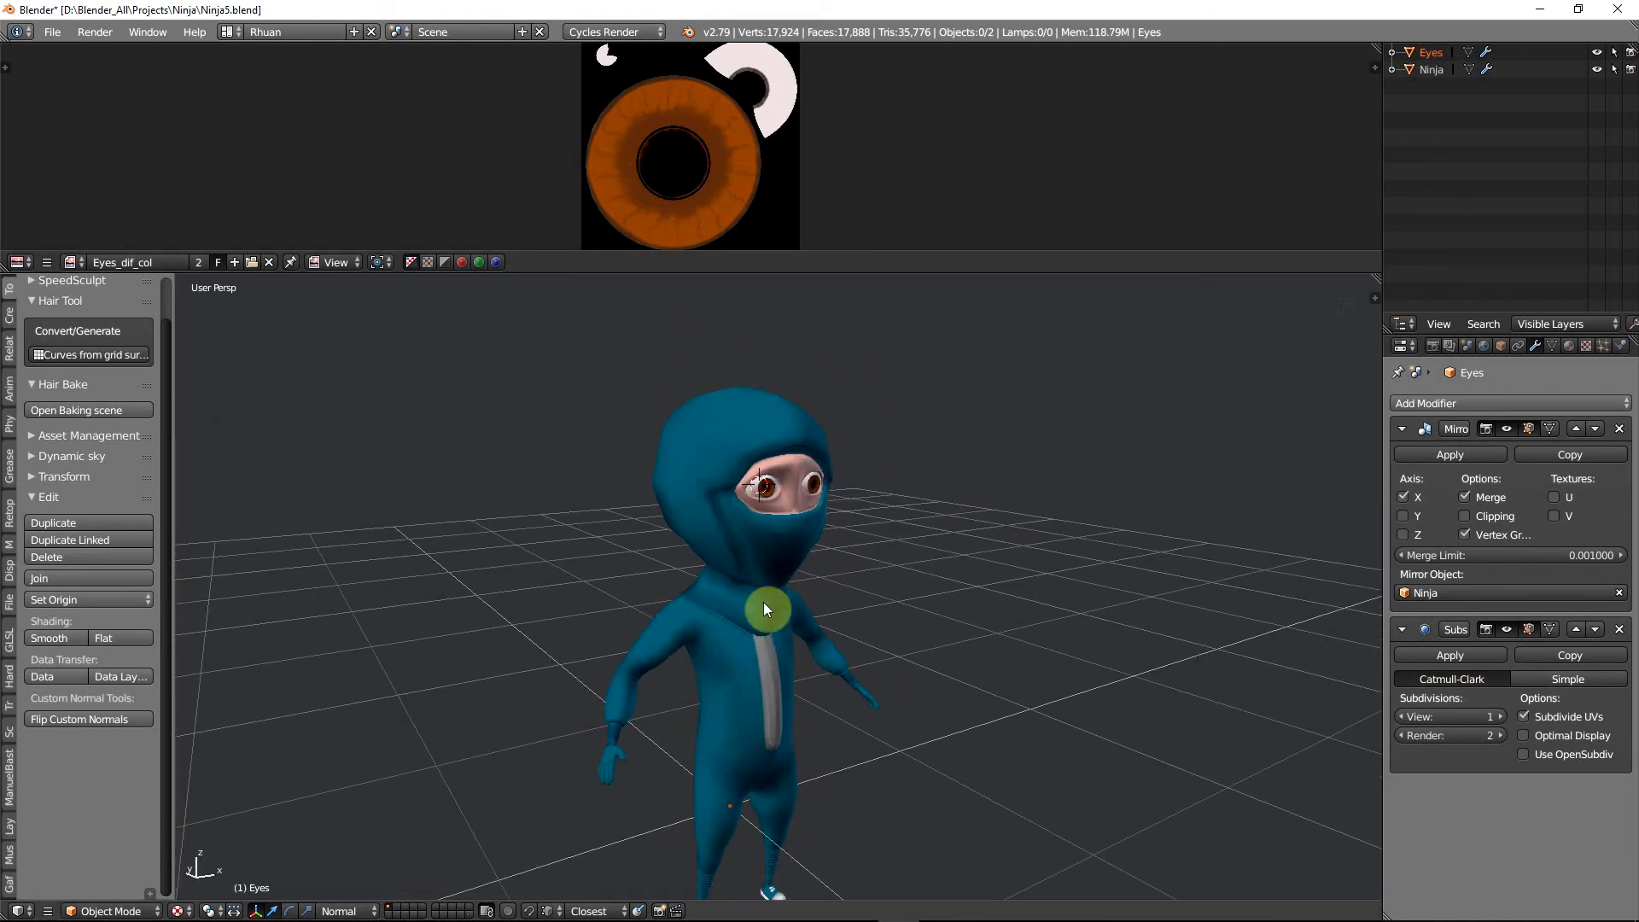
middle_click_drag(741, 653, 811, 611)
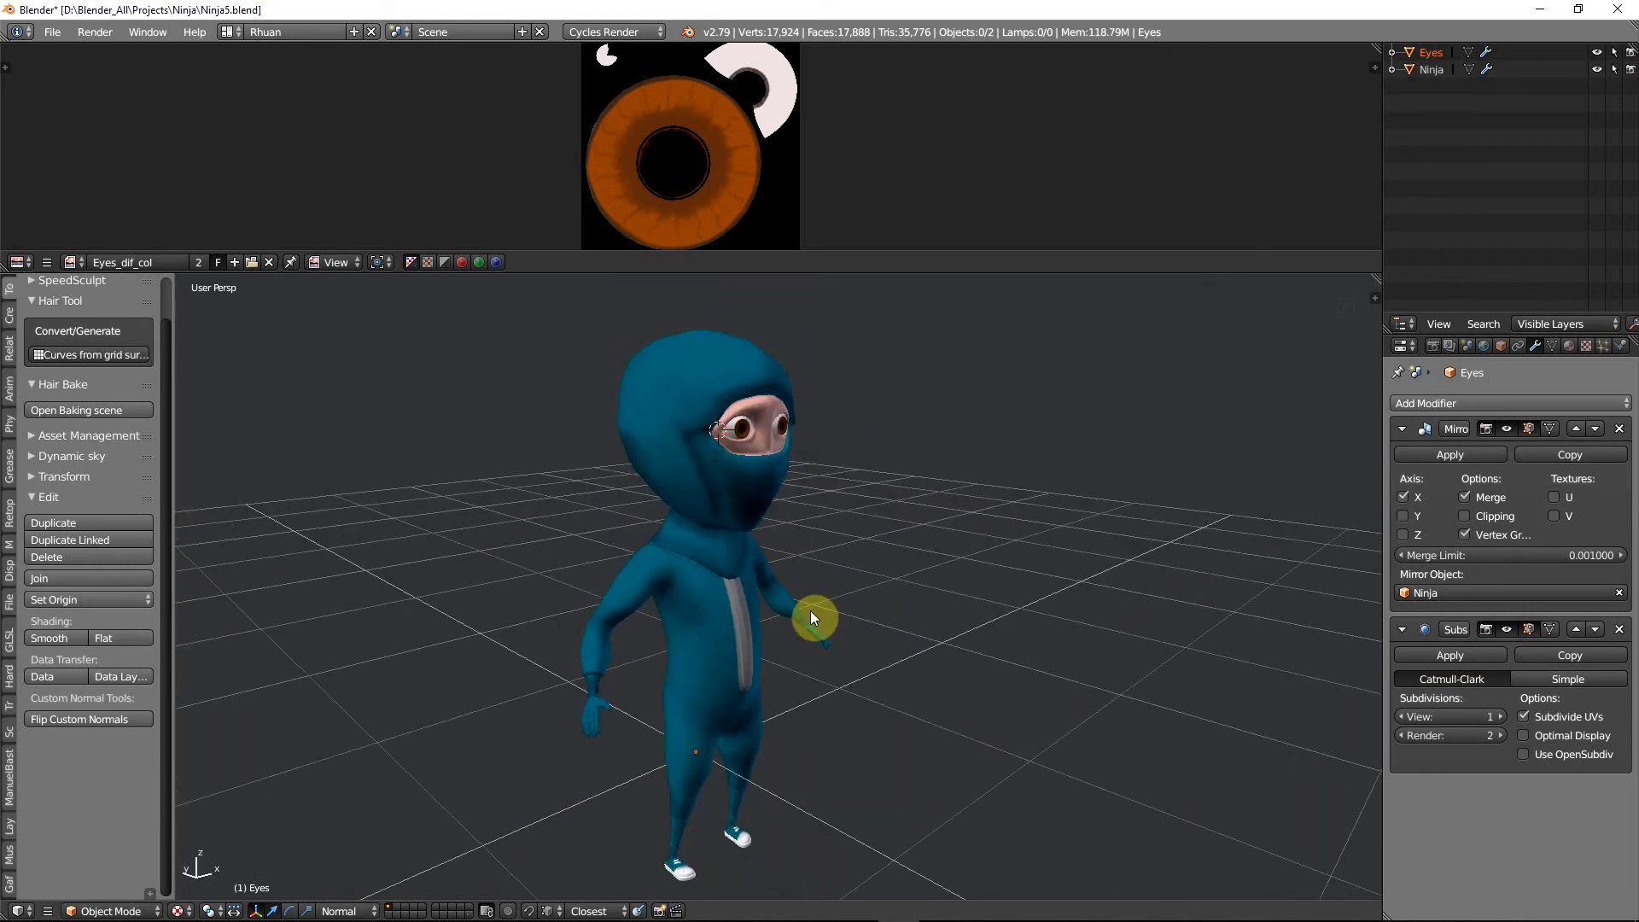
scroll(741, 448, "up", 4)
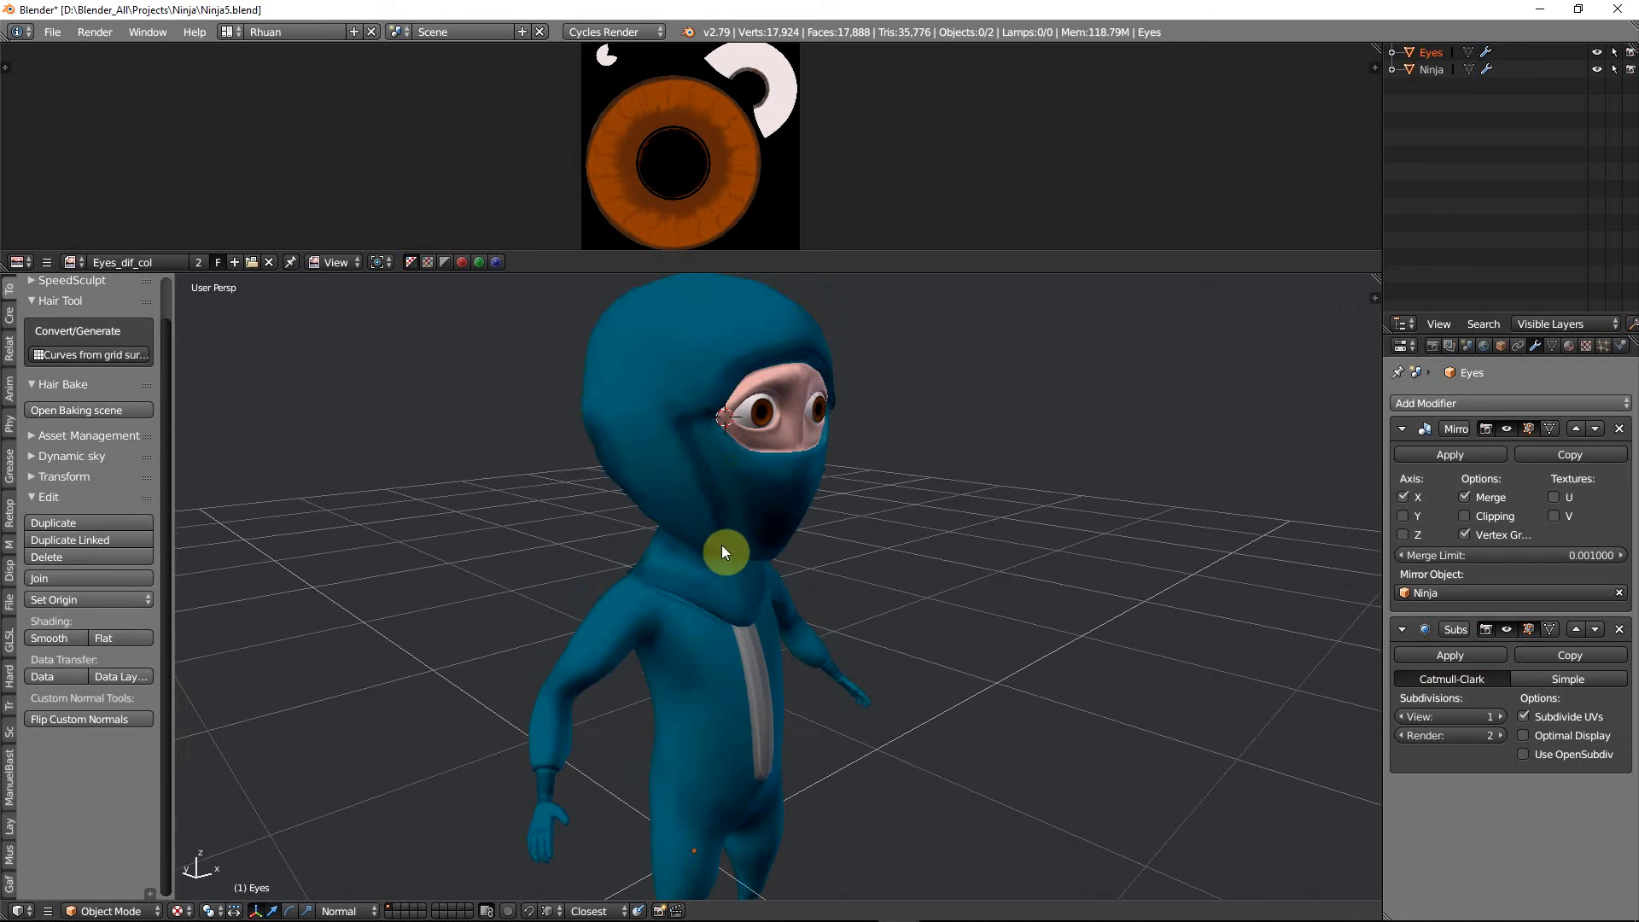
middle_click_drag(707, 555, 684, 546)
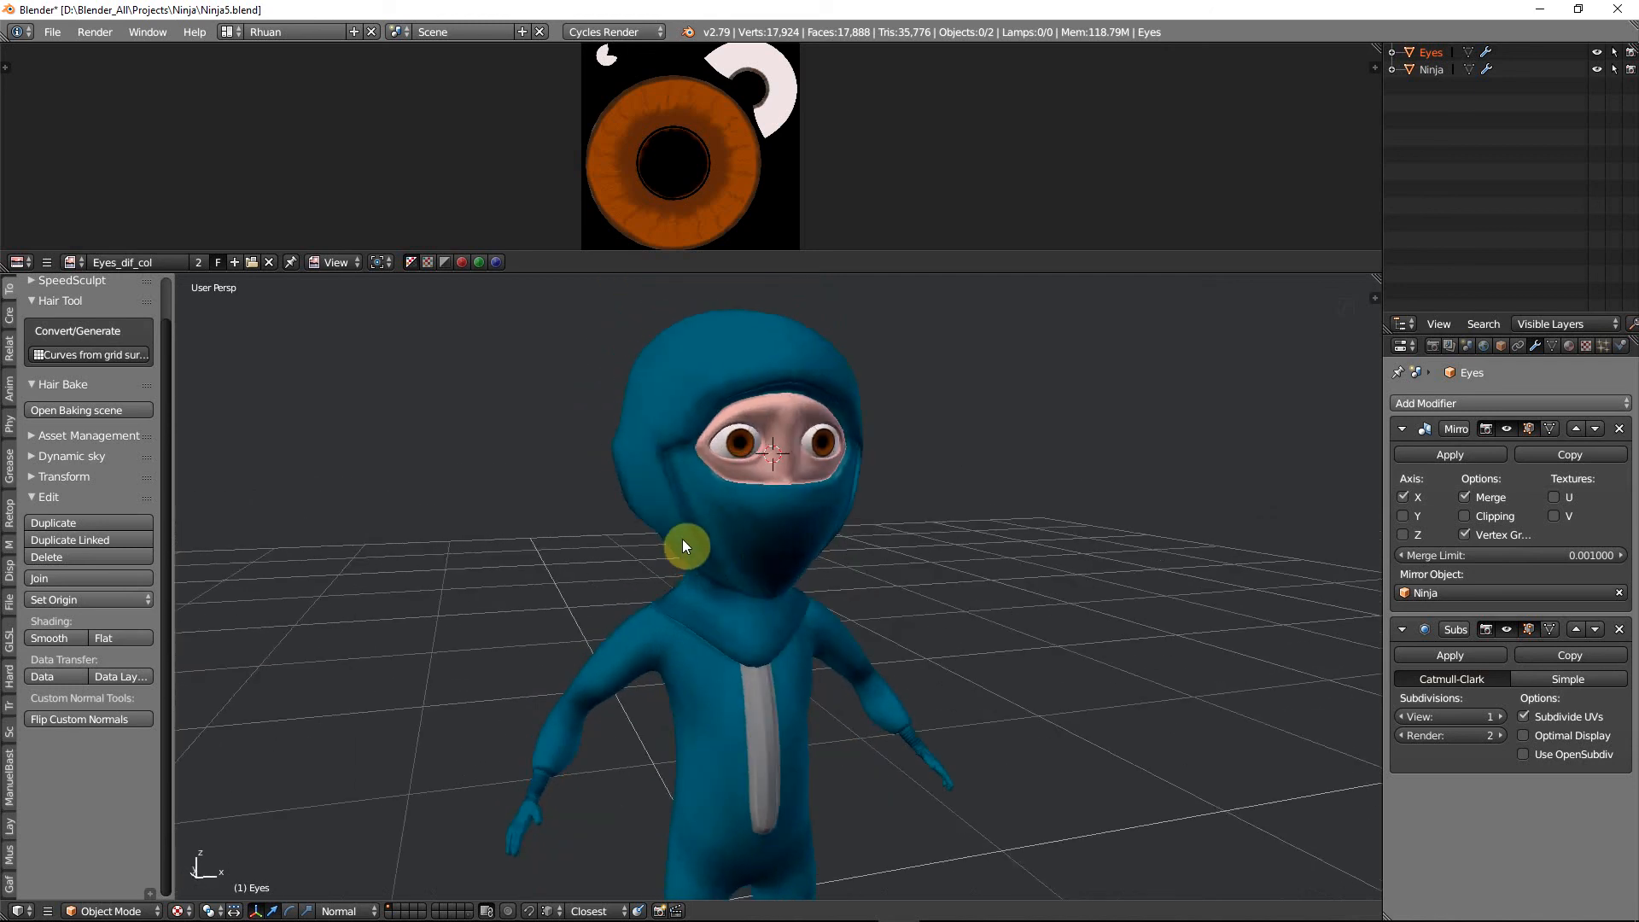